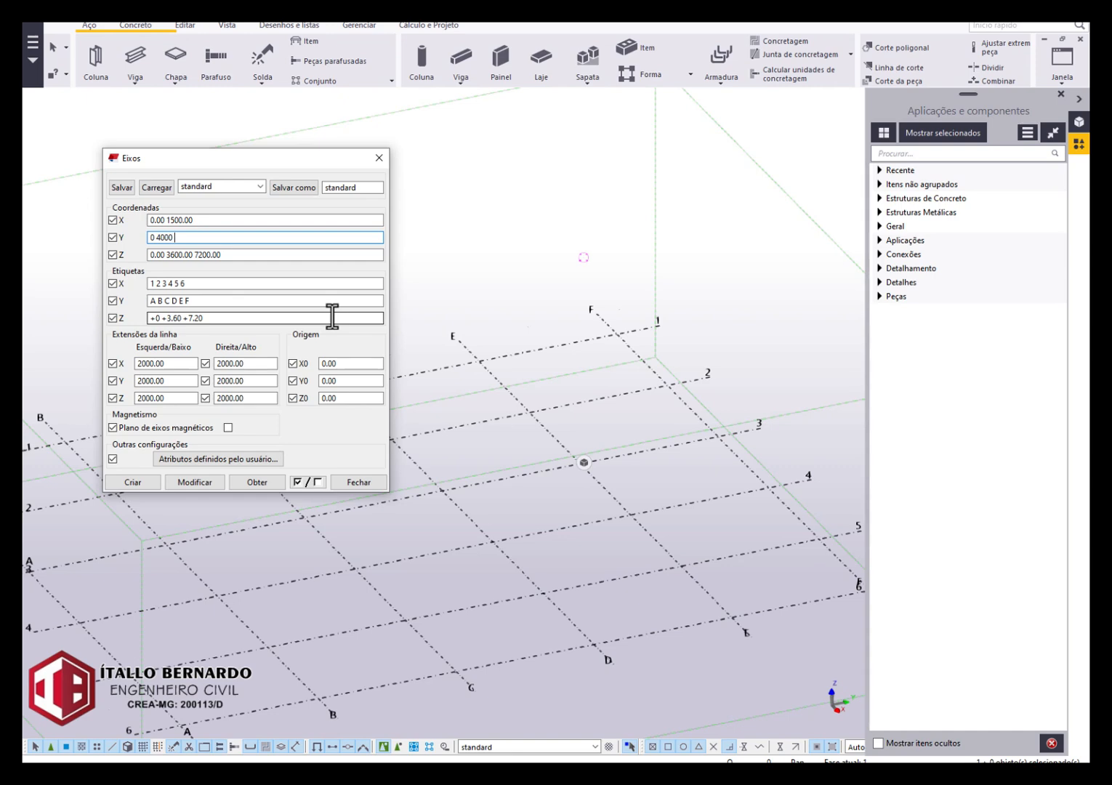
Set the grid's Z coordinates to 0.00 3000 and Y coordinates to 0.00 4000.00 2000, and apply them to the existing grid.
drag(261, 253, 170, 251)
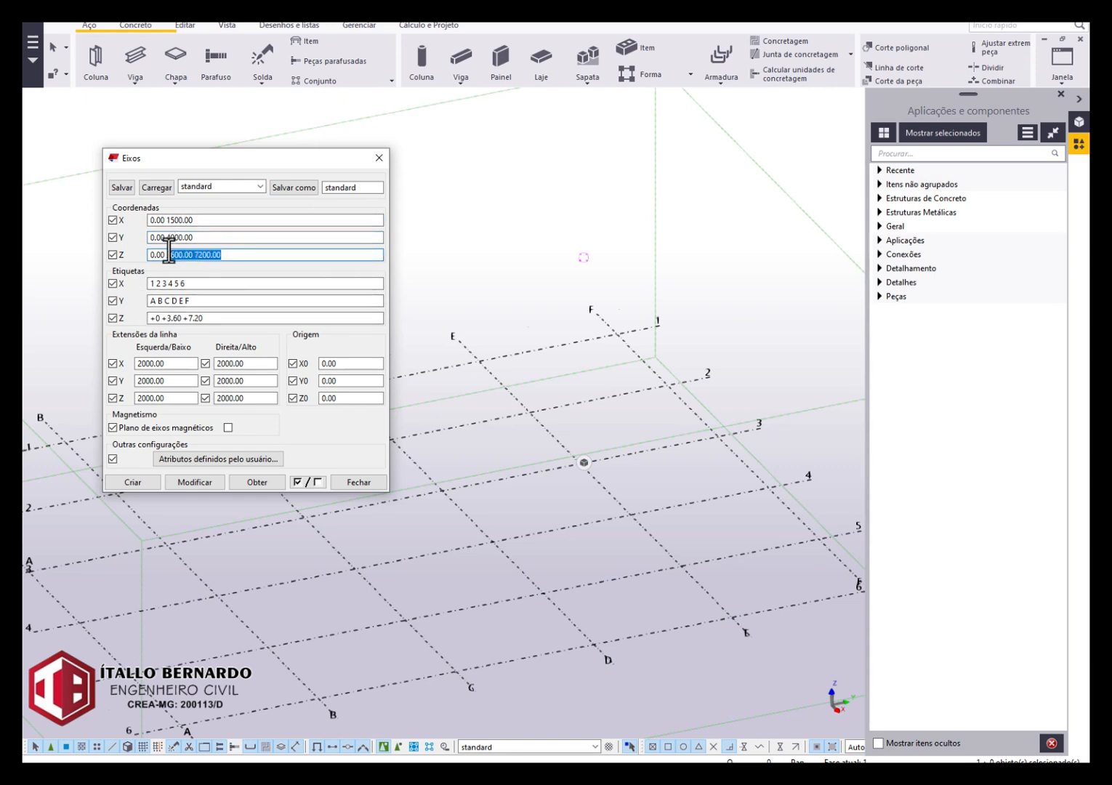
text(300)
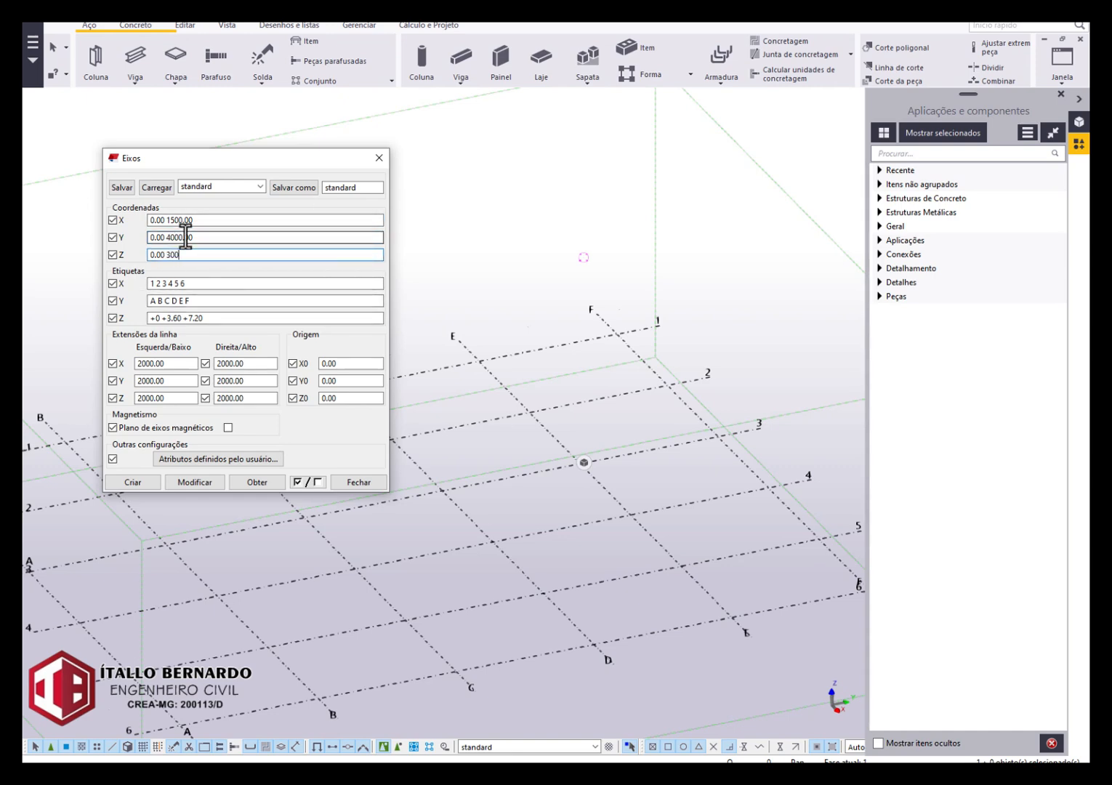
text(0)
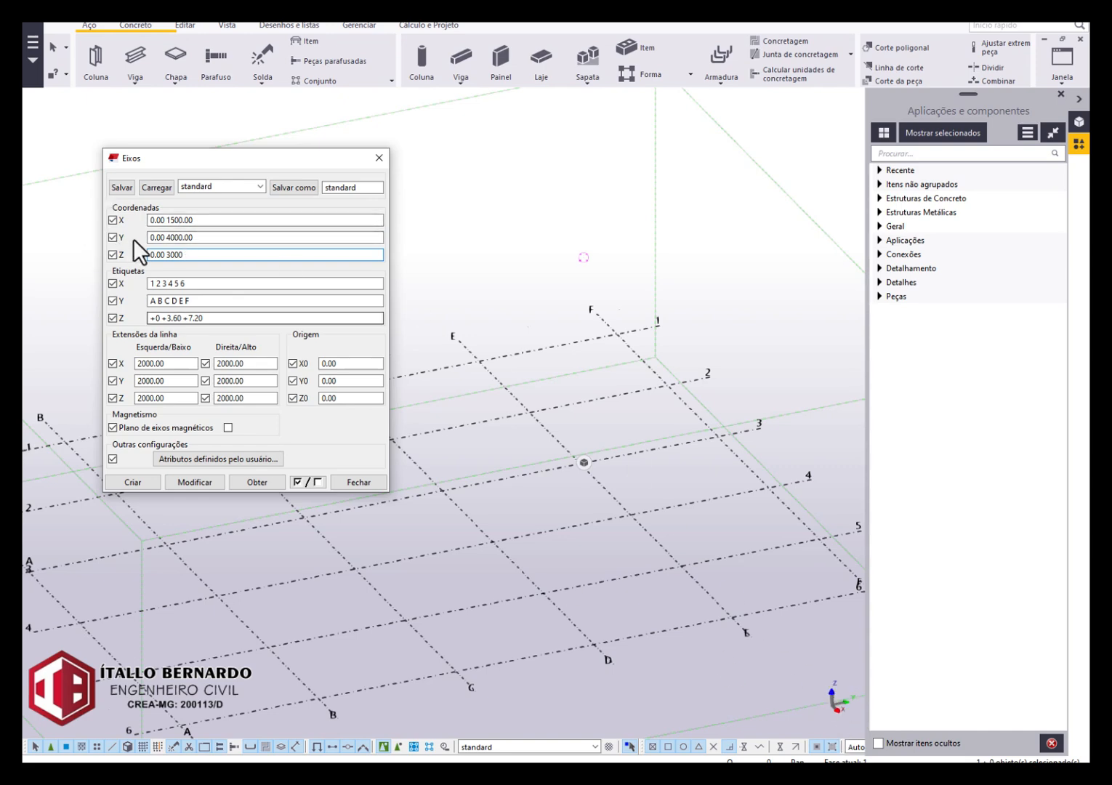
click(218, 237)
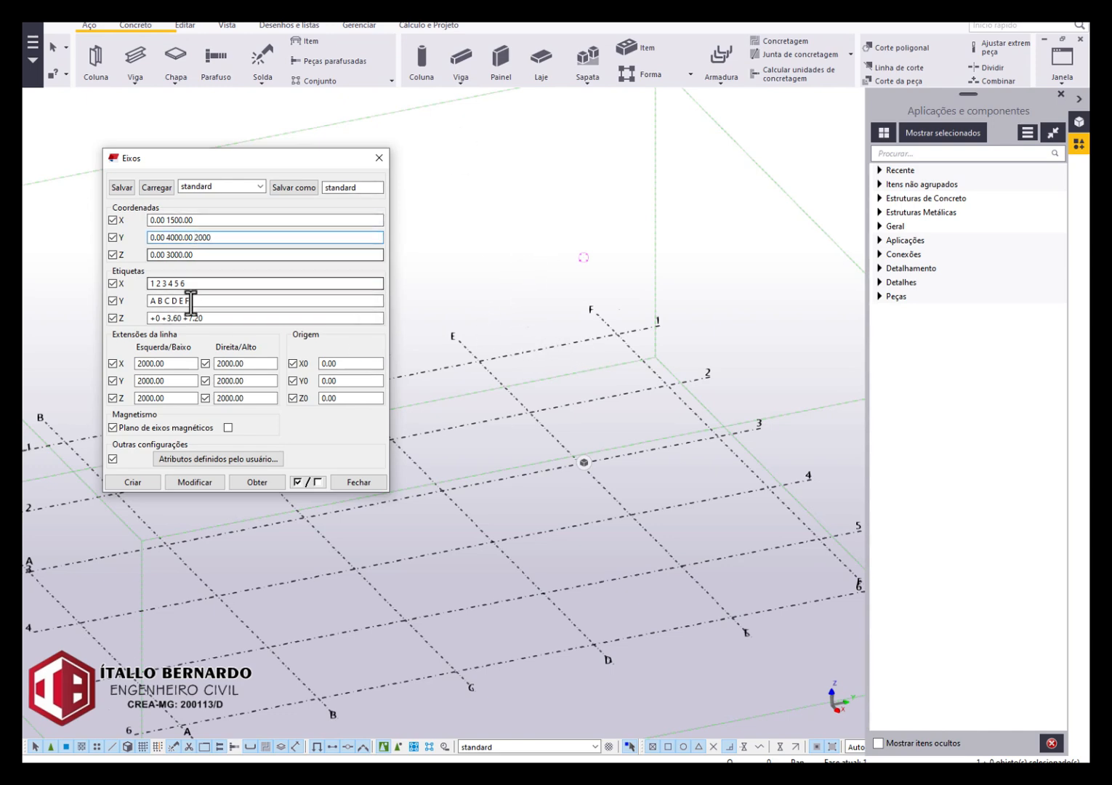
click(213, 477)
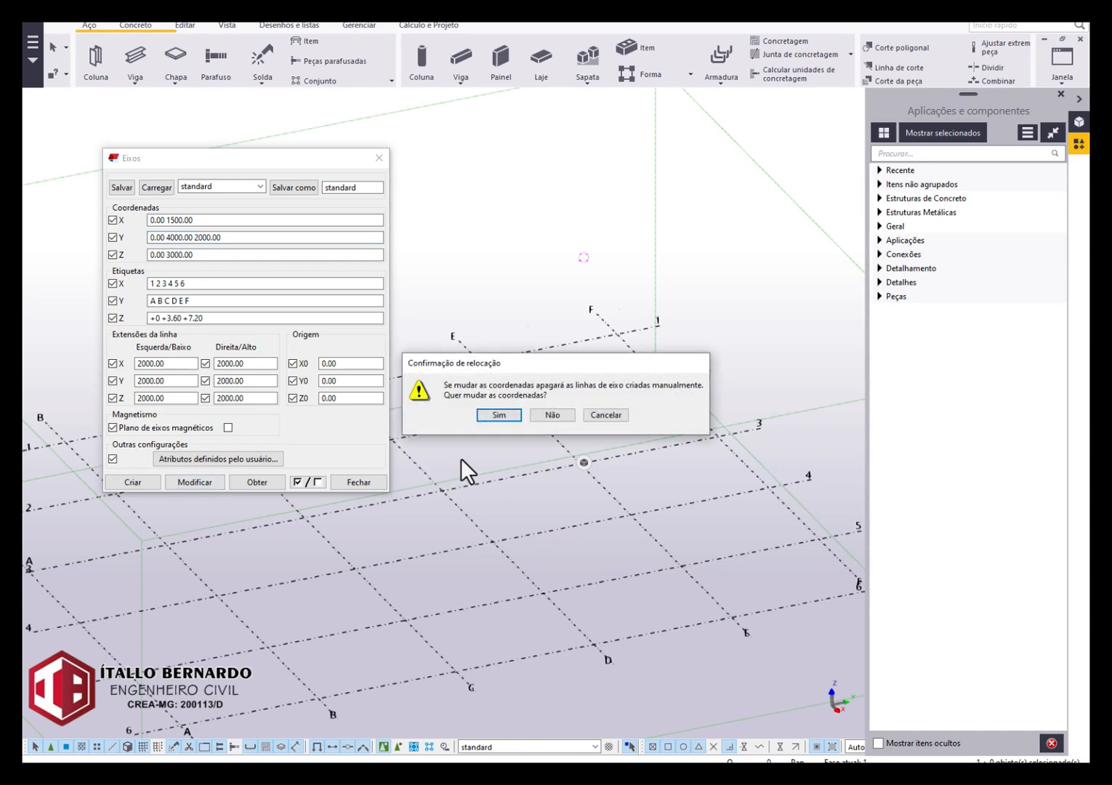
click(497, 417)
Fit the work area to the entire model and close the grid properties.
scroll(618, 333, down, 3)
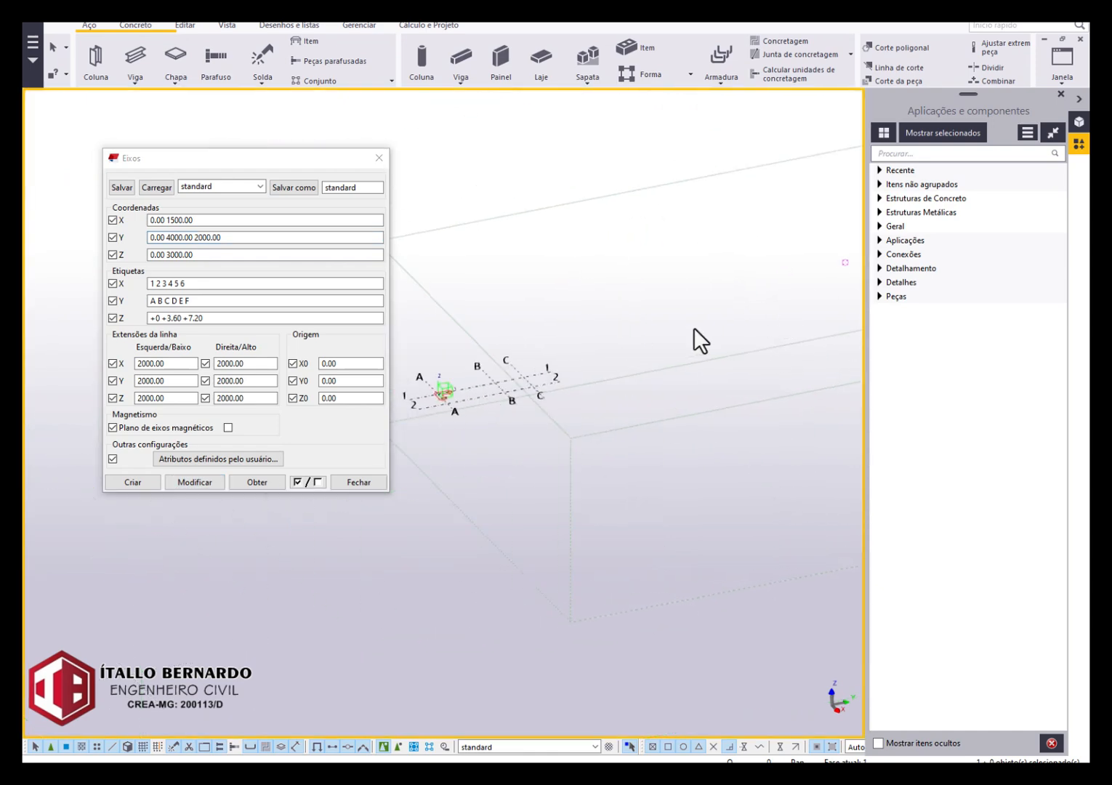
right_click(609, 325)
click(640, 390)
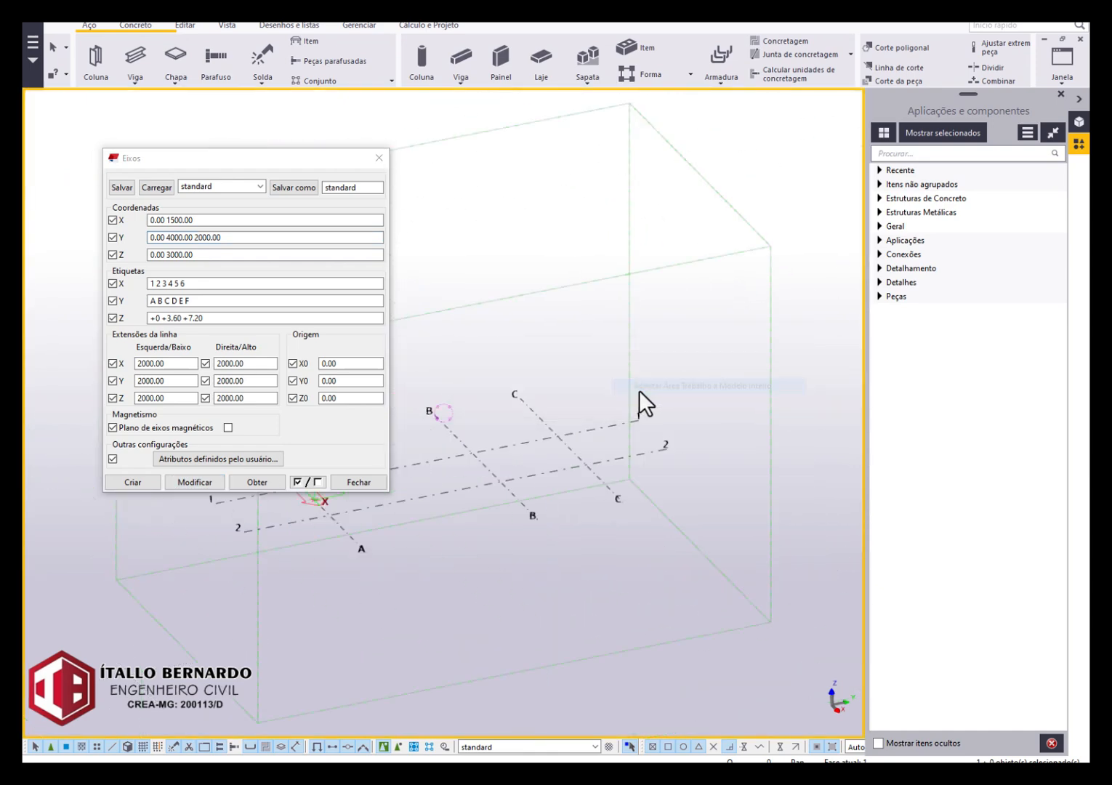
scroll(639, 389, down, 1)
ctrl+middle_drag(504, 439, 861, 464)
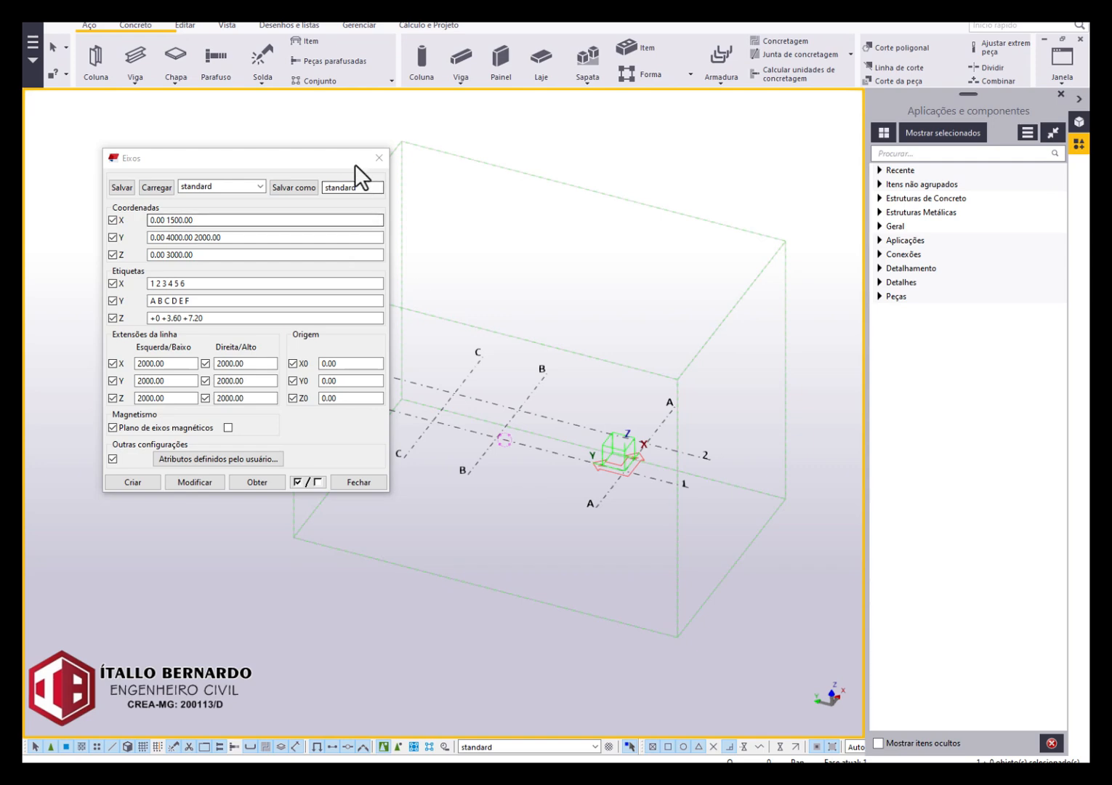
click(378, 157)
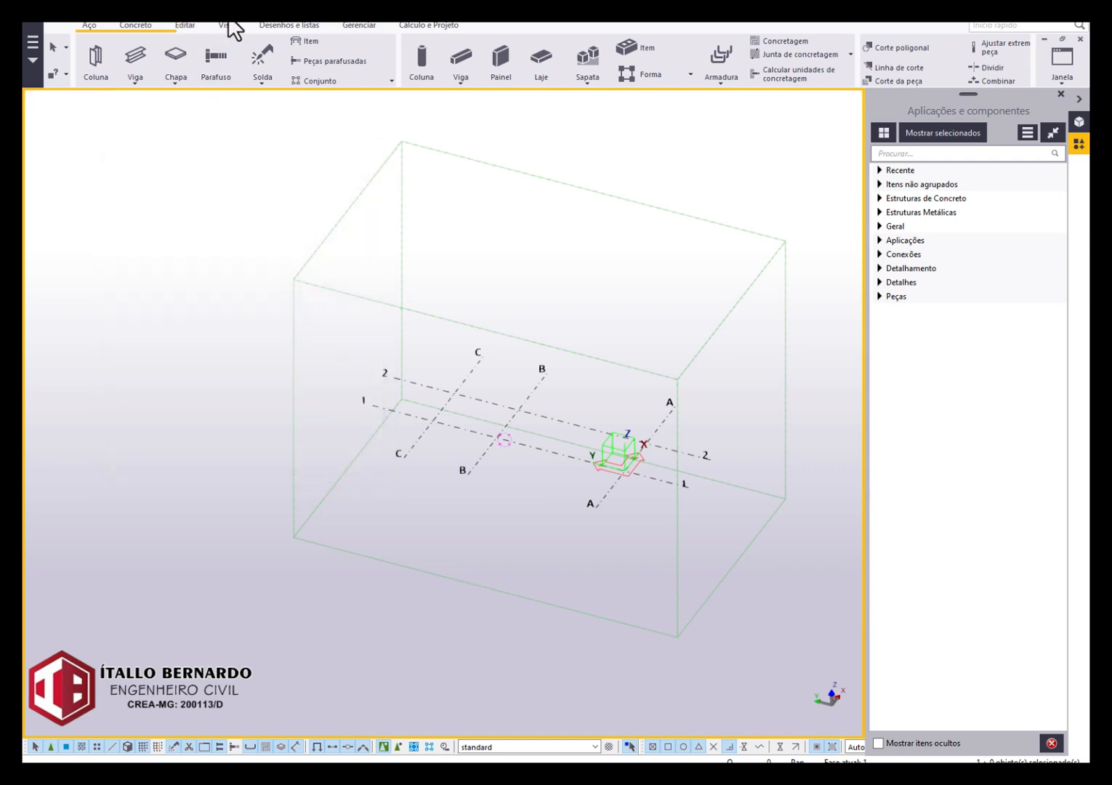
Create views along the grid lines and close the view dialogs without opening any of them.
click(226, 27)
click(158, 75)
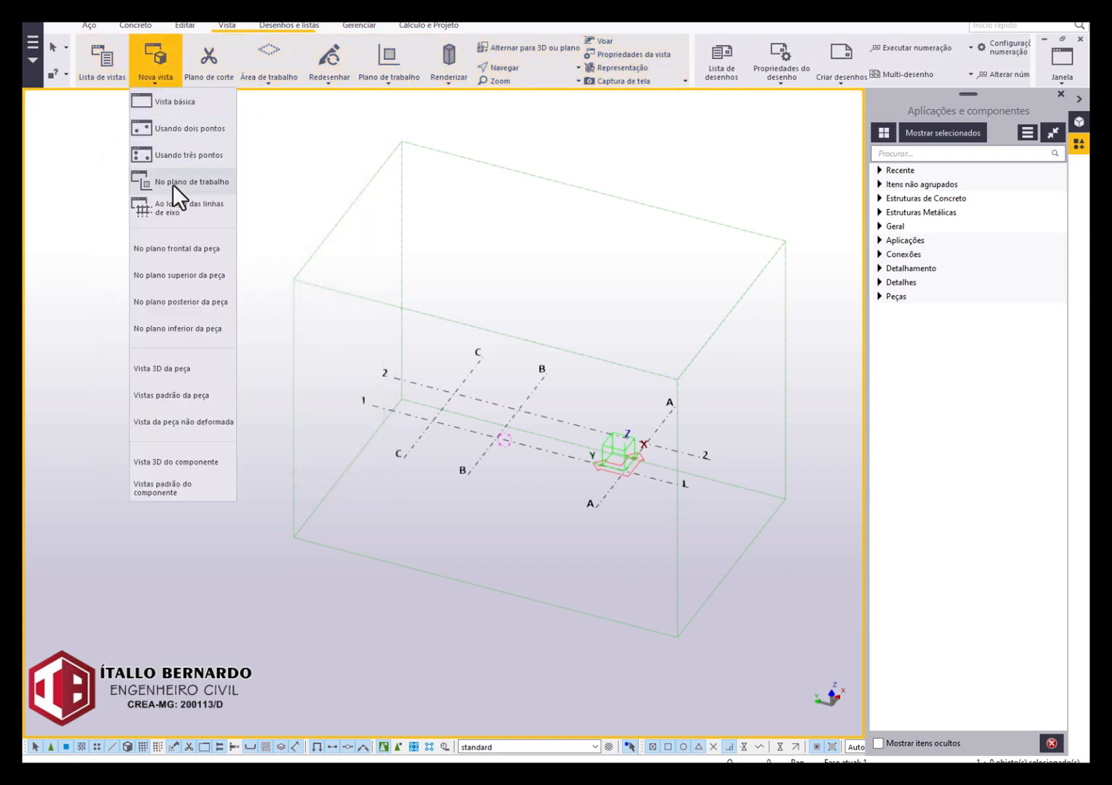
click(181, 208)
click(172, 308)
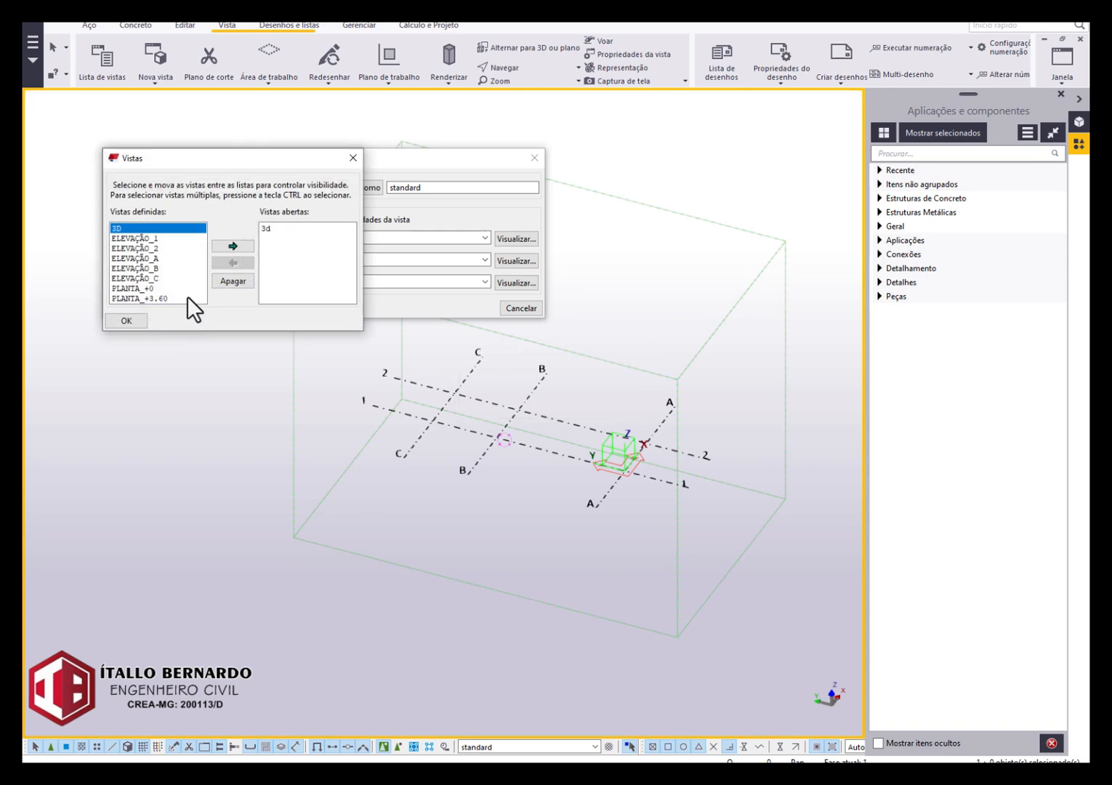
click(353, 155)
click(532, 158)
scroll(548, 408, up, 1)
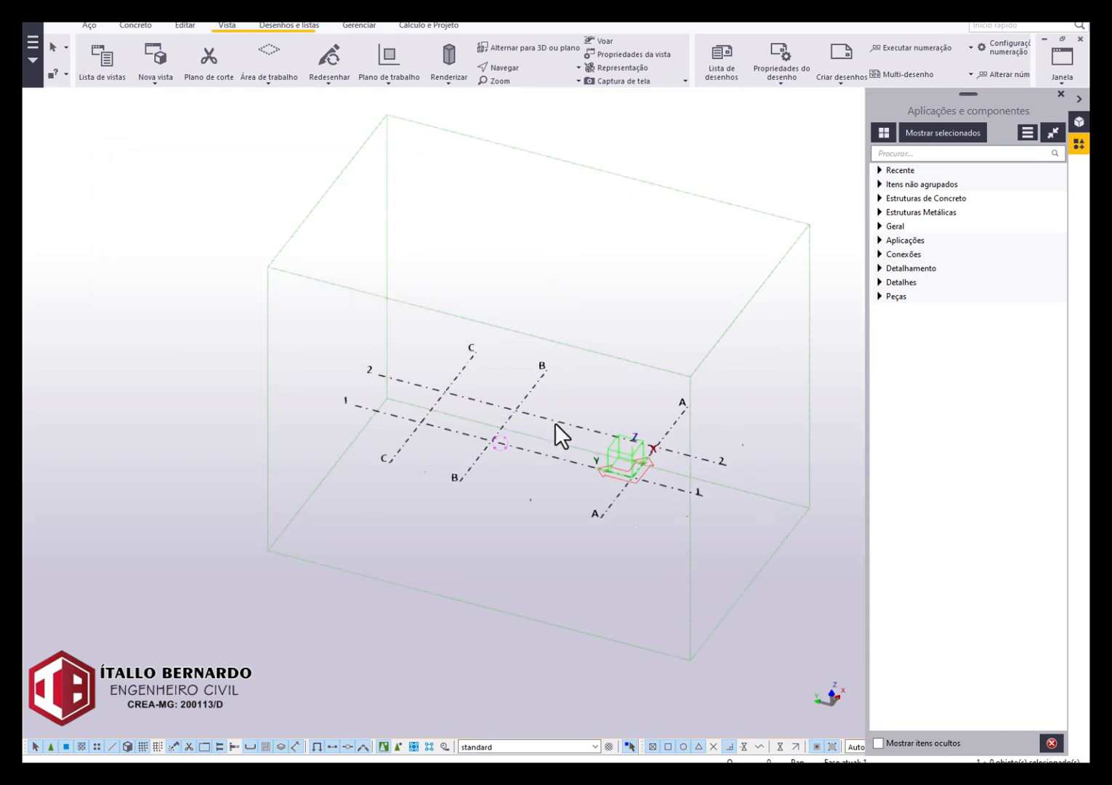
Change the grid's Z labels to 0.00 3000.00 by reusing the Z coordinates, and apply the change to the grid.
double_click(555, 423)
drag(211, 254, 115, 249)
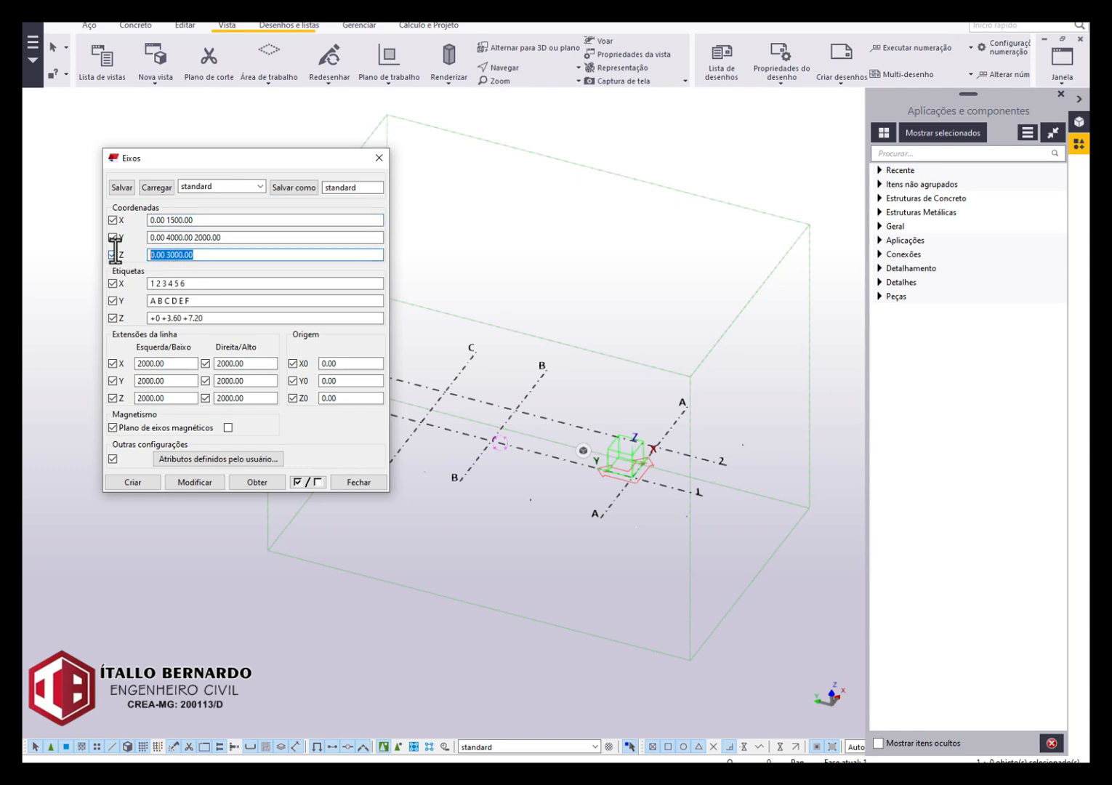
key(ctrl+c)
drag(228, 318, 82, 307)
key(ctrl+v)
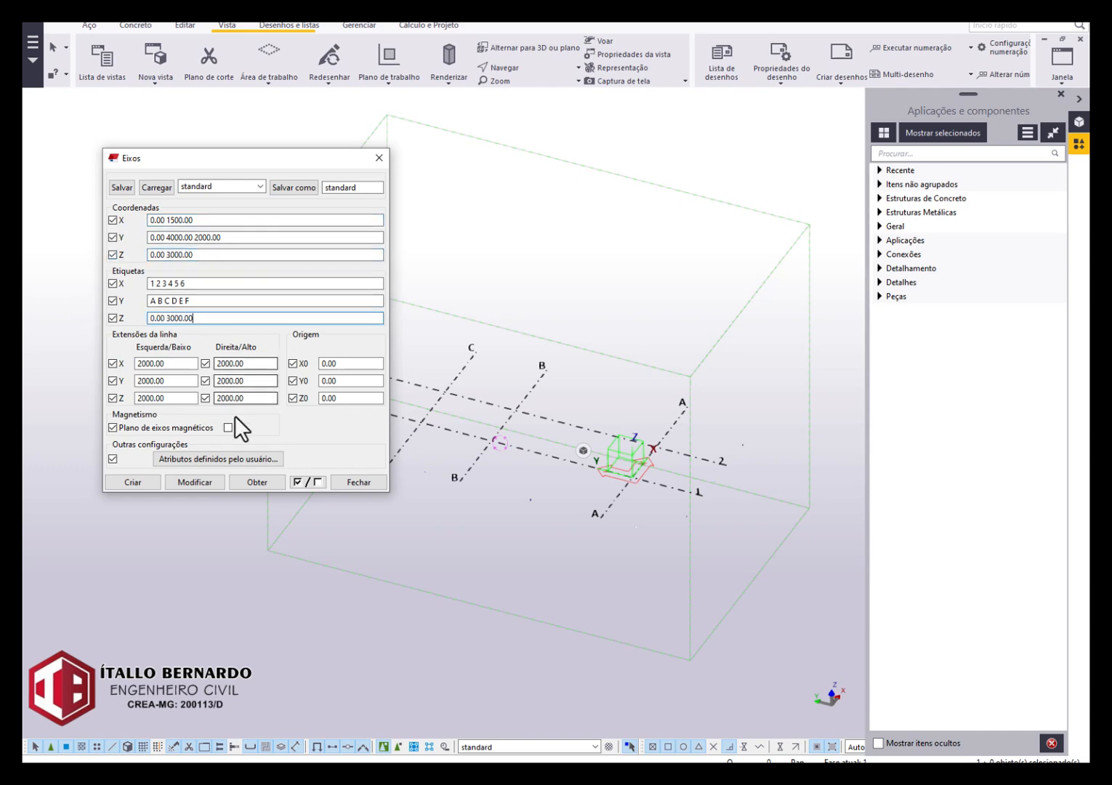
click(195, 482)
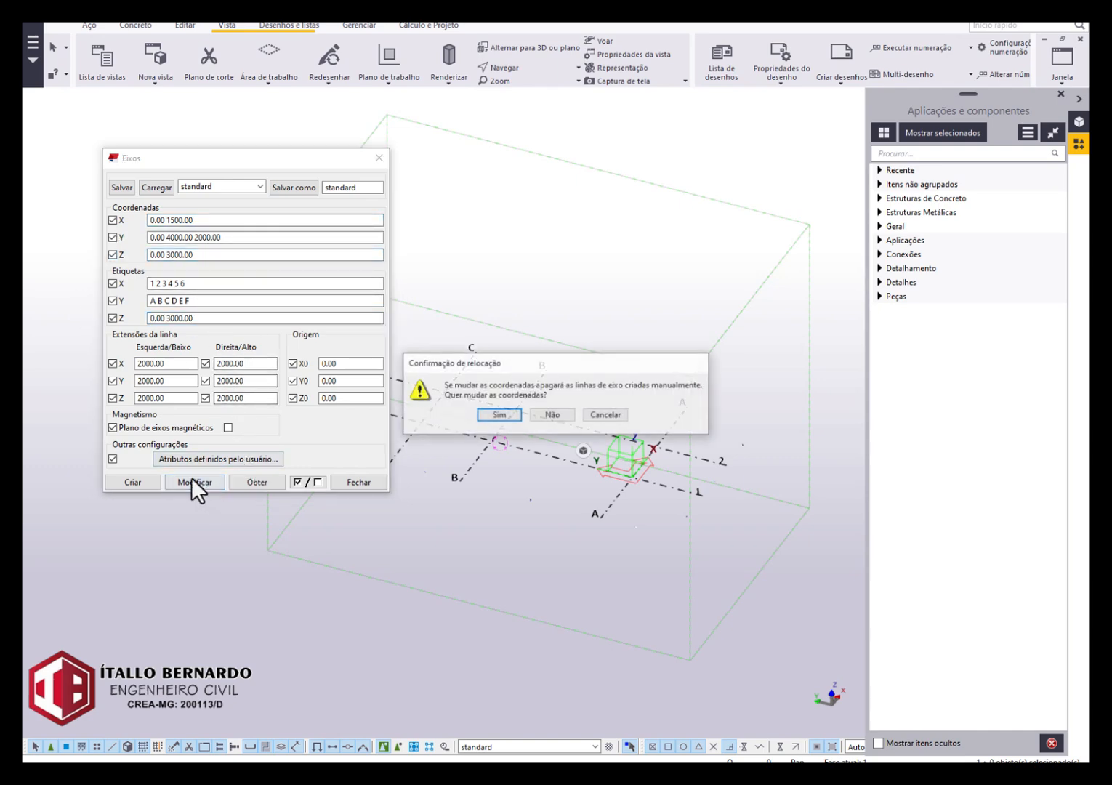
click(499, 415)
click(379, 158)
scroll(519, 295, up, 5)
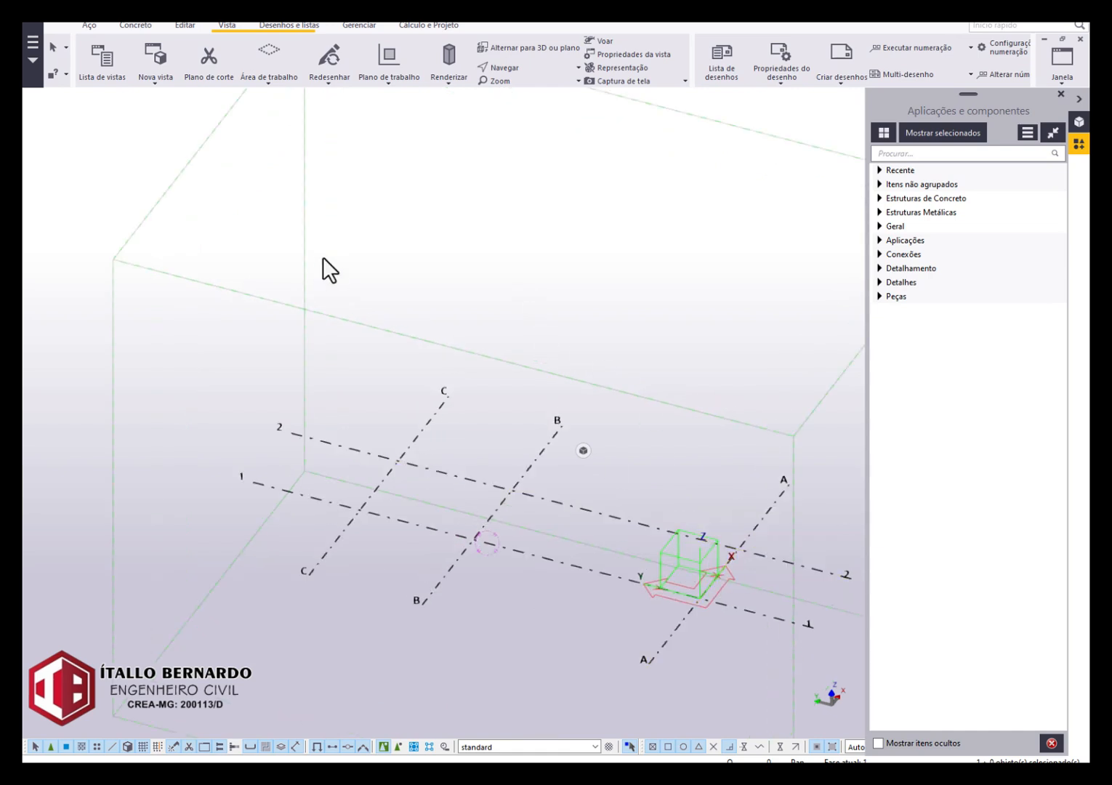
Open the defined elevation view ELEVAÇÃO_1 from the list of views.
key(ctrl+i)
click(159, 239)
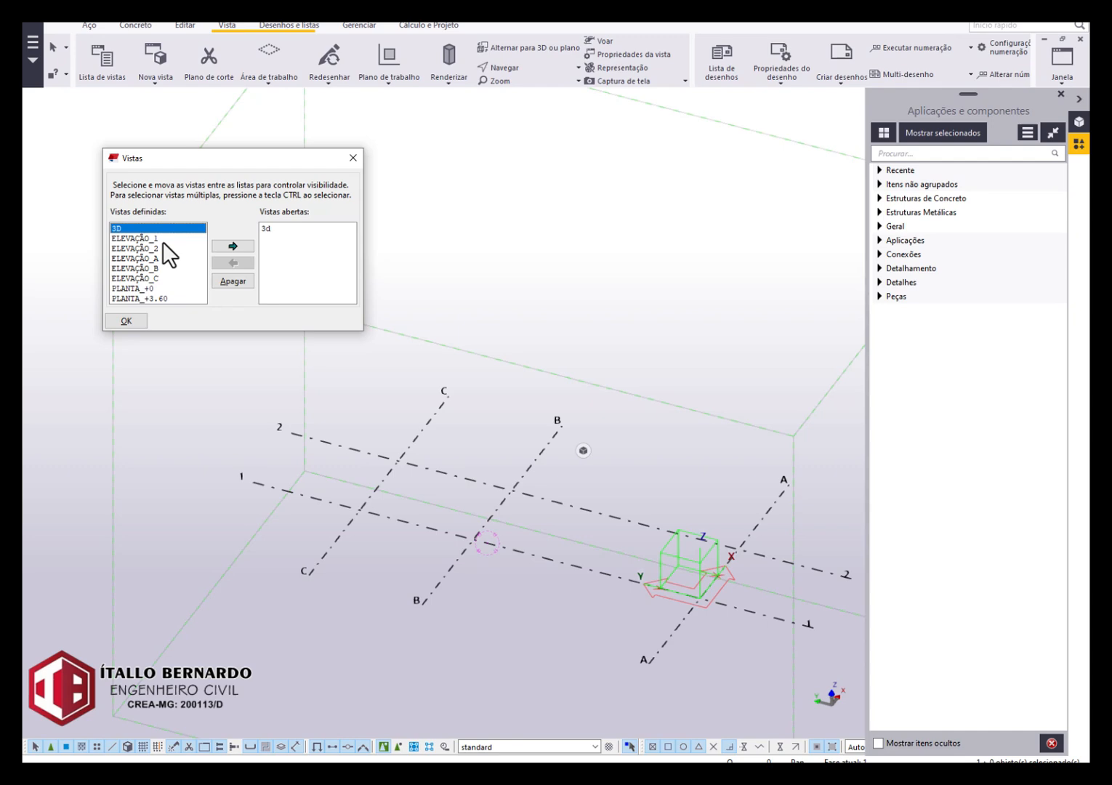
click(227, 245)
scroll(534, 424, down, 2)
middle_drag(434, 428, 491, 435)
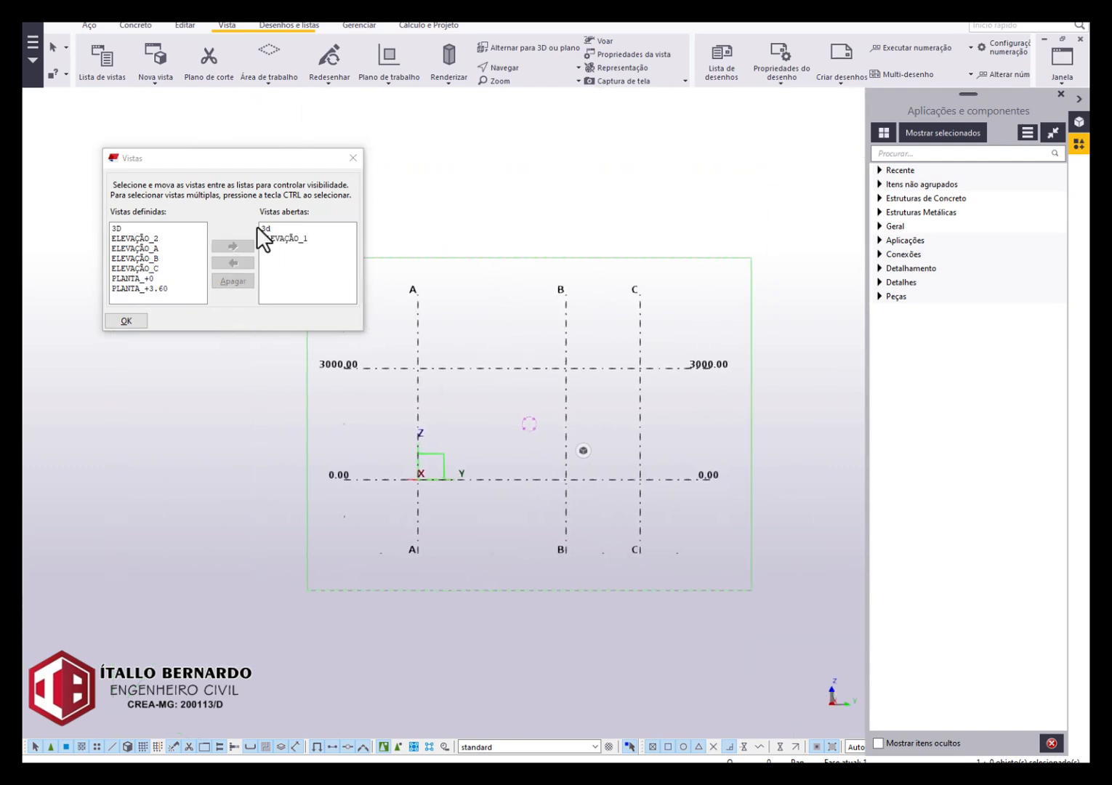
scroll(102, 45, down, 3)
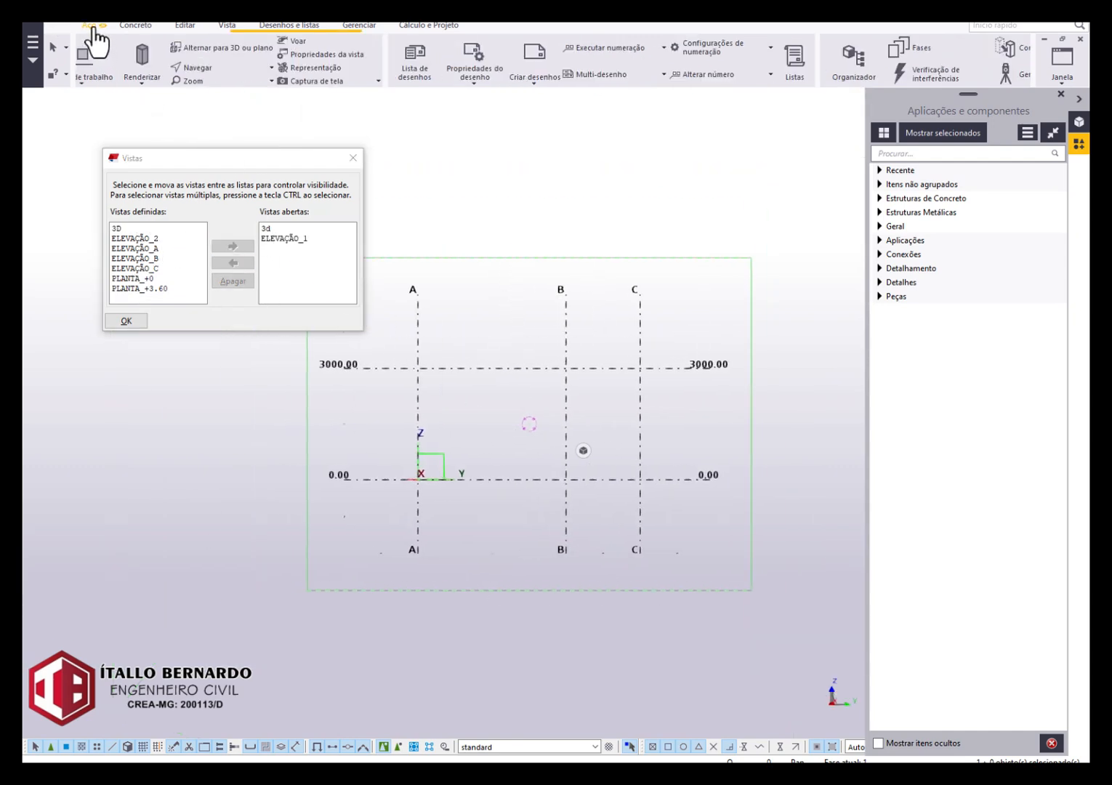
Set the steel beam's profile to U200X50X3 from the 200-300 group of U profiles.
scroll(94, 44, up, 3)
click(135, 58)
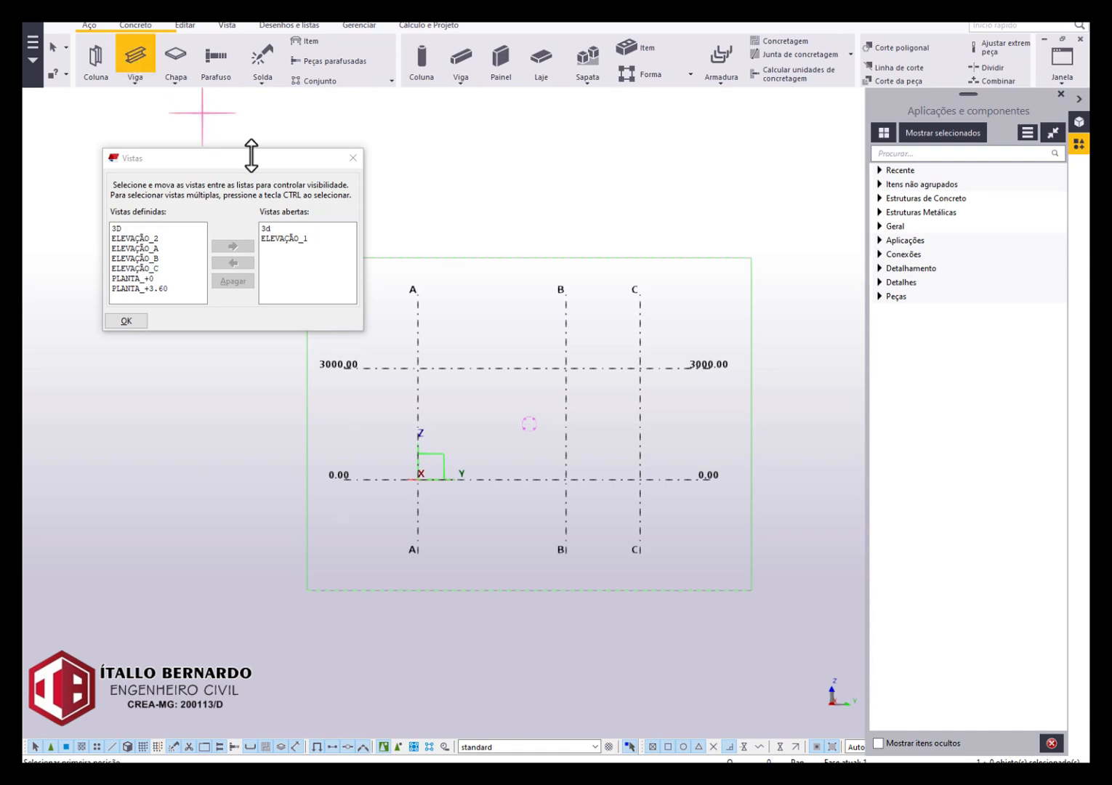
double_click(131, 57)
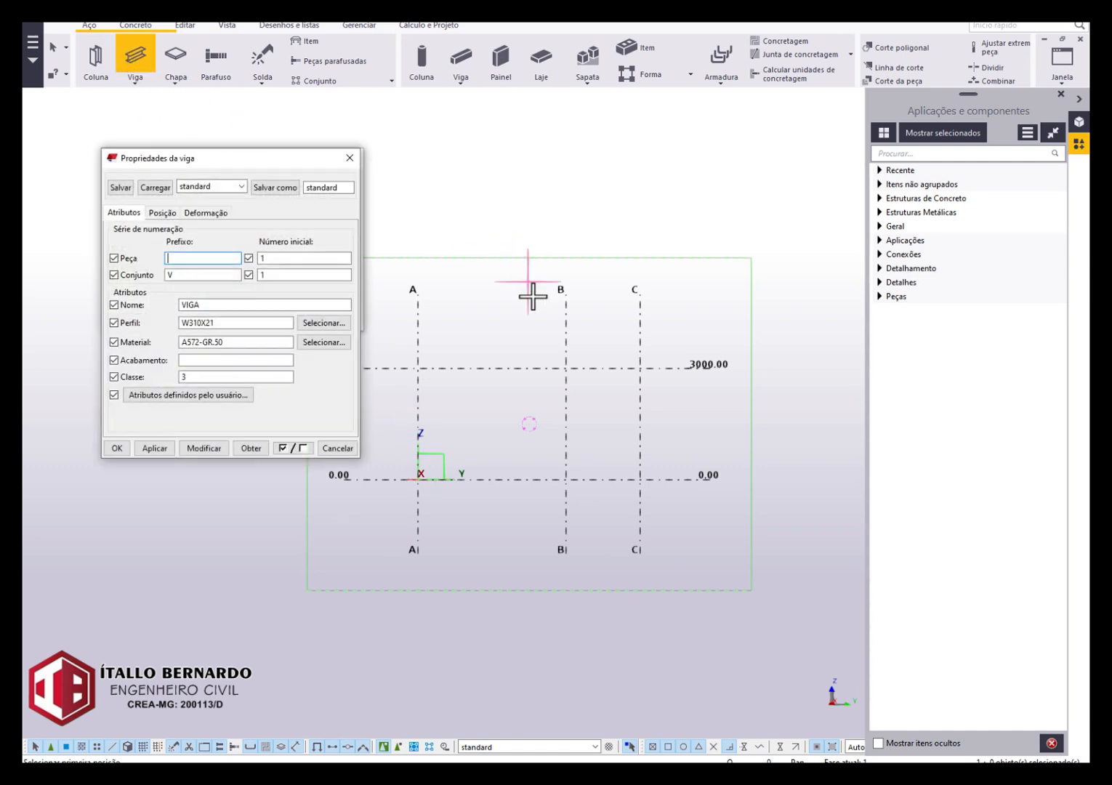
click(324, 322)
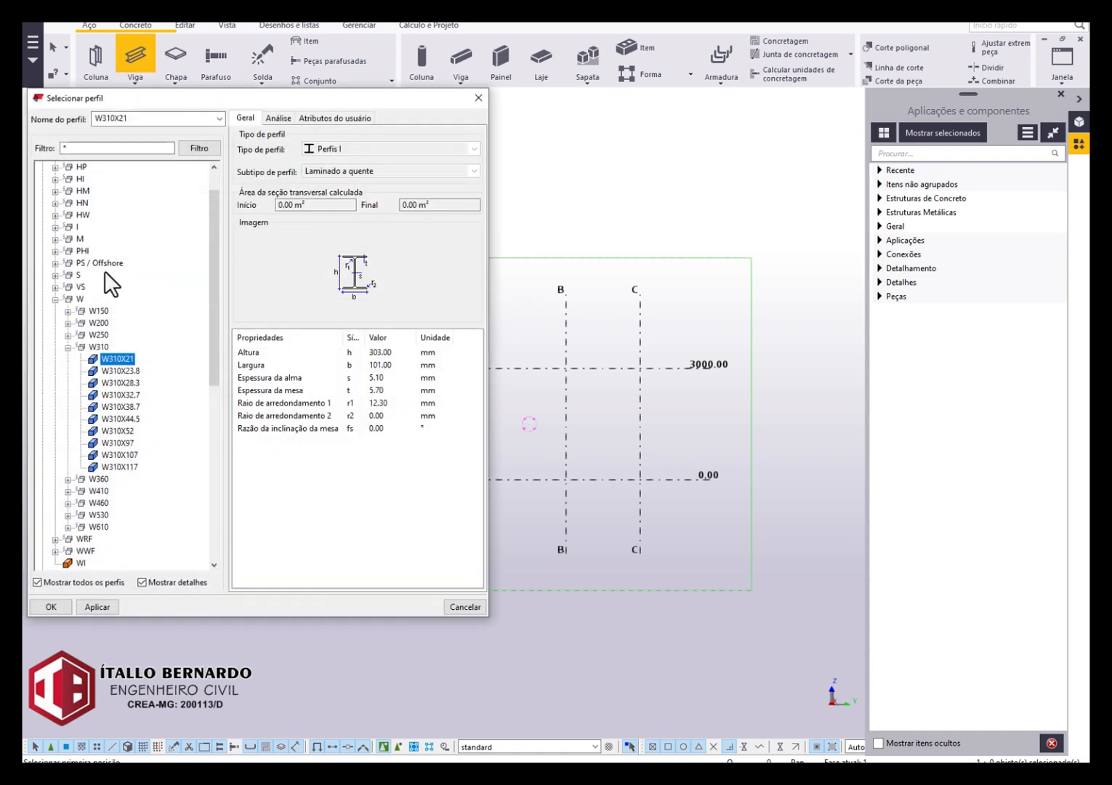
scroll(47, 175, up, 1)
click(42, 168)
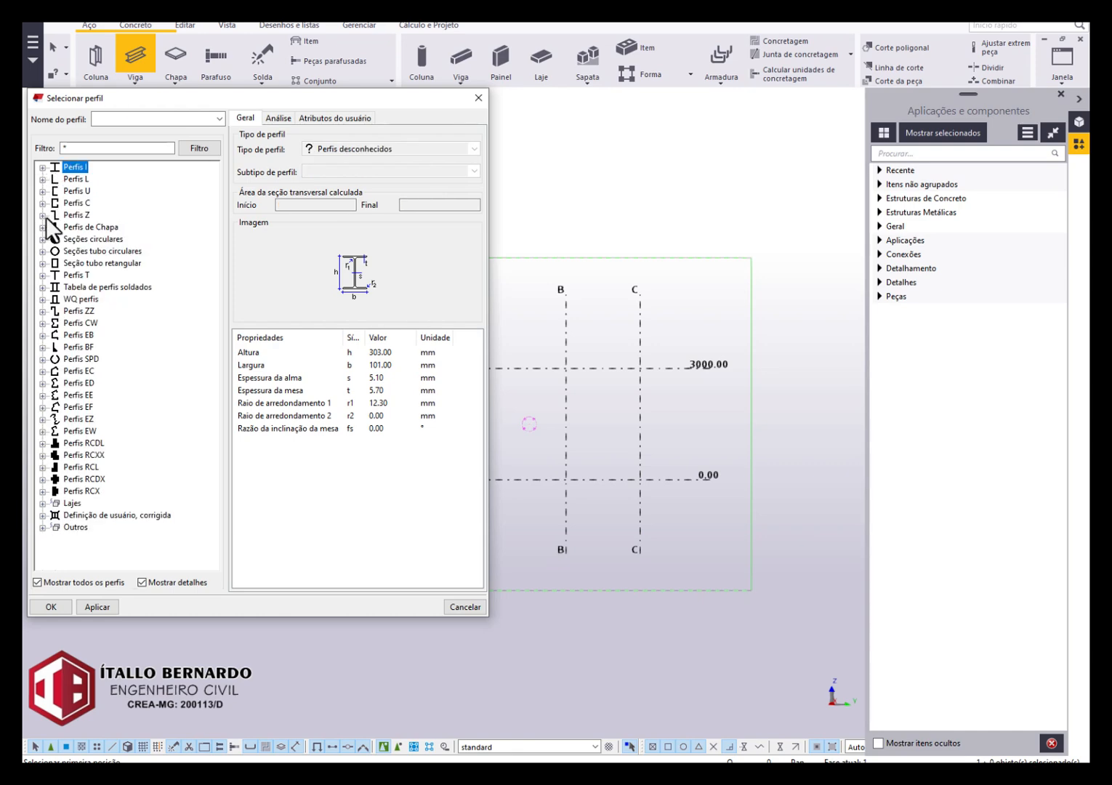
click(42, 192)
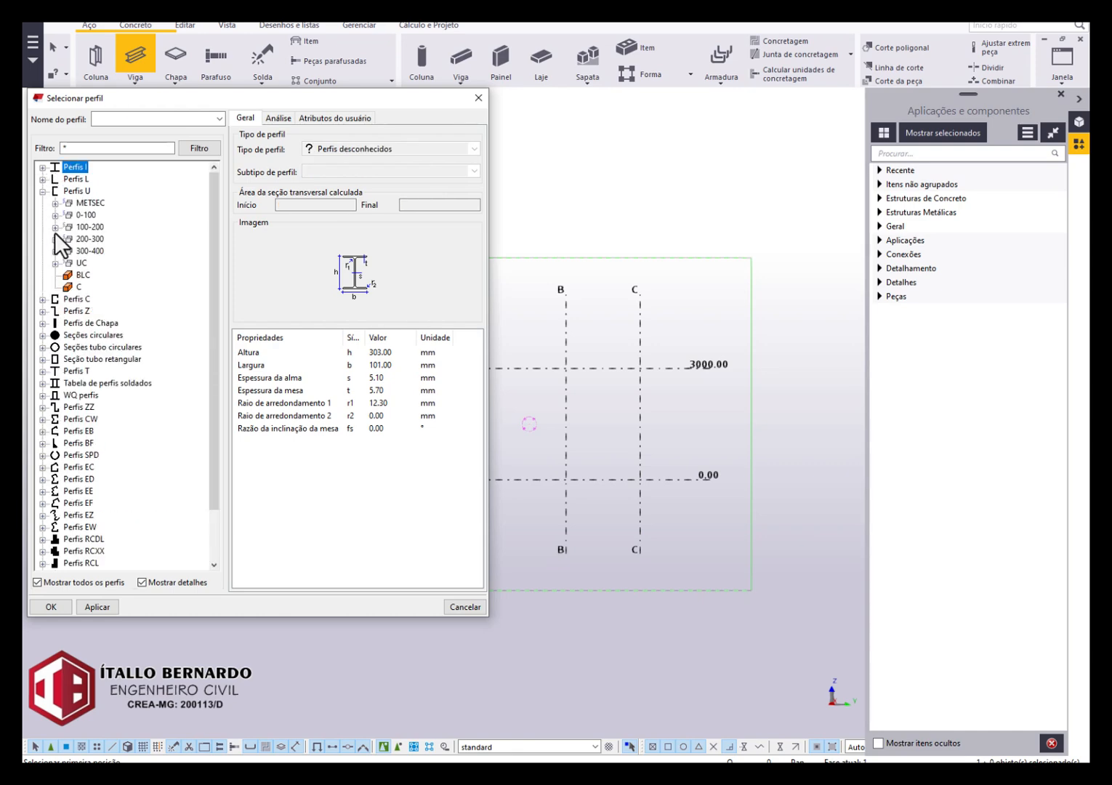
click(55, 238)
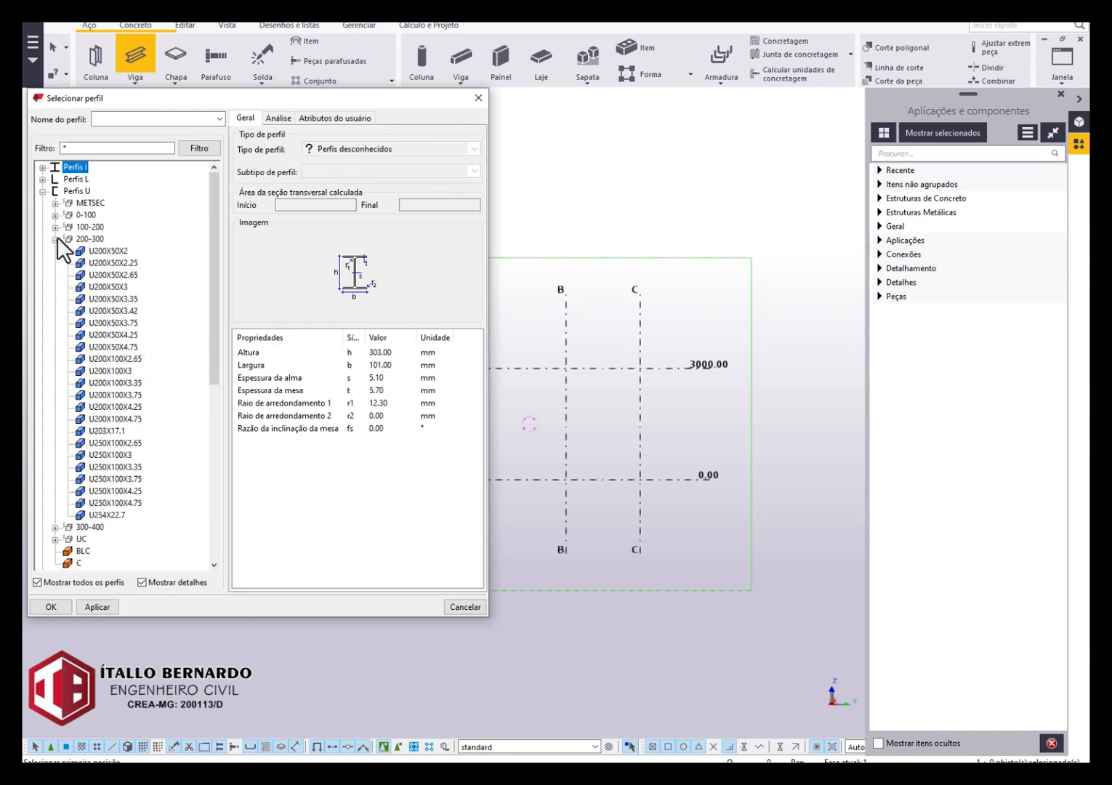
click(105, 286)
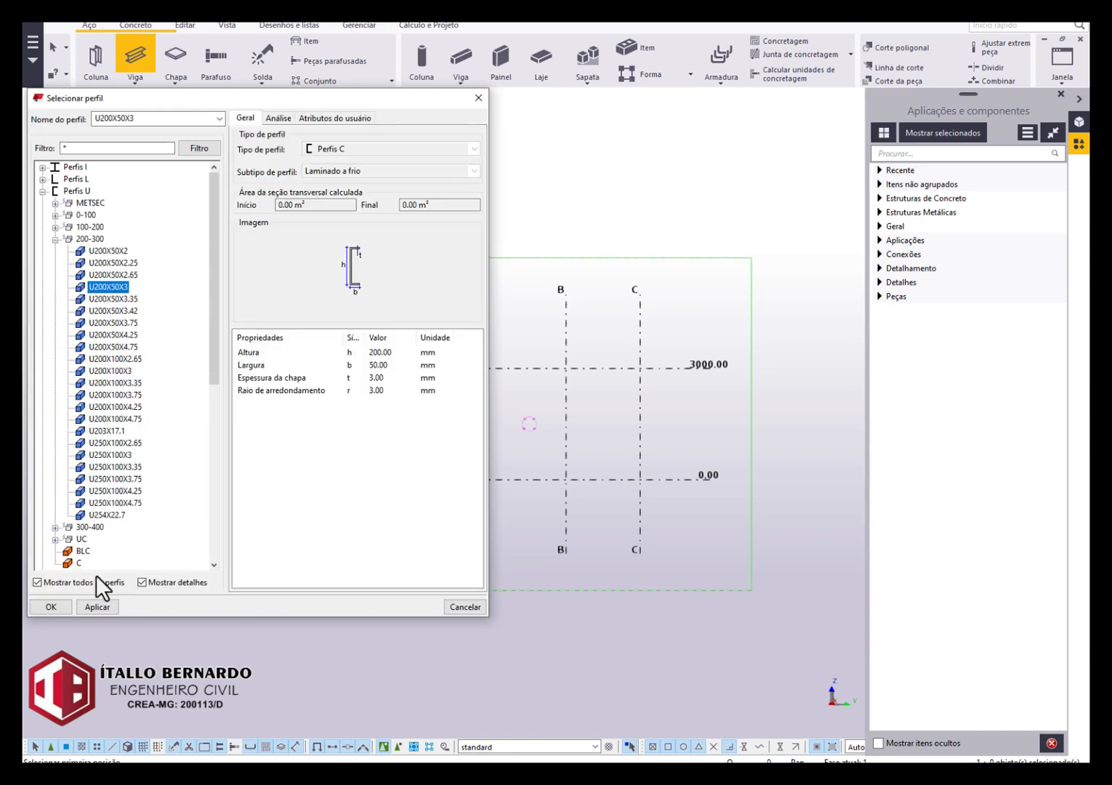
click(48, 606)
Draw an inclined beam from axis A at level 0.00 to axis B at 3000.00, and a horizontal beam from there to axis C.
click(418, 479)
scroll(458, 444, up, 2)
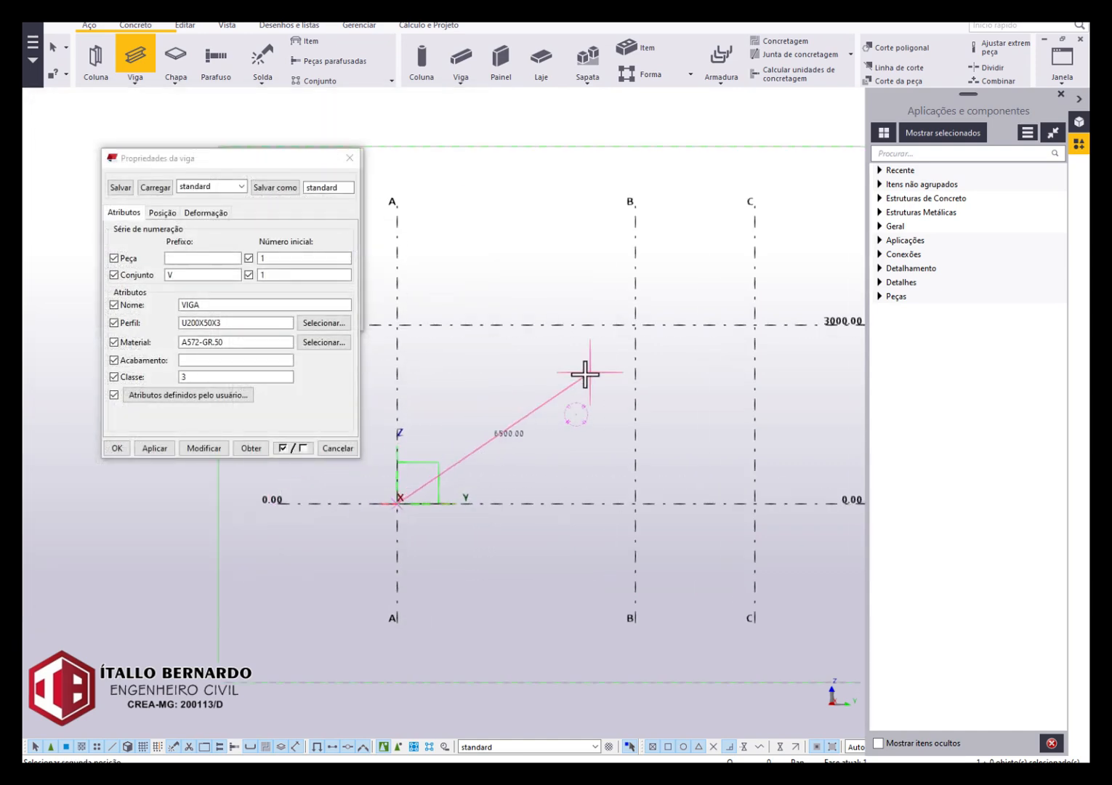
click(626, 323)
scroll(523, 463, up, 2)
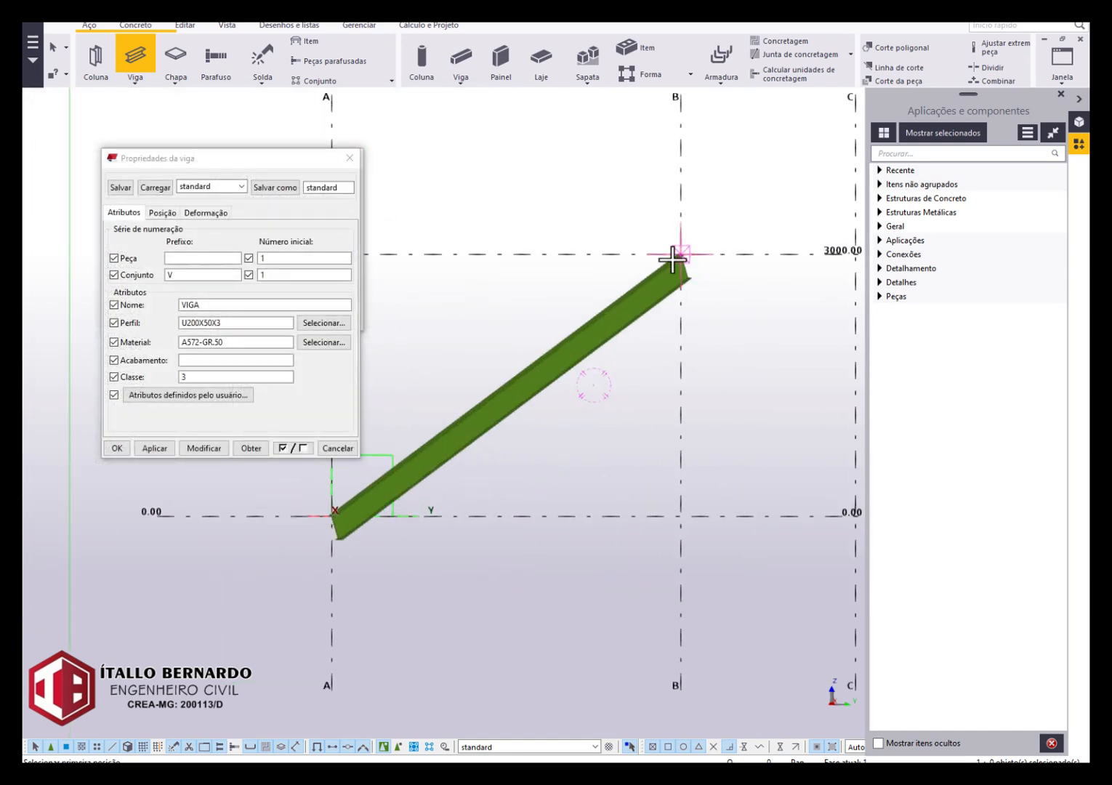
scroll(675, 266, down, 2)
click(800, 254)
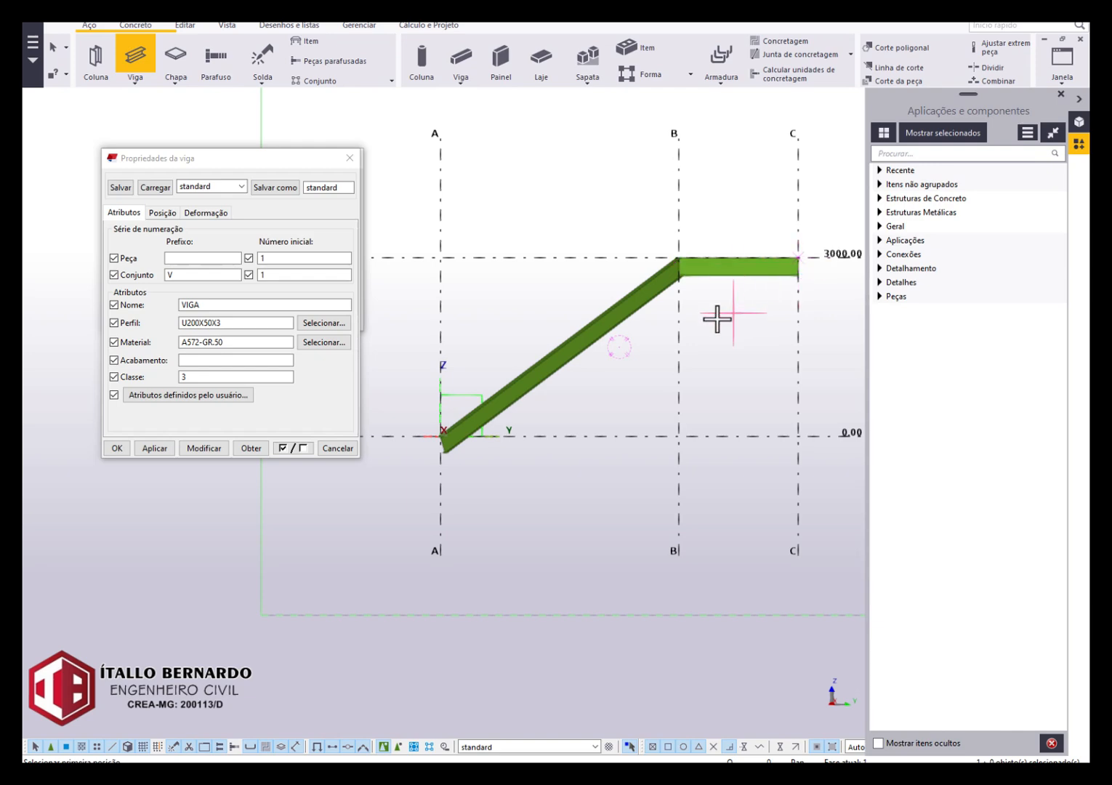
key(Escape)
Delete the inclined beam between axes A and B.
scroll(674, 309, up, 3)
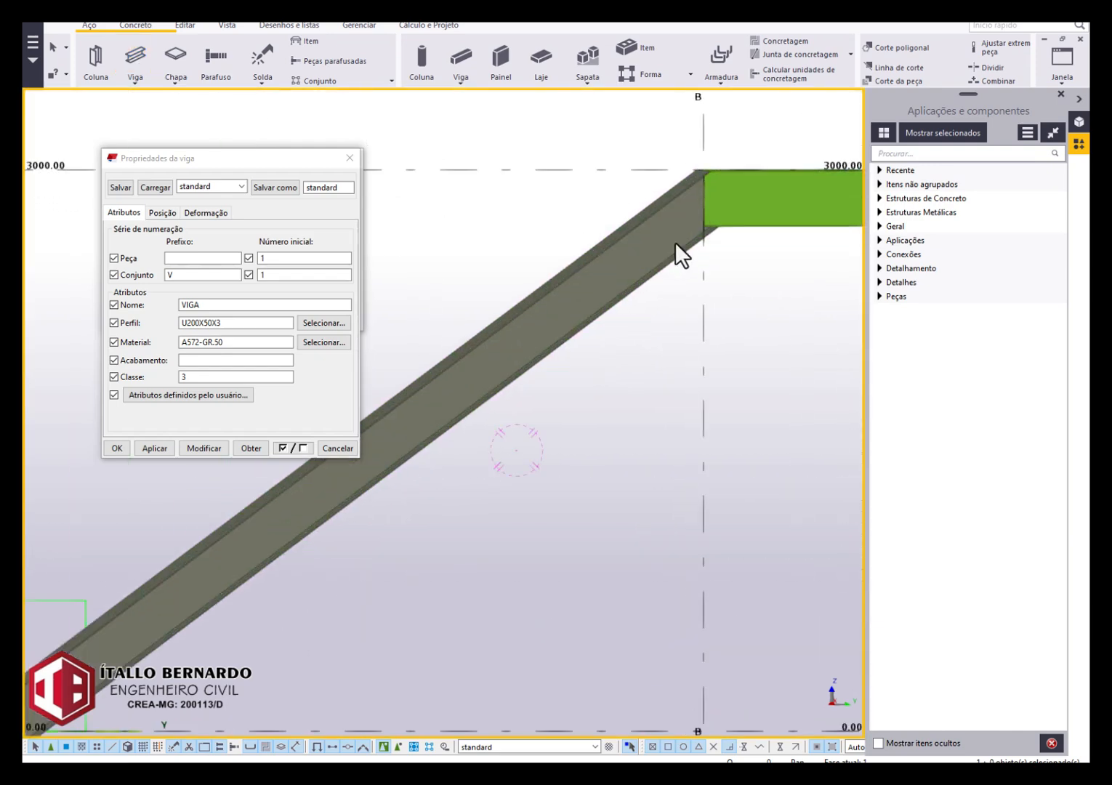
click(686, 202)
scroll(680, 218, down, 3)
key(Delete)
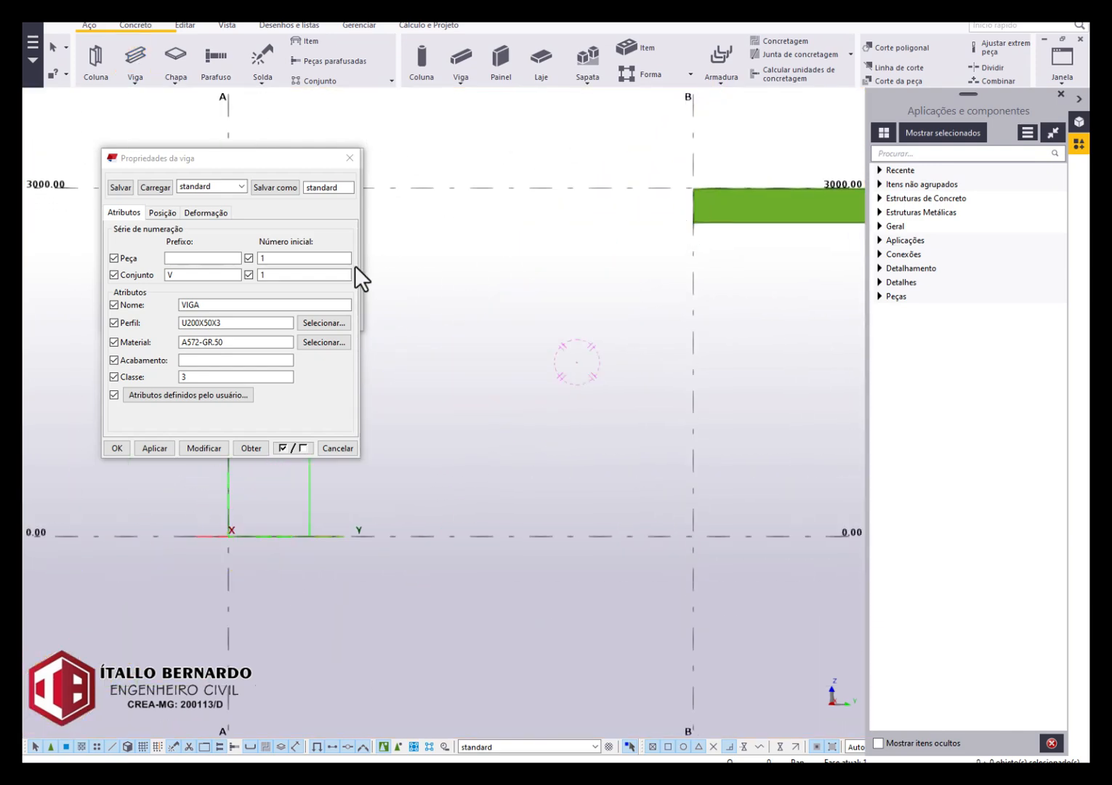
Redraw the inclined beam from axis A at level 0.00 to axis B at 3000.00, and close the beam properties and views dialogs.
click(140, 63)
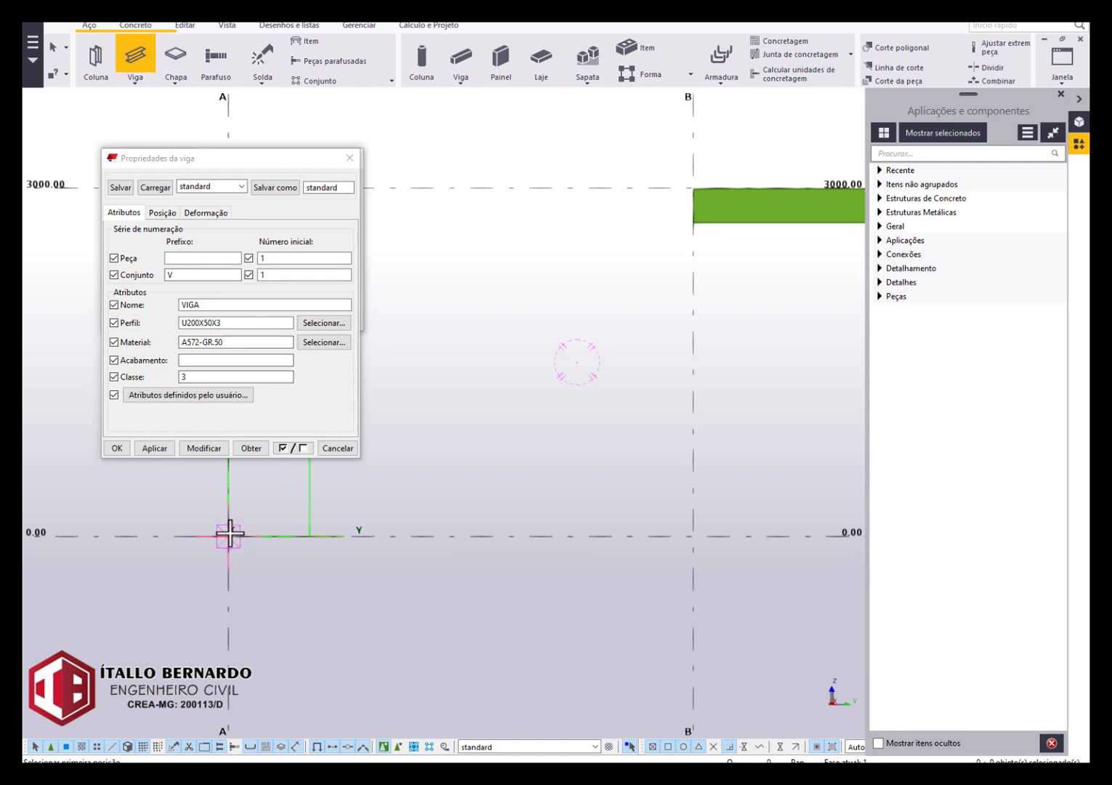
click(232, 533)
click(701, 187)
scroll(635, 370, down, 4)
key(Escape)
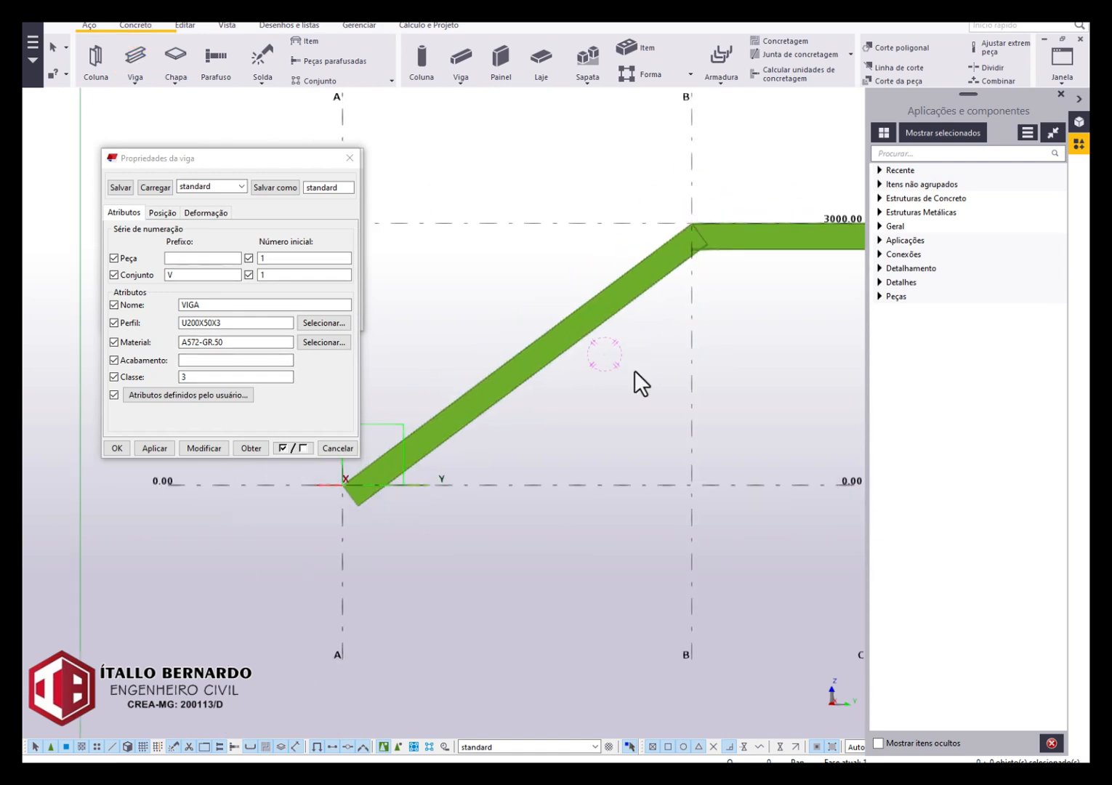
click(353, 158)
scroll(407, 175, down, 2)
click(354, 160)
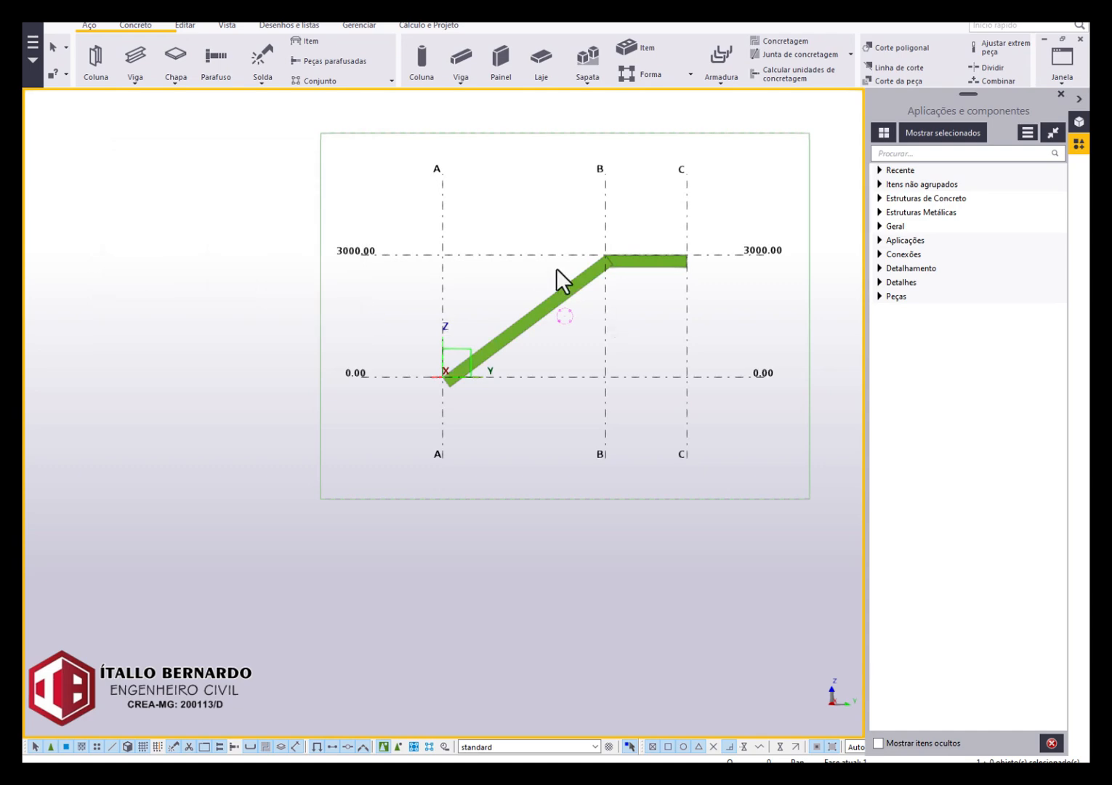
ctrl+middle_drag(557, 269, 669, 368)
scroll(591, 283, up, 4)
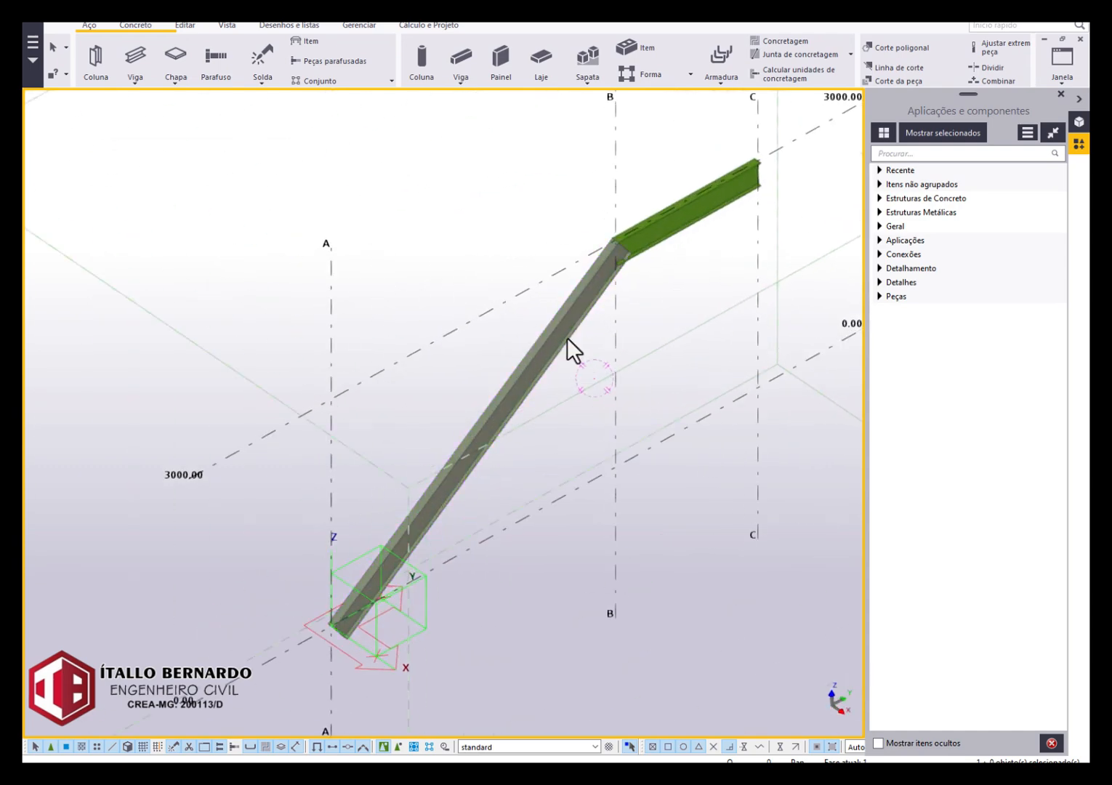
In the 3D view, copy the inclined and horizontal beams from grid line 1 to grid line 2 along axis A.
click(1062, 69)
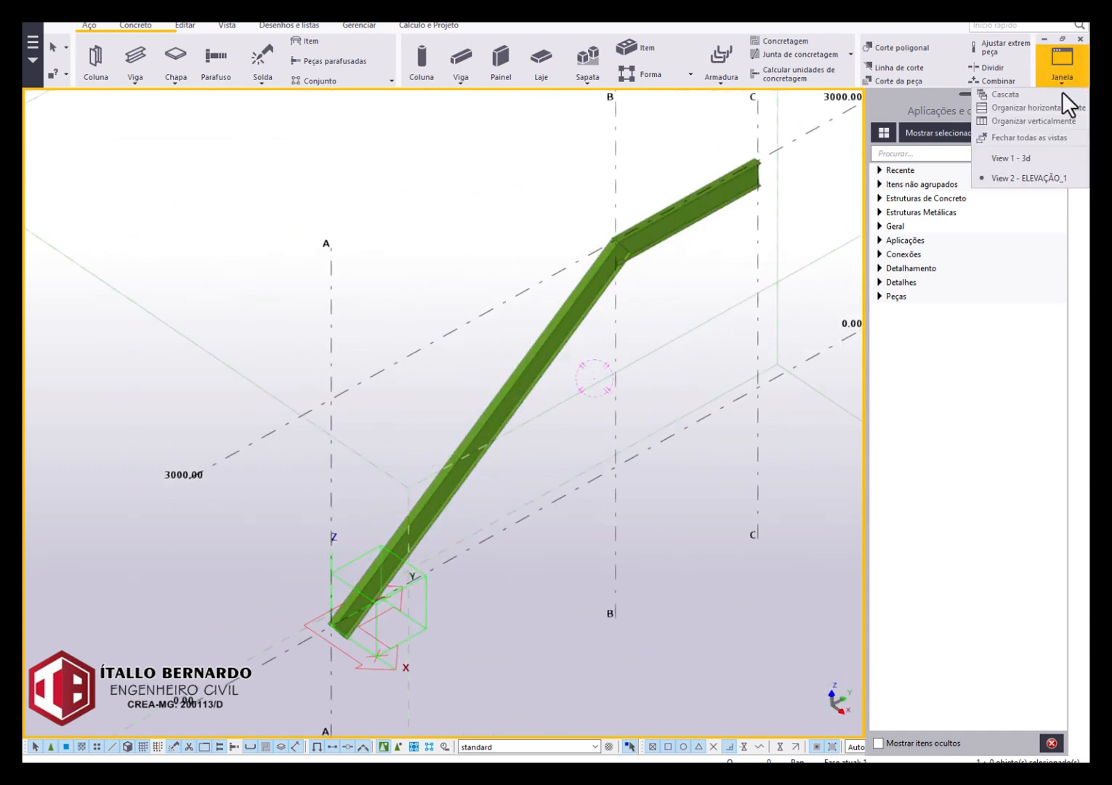
click(1029, 155)
ctrl+middle_drag(705, 223, 524, 281)
drag(524, 281, 437, 407)
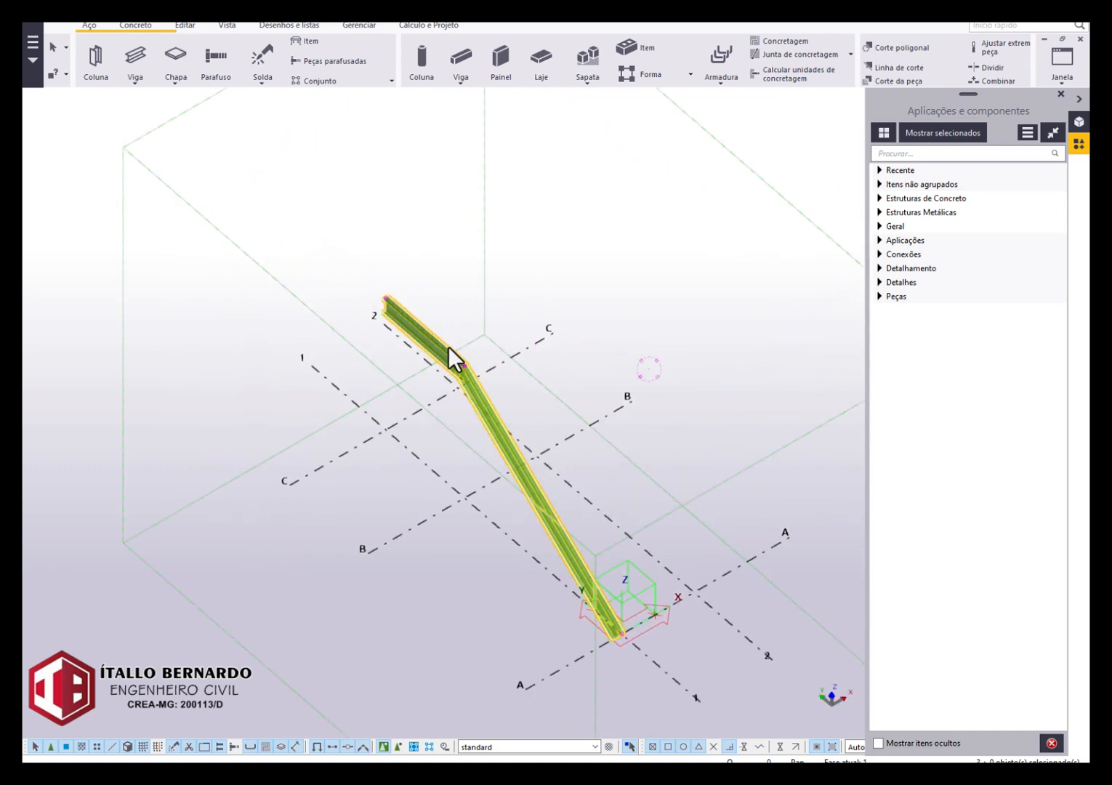
key(ctrl+c)
click(596, 627)
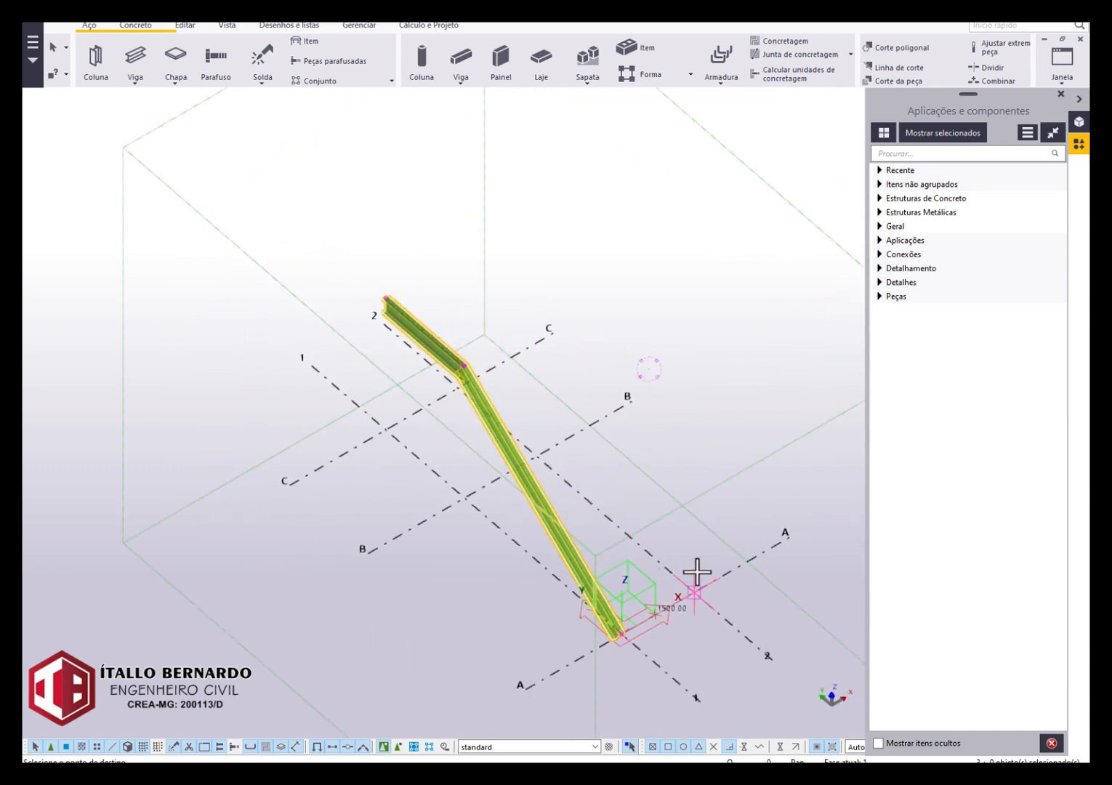
click(696, 590)
scroll(699, 545, up, 1)
click(696, 535)
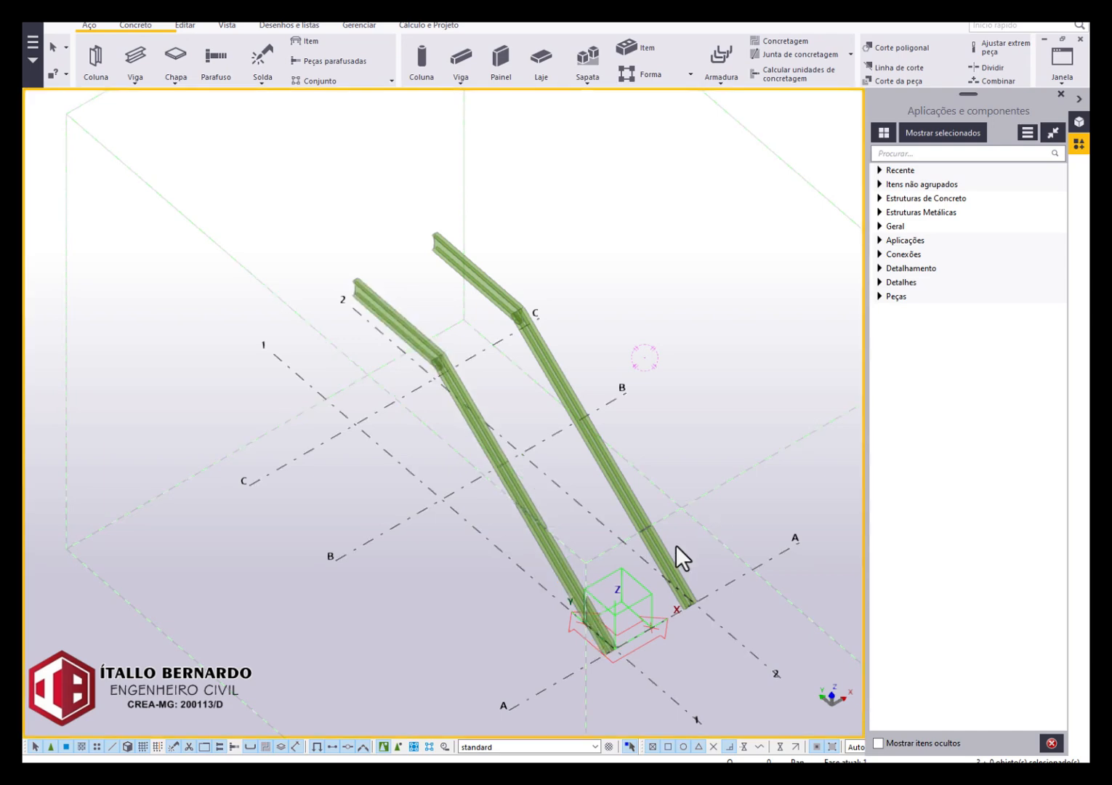
Find component S76 in the applications and components catalogue and start Montantes (S76).
scroll(613, 580, up, 3)
ctrl+middle_drag(498, 534, 773, 244)
middle_drag(488, 208, 458, 299)
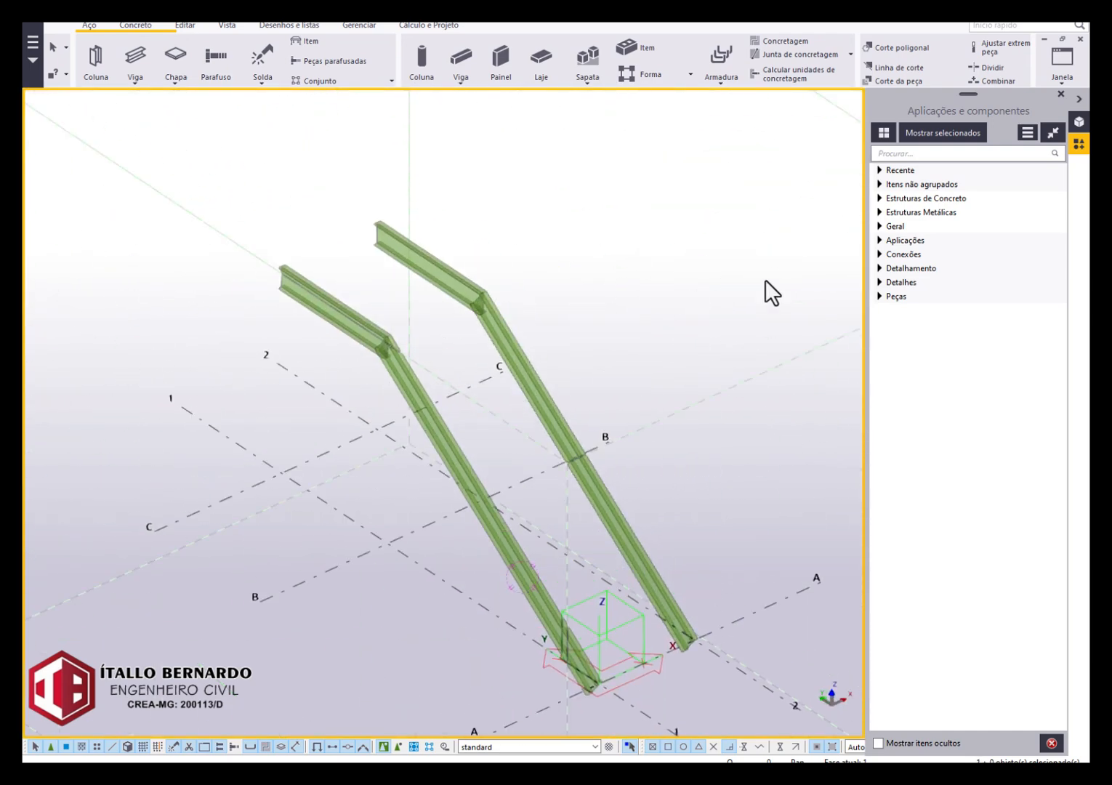
click(898, 157)
text(S77)
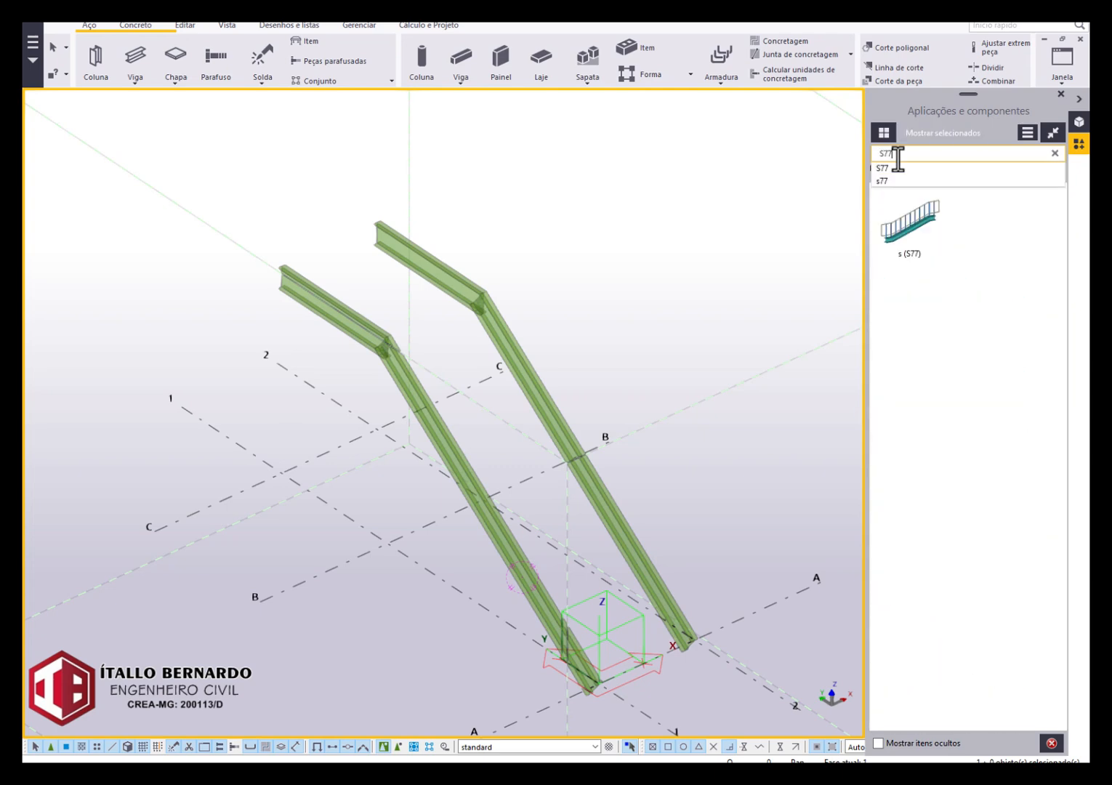
key(BackSpace)
text(6)
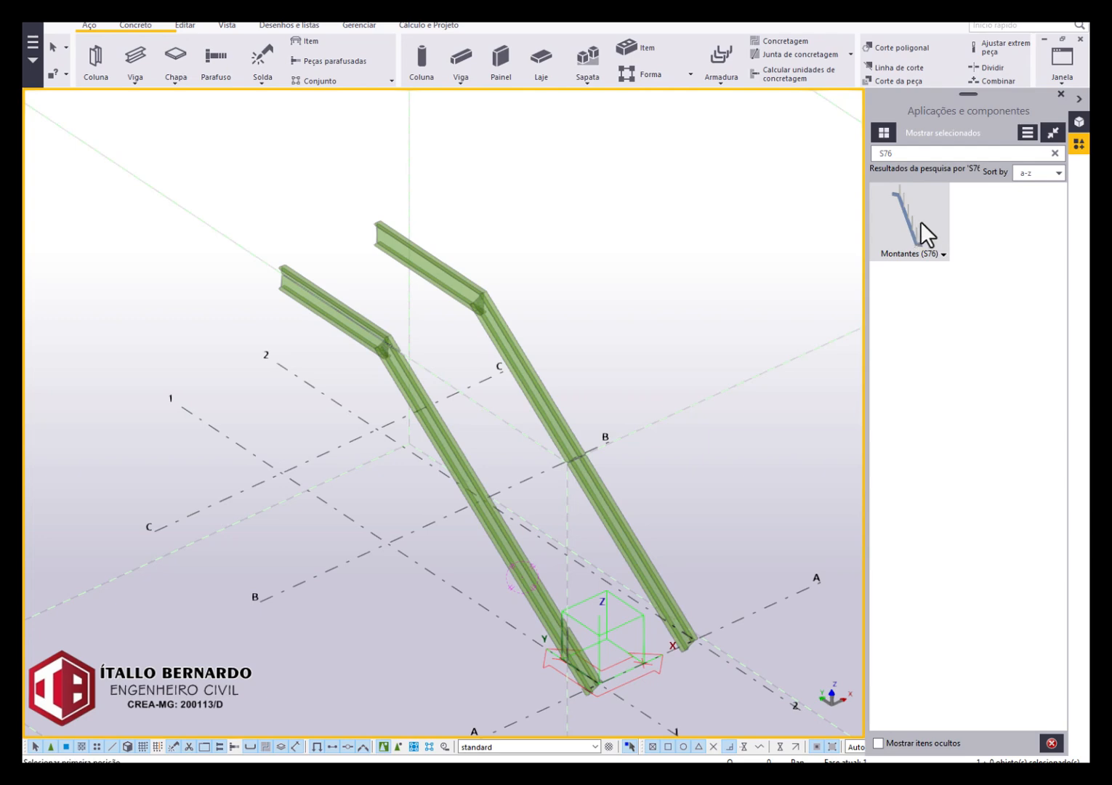
Place Montantes posts on the grid line 1 beams, from the inclined beam's lower end at axis A to the horizontal beam's far end.
scroll(592, 716, up, 2)
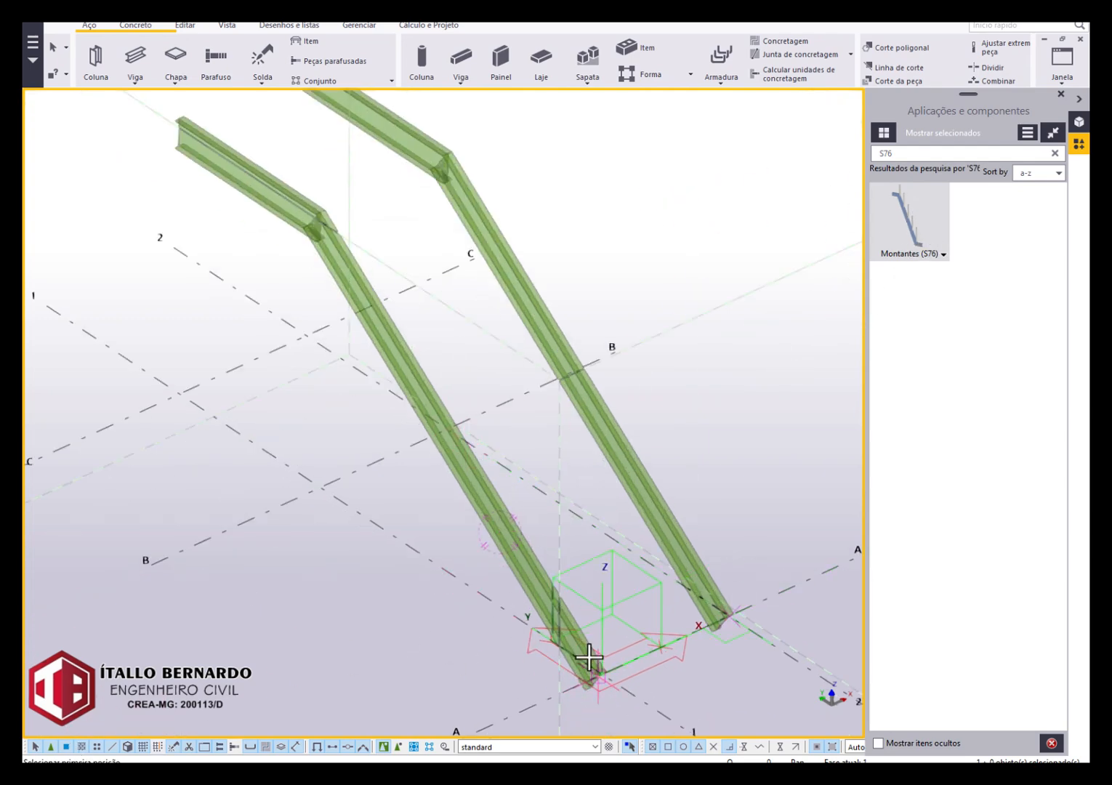
scroll(591, 665, up, 4)
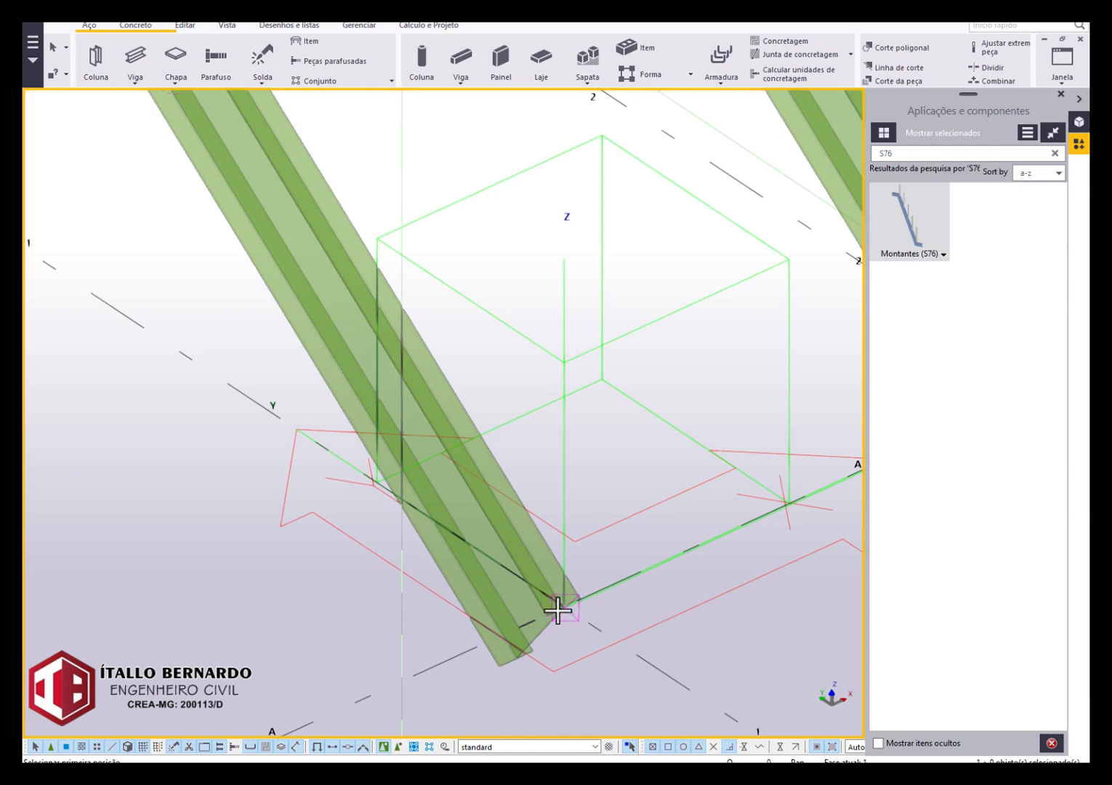
click(557, 611)
scroll(567, 604, down, 5)
scroll(324, 313, up, 5)
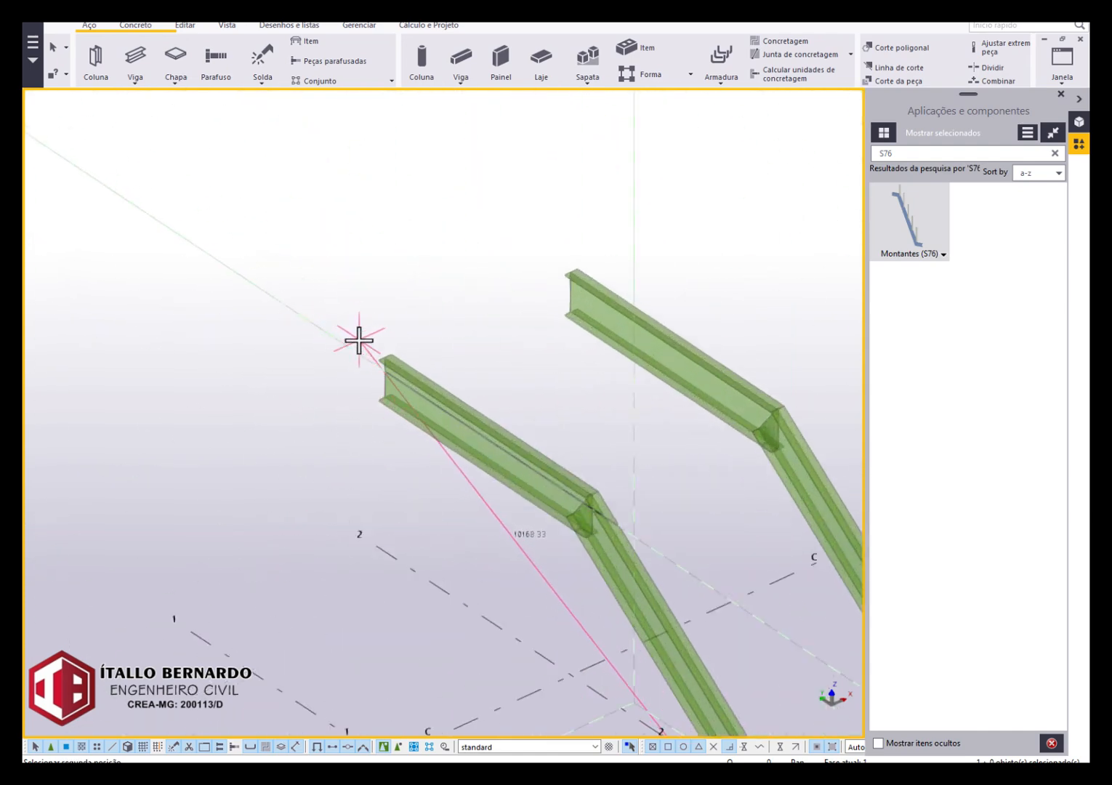
click(379, 356)
scroll(330, 293, down, 5)
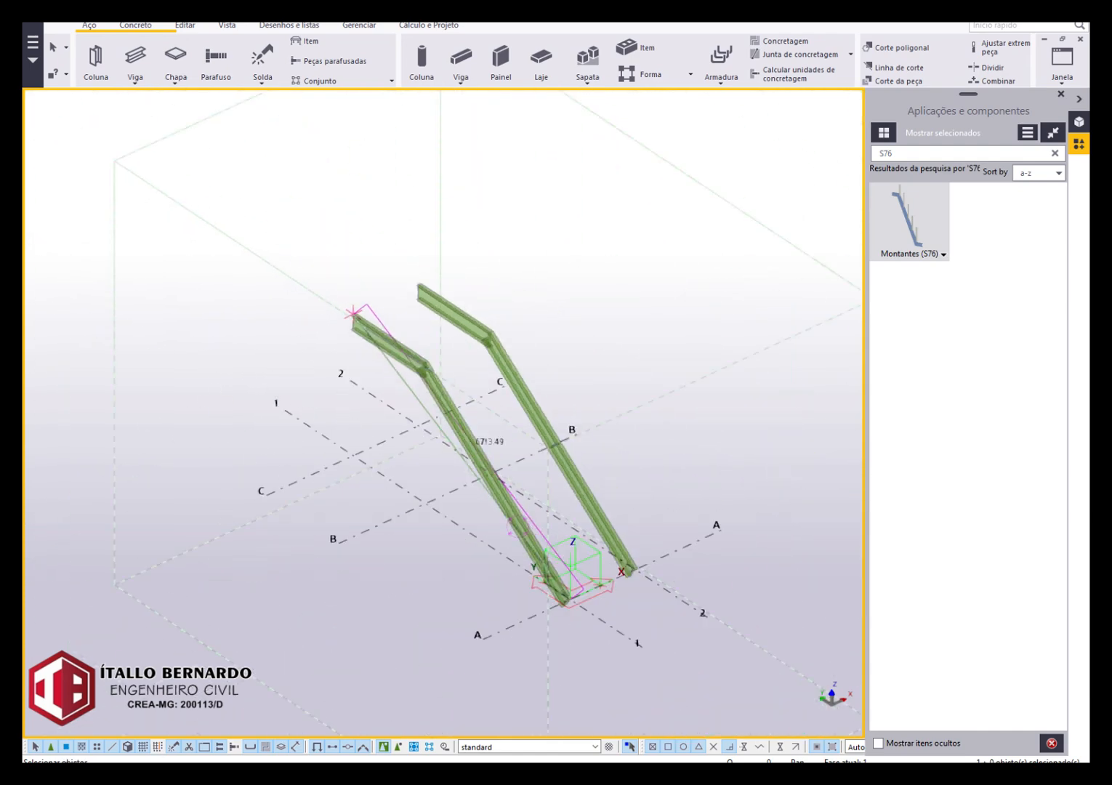
scroll(407, 351, up, 5)
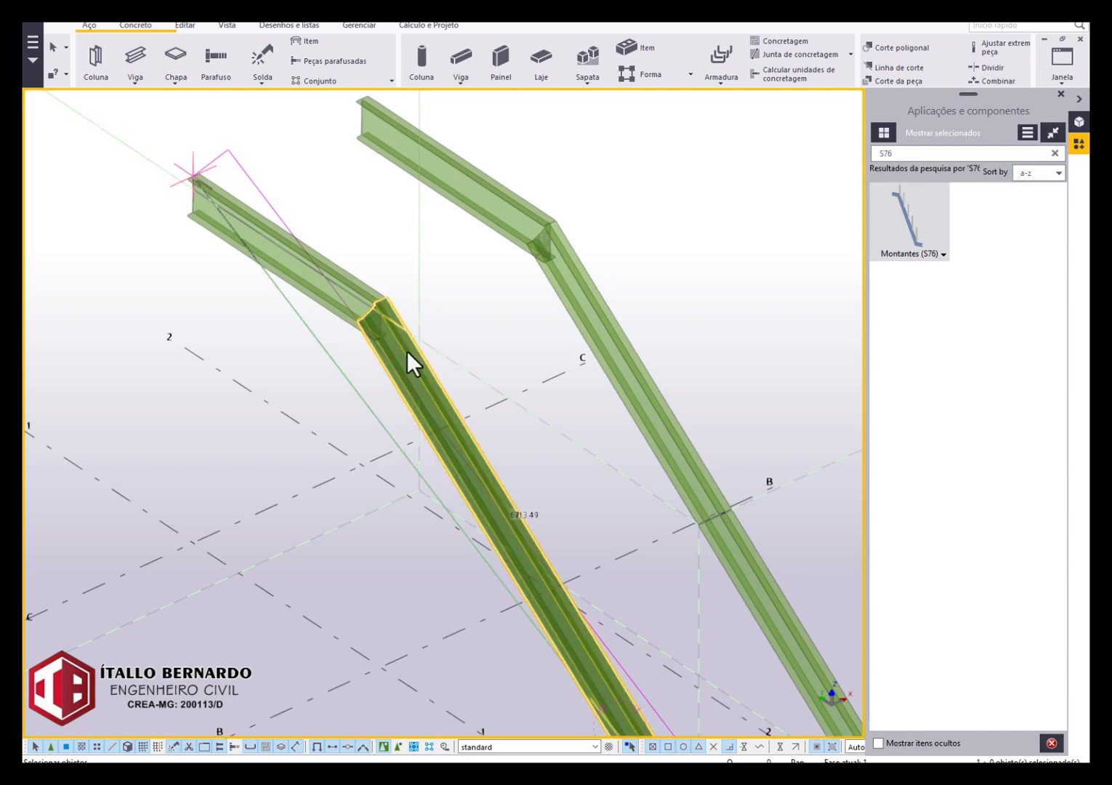
middle_click(268, 340)
Place Montantes posts on the inclined and horizontal beams of grid line 2, from axis A to the far end, and end the command.
scroll(273, 329, down, 5)
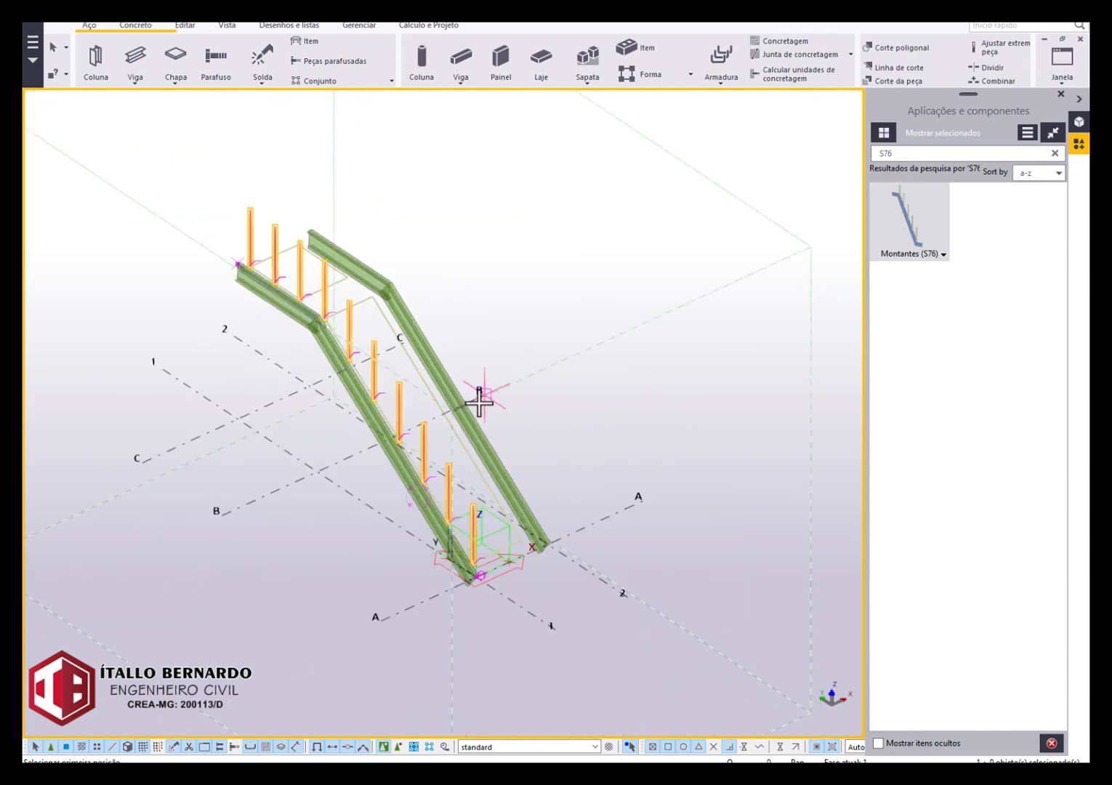
scroll(564, 571, up, 4)
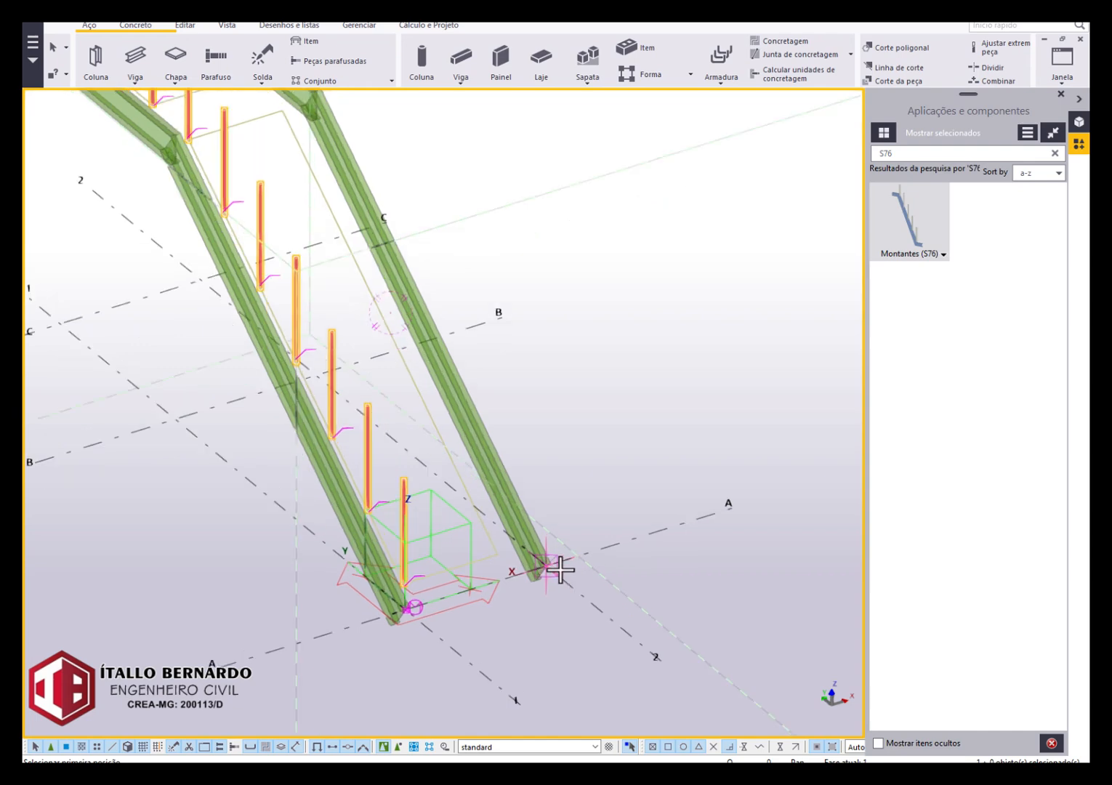
scroll(335, 219, down, 4)
scroll(288, 164, up, 4)
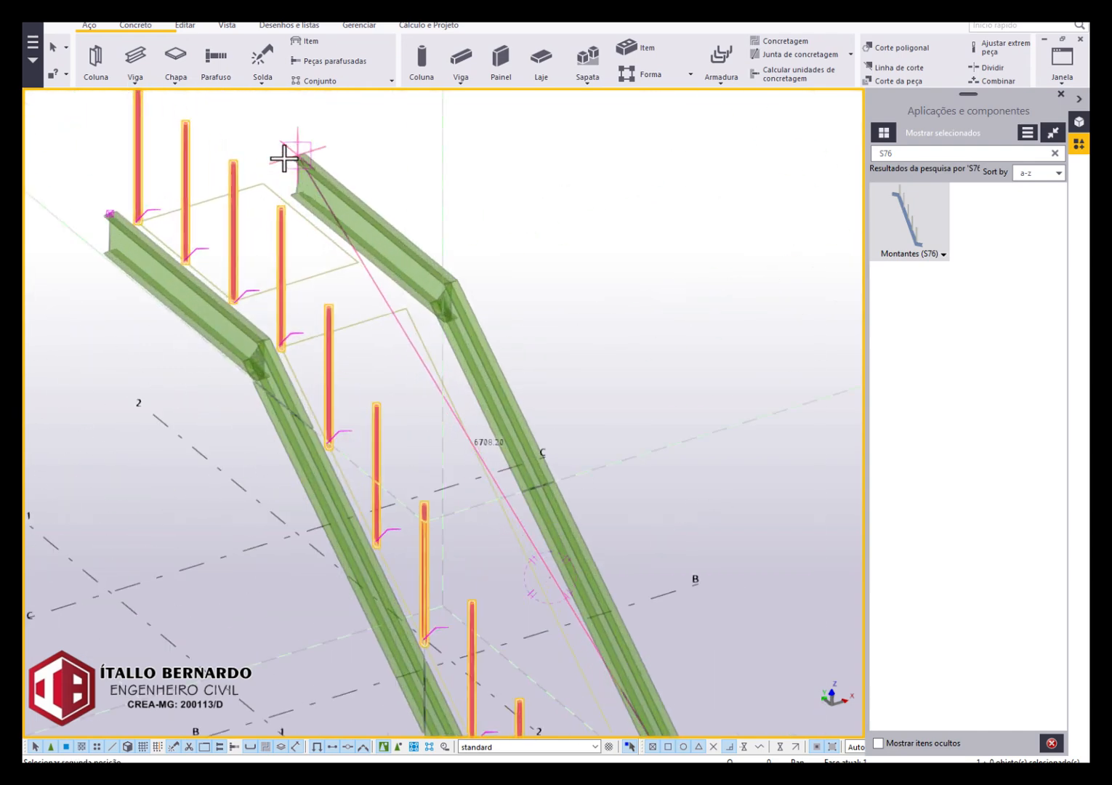
click(292, 158)
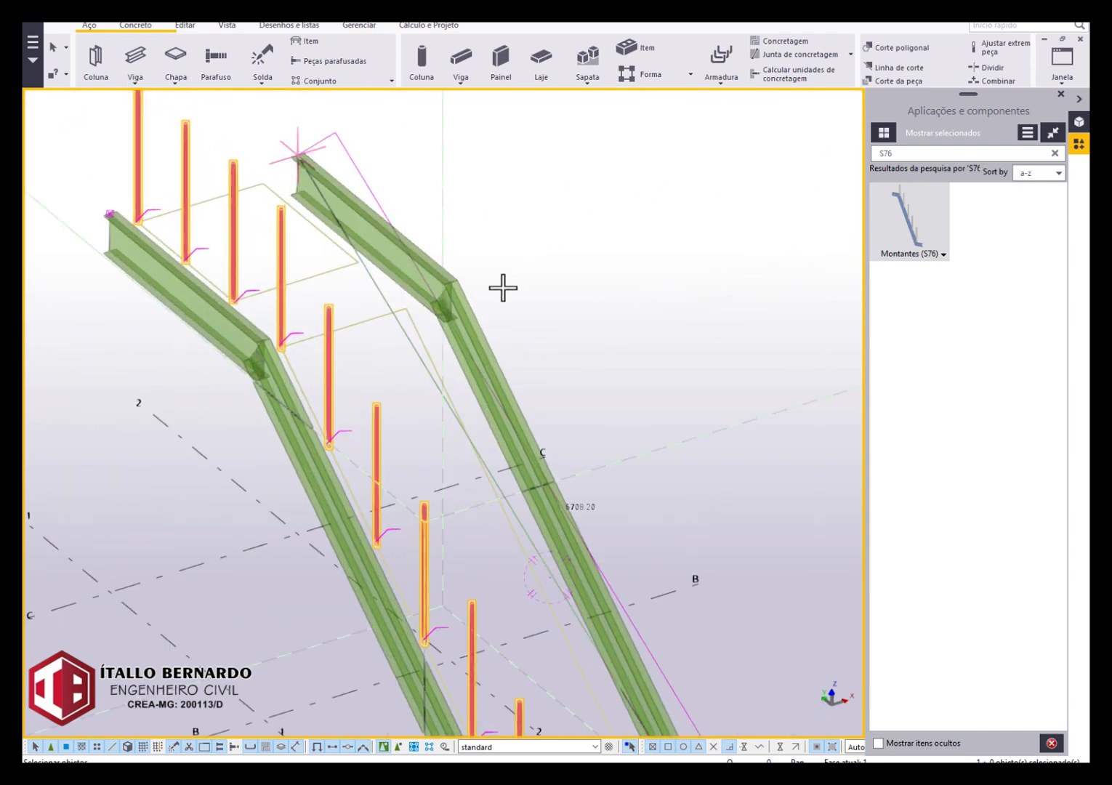
click(489, 360)
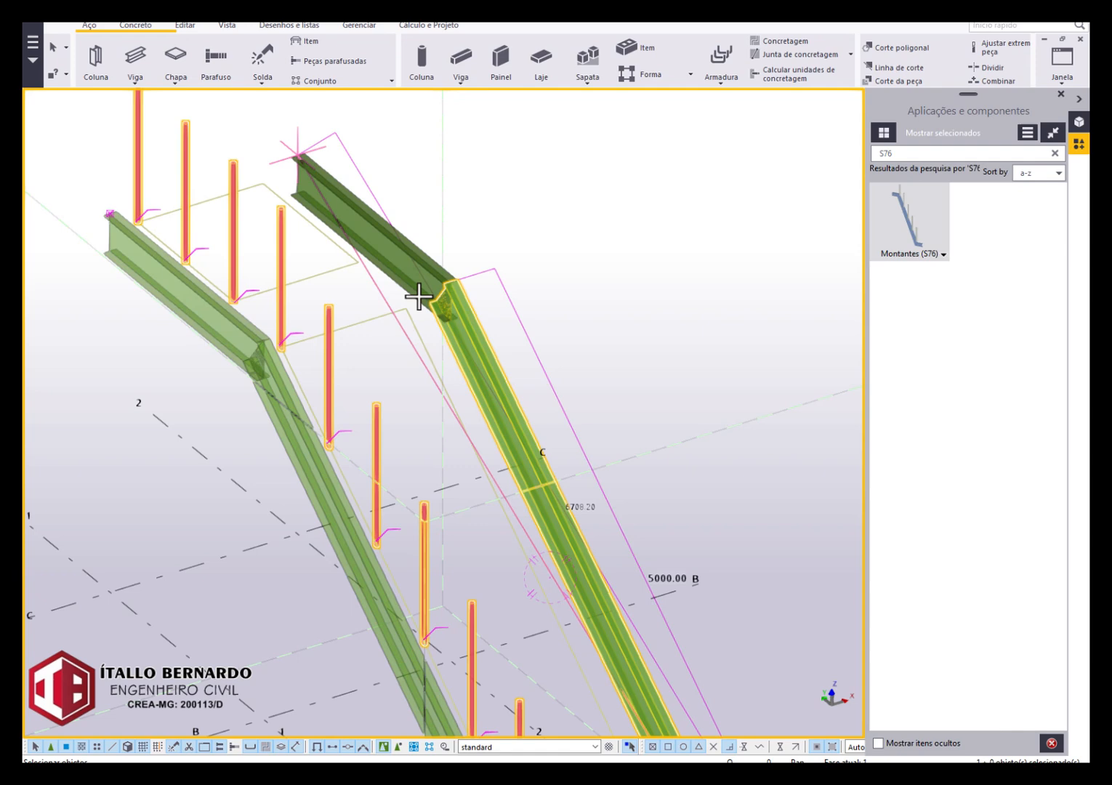
click(392, 258)
middle_click(593, 256)
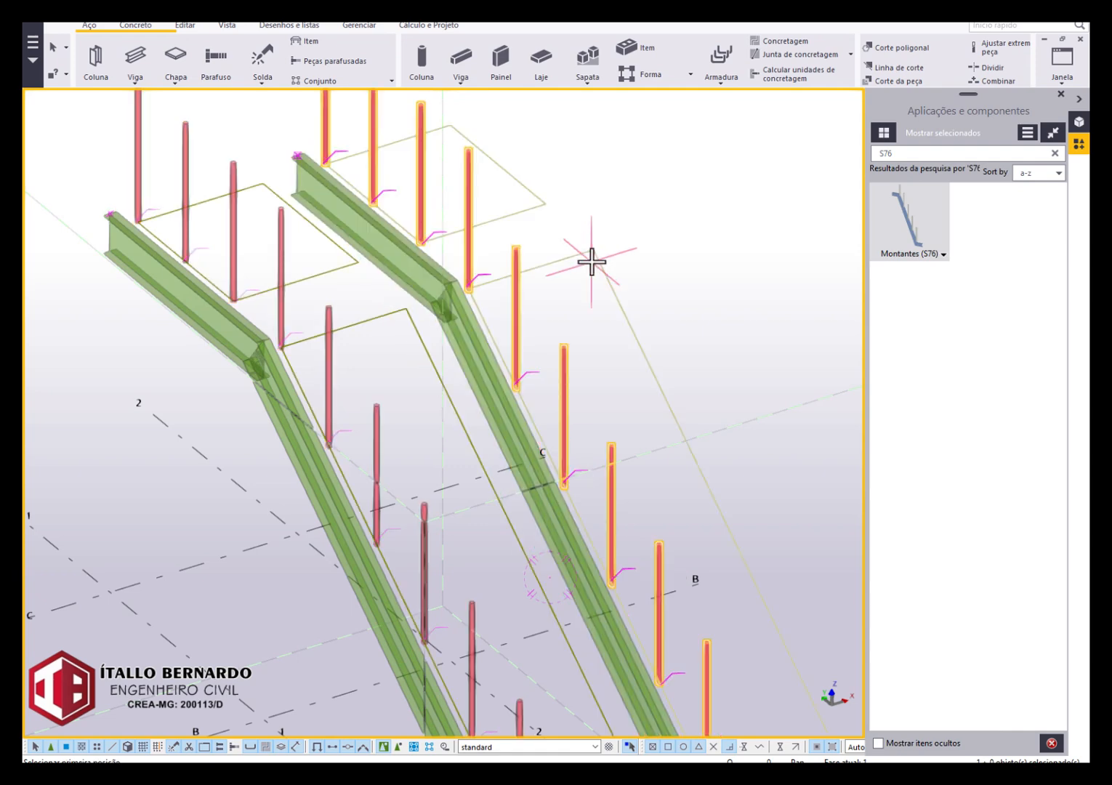
scroll(591, 258, down, 3)
key(Escape)
Open the properties of the inclined beam on grid line 1 and choose profile U200X50X3 from the 200-300 group of U profiles.
scroll(685, 283, down, 3)
ctrl+middle_drag(684, 286, 638, 282)
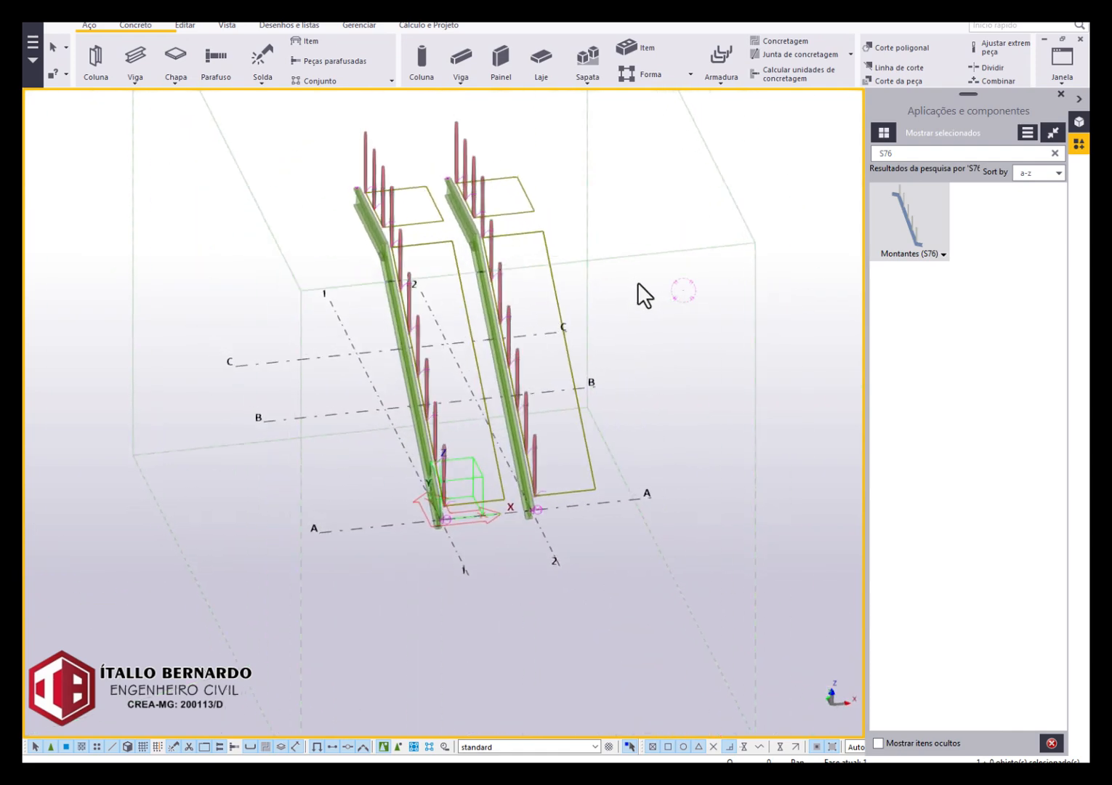
scroll(431, 317, up, 3)
scroll(430, 318, up, 2)
ctrl+middle_drag(420, 334, 477, 342)
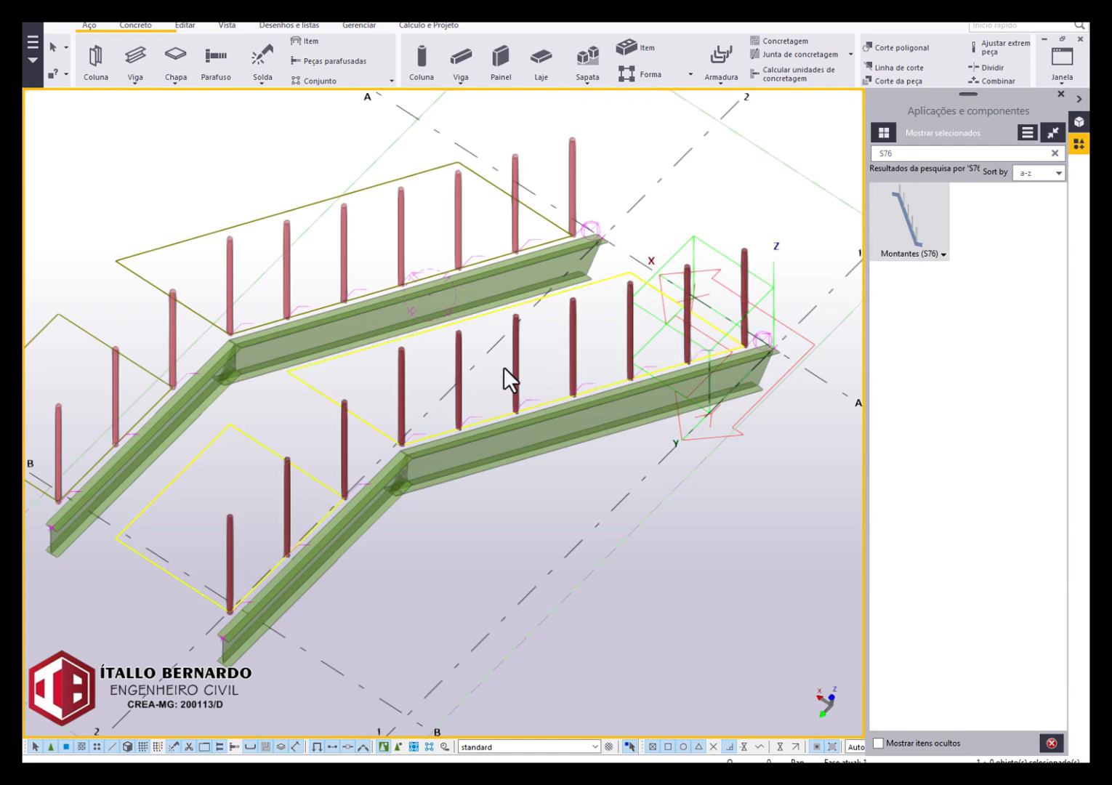
mouse_move(318, 301)
ctrl+middle_down()
mouse_move(373, 317)
mouse_move(303, 306)
ctrl+middle_up()
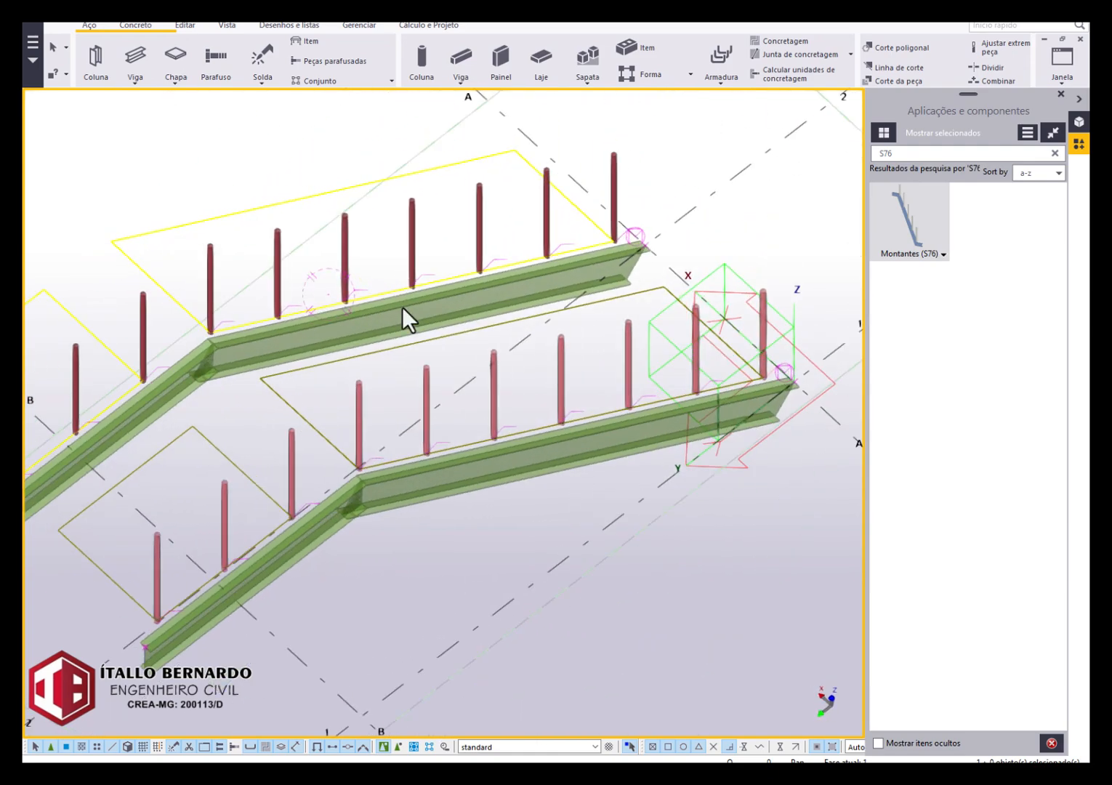
scroll(752, 429, up, 5)
double_click(752, 408)
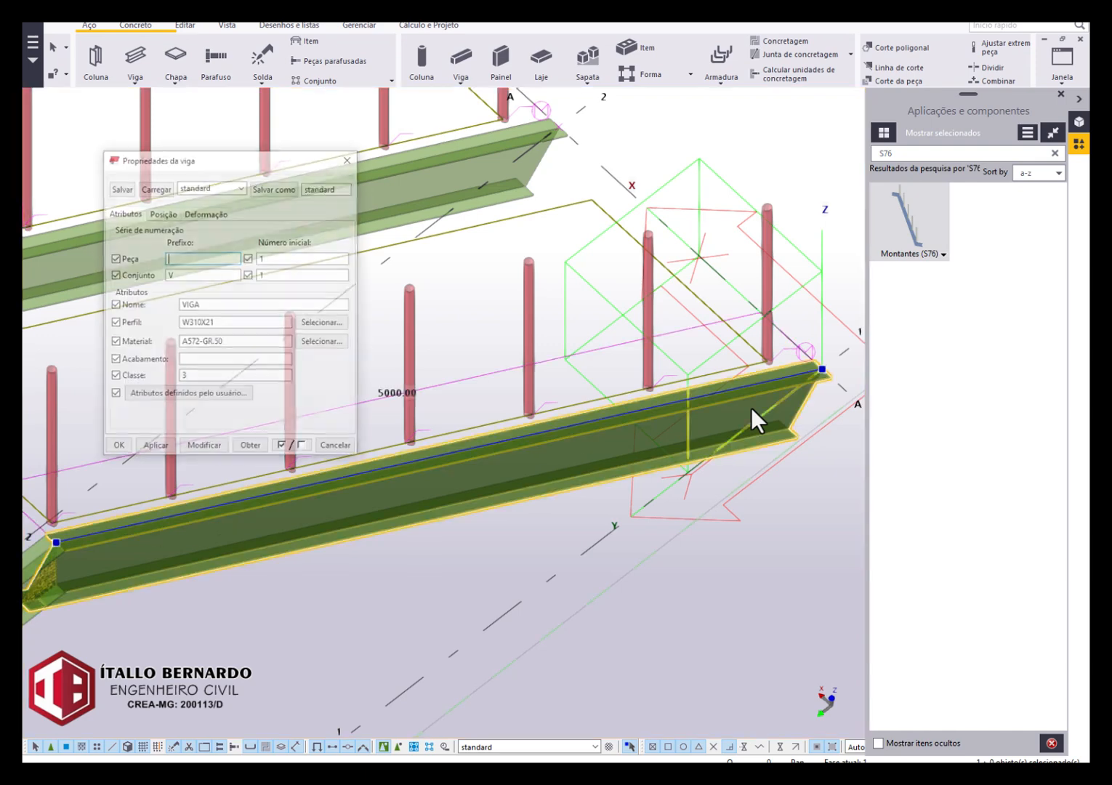
click(318, 323)
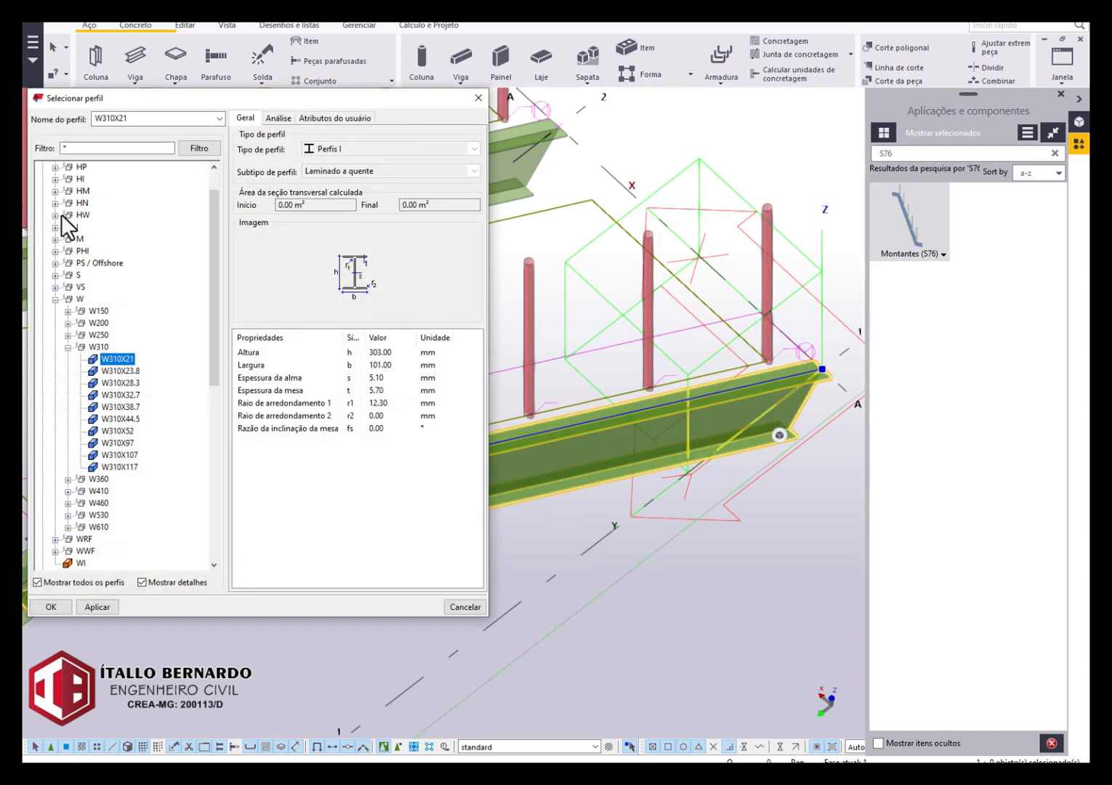
scroll(61, 218, up, 1)
click(42, 168)
click(42, 191)
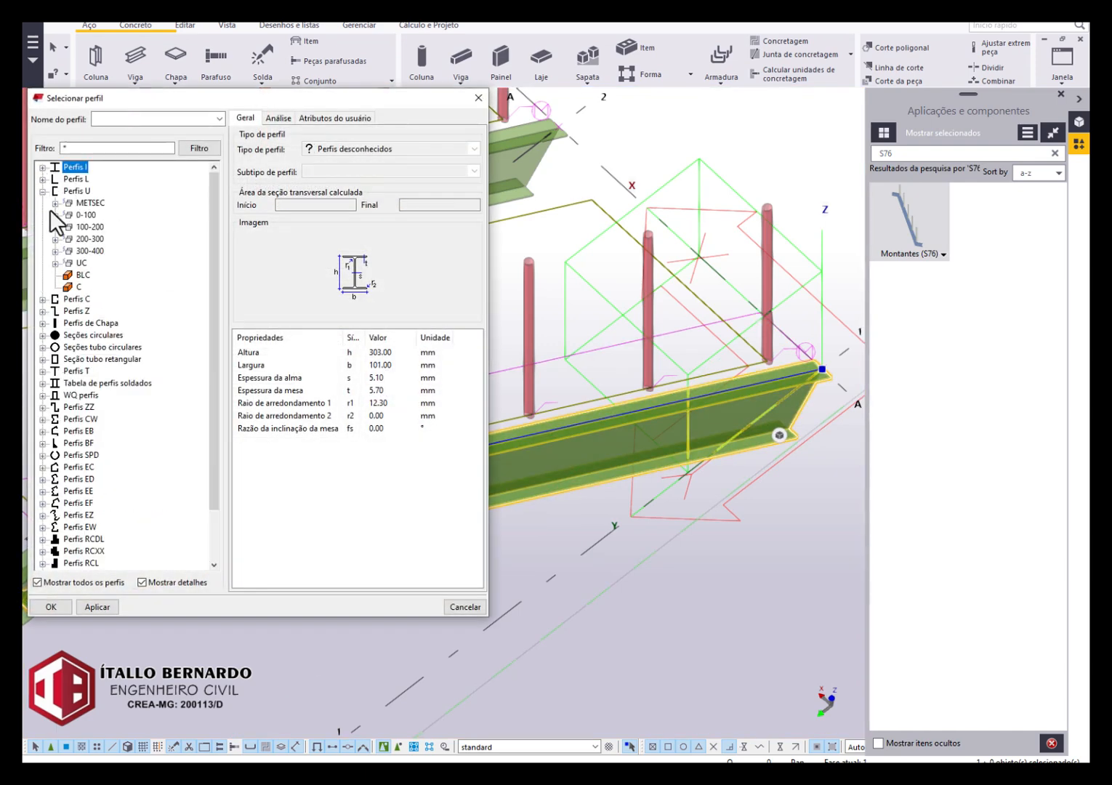
click(56, 238)
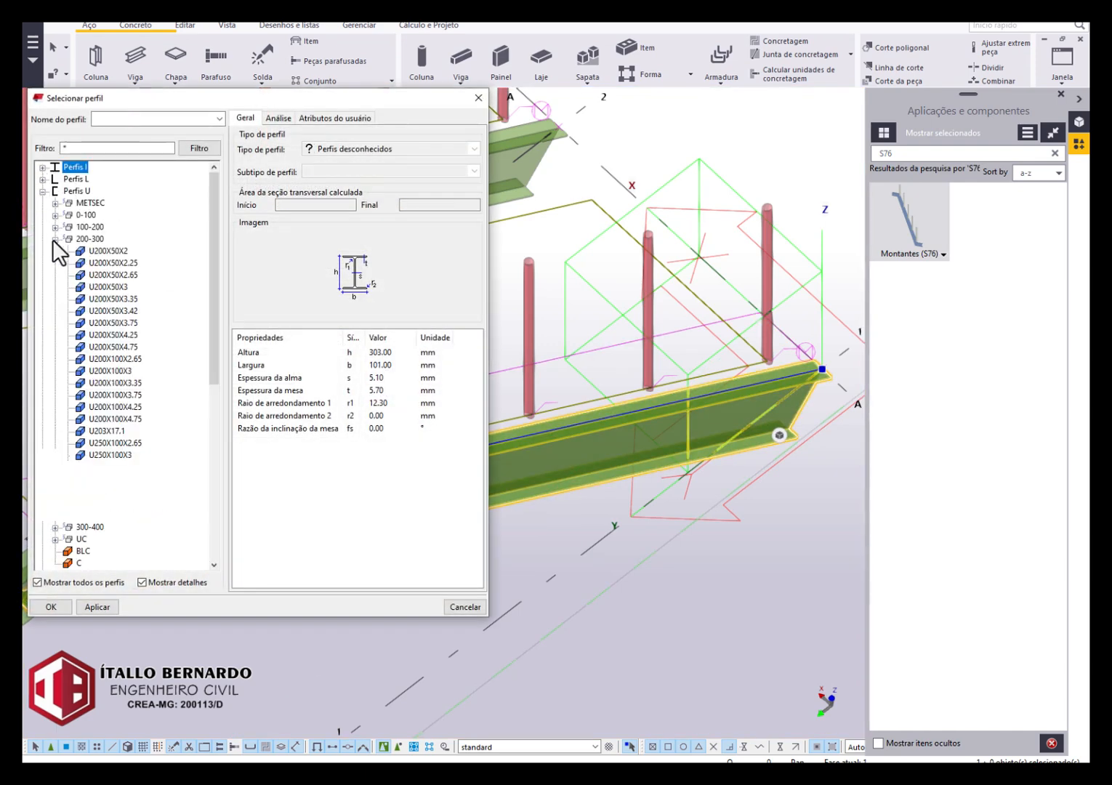
click(106, 286)
click(51, 607)
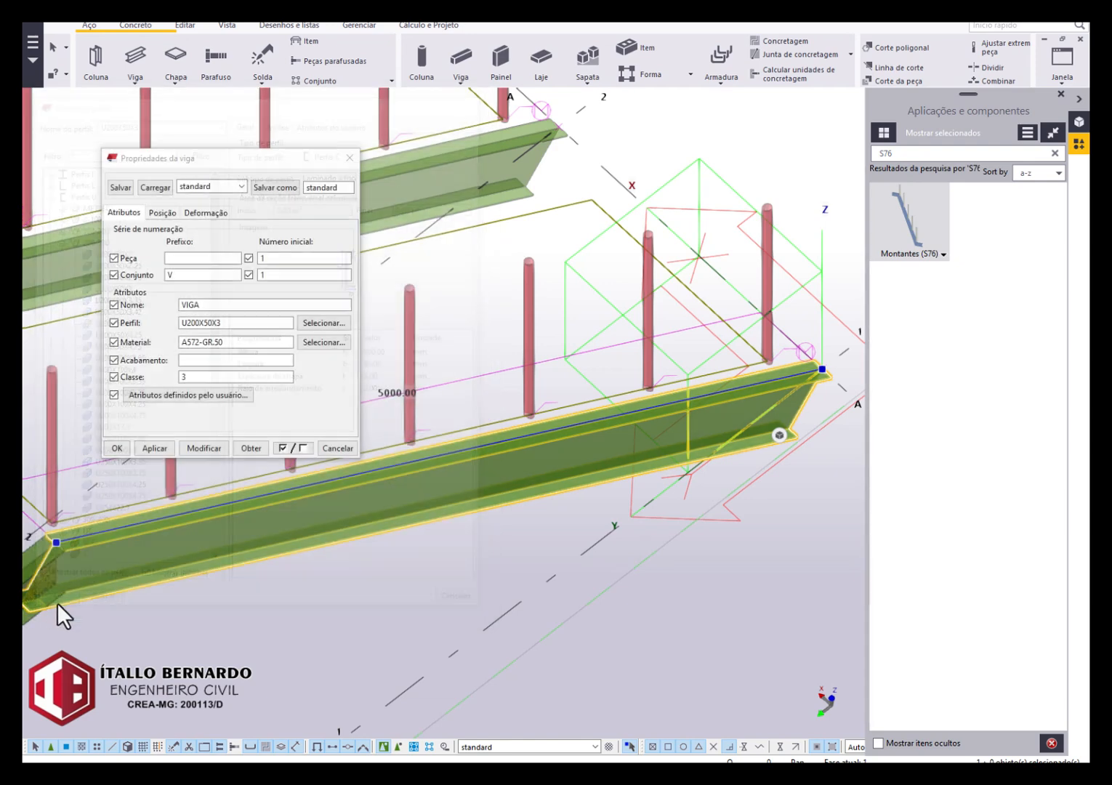
Select all four beams on grid lines 1 and 2, apply the U200X50X3 profile to them, and close the beam properties.
scroll(404, 549, down, 5)
middle_drag(603, 518, 746, 478)
scroll(506, 535, up, 3)
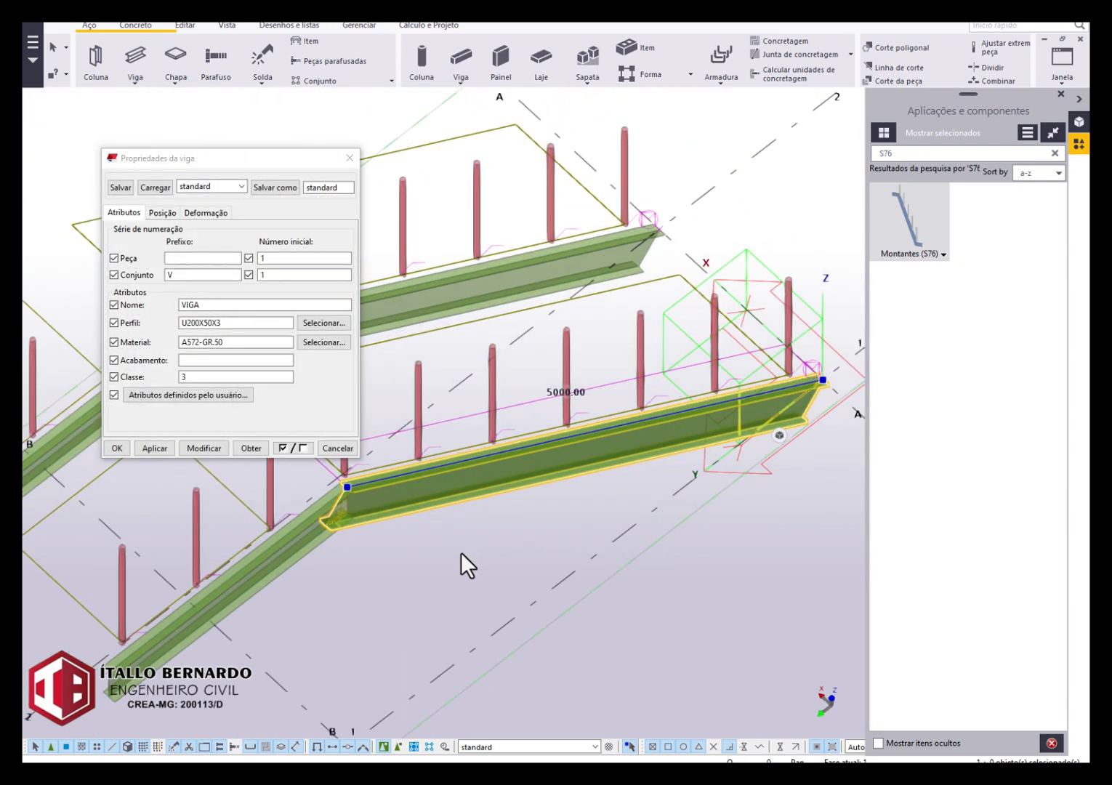
drag(380, 591, 324, 520)
middle_drag(402, 545, 722, 655)
scroll(509, 482, up, 3)
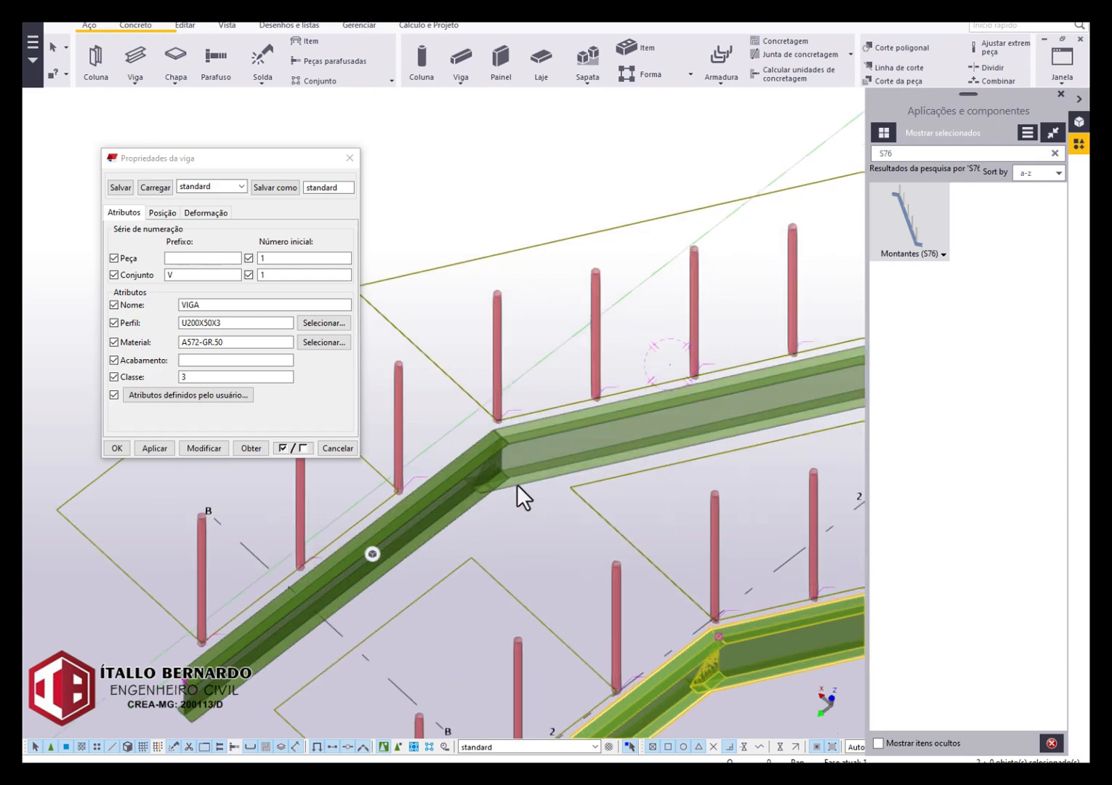
ctrl+click(515, 484)
ctrl+click(565, 466)
click(203, 448)
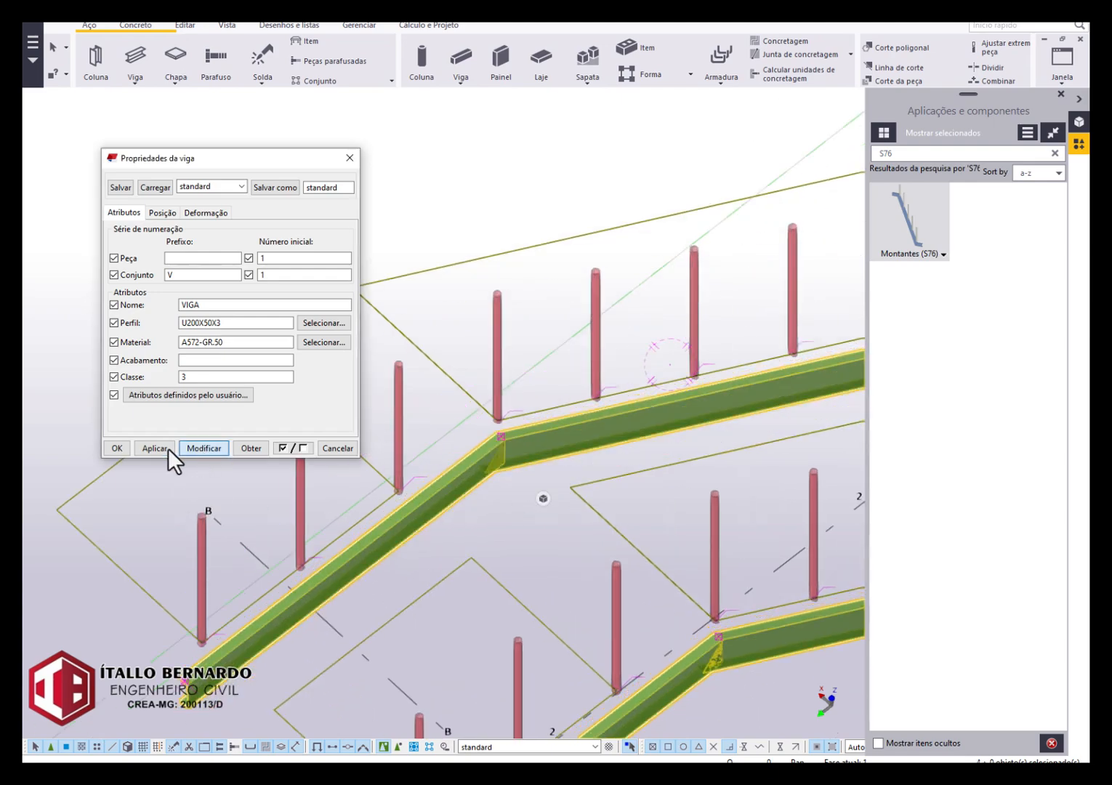
click(114, 448)
click(243, 452)
Open the Montantes (S76) properties for the posts on grid line 1 and clear the dialog away from the model.
scroll(251, 449, down, 3)
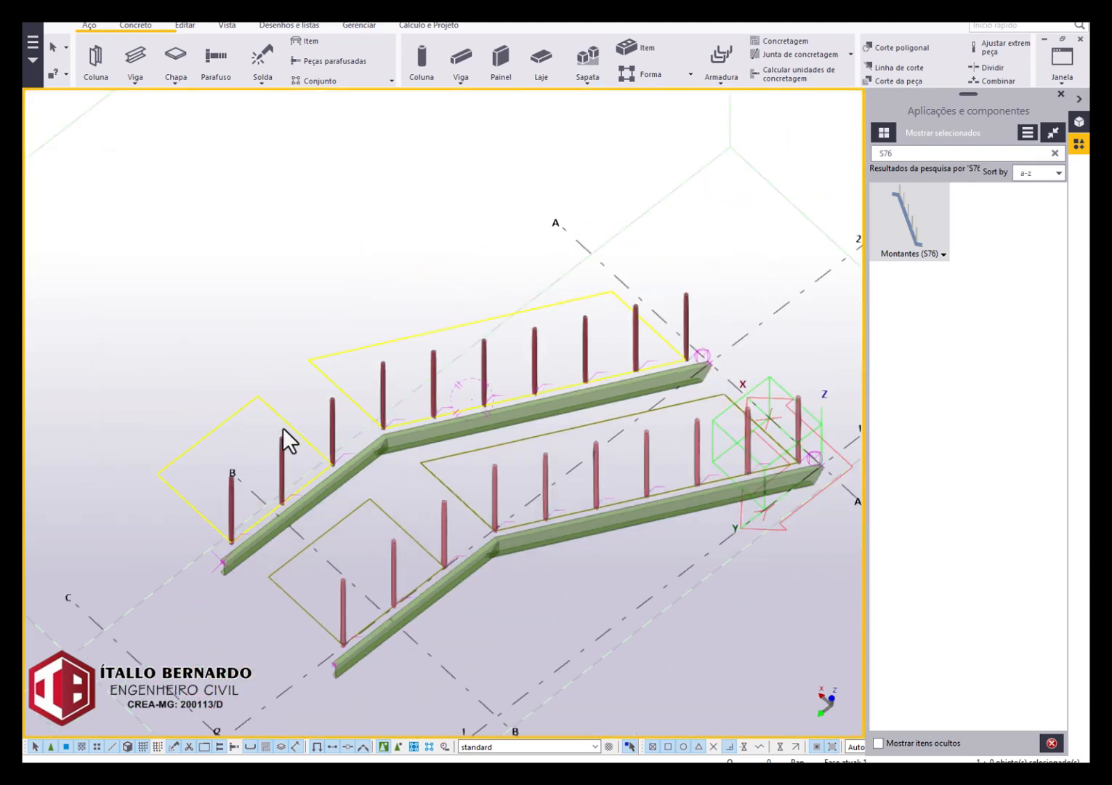
ctrl+middle_drag(282, 428, 553, 482)
ctrl+middle_drag(640, 485, 551, 450)
scroll(512, 461, up, 3)
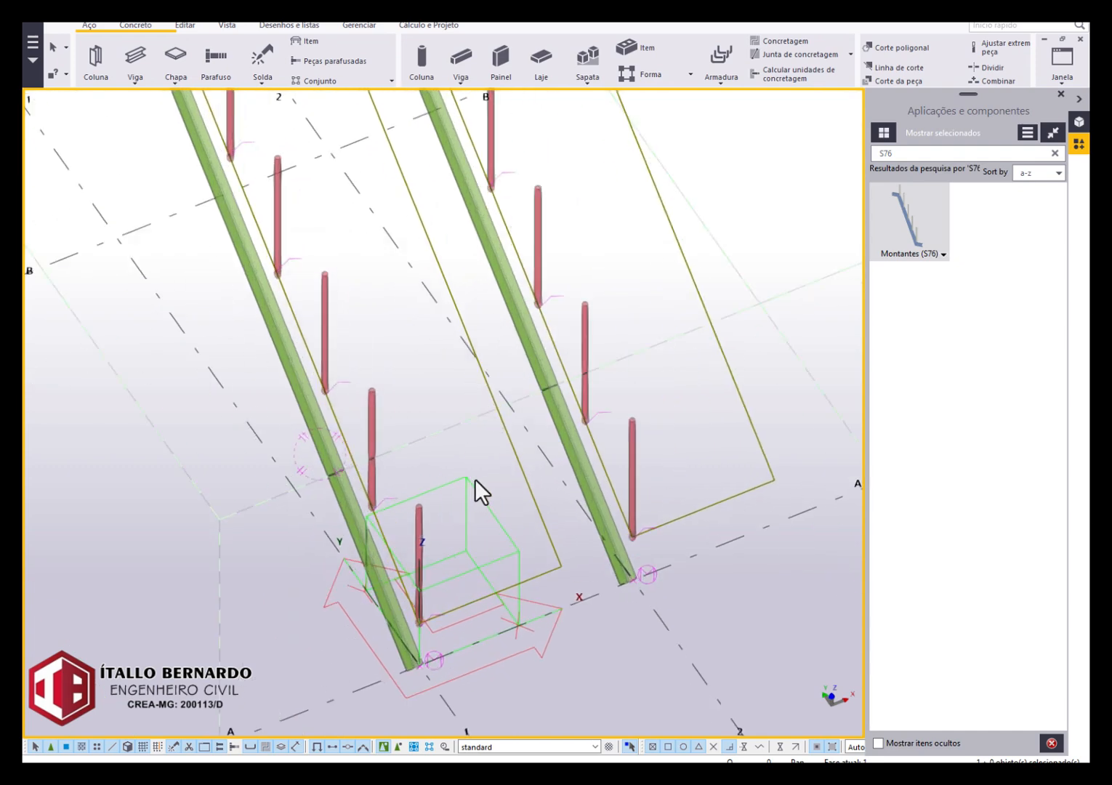
scroll(549, 320, down, 3)
scroll(514, 389, down, 2)
scroll(486, 407, up, 2)
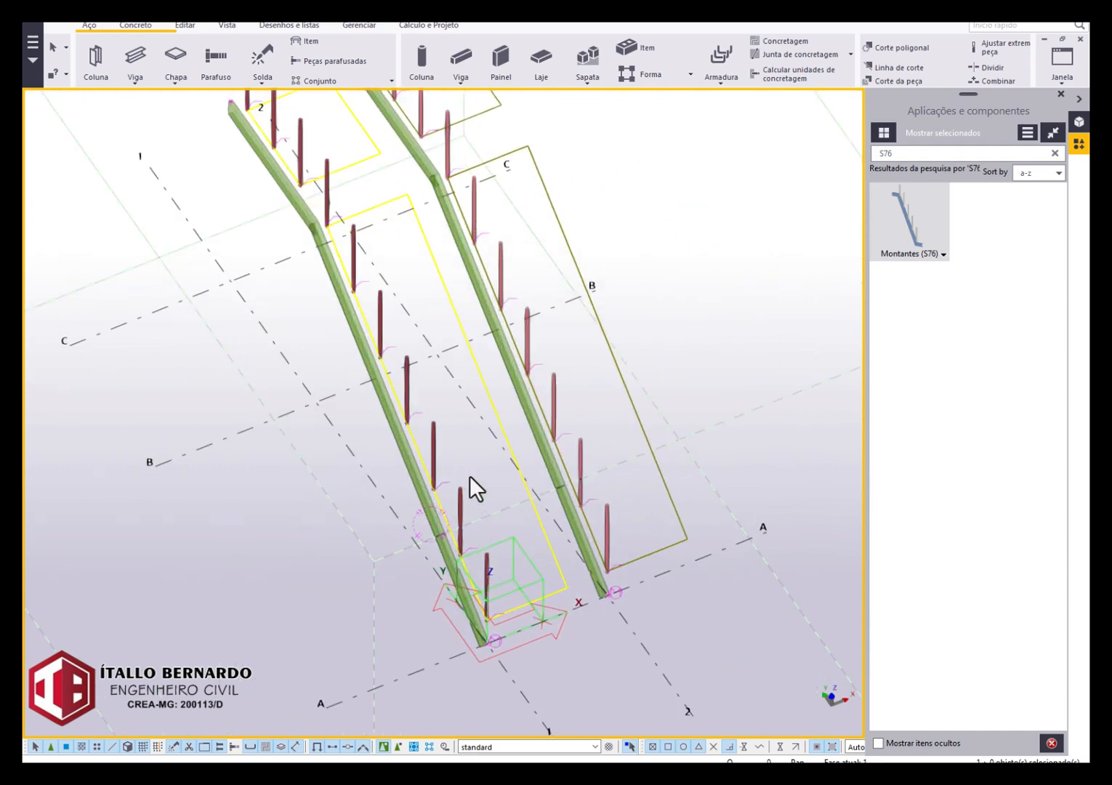
double_click(434, 429)
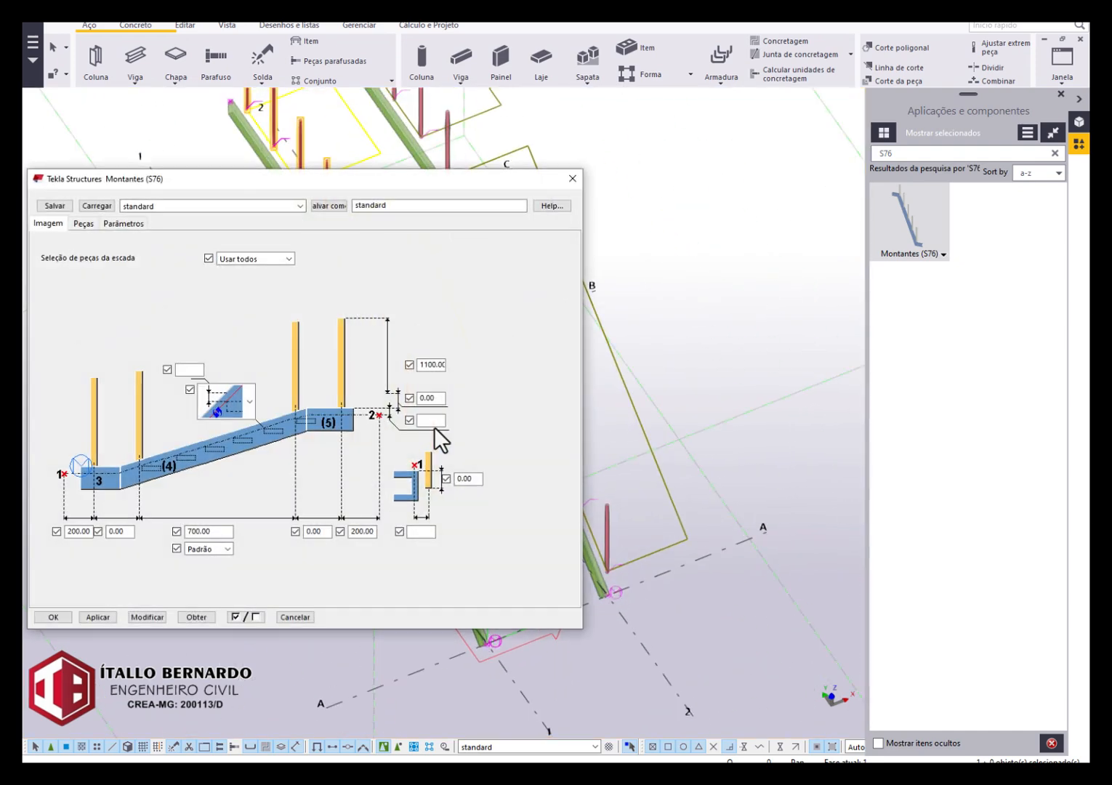
drag(402, 181, 492, 165)
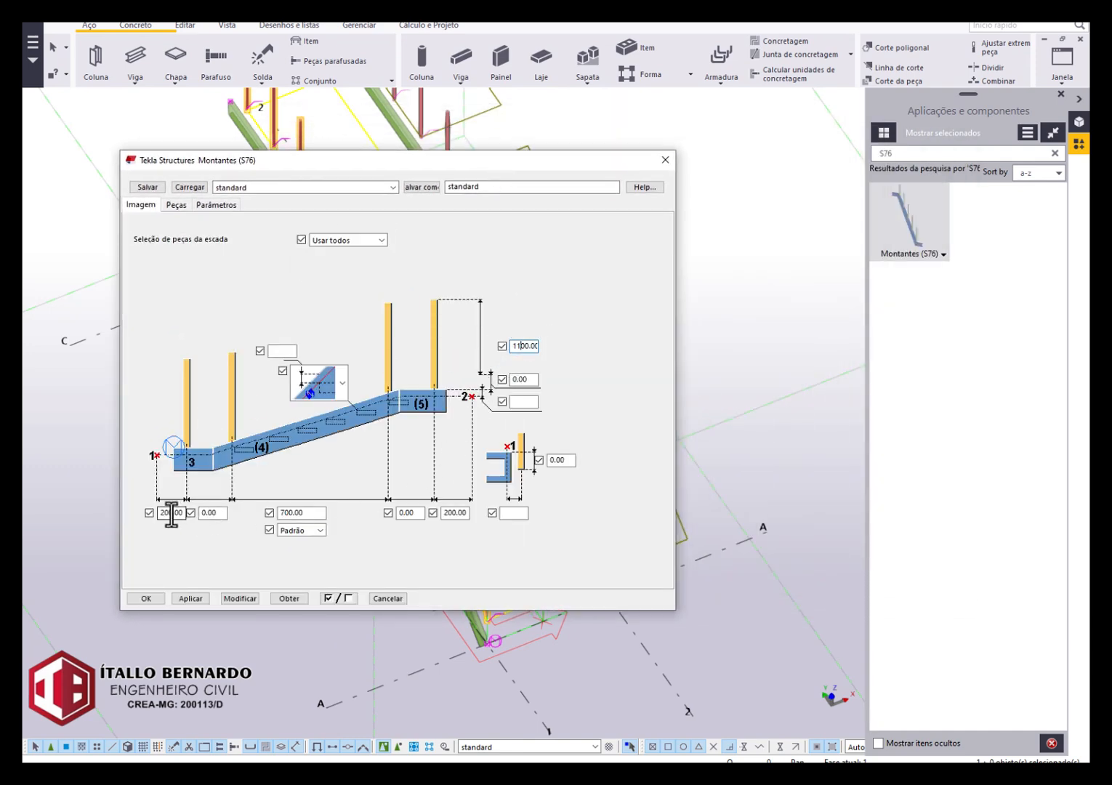
drag(339, 166, 914, 164)
Set the first post's distance from the start point to 500 for the grid line 1 posts and apply it to the model.
scroll(430, 700, up, 5)
scroll(466, 643, down, 4)
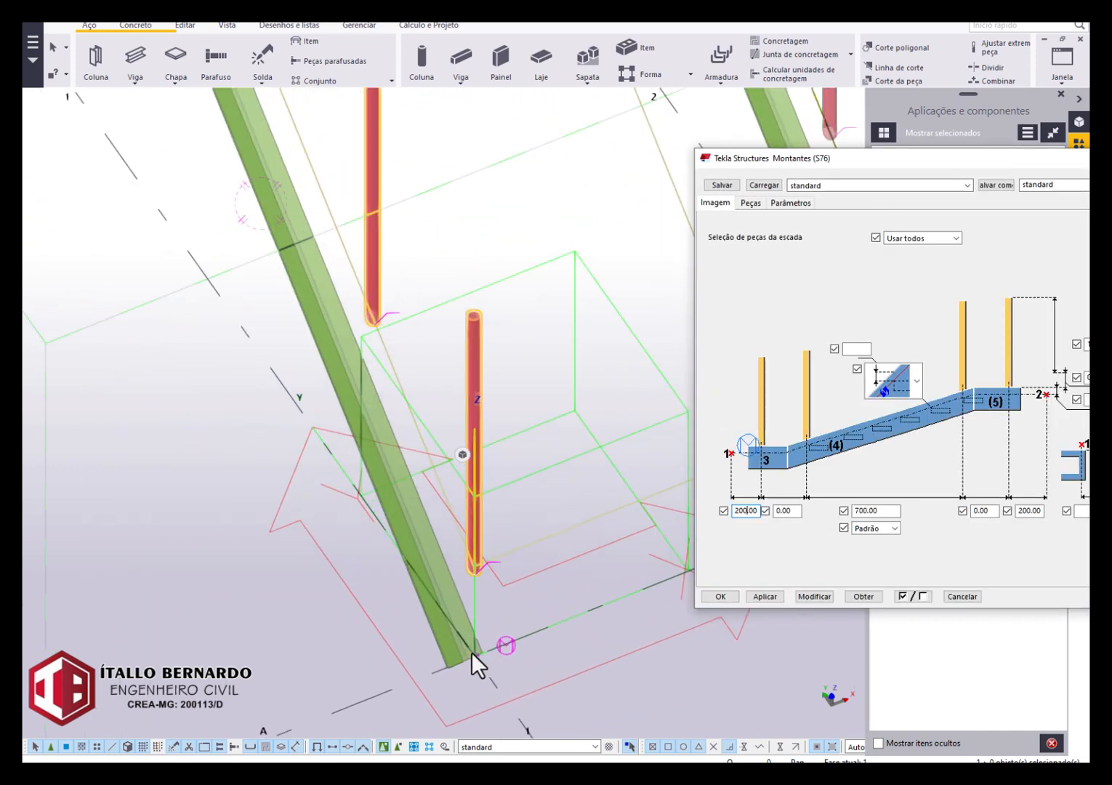
scroll(467, 640, down, 2)
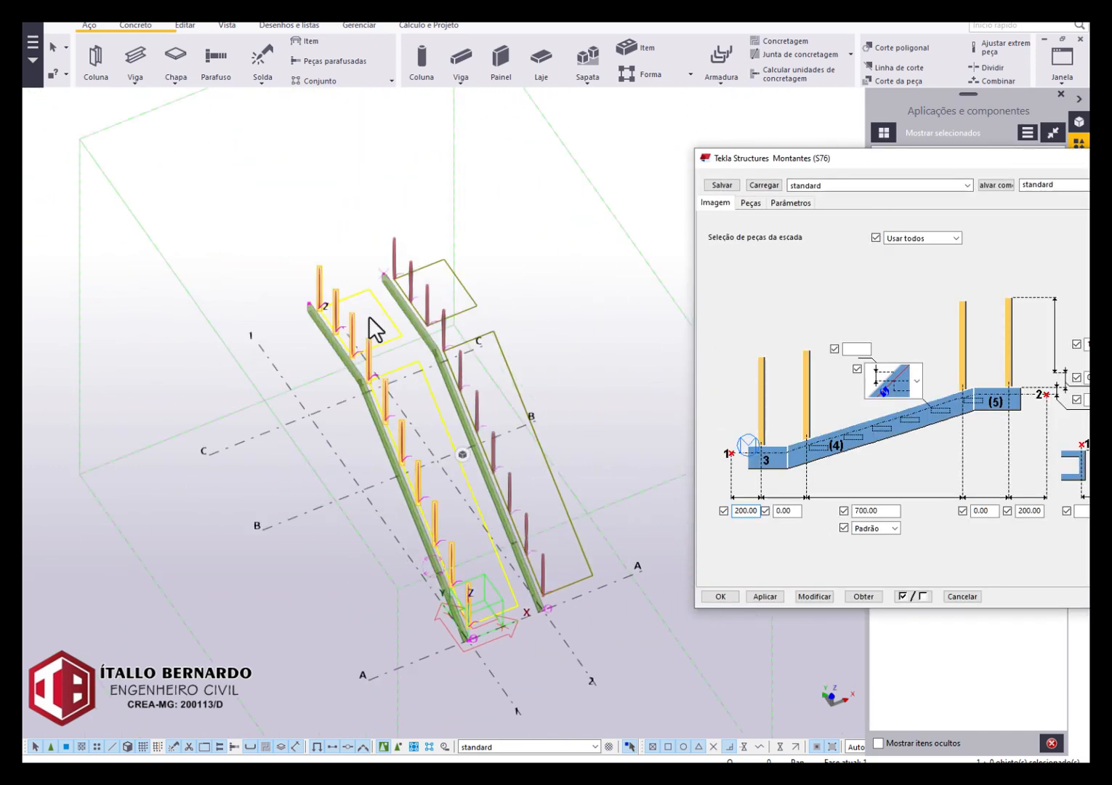
scroll(299, 294, up, 4)
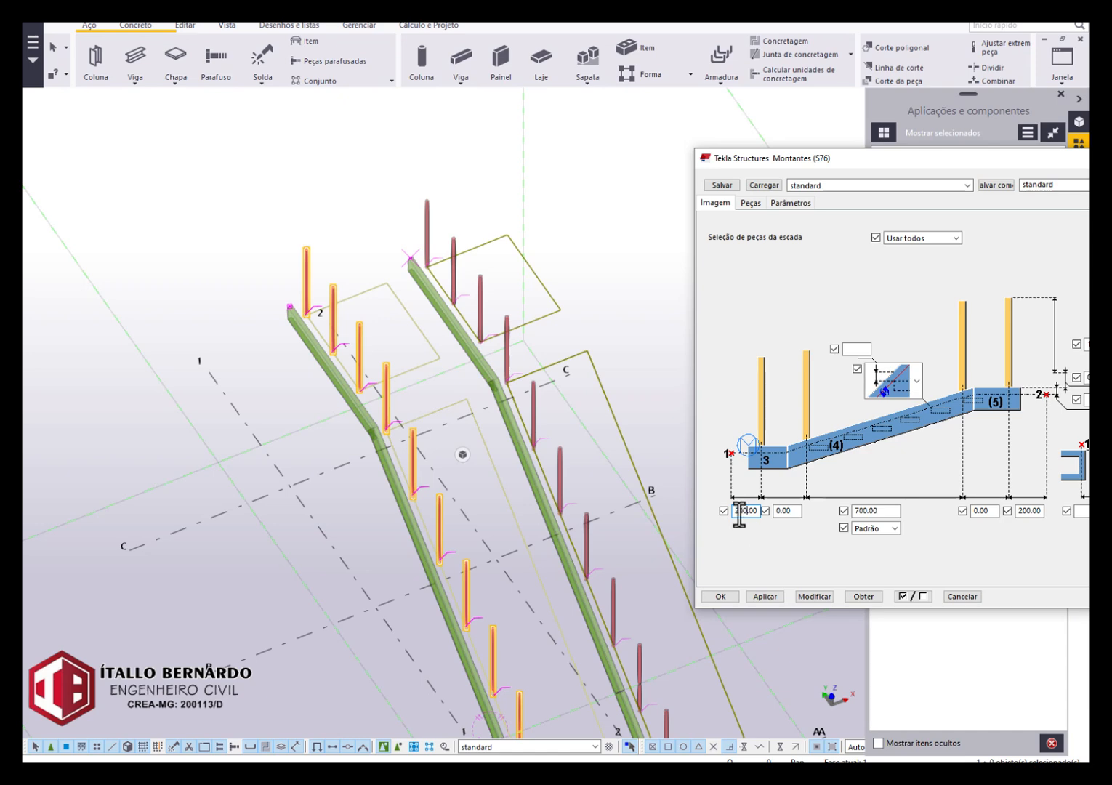
drag(814, 149, 790, 130)
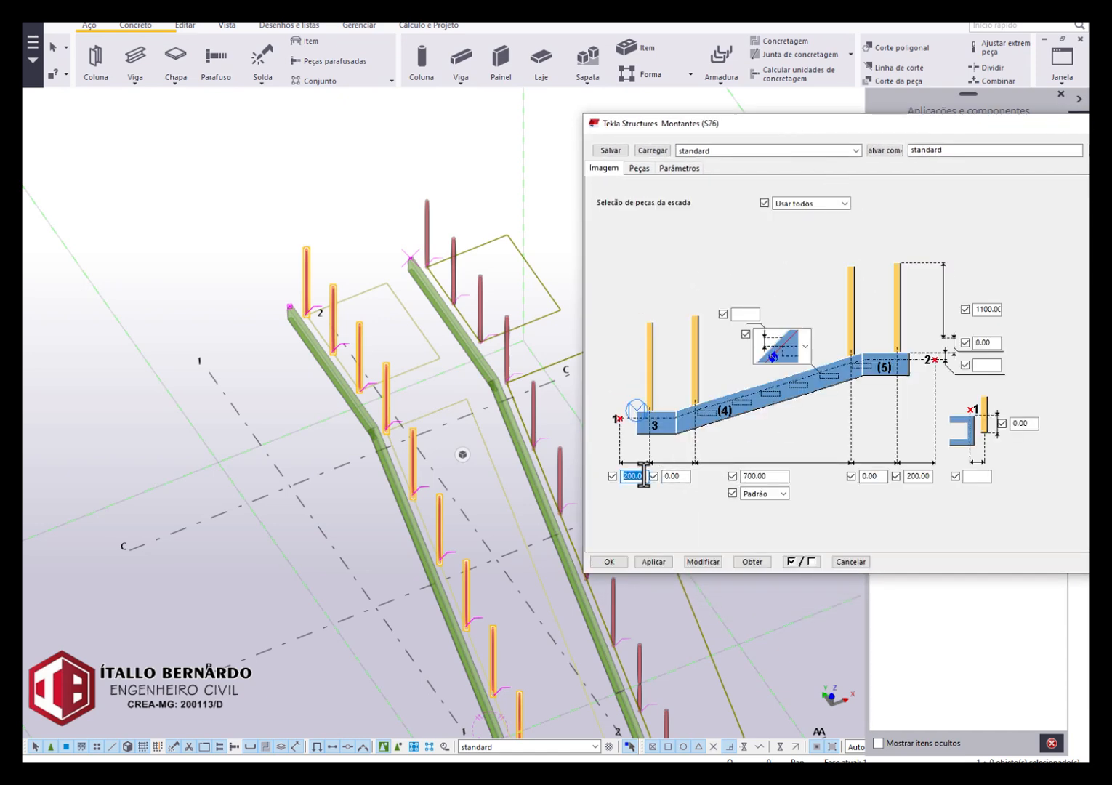
text(00)
click(703, 562)
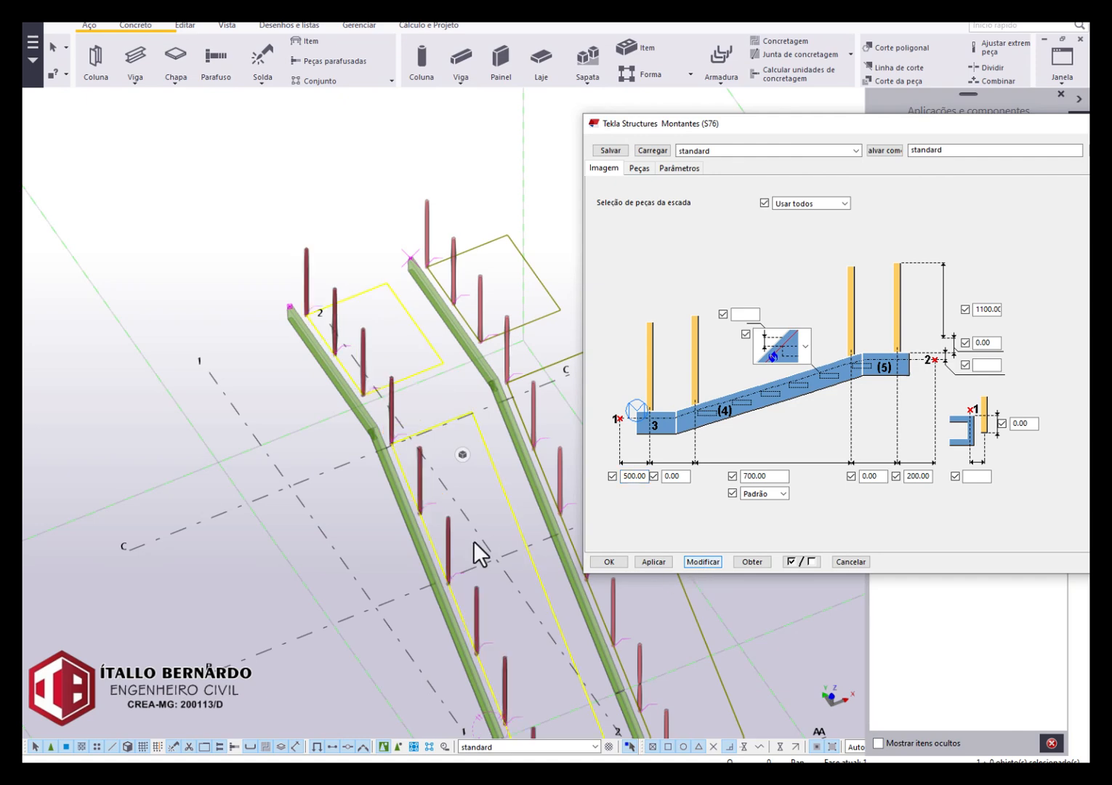
Set the first post's distance from the start point to 0 for the grid line 1 posts and modify them.
middle_drag(473, 540, 409, 248)
scroll(502, 537, up, 6)
scroll(489, 466, down, 8)
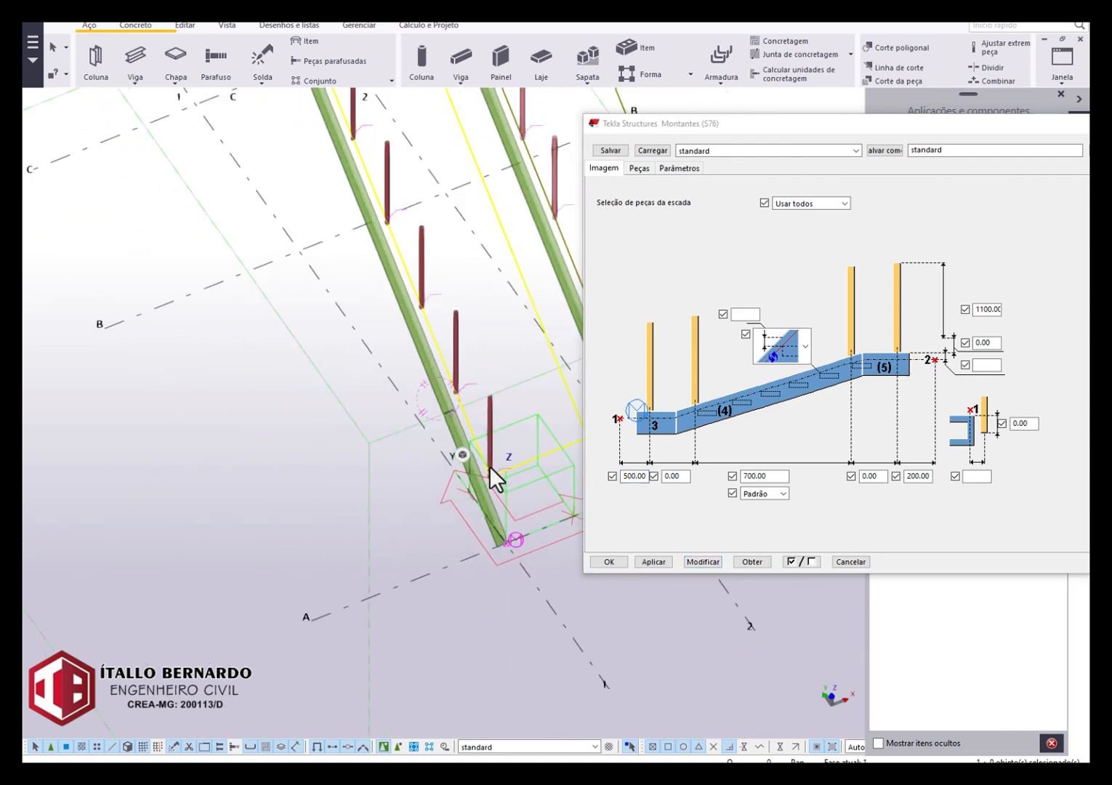
middle_drag(481, 366, 533, 463)
scroll(399, 215, up, 1)
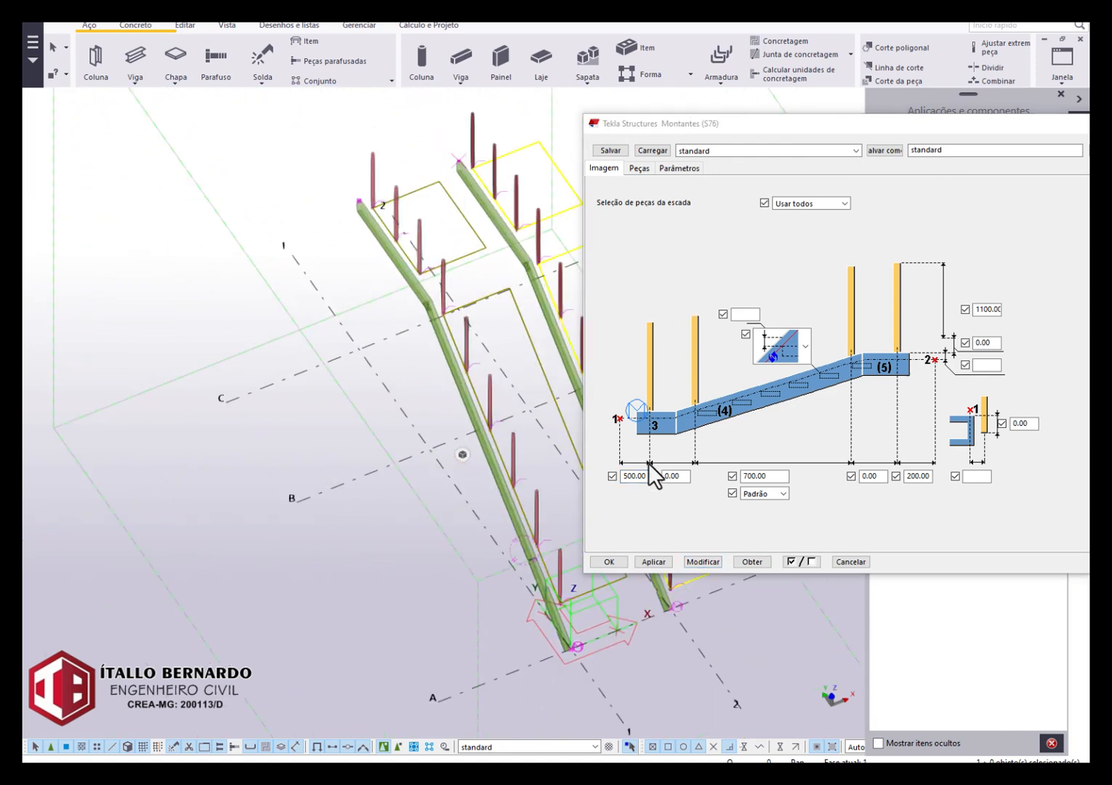
text(0)
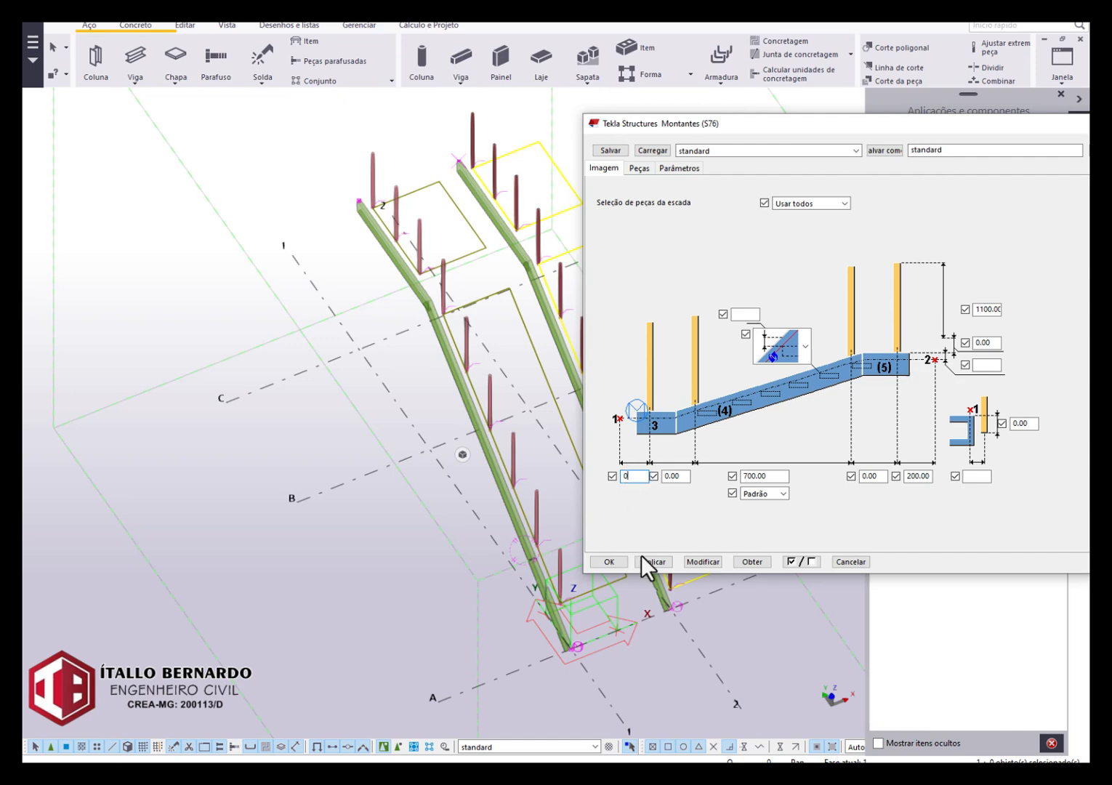
click(689, 561)
Restore the first post's distance from the start point to 200 for the grid line 1 posts and modify them.
scroll(569, 658, up, 4)
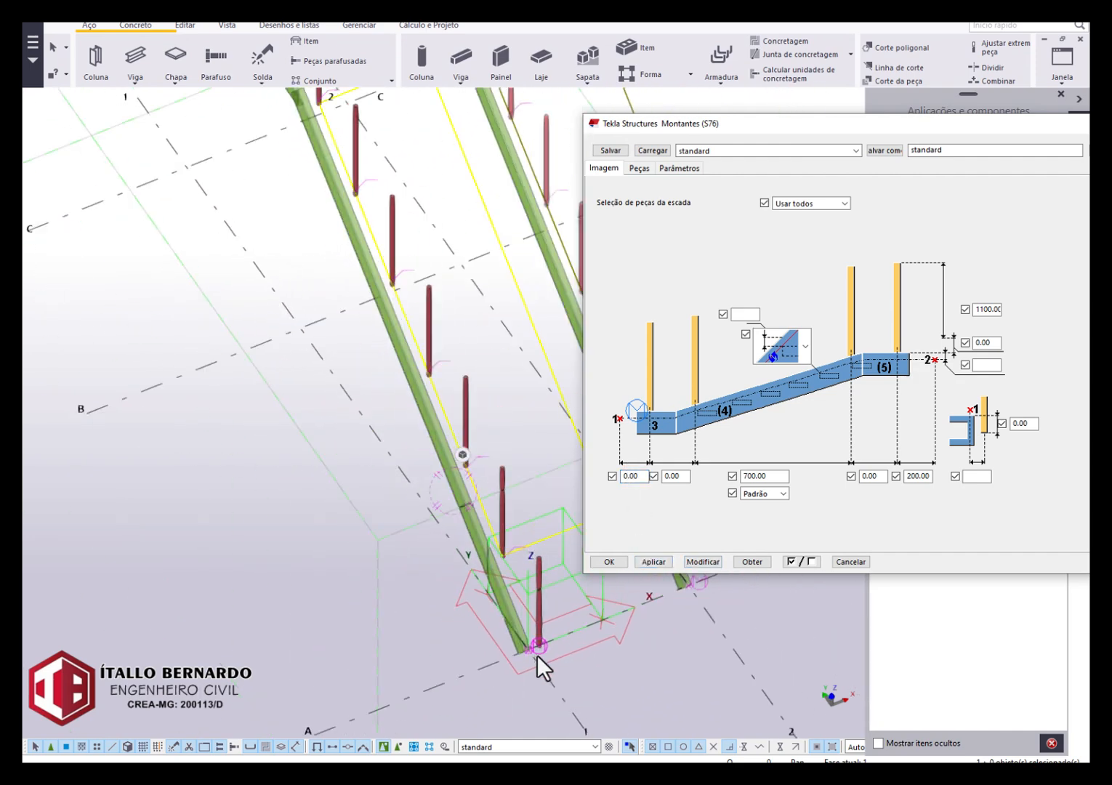
scroll(539, 654, up, 3)
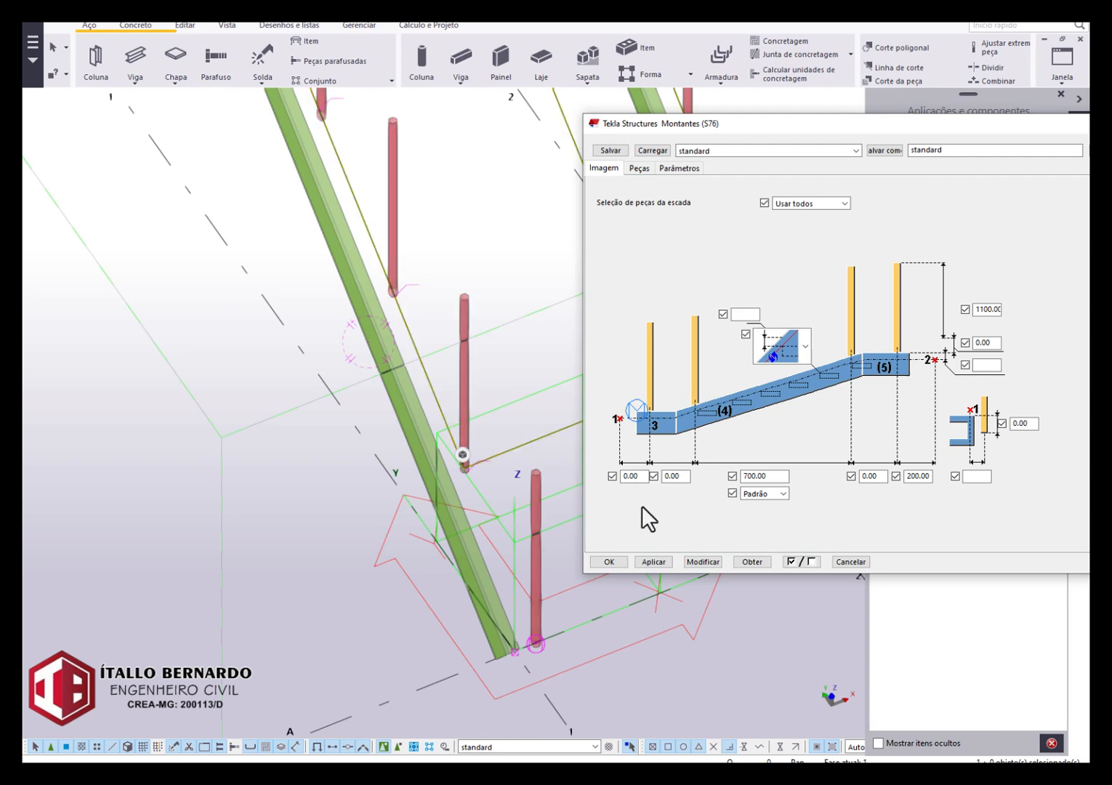
click(687, 562)
scroll(509, 599, down, 5)
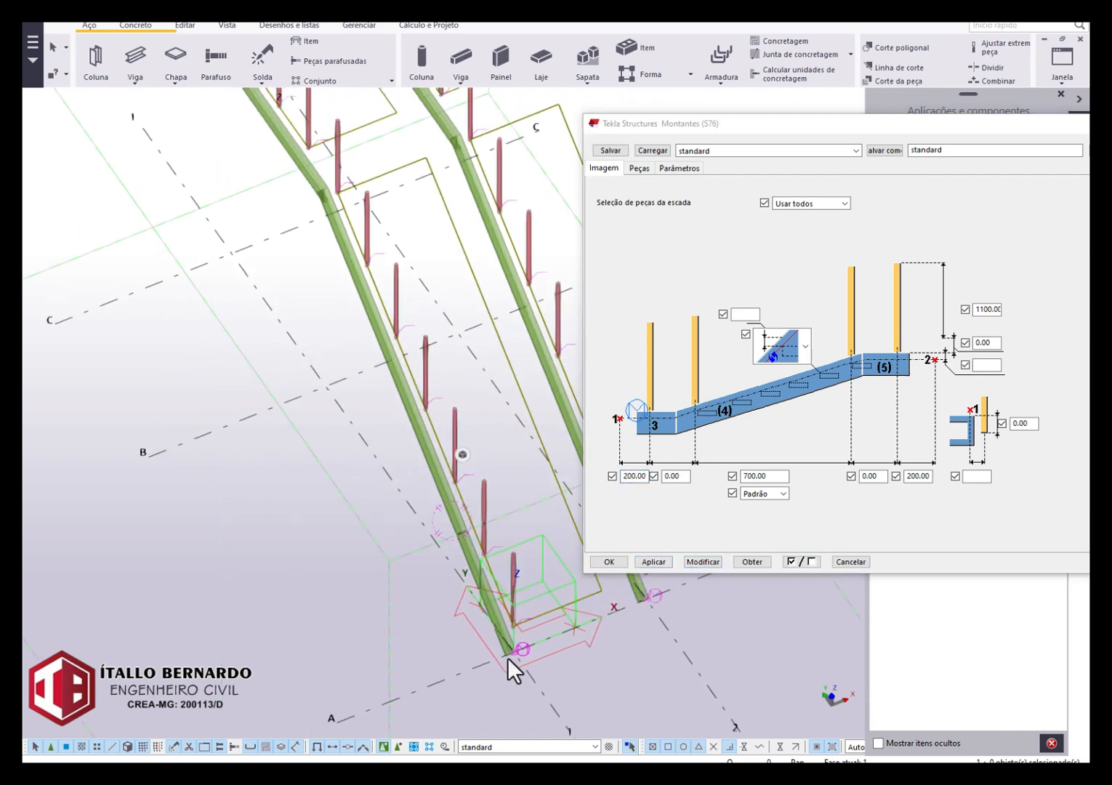
middle_drag(508, 659, 533, 723)
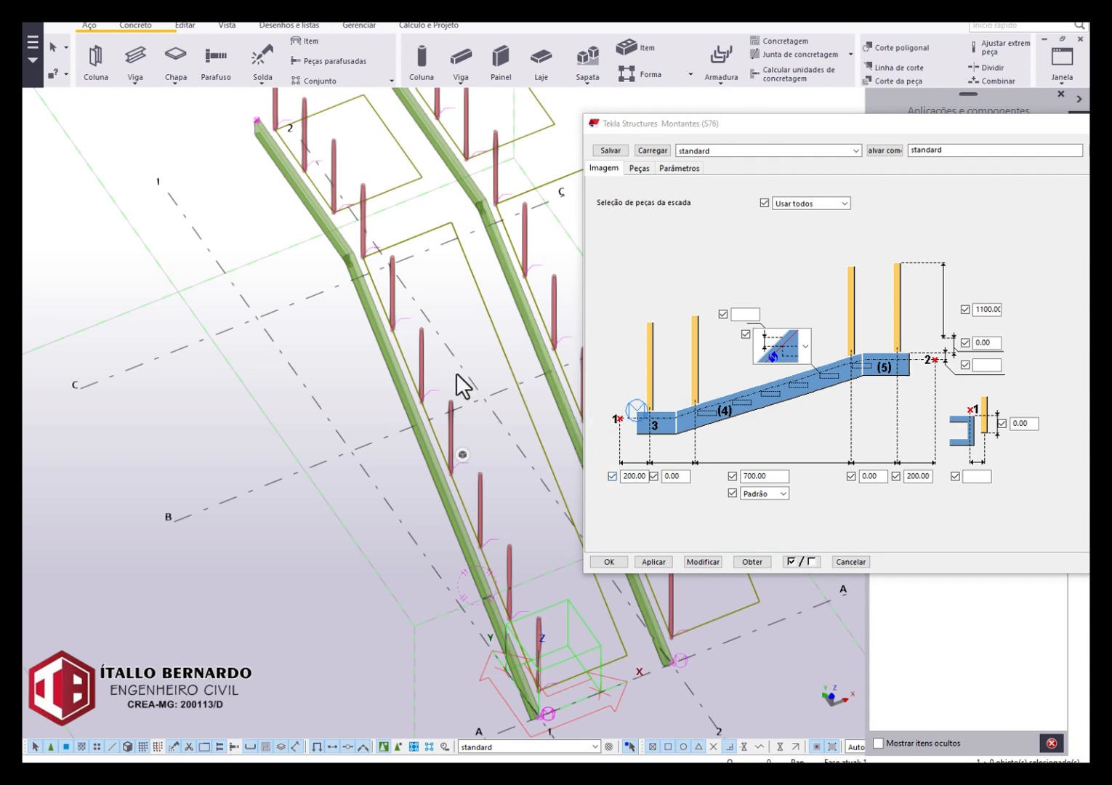
Set the lateral offset between the beam and the grid line 1 posts to 0 and modify them.
scroll(385, 267, up, 5)
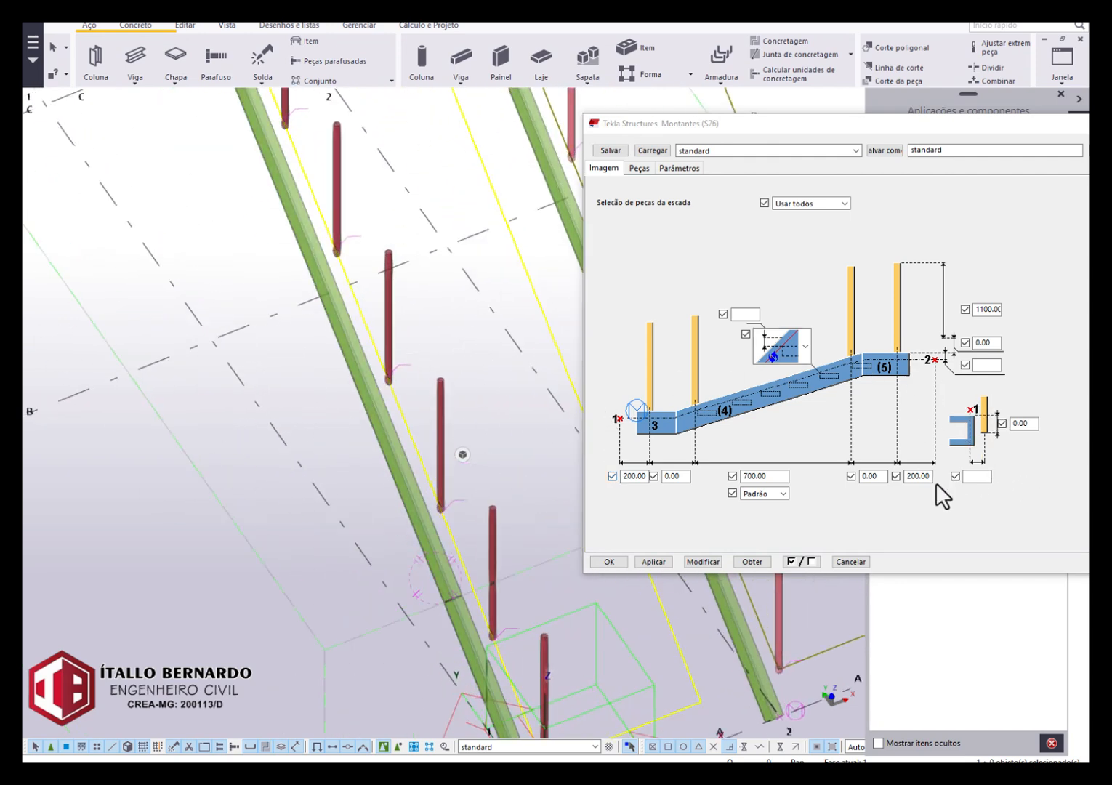
click(974, 476)
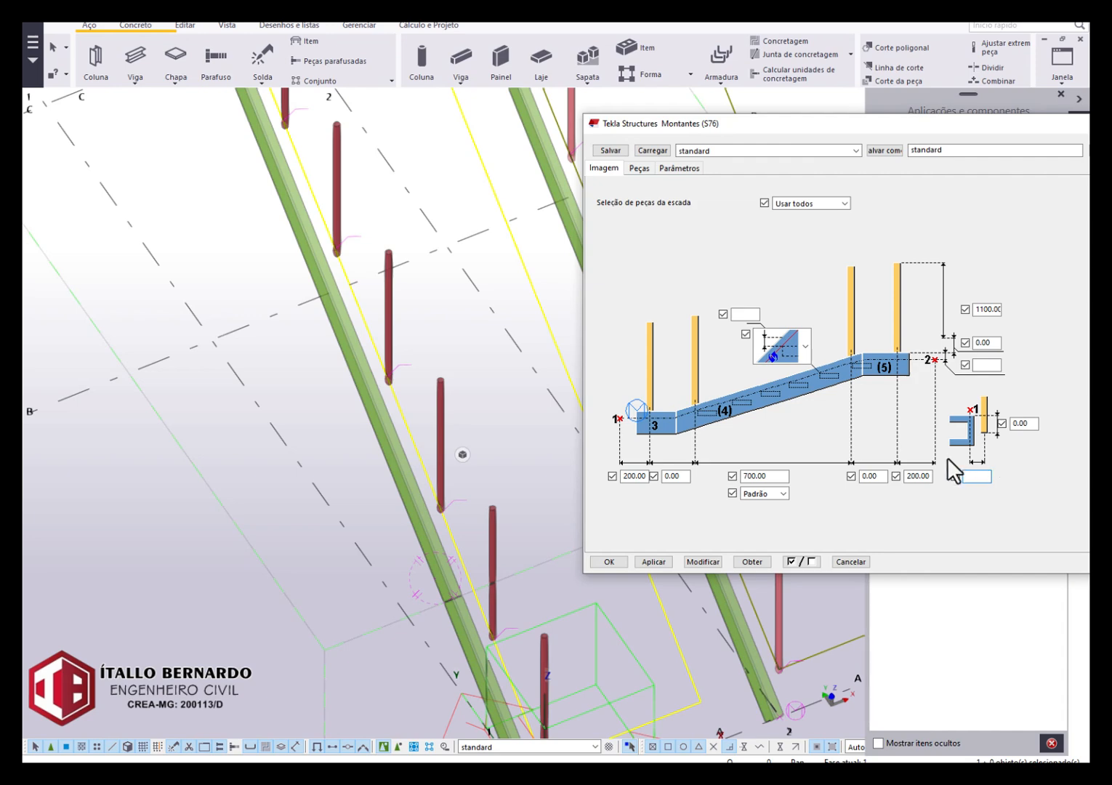
text(0)
click(702, 562)
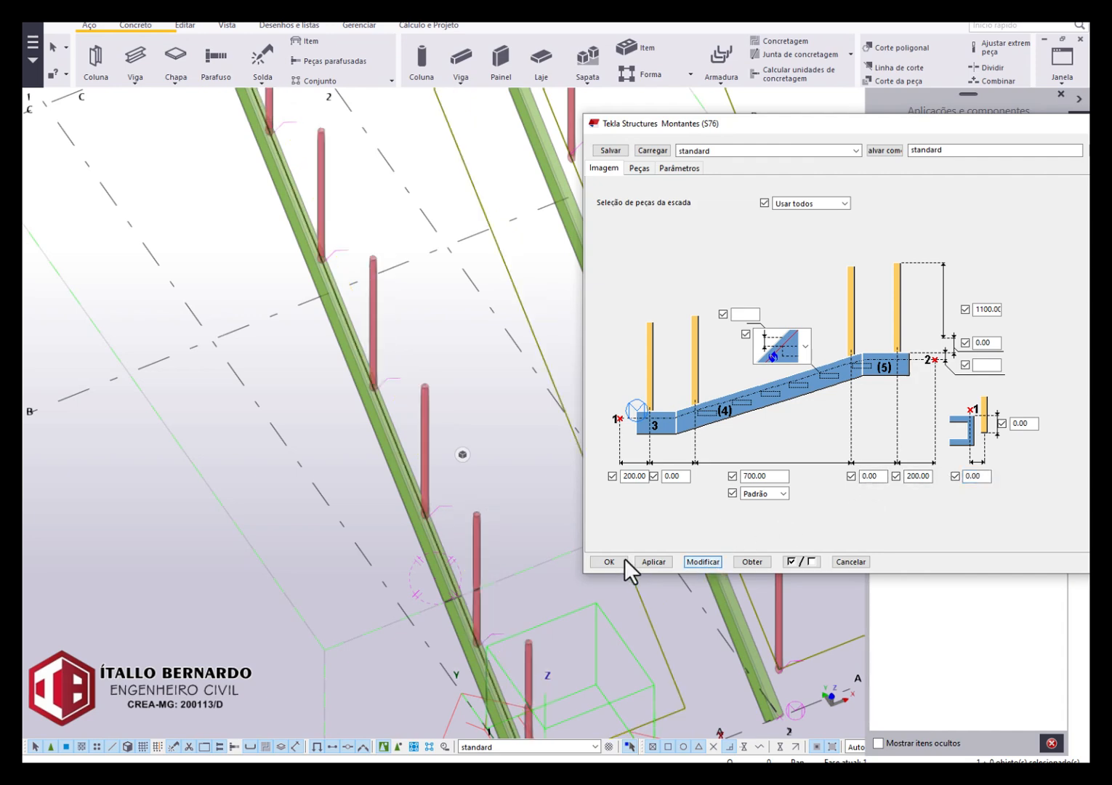
scroll(485, 620, up, 5)
scroll(478, 573, up, 3)
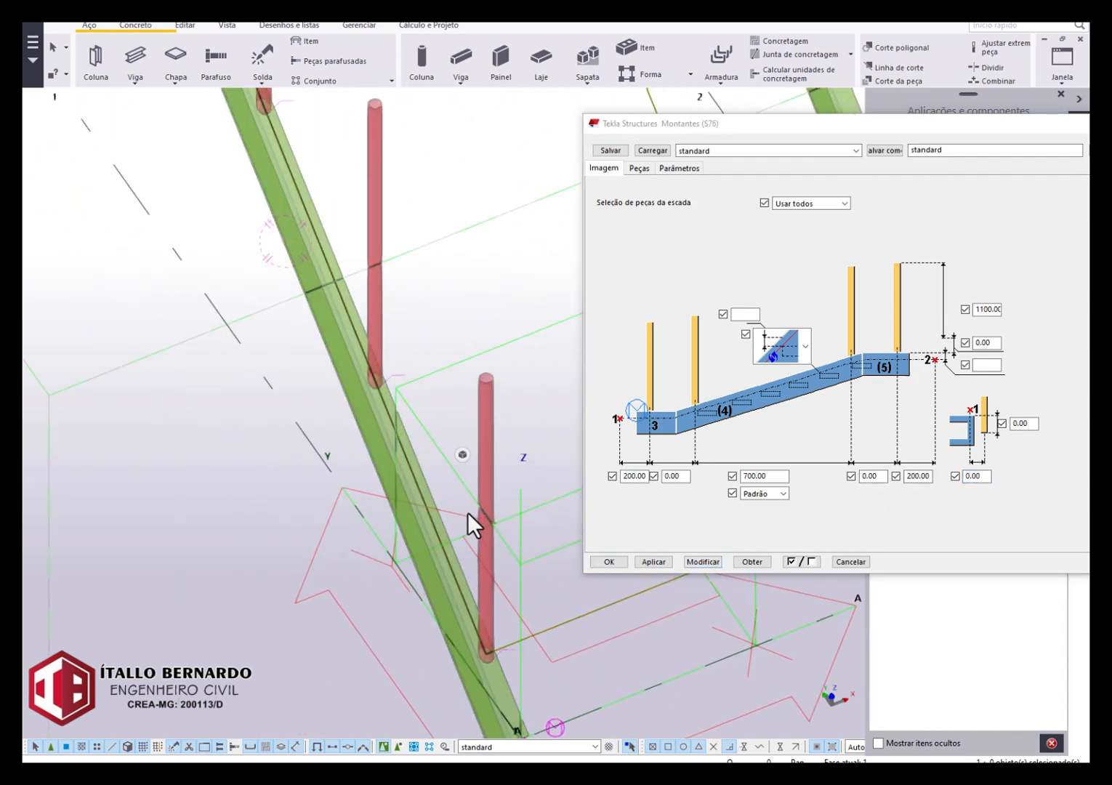
scroll(483, 395, down, 5)
scroll(462, 261, down, 2)
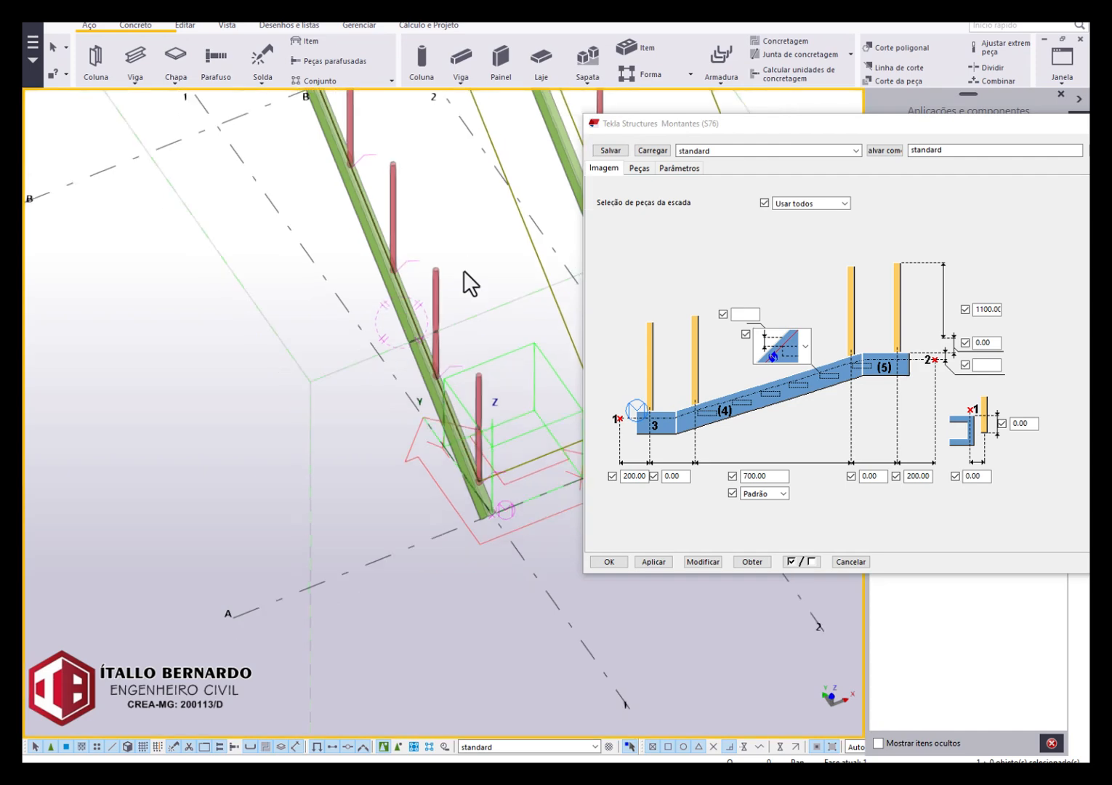
Select the Montantes posts on grid line 2, set their lateral offset from the beam to 50, and modify them.
middle_drag(476, 336, 228, 444)
scroll(389, 338, up, 2)
click(357, 338)
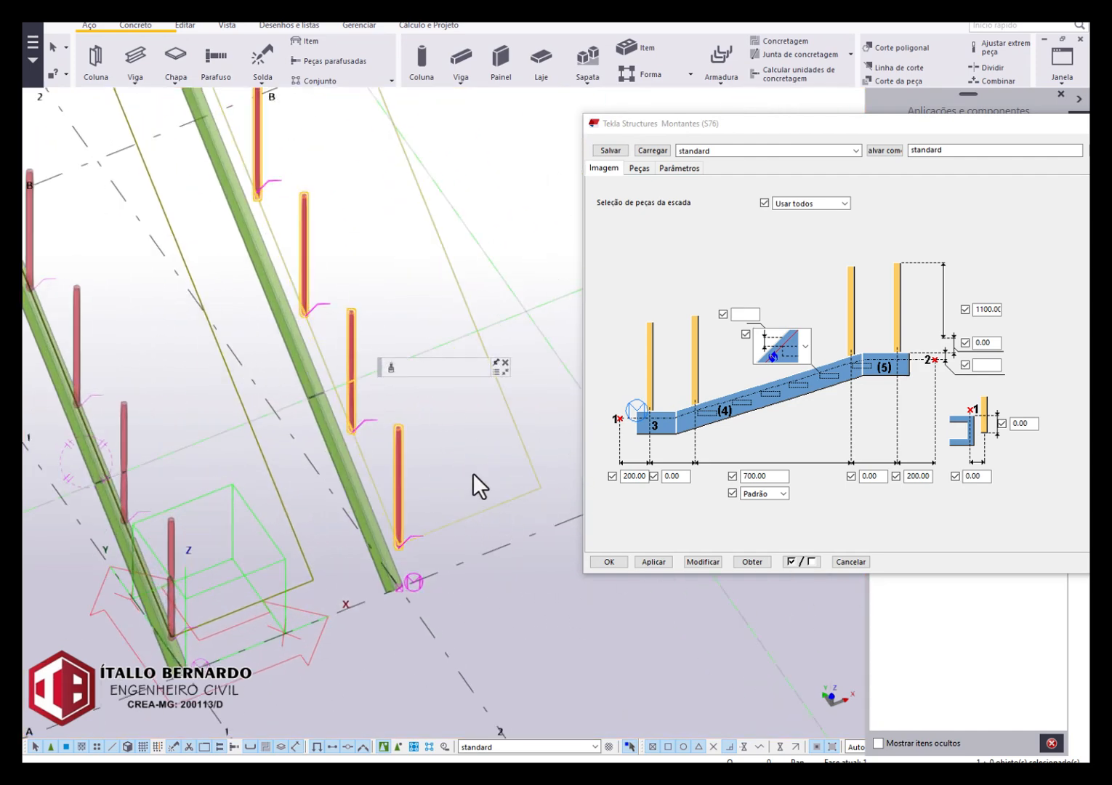
double_click(982, 476)
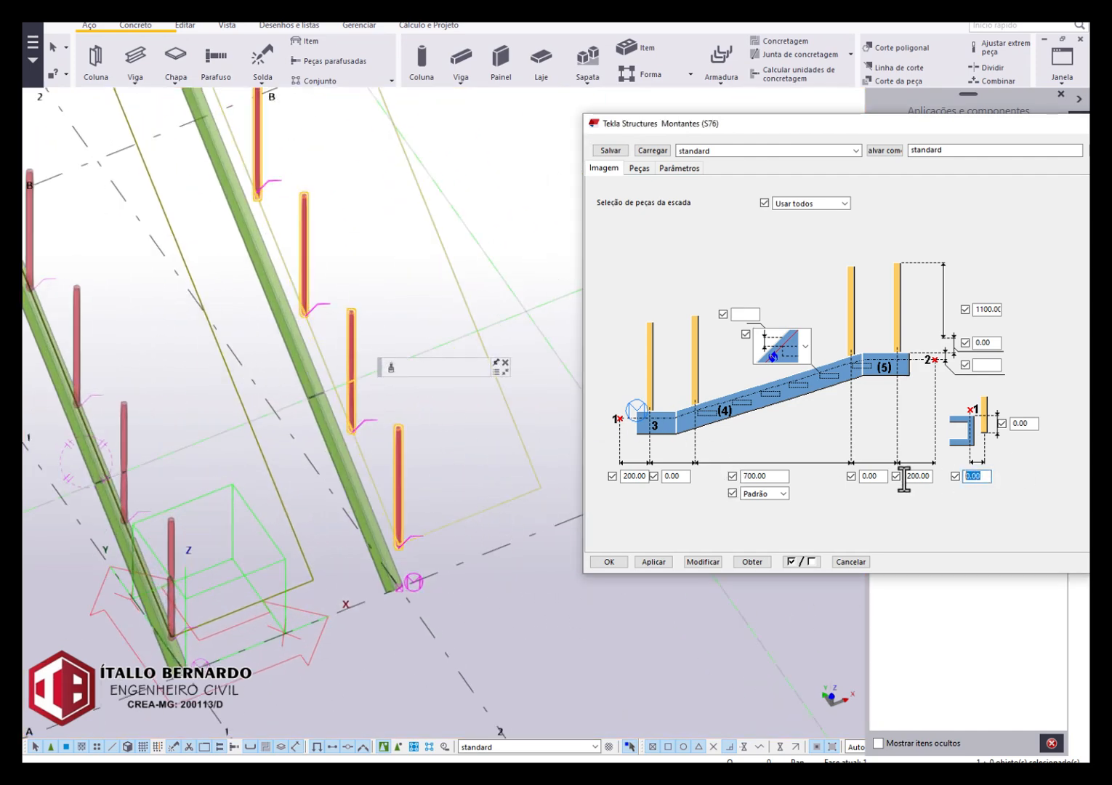
click(702, 560)
scroll(396, 531, up, 4)
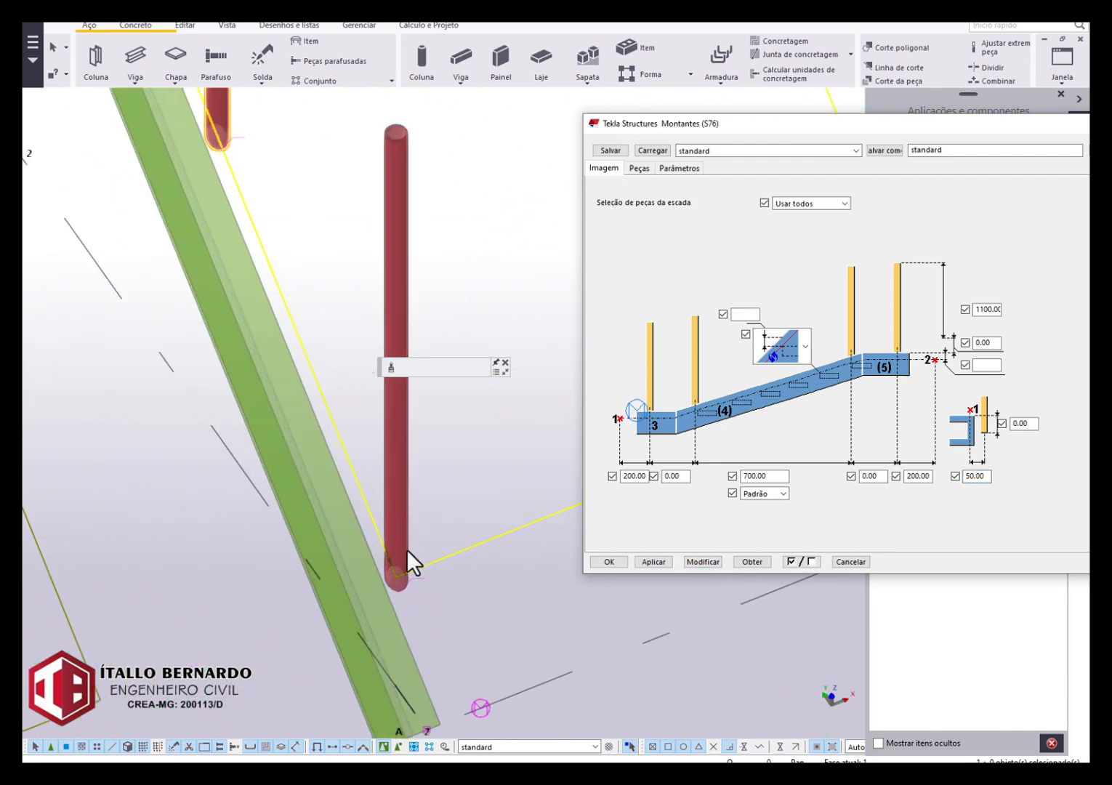
Examine the alignment of the posts with the beams on grid lines 1 and 2 from several angles.
ctrl+middle_drag(407, 549, 292, 381)
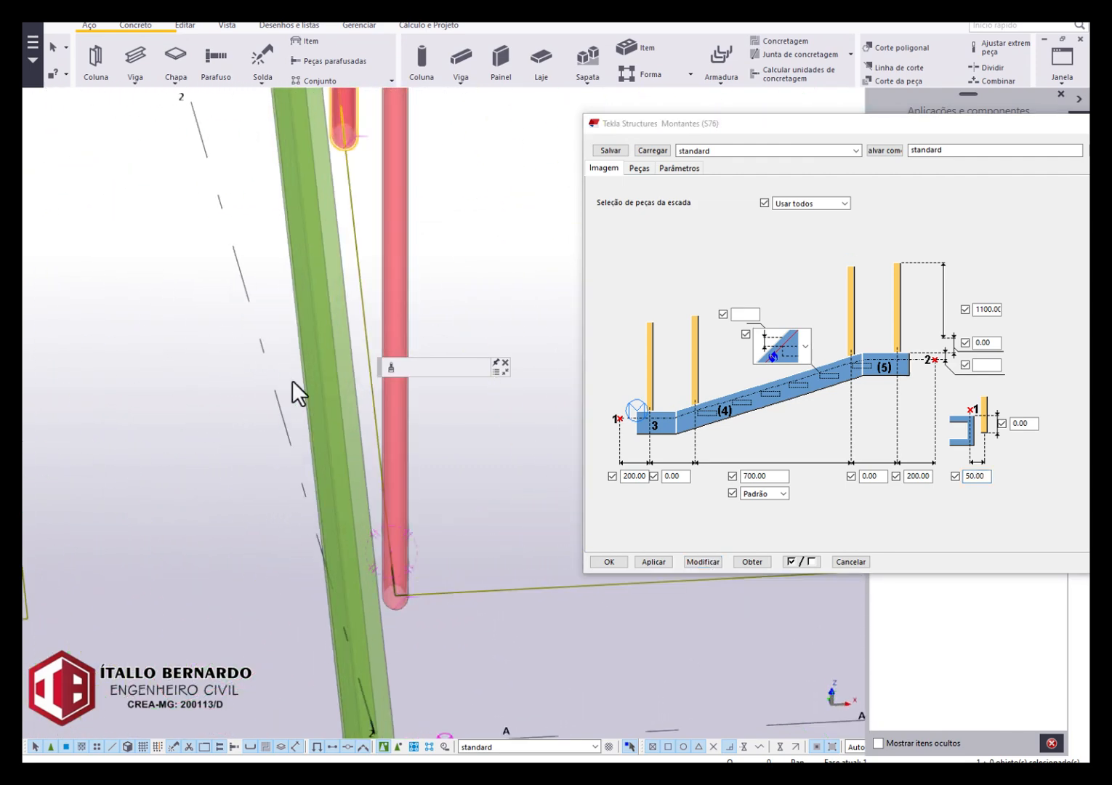
scroll(364, 341, down, 3)
scroll(451, 553, down, 2)
middle_drag(432, 529, 458, 639)
scroll(443, 615, down, 4)
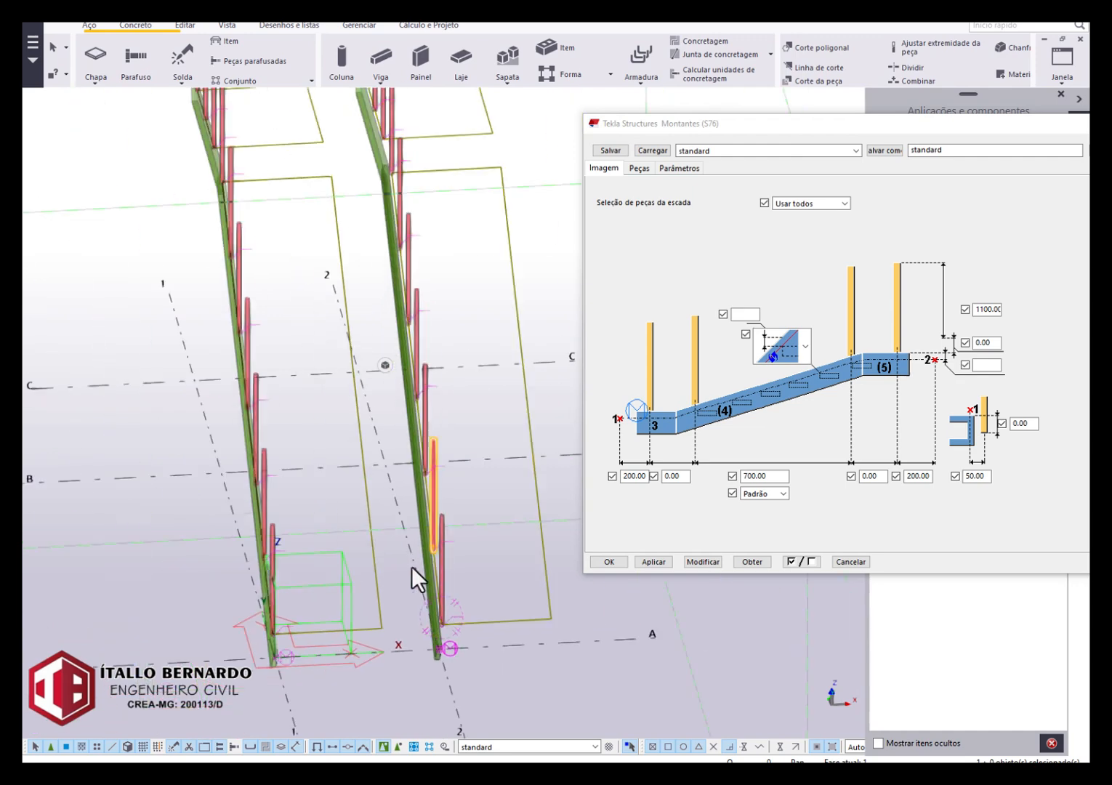
ctrl+middle_drag(412, 567, 515, 550)
scroll(290, 114, up, 3)
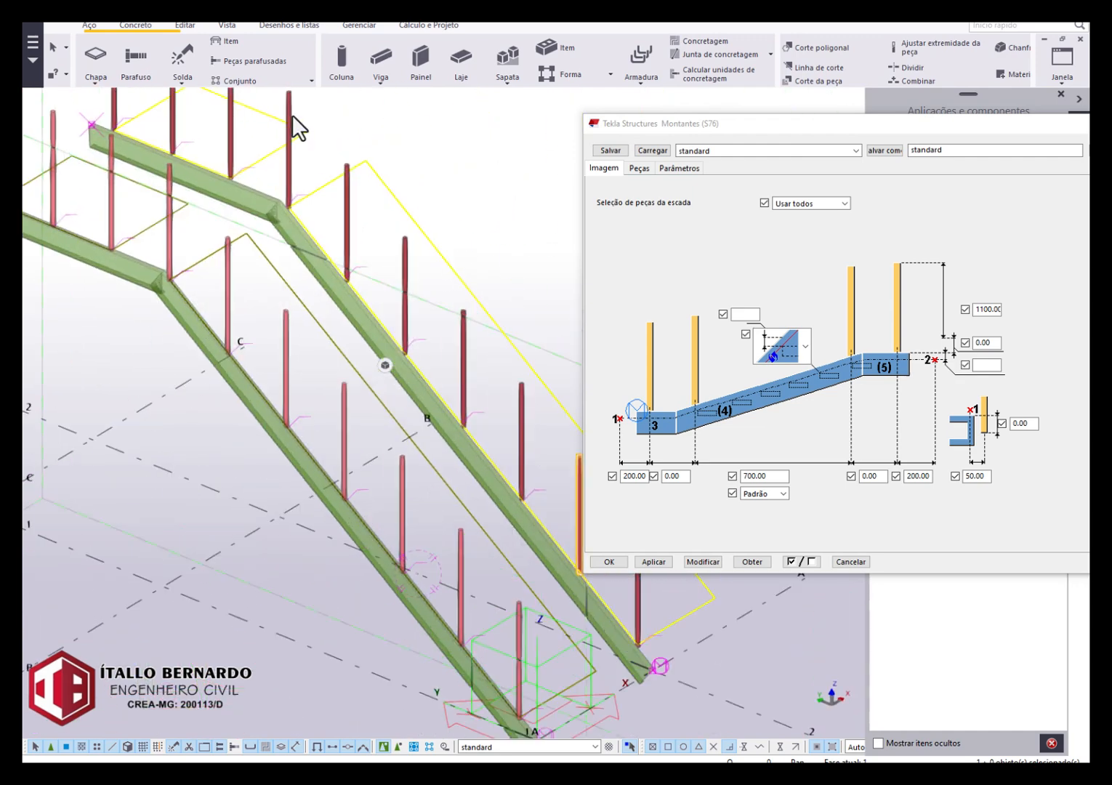
scroll(348, 427, down, 4)
mouse_move(347, 427)
ctrl+middle_down()
mouse_move(274, 397)
mouse_move(350, 426)
ctrl+middle_up()
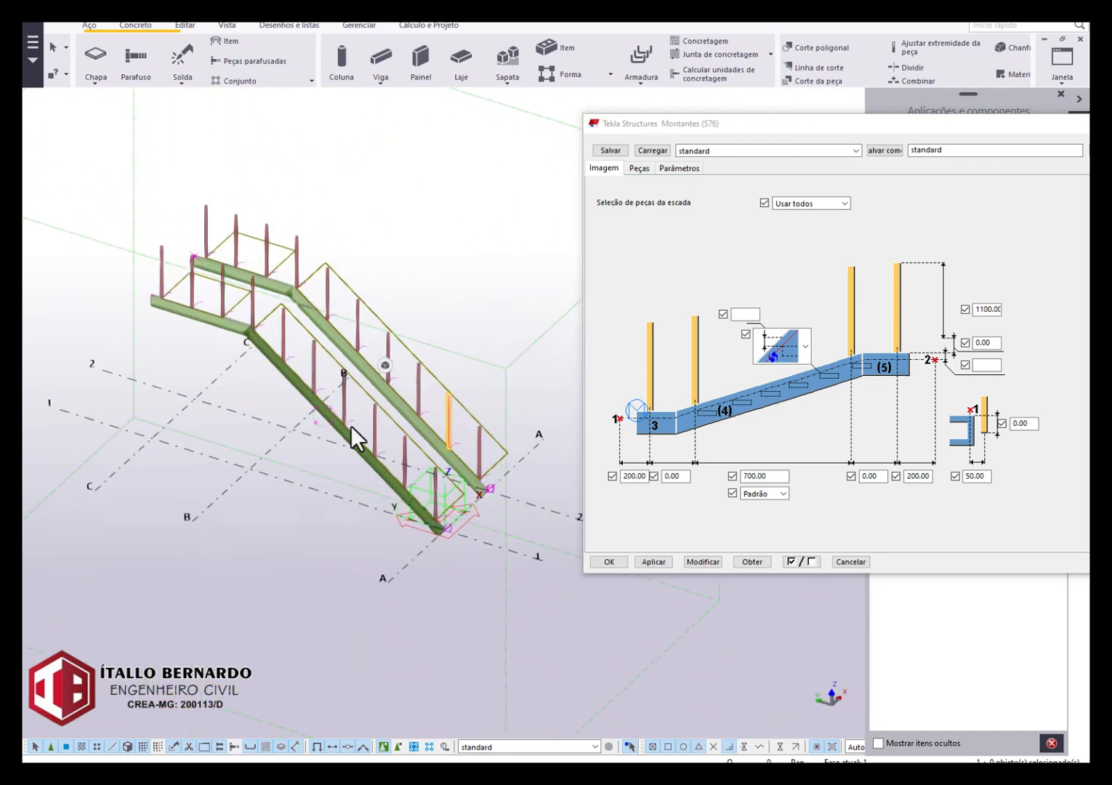
ctrl+middle_drag(202, 386, 147, 411)
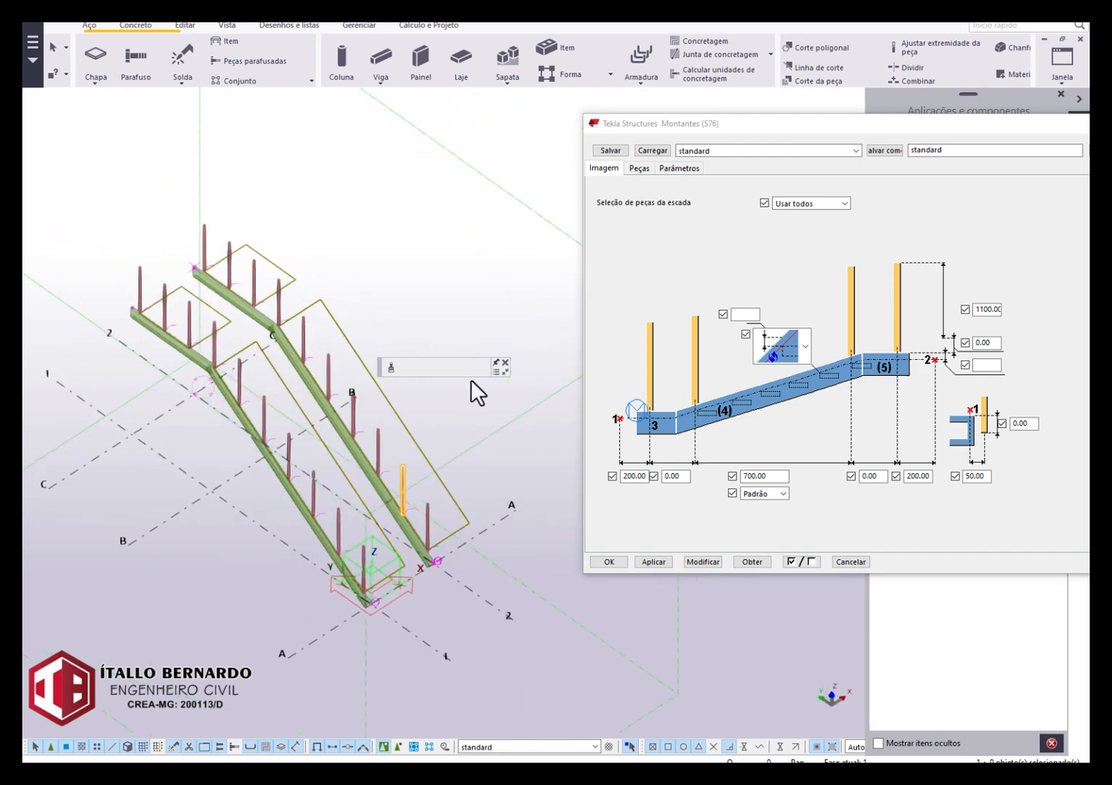
Review the post height setting and the profile and material settings of the first, middle and last posts.
double_click(983, 309)
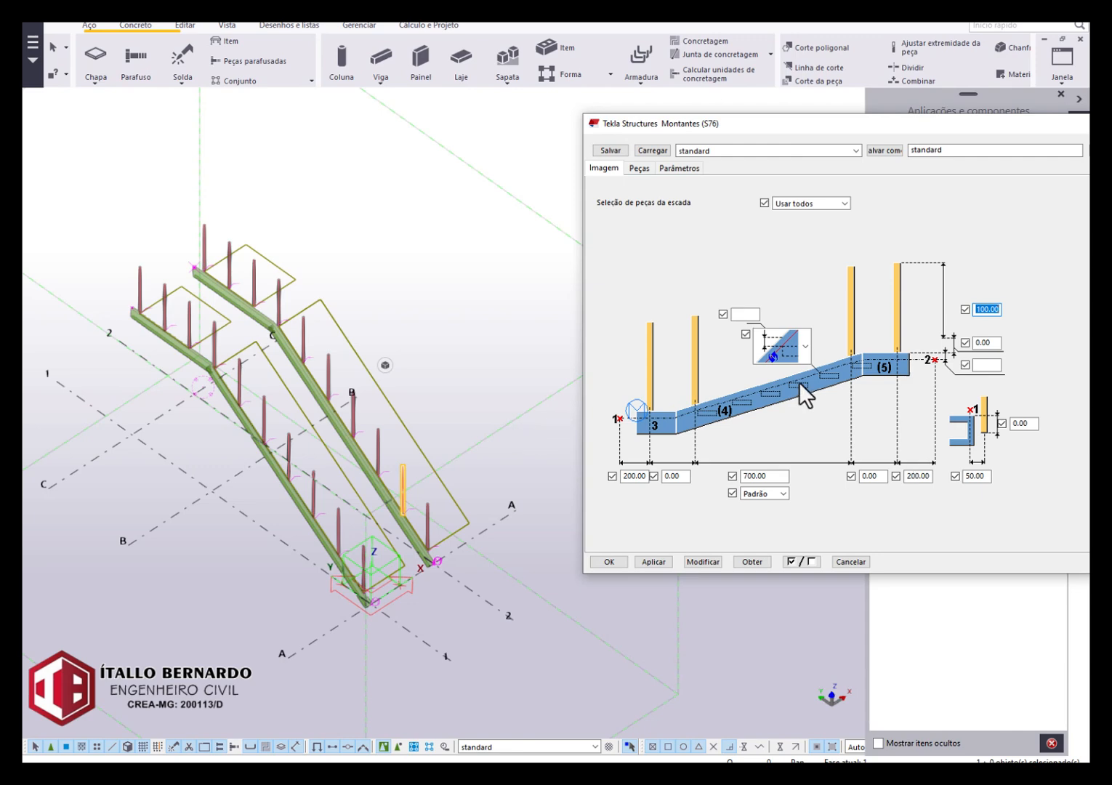
click(638, 168)
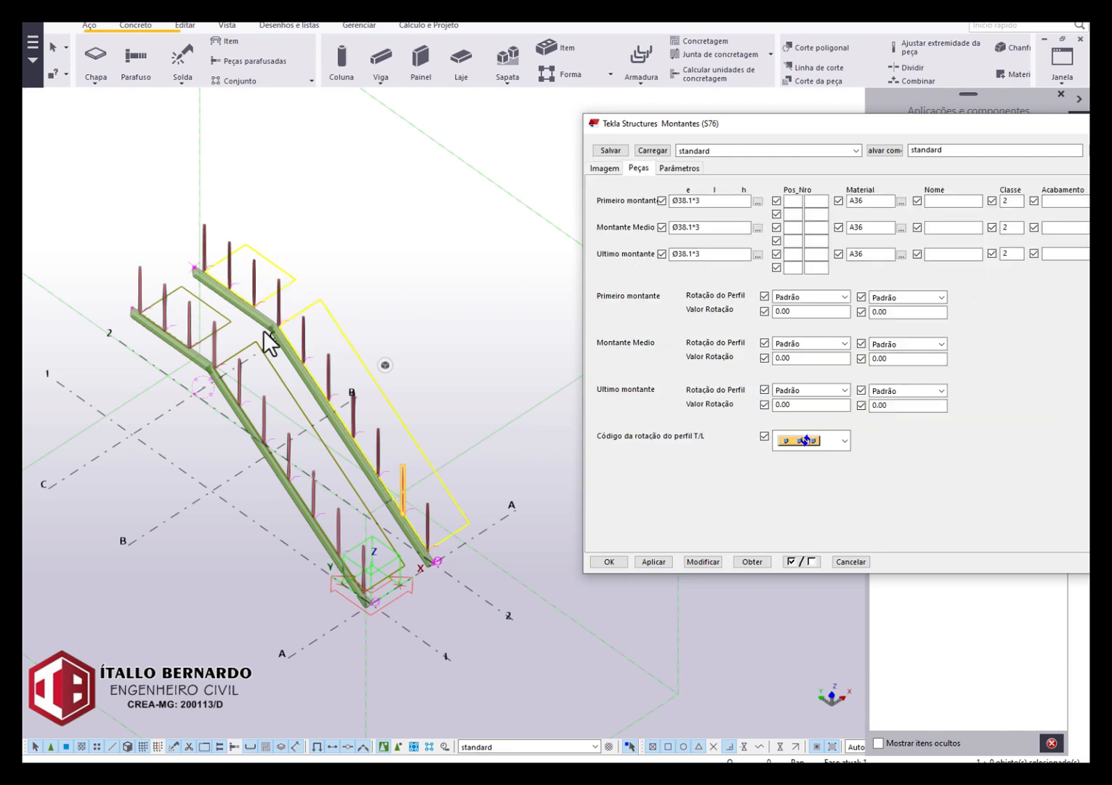
scroll(120, 334, up, 3)
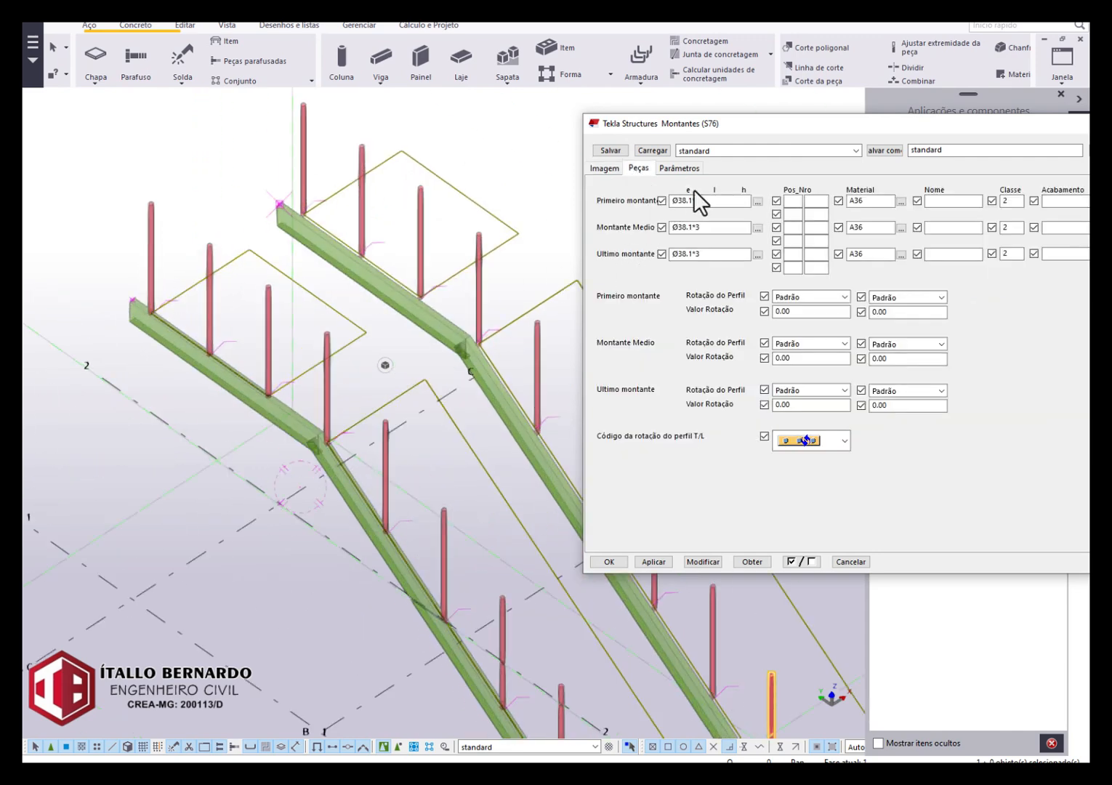
click(703, 203)
drag(703, 203, 661, 204)
key(BackSpace)
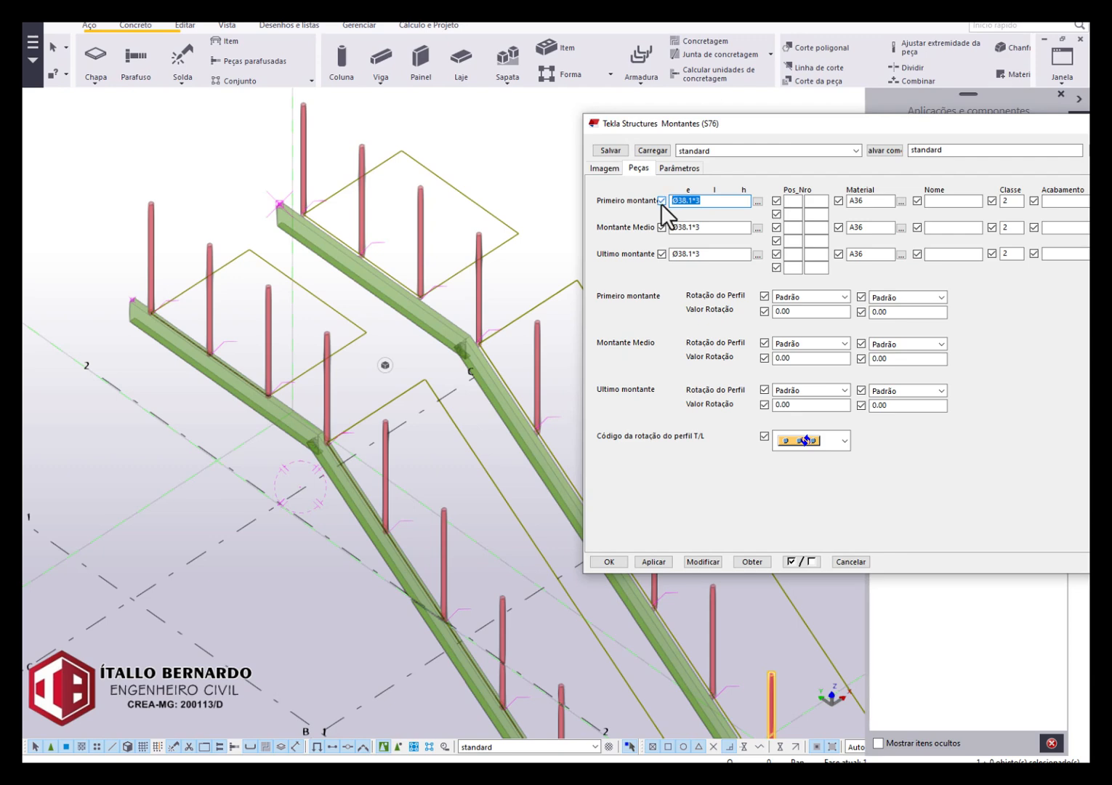
double_click(876, 203)
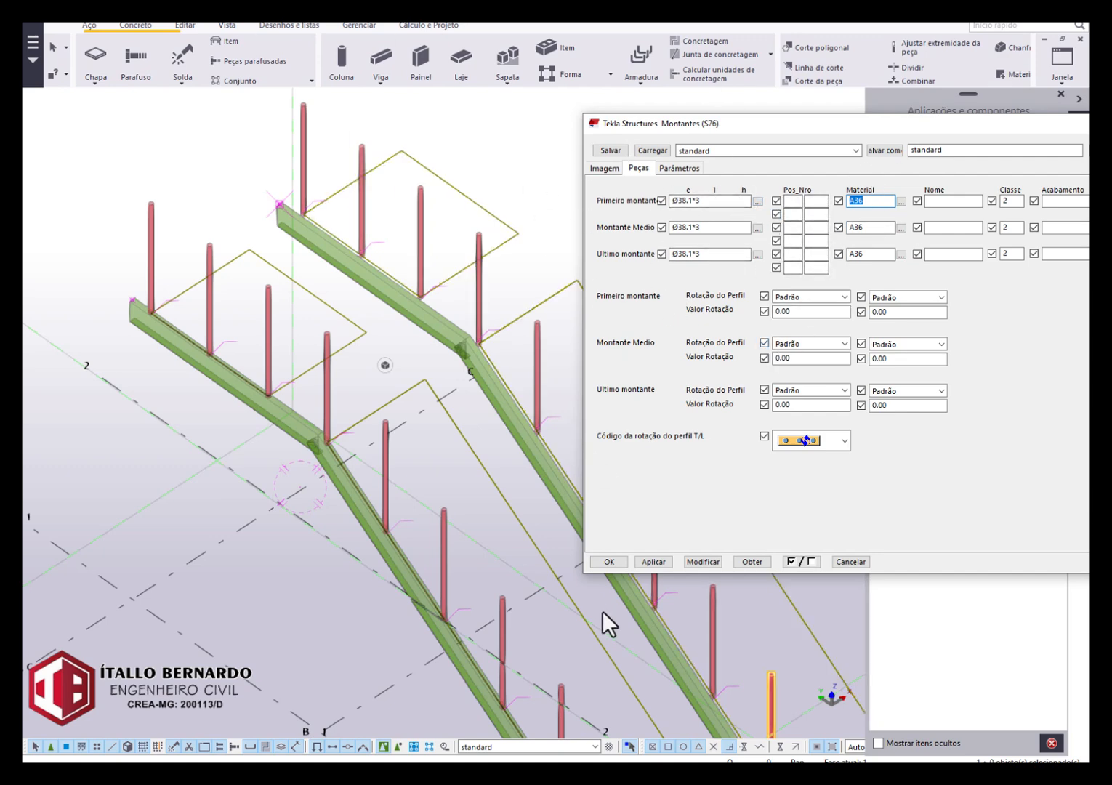
Close the Montantes (S76) settings and search the component catalogue for S77.
scroll(237, 389, down, 4)
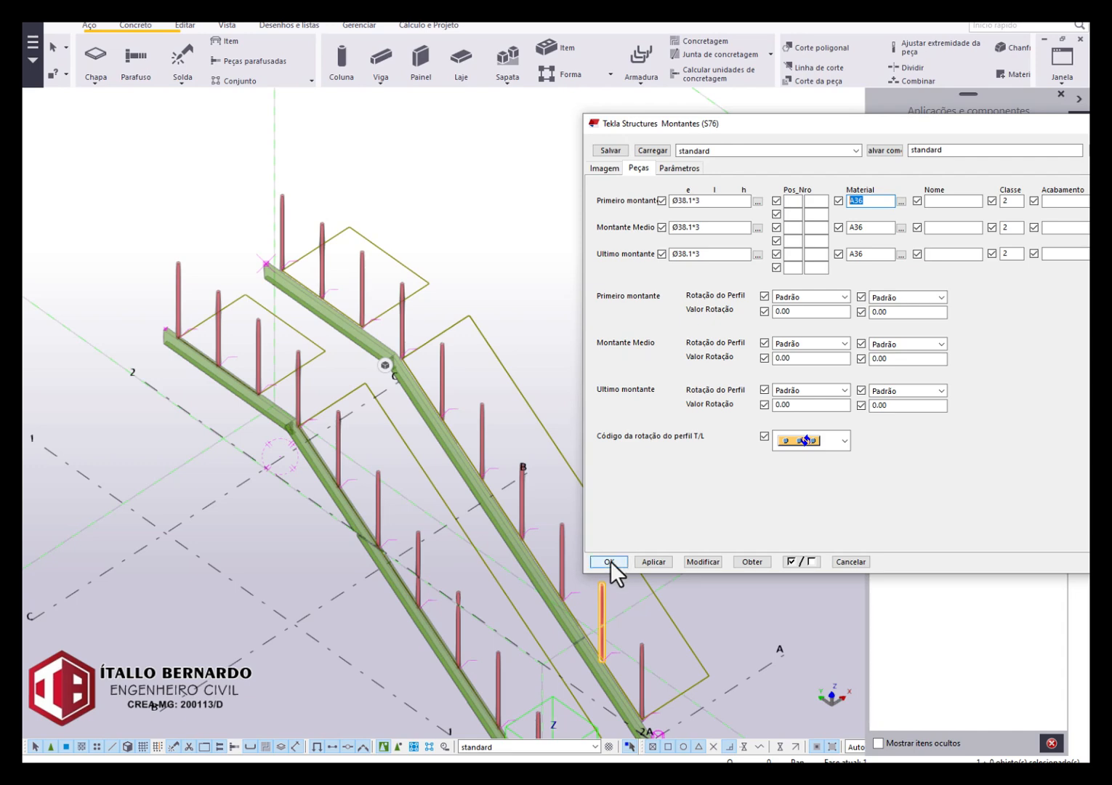
click(609, 562)
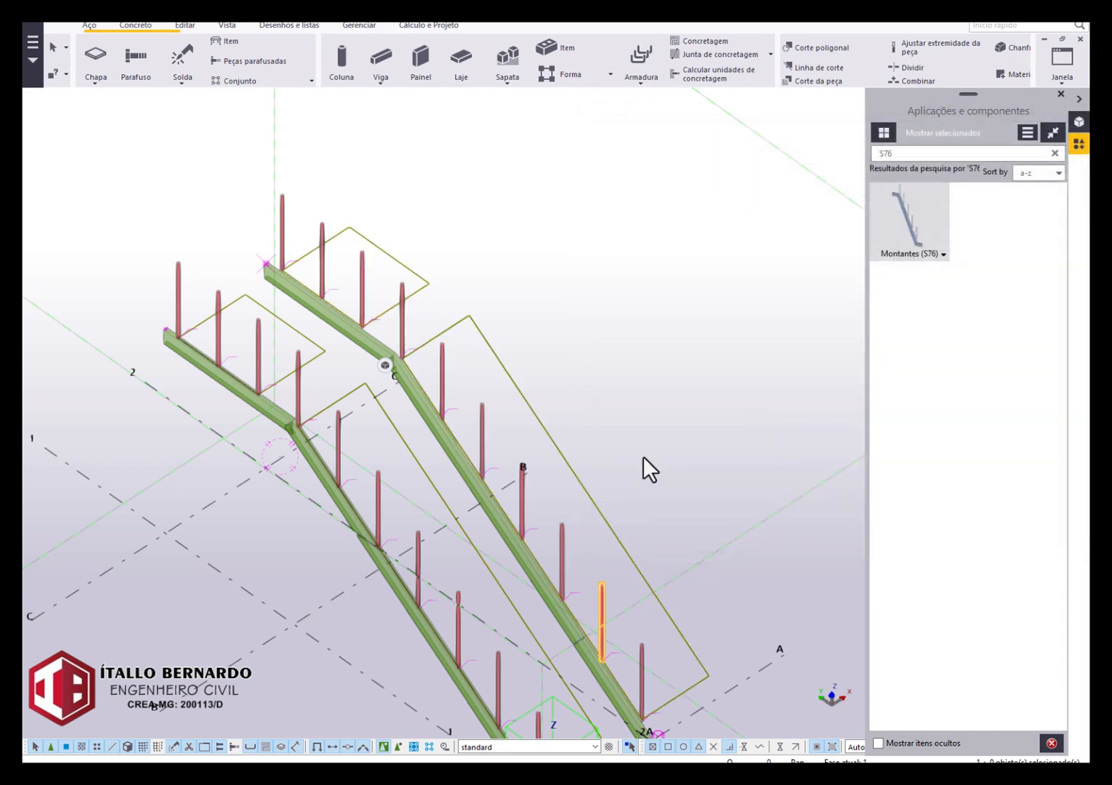
click(966, 153)
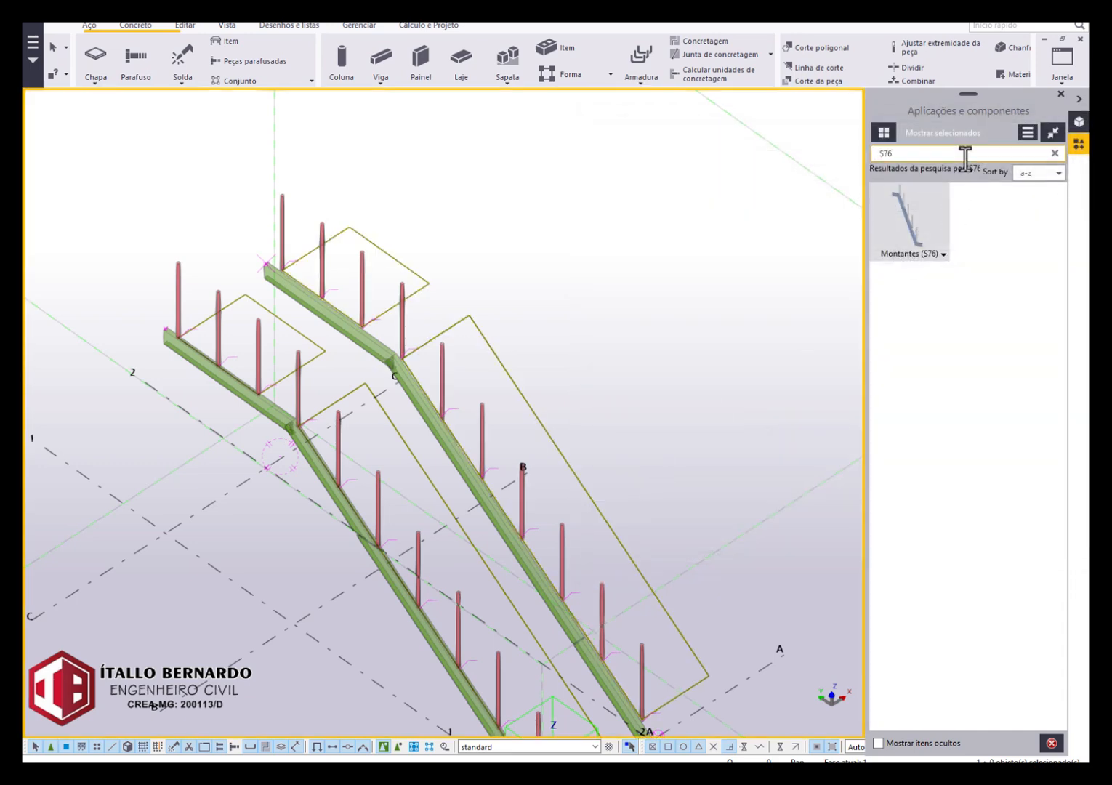
key(BackSpace)
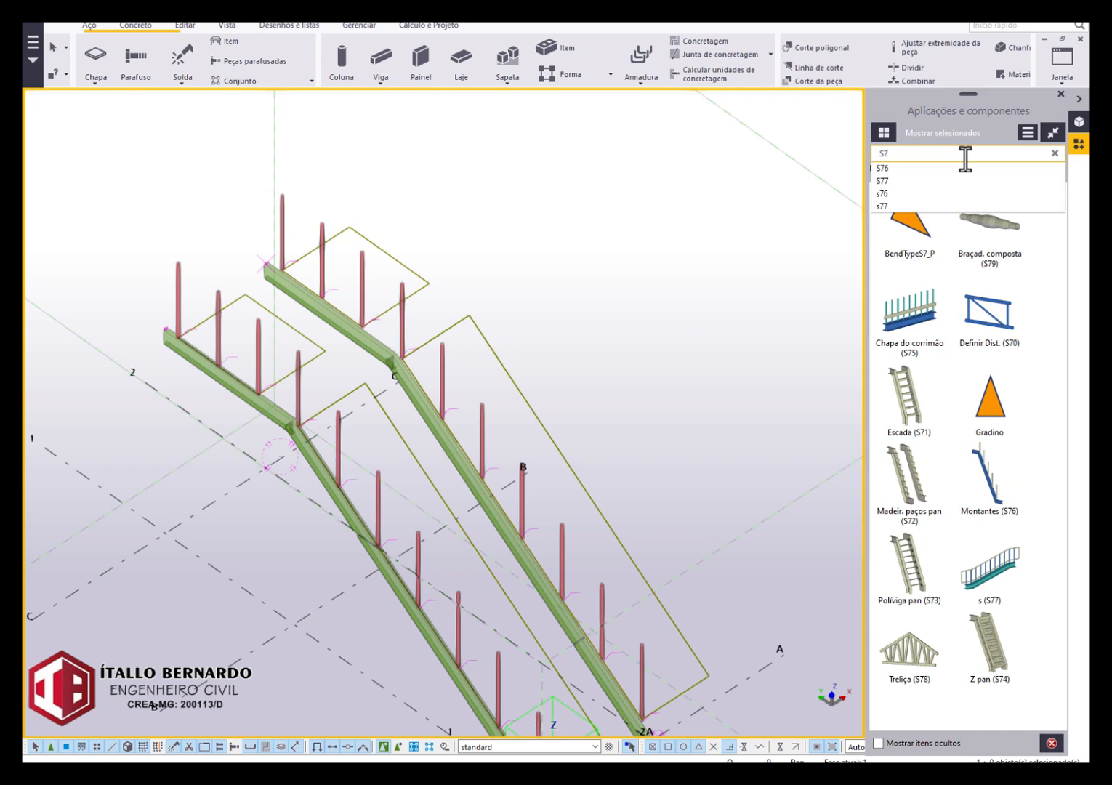
text(7)
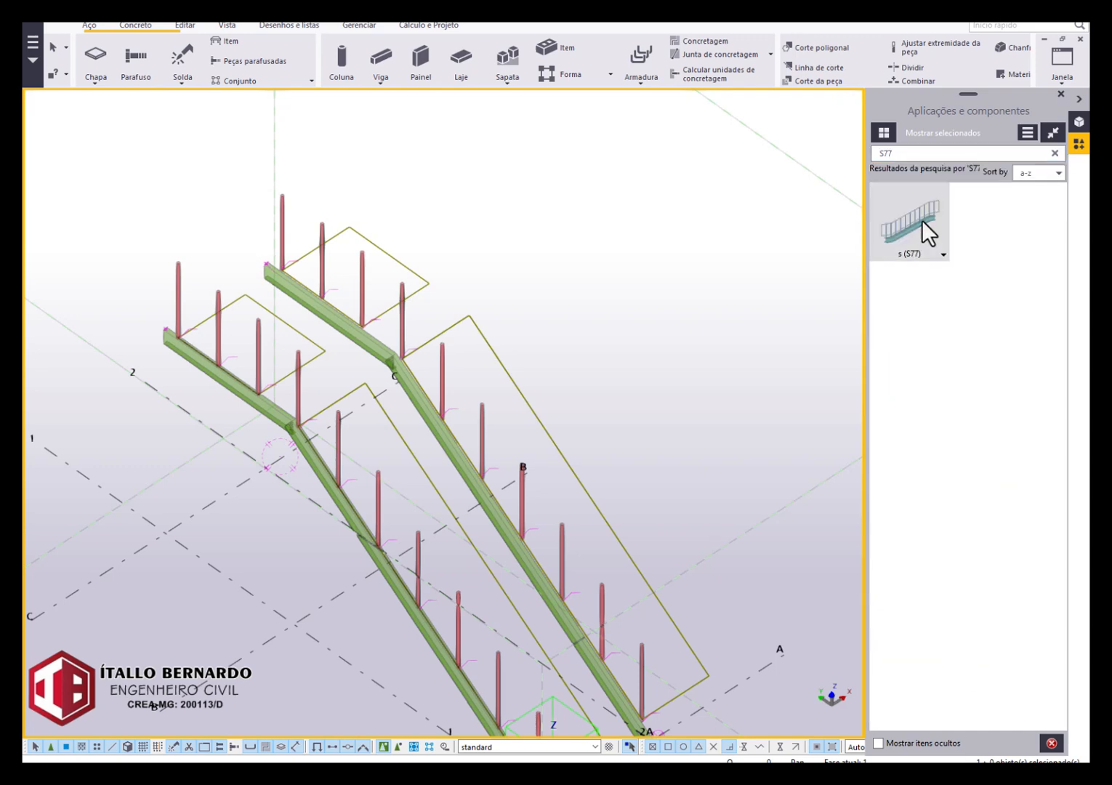
Start the S77 railing component and pick the five lowest posts on grid line 1 in order, beginning at the stair's foot.
click(922, 219)
middle_drag(585, 321, 603, 178)
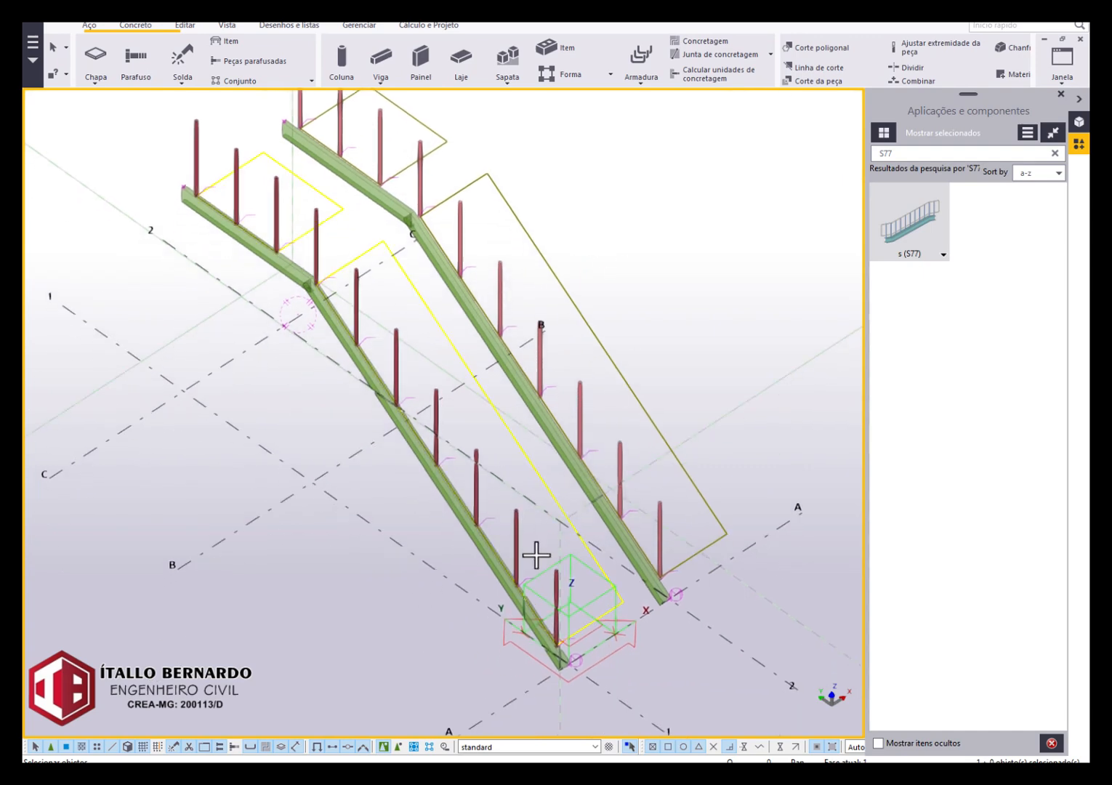
scroll(534, 582, up, 3)
click(567, 562)
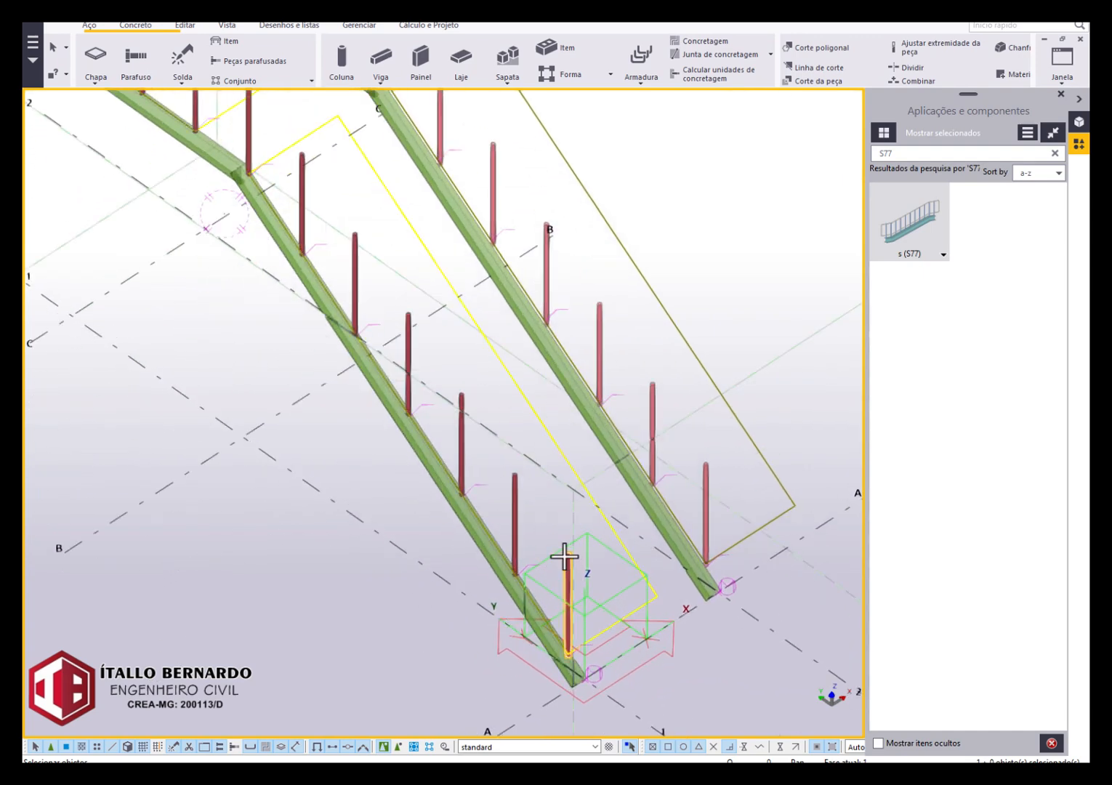
click(516, 494)
click(461, 410)
click(409, 345)
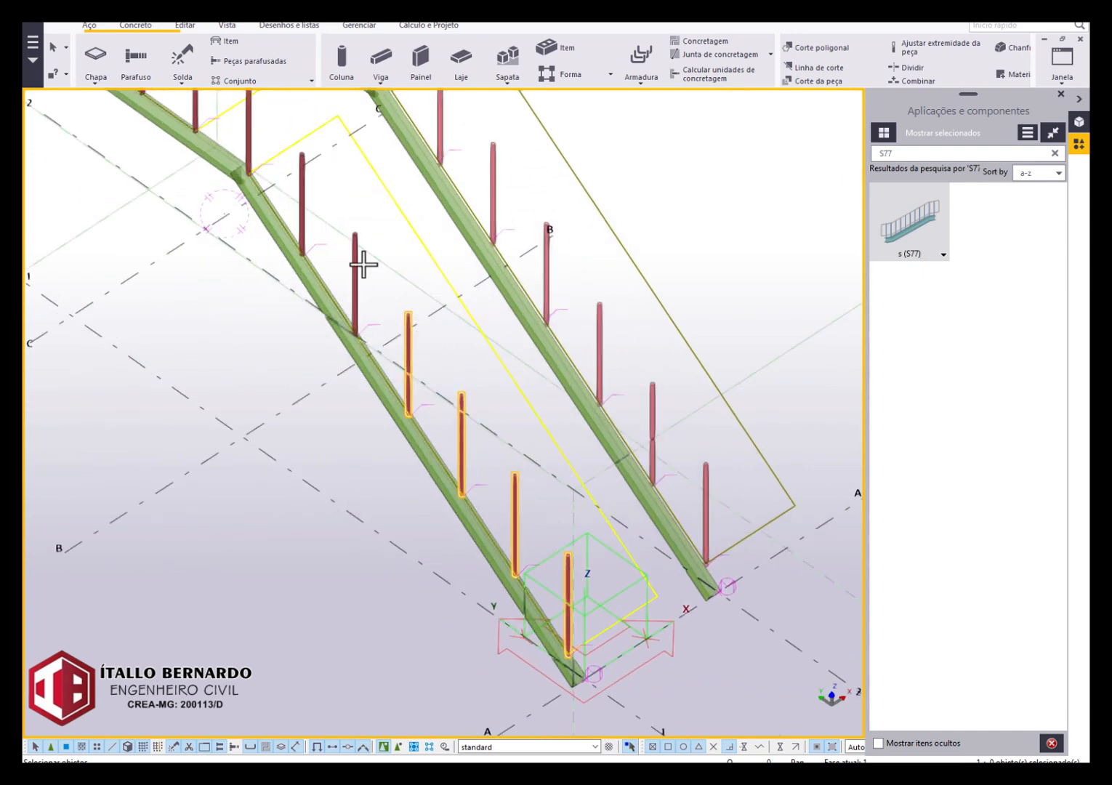
click(356, 256)
Pick the remaining posts on grid line 1 up to the end of the horizontal beam and create the railing.
middle_drag(342, 223, 442, 349)
scroll(437, 341, up, 1)
click(437, 340)
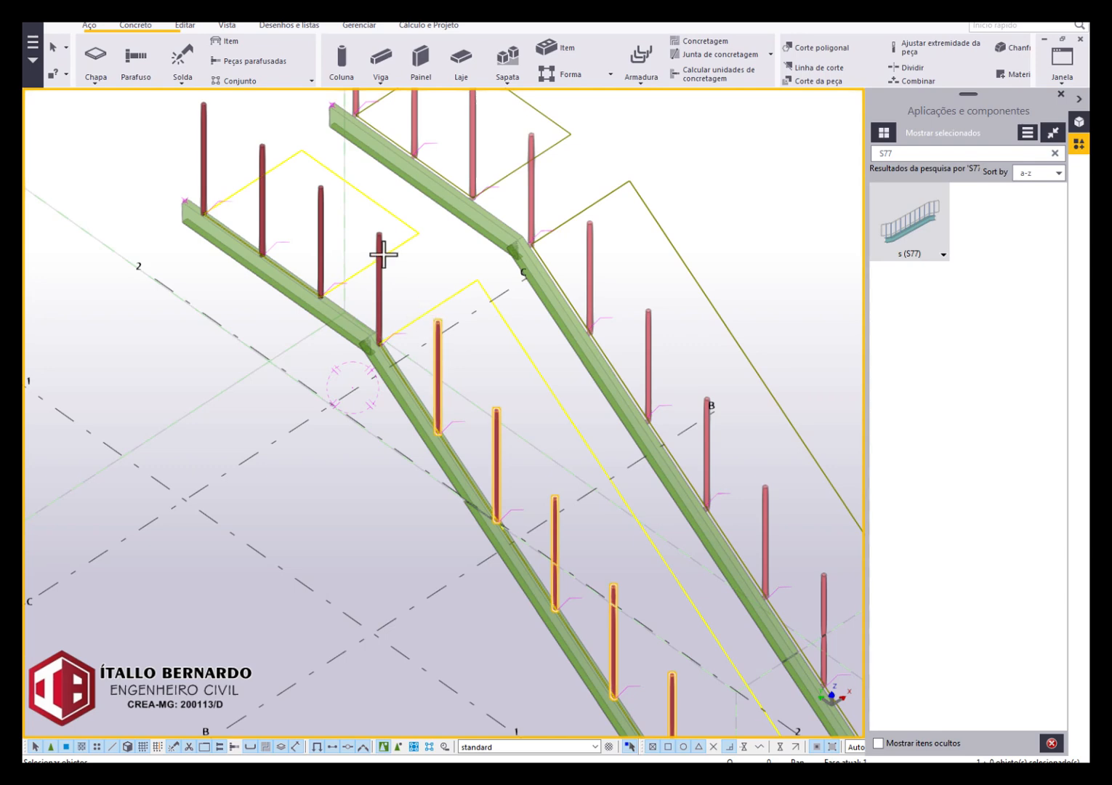
click(380, 246)
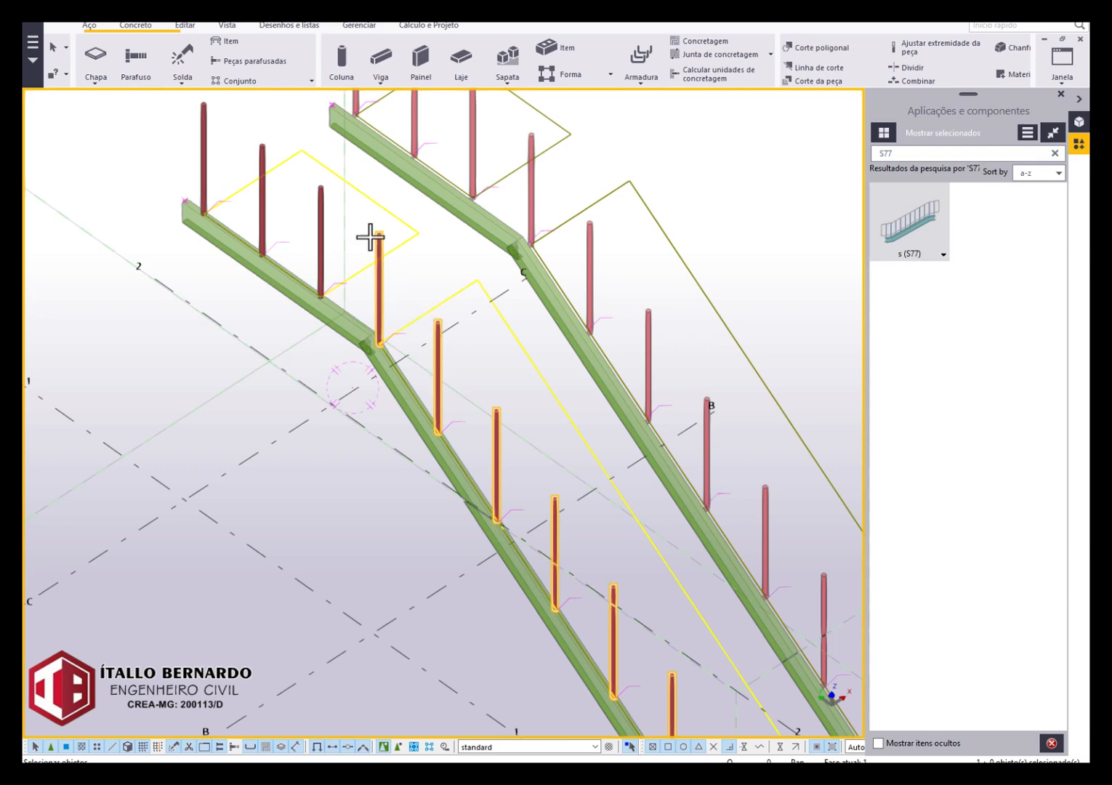
click(263, 166)
click(205, 130)
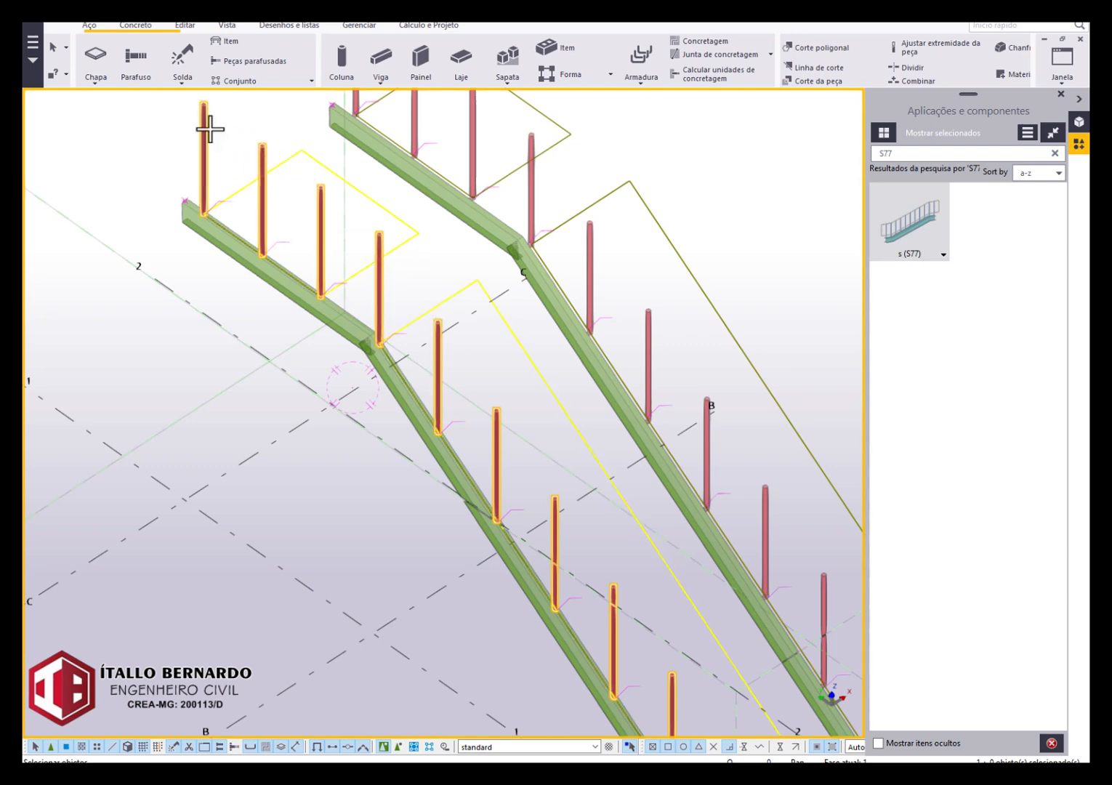
middle_click(256, 436)
scroll(280, 435, down, 2)
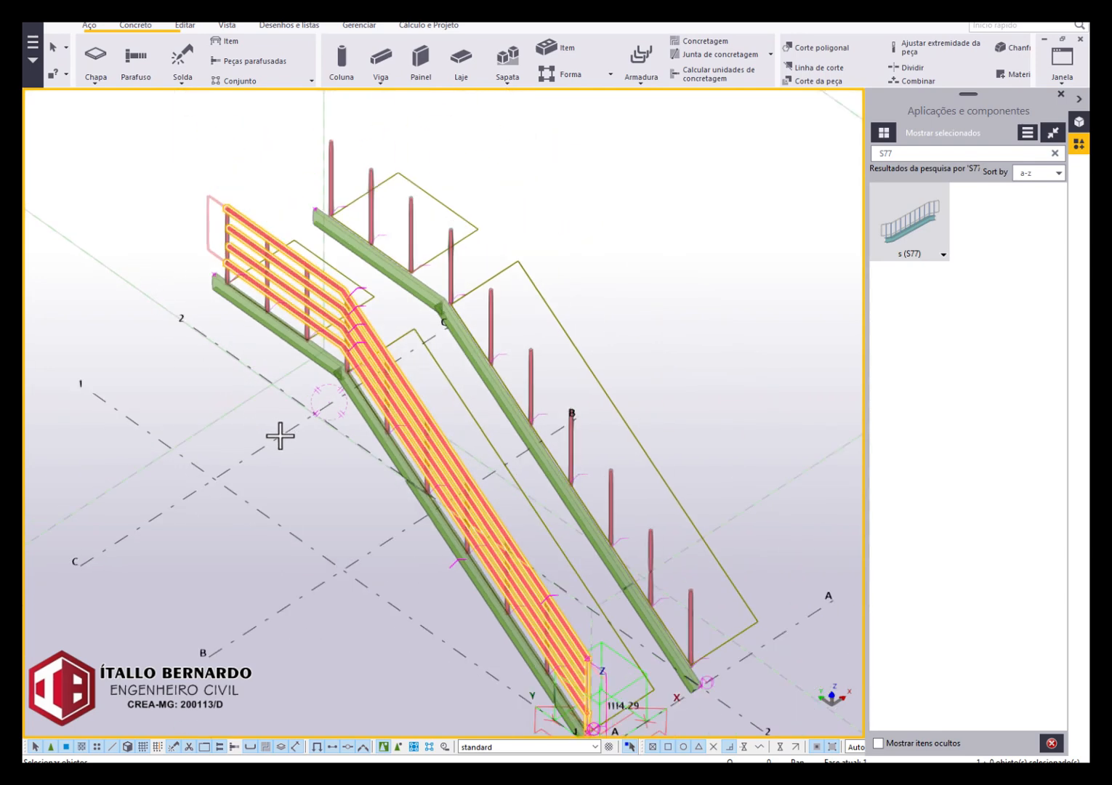
Examine the railing on grid line 1 from the opposite side, including its rails and both end closures.
click(341, 564)
ctrl+middle_drag(407, 454, 499, 385)
scroll(503, 429, up, 4)
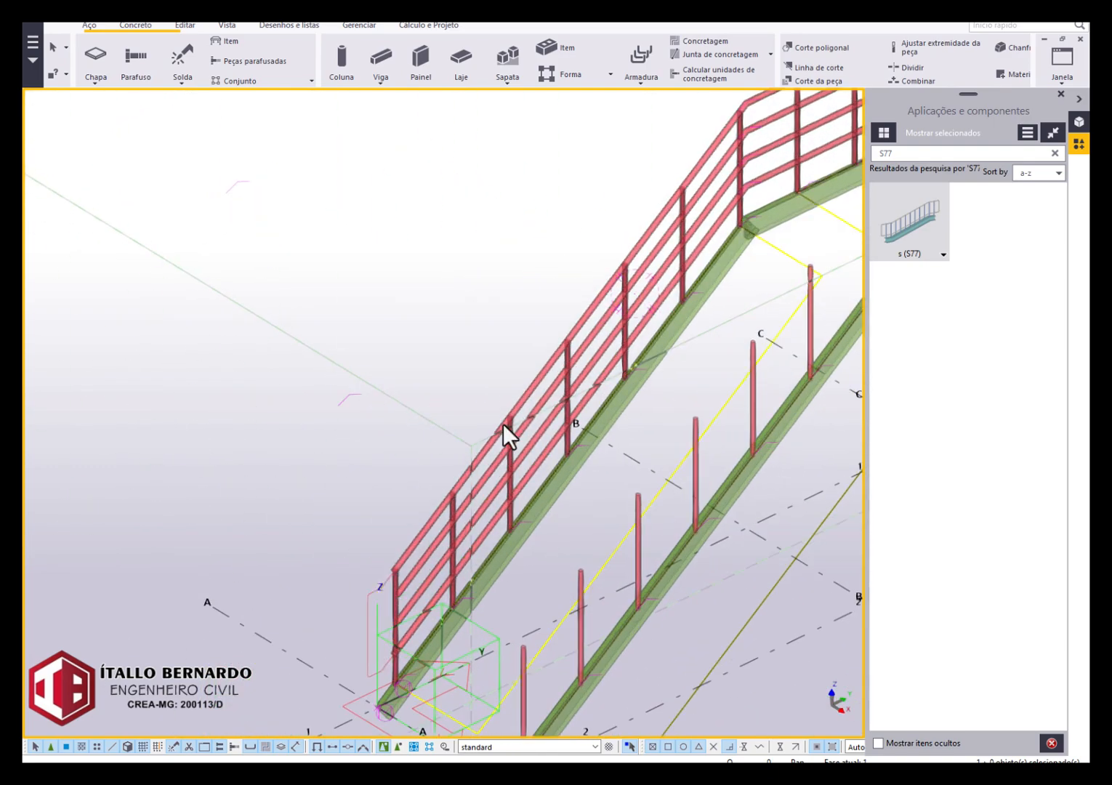
scroll(504, 423, up, 2)
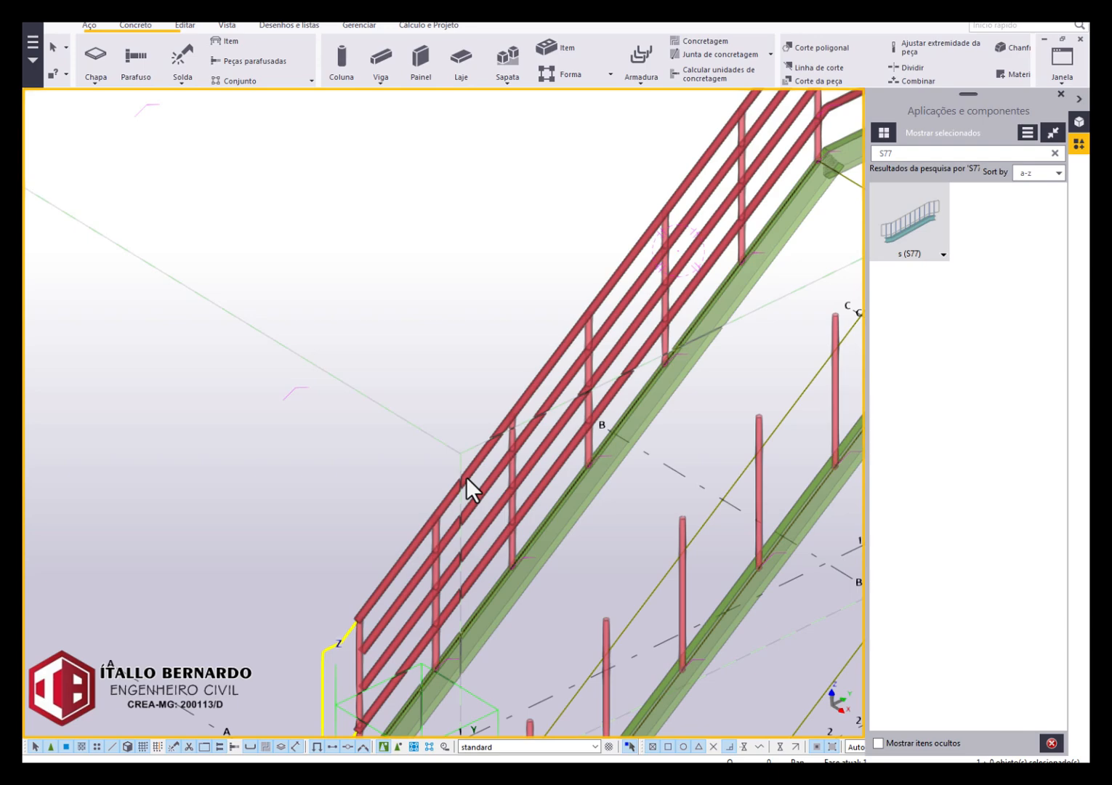
scroll(466, 477, down, 2)
scroll(573, 352, down, 3)
scroll(705, 236, up, 1)
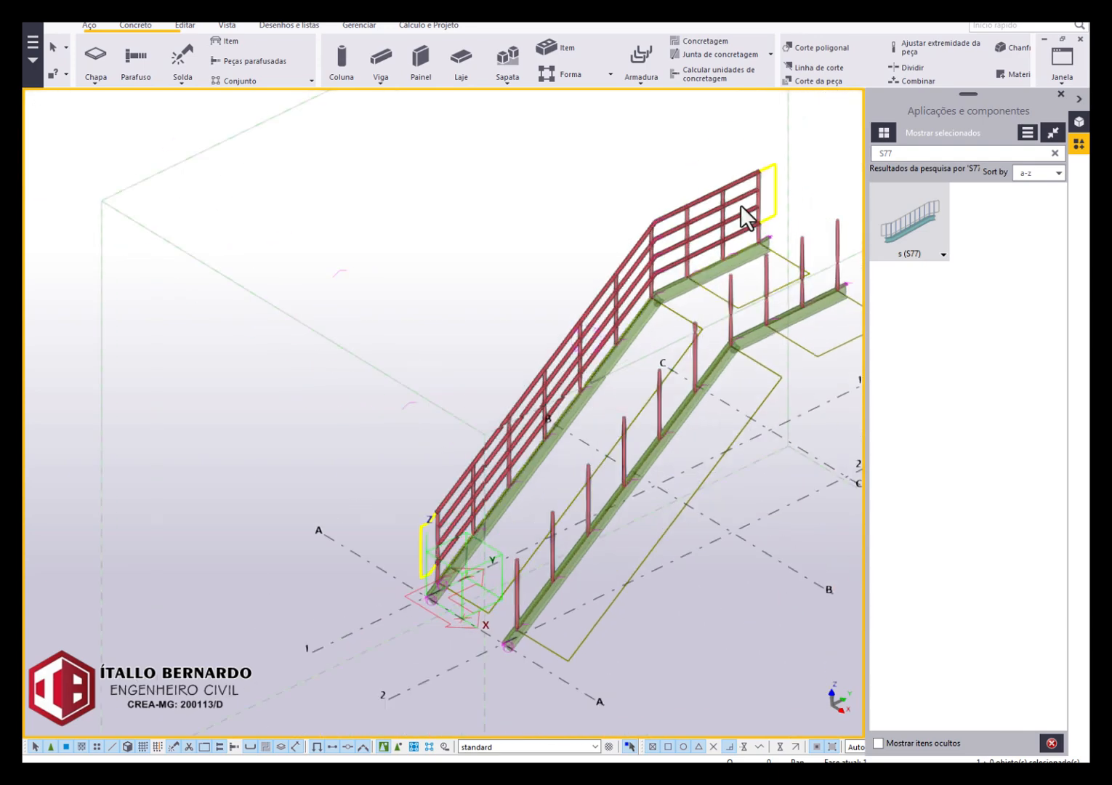
scroll(469, 511, up, 2)
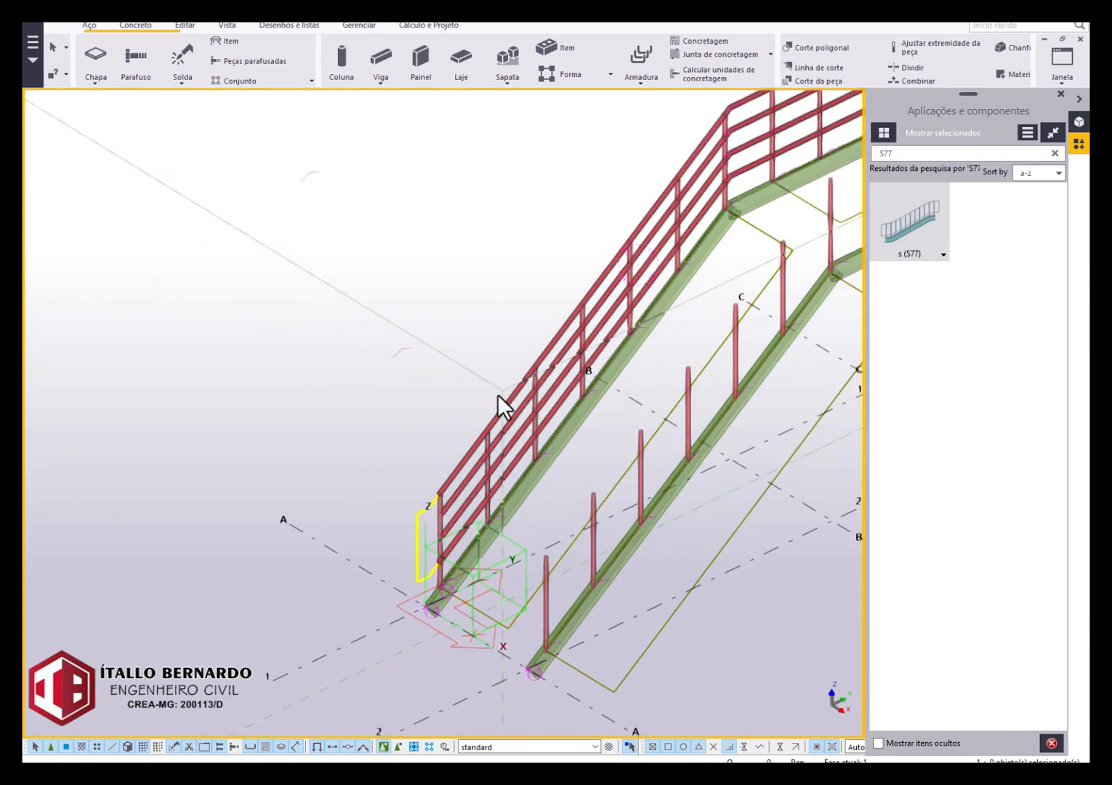
Open the S77 railing's longarinas part settings while keeping the whole railing in view.
double_click(466, 452)
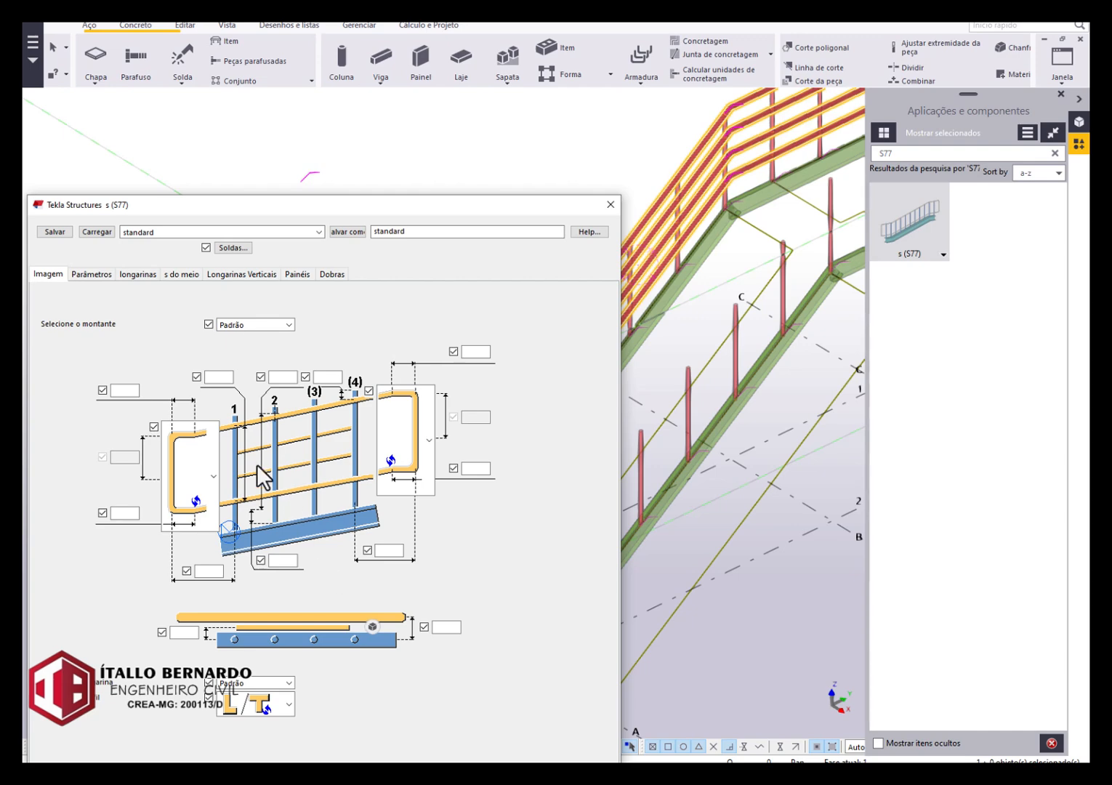
drag(291, 214, 438, 125)
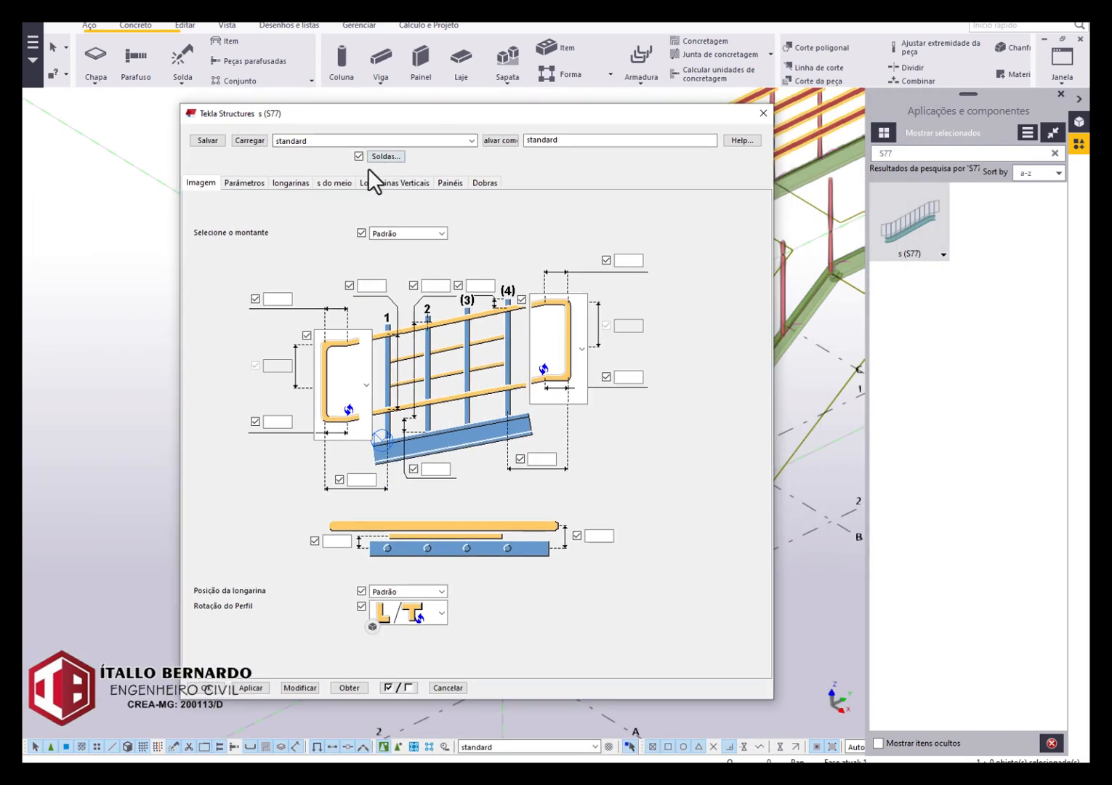
click(298, 183)
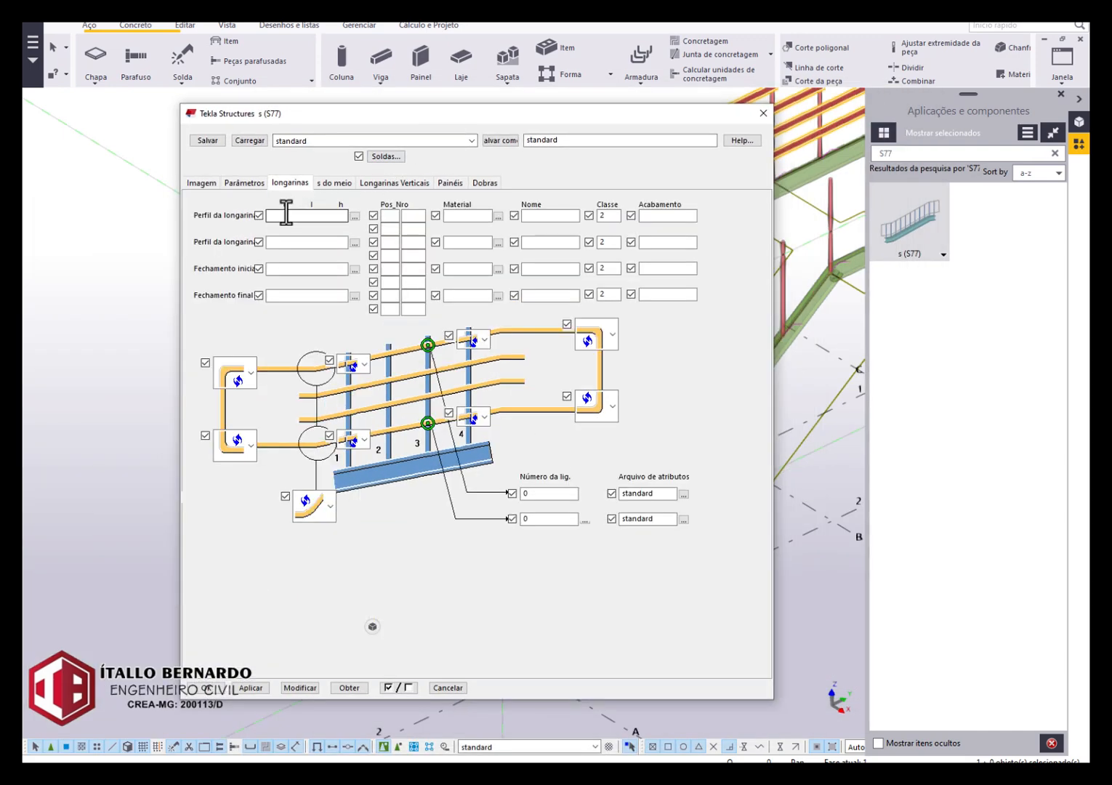
drag(538, 115, 969, 94)
scroll(102, 296, down, 3)
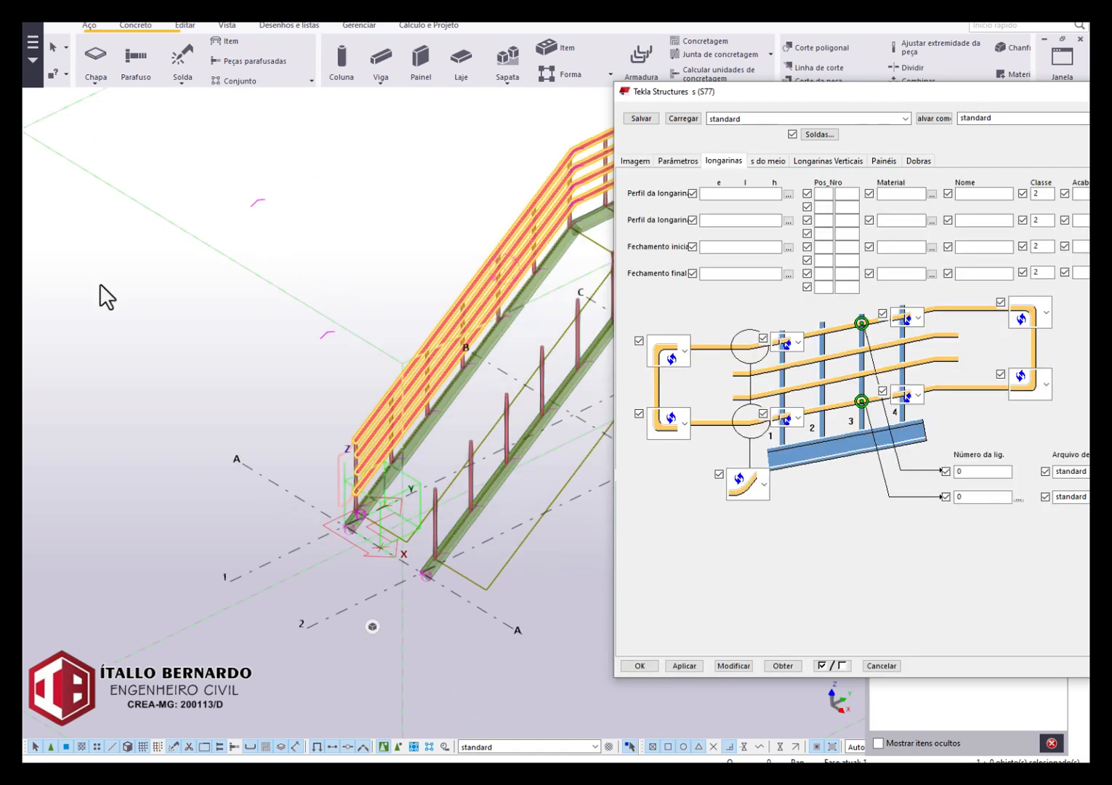
scroll(194, 338, up, 4)
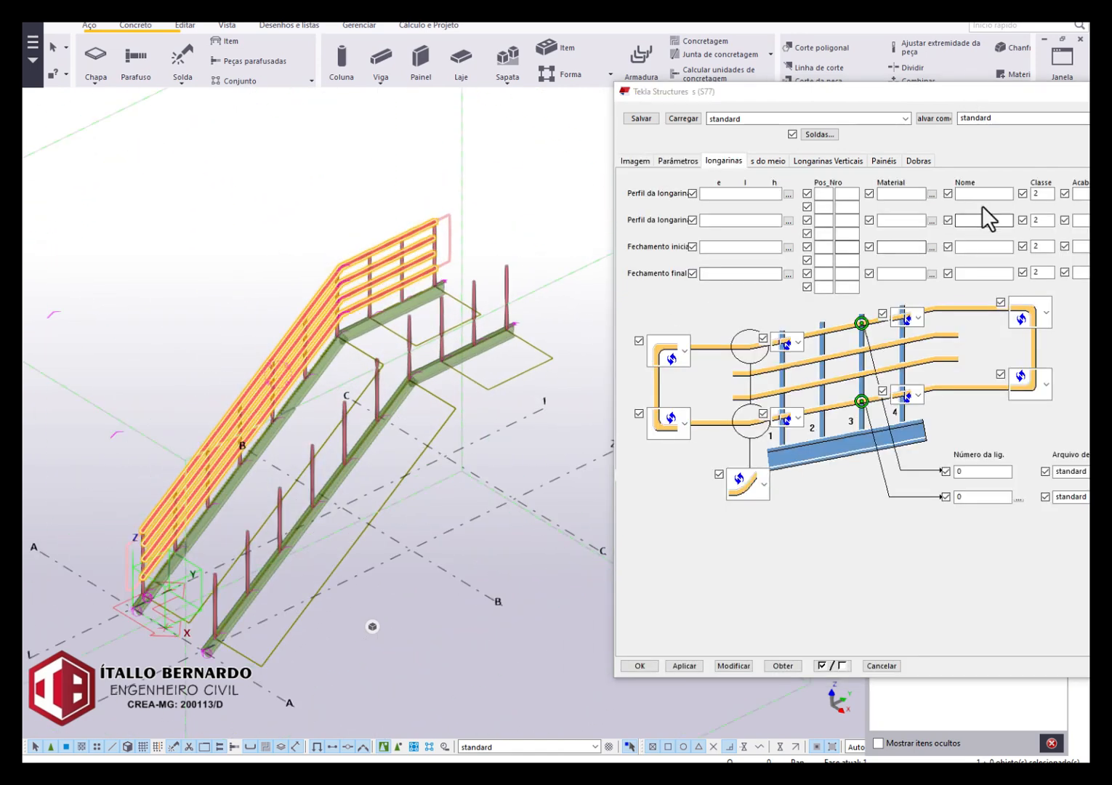
Set the class of both longarina profiles and the start and end closures to 6, and modify the railing.
click(1043, 194)
text(6)
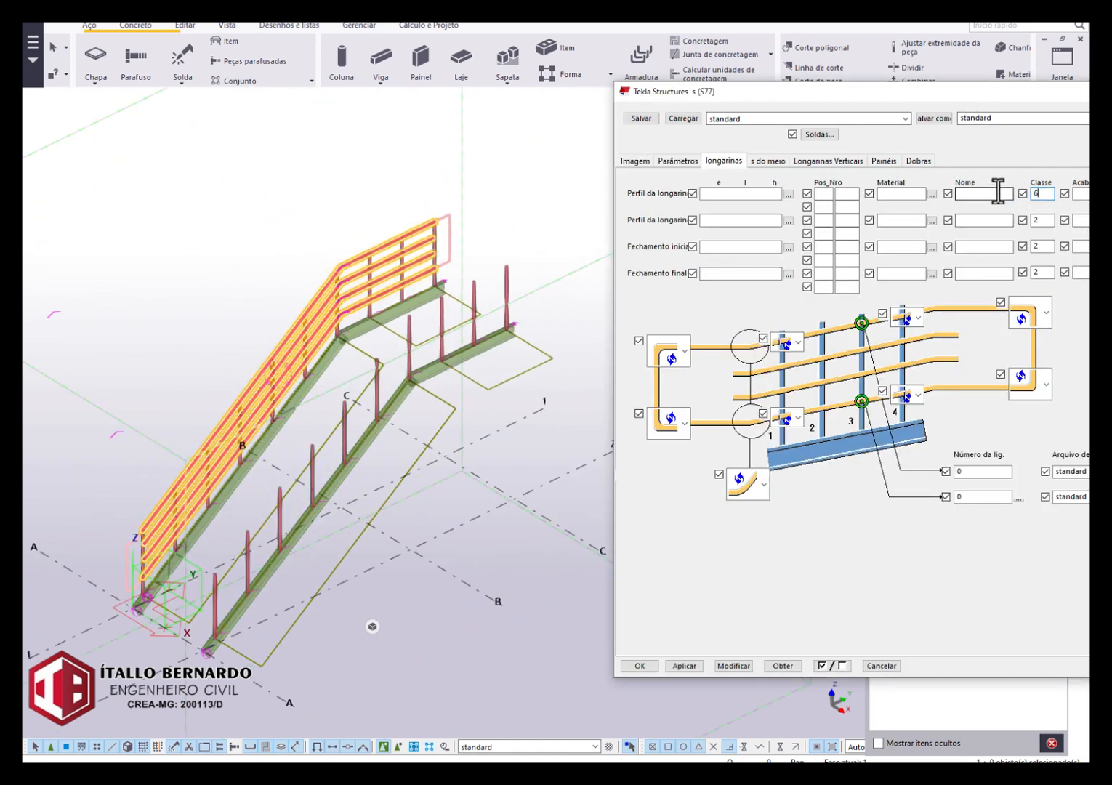
click(1039, 220)
text(6)
click(1042, 246)
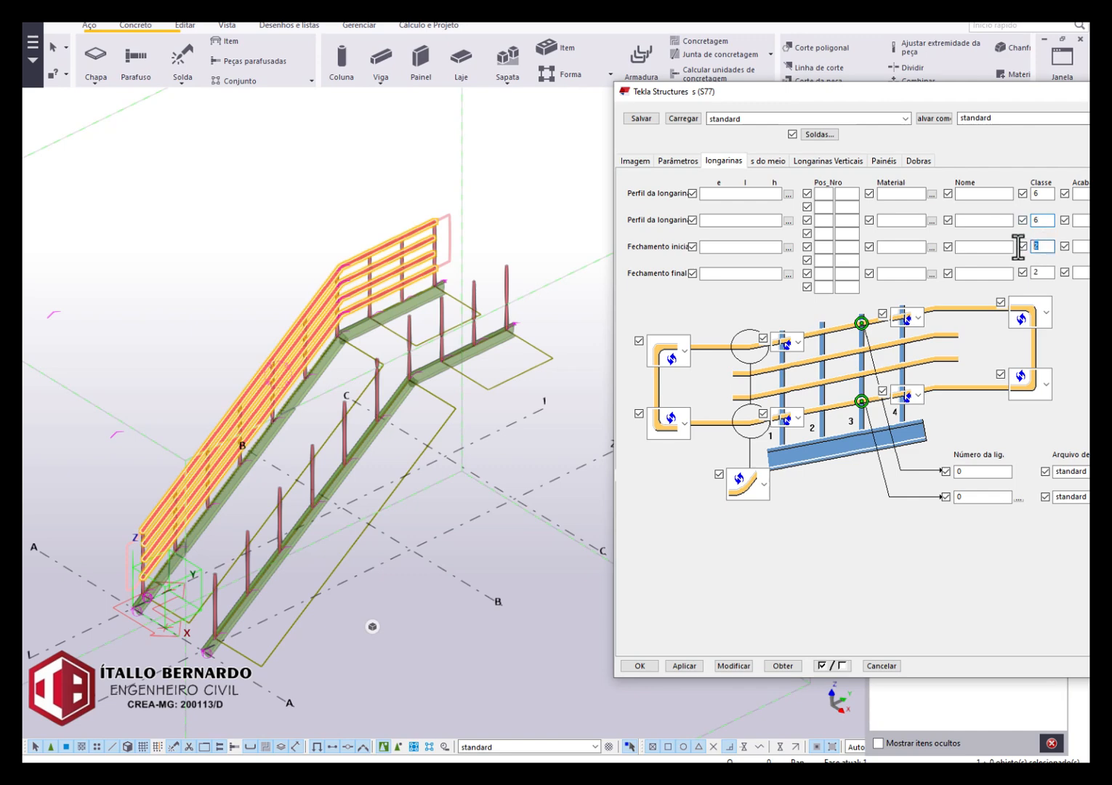
text(6)
click(1042, 272)
text(6)
click(731, 663)
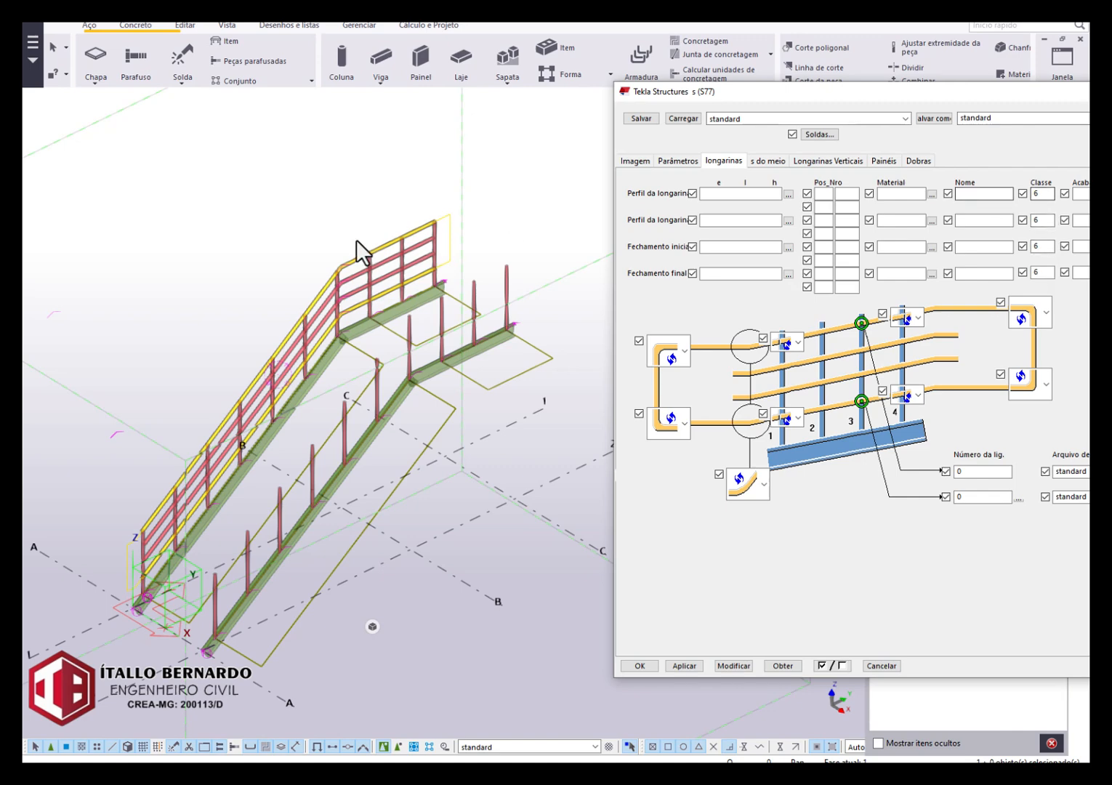
Open the profile catalogue for the first longarina profile and choose the Ø circular tube section.
scroll(422, 240, up, 3)
scroll(436, 282, down, 2)
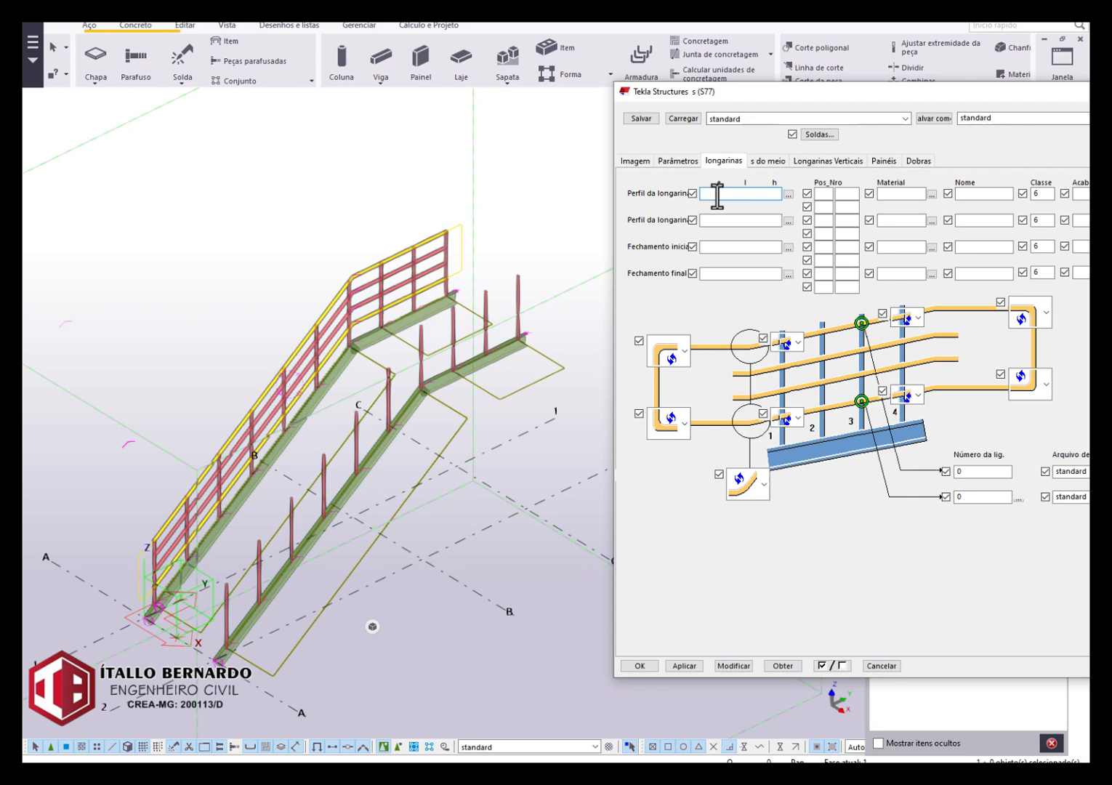
drag(757, 194, 486, 222)
key(Delete)
click(788, 194)
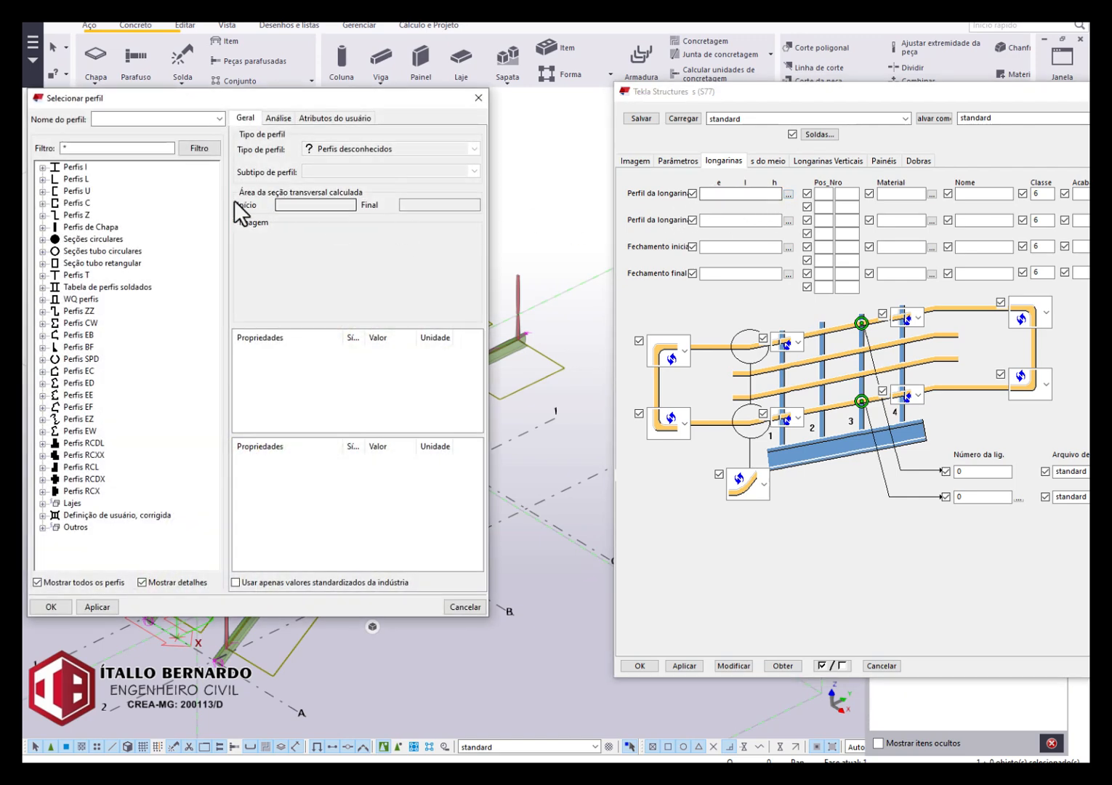
click(42, 250)
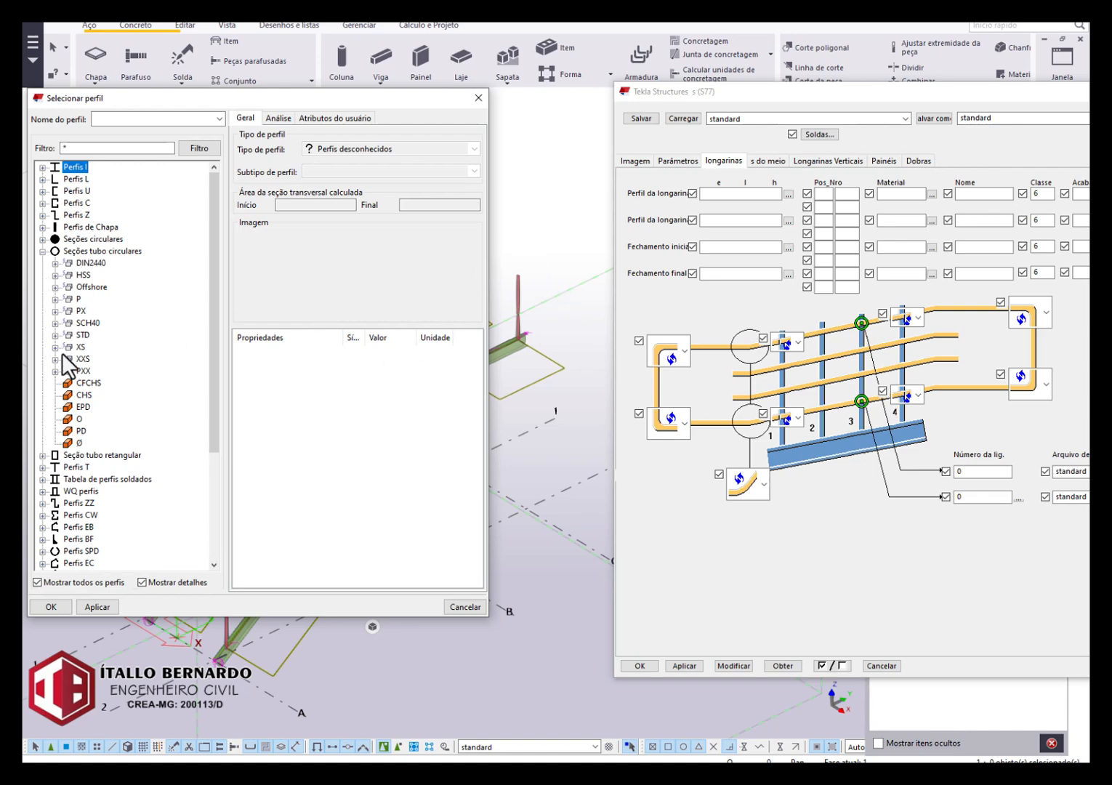
click(78, 443)
Set the tube's diameter to 38.1 mm and its plate thickness to 3 mm, and assign it to the first longarina profile.
click(395, 353)
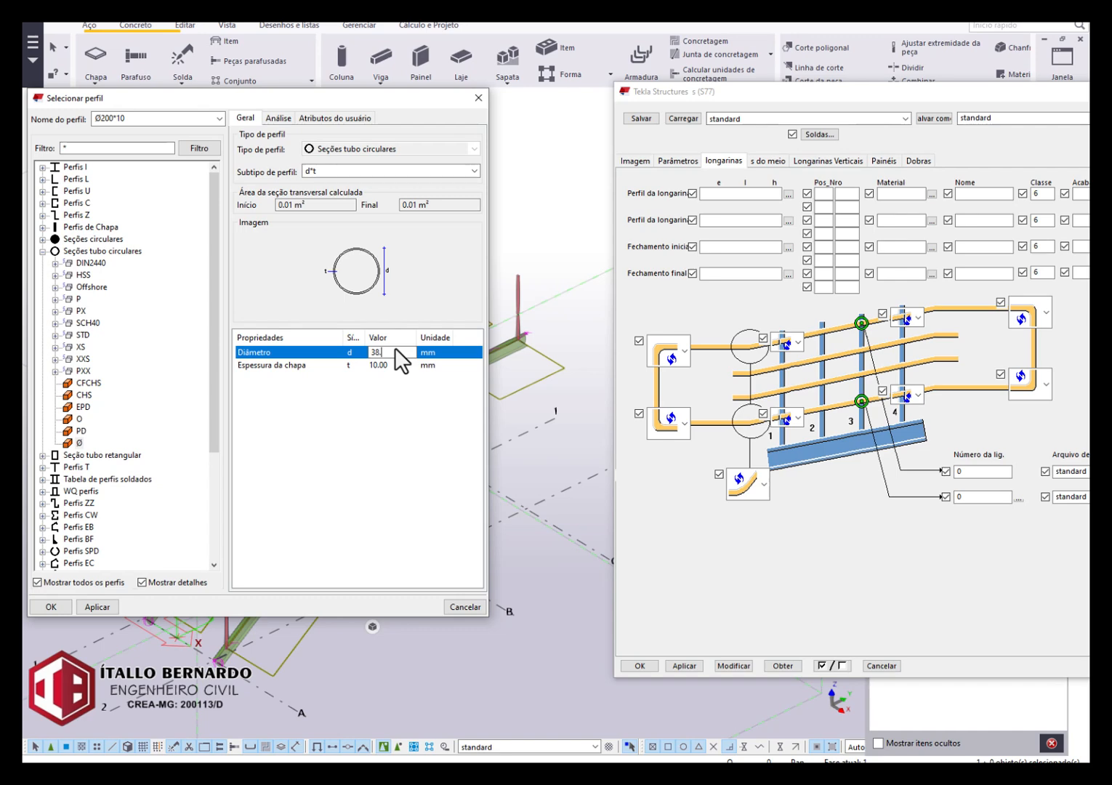
text(38.1)
key(Return)
key(Down)
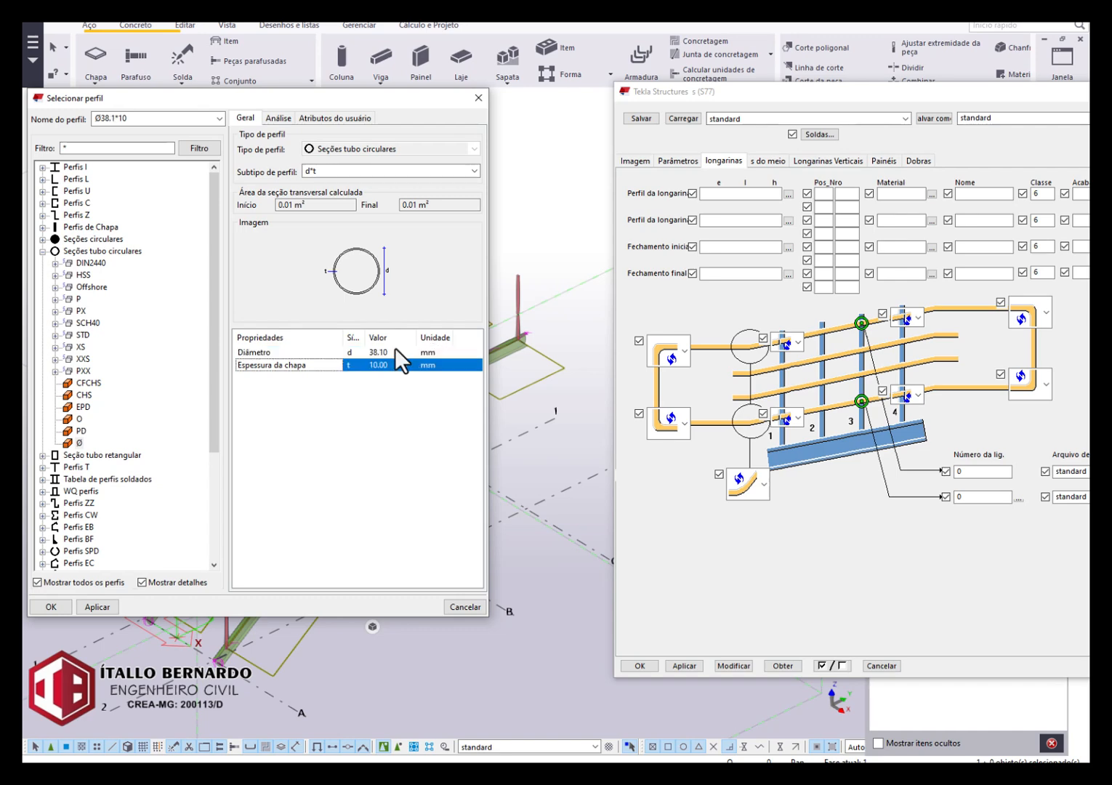
click(385, 366)
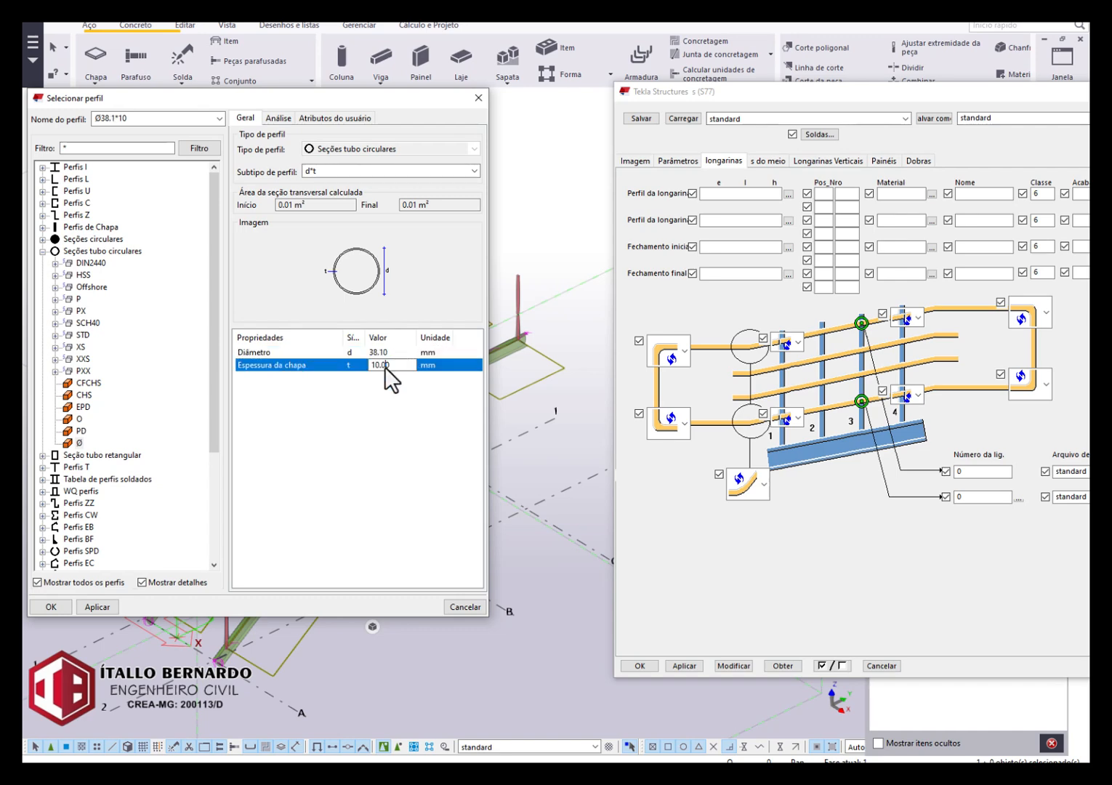
text(3)
click(93, 607)
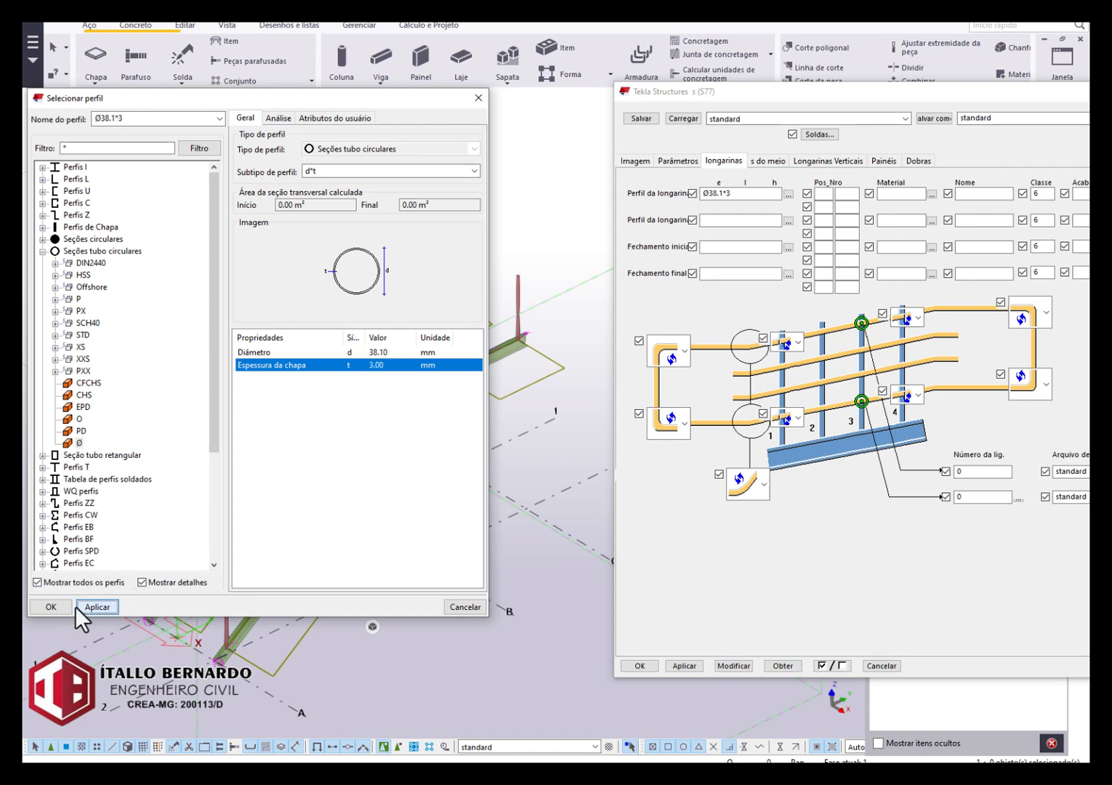
click(37, 608)
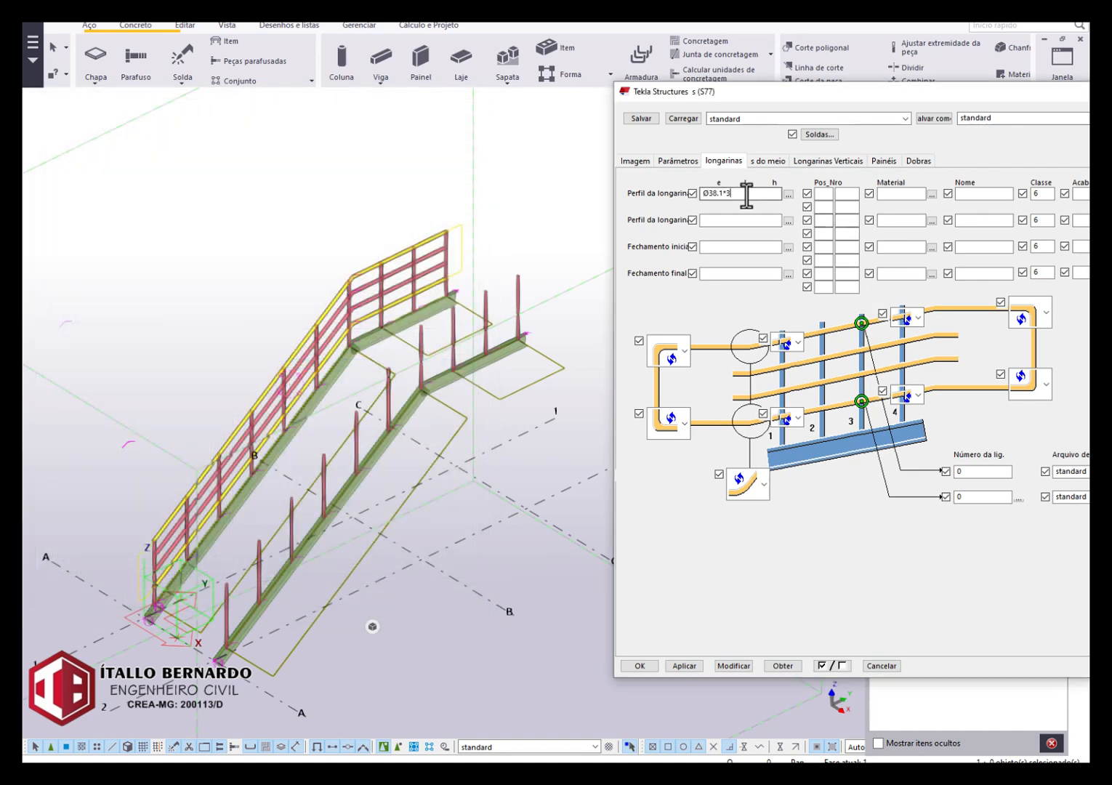
Copy the profile Ø38.1*3 to the second longarina profile and to the start and end closures.
click(704, 221)
click(743, 269)
text(Ø38.1*3)
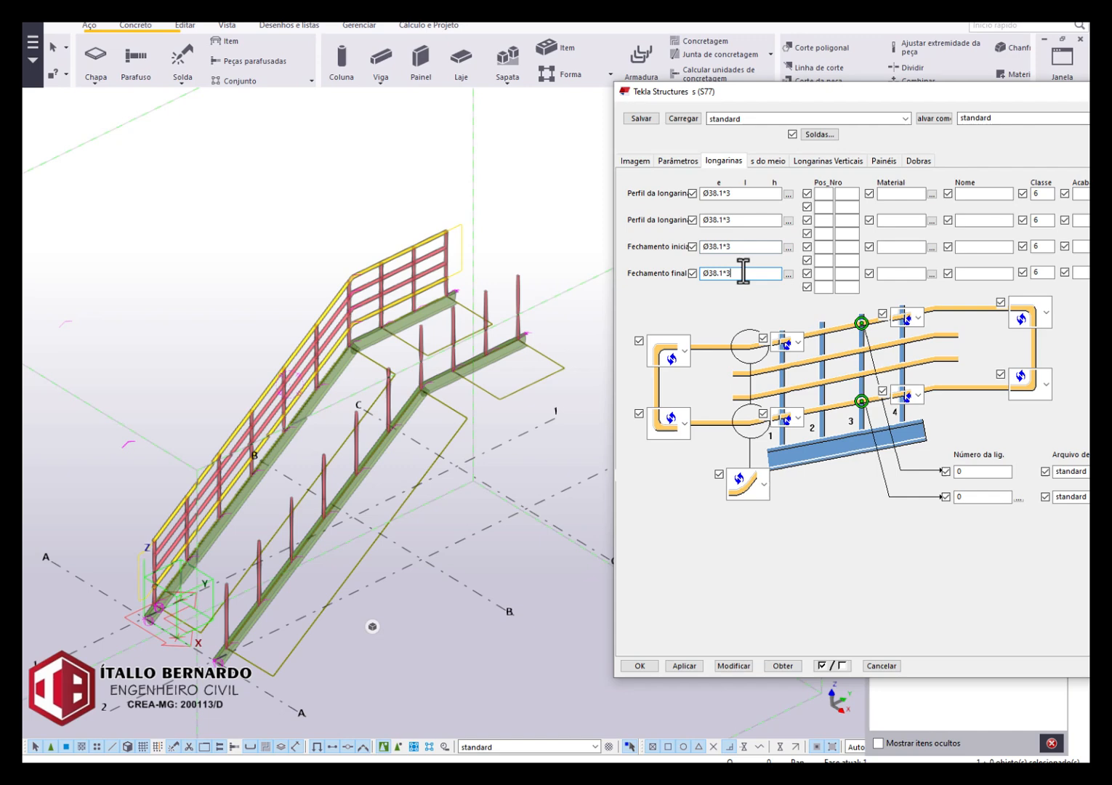
Set the material of both longarina profiles and the start and end closures to A36, and modify the railing.
text(A)
click(898, 193)
text(A)
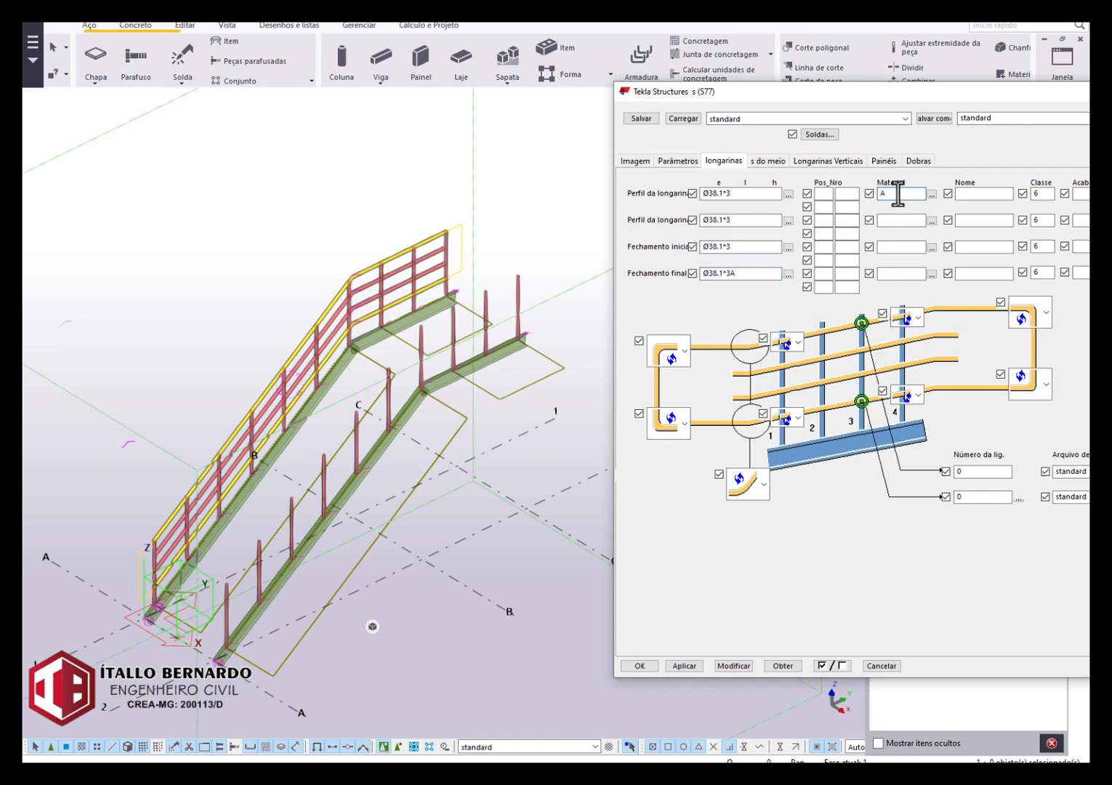
click(777, 273)
key(BackSpace)
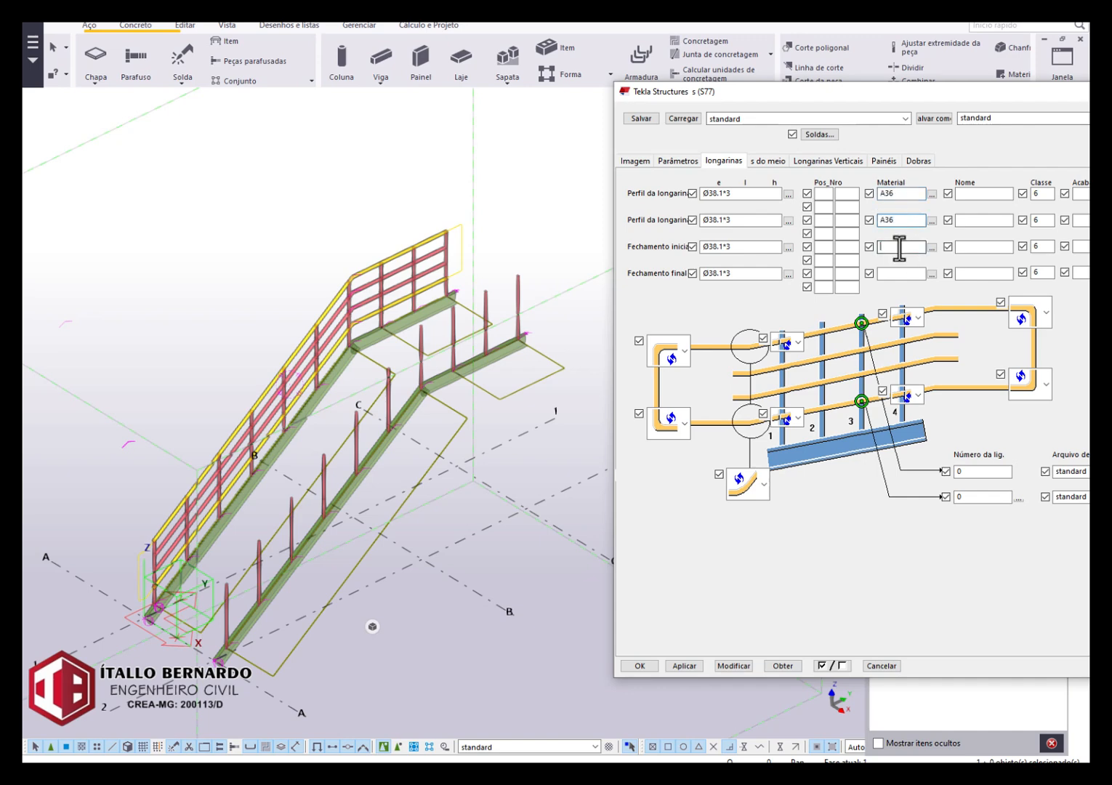
text(A36)
click(901, 273)
text(A36)
click(738, 664)
Examine the closure at the railing's upper end and how it joins the longarinas.
scroll(220, 633, up, 3)
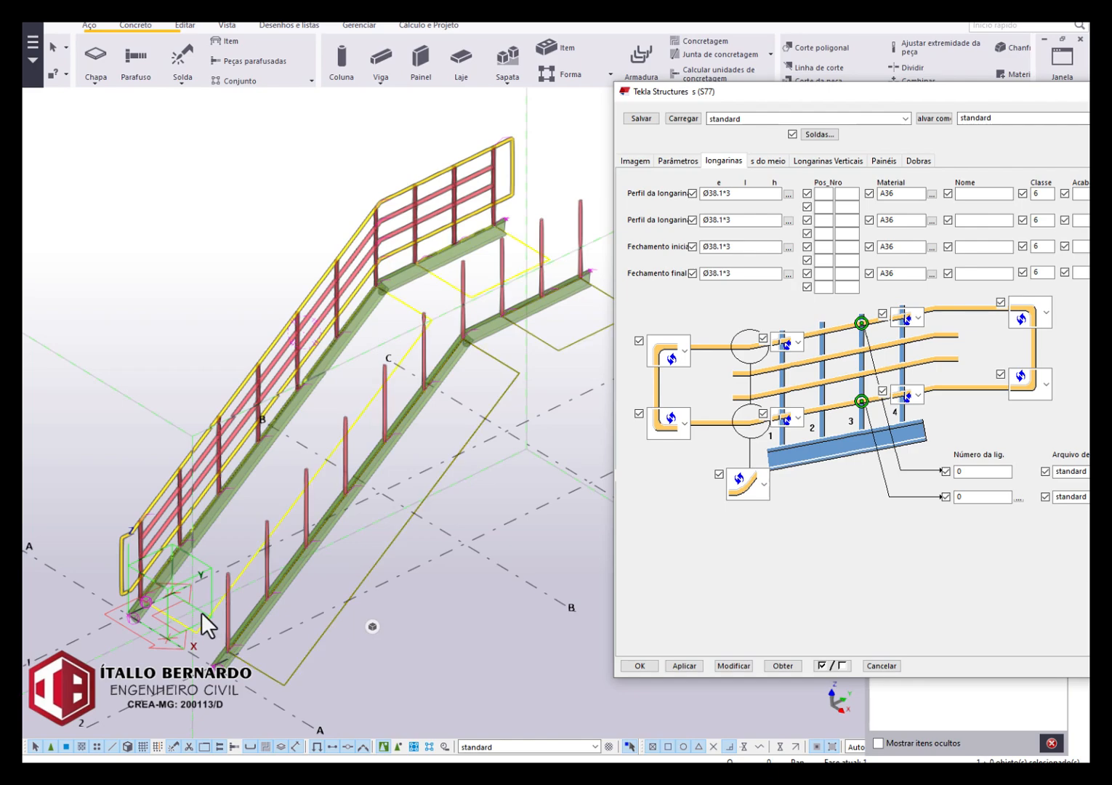
scroll(562, 168, up, 5)
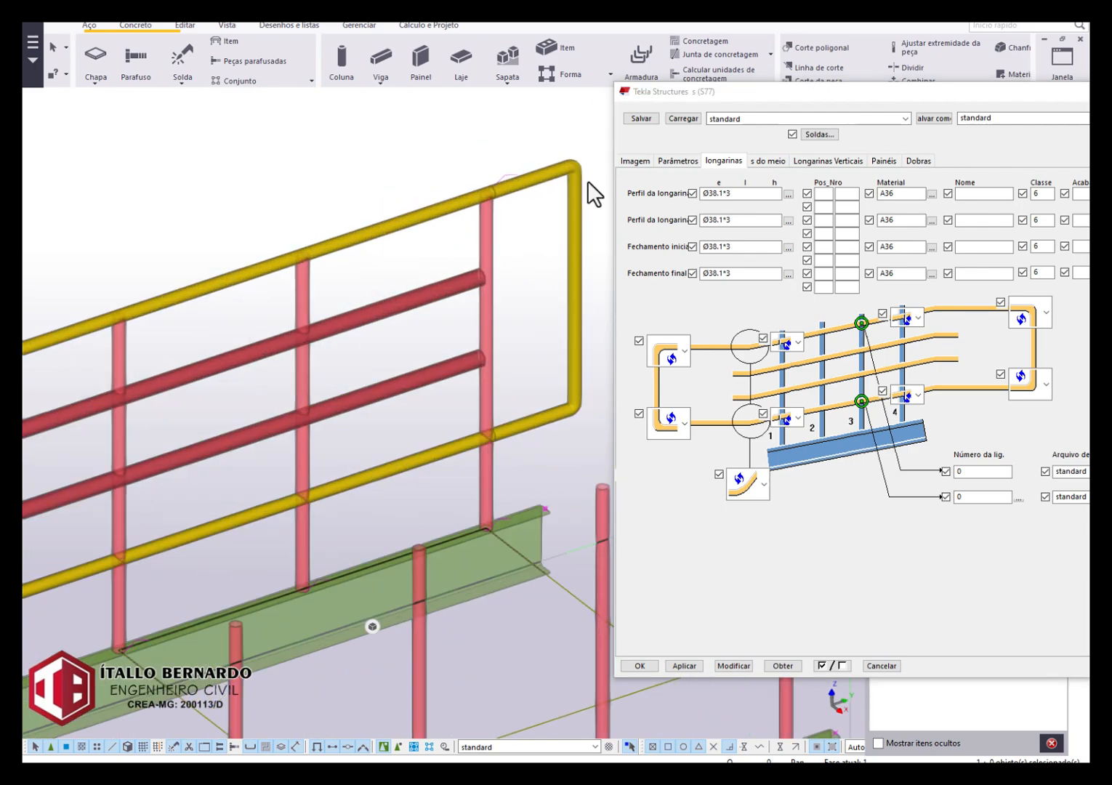
scroll(587, 182, up, 5)
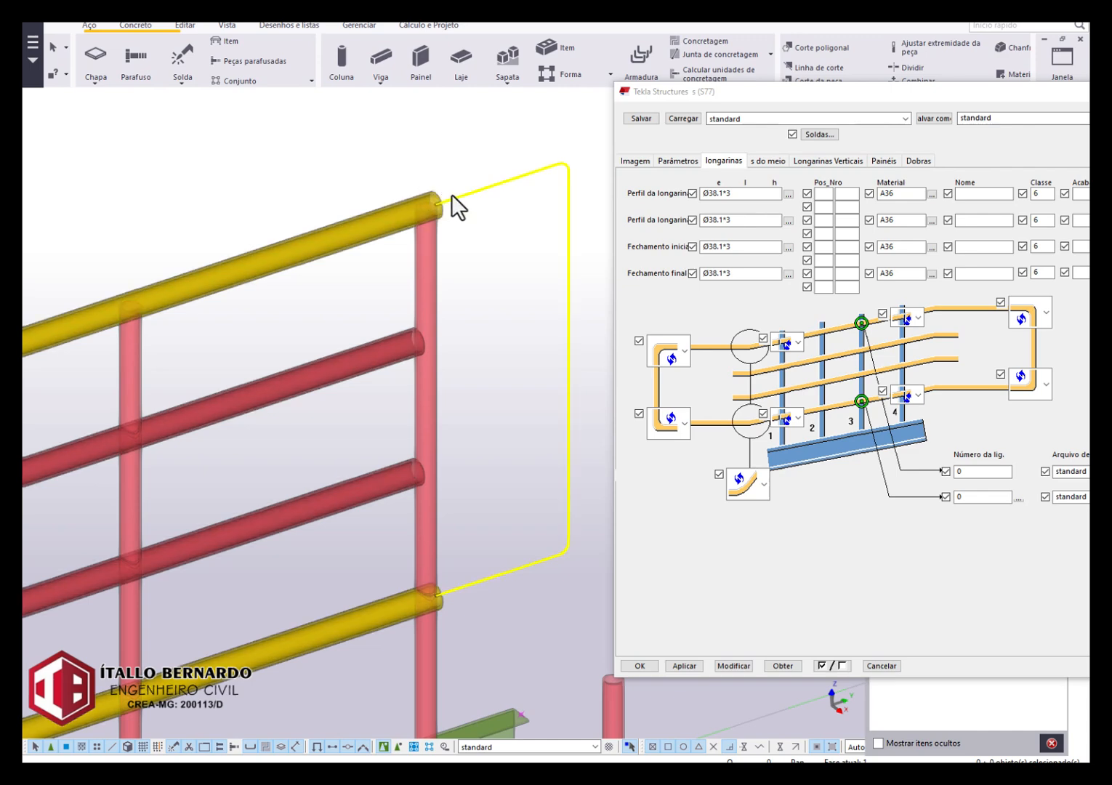
click(576, 194)
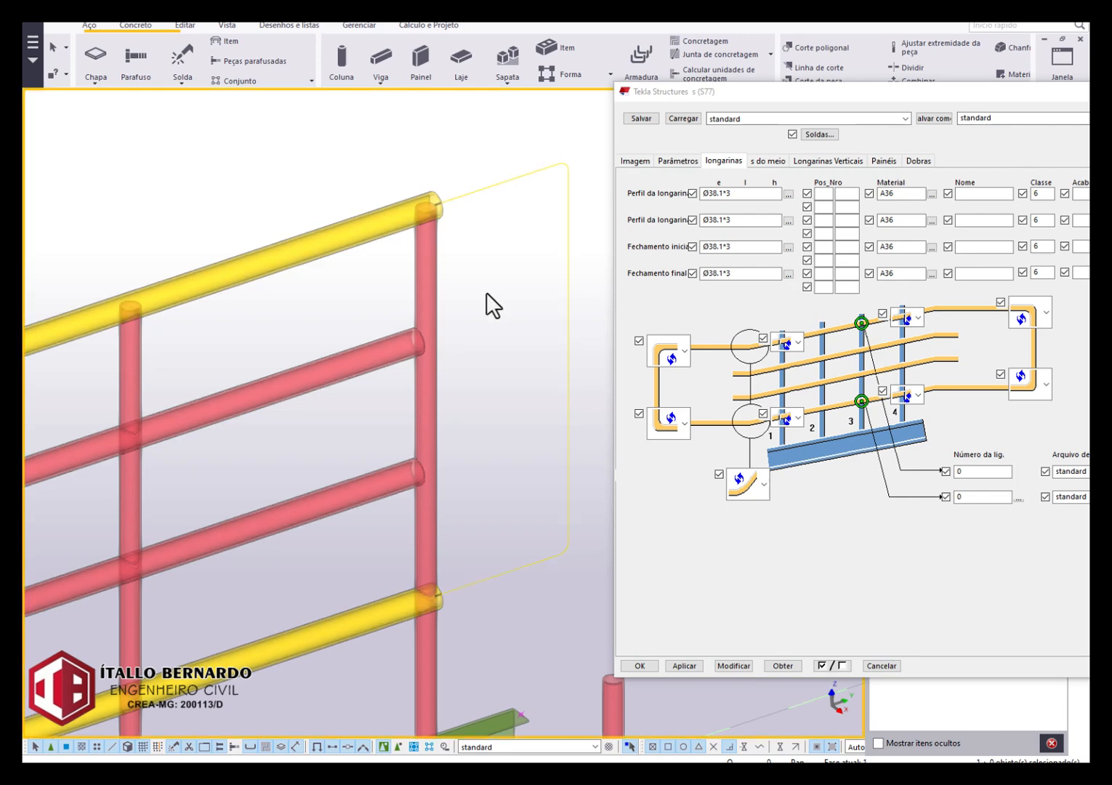
key(Escape)
scroll(486, 292, down, 6)
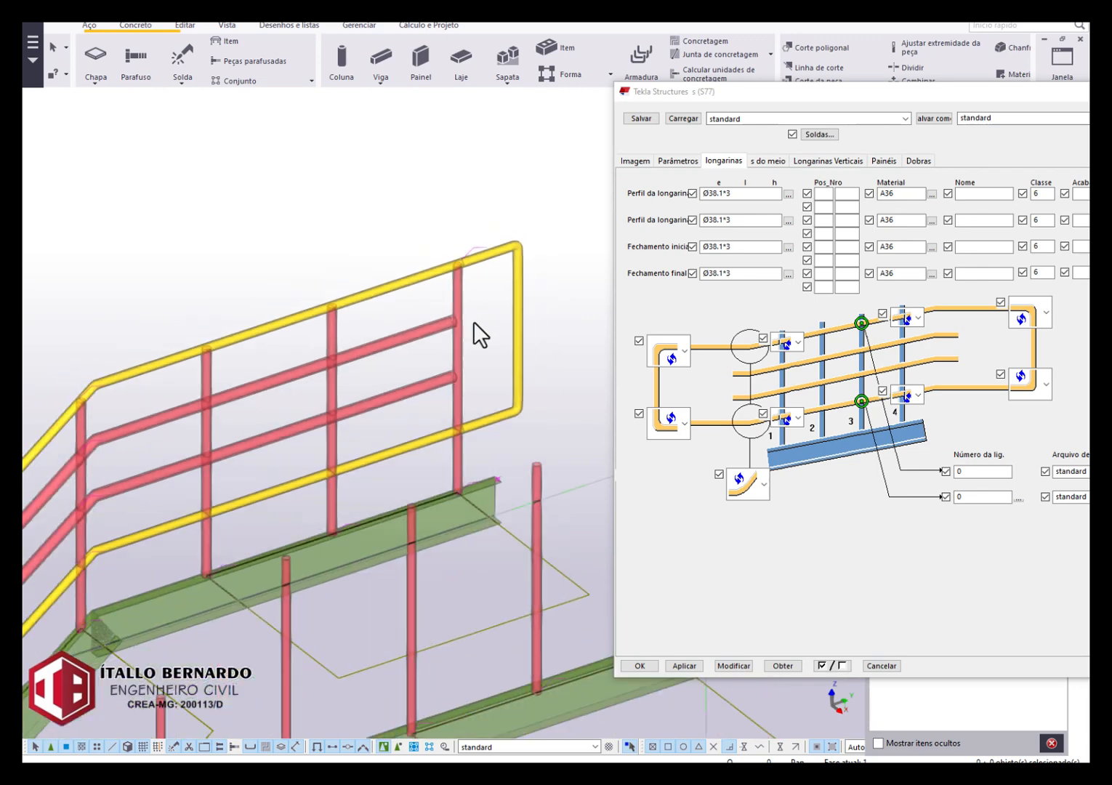
scroll(476, 324, down, 2)
scroll(459, 204, up, 2)
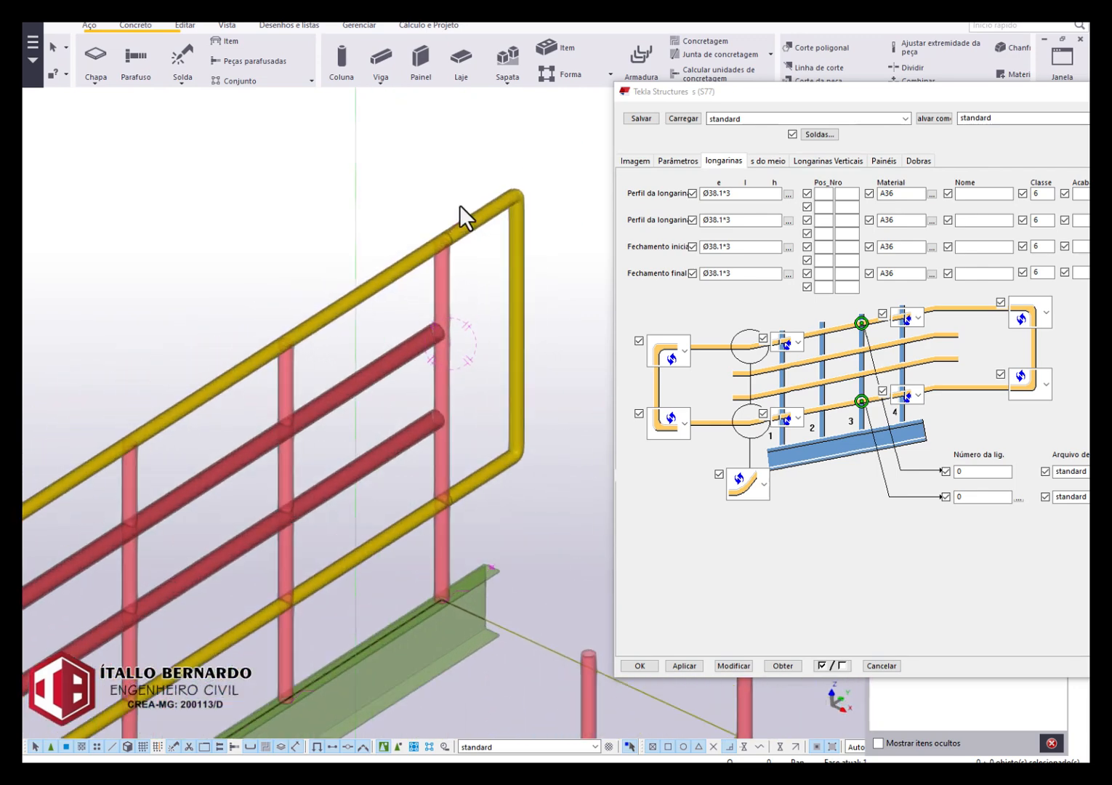
scroll(440, 302, down, 3)
scroll(453, 282, up, 2)
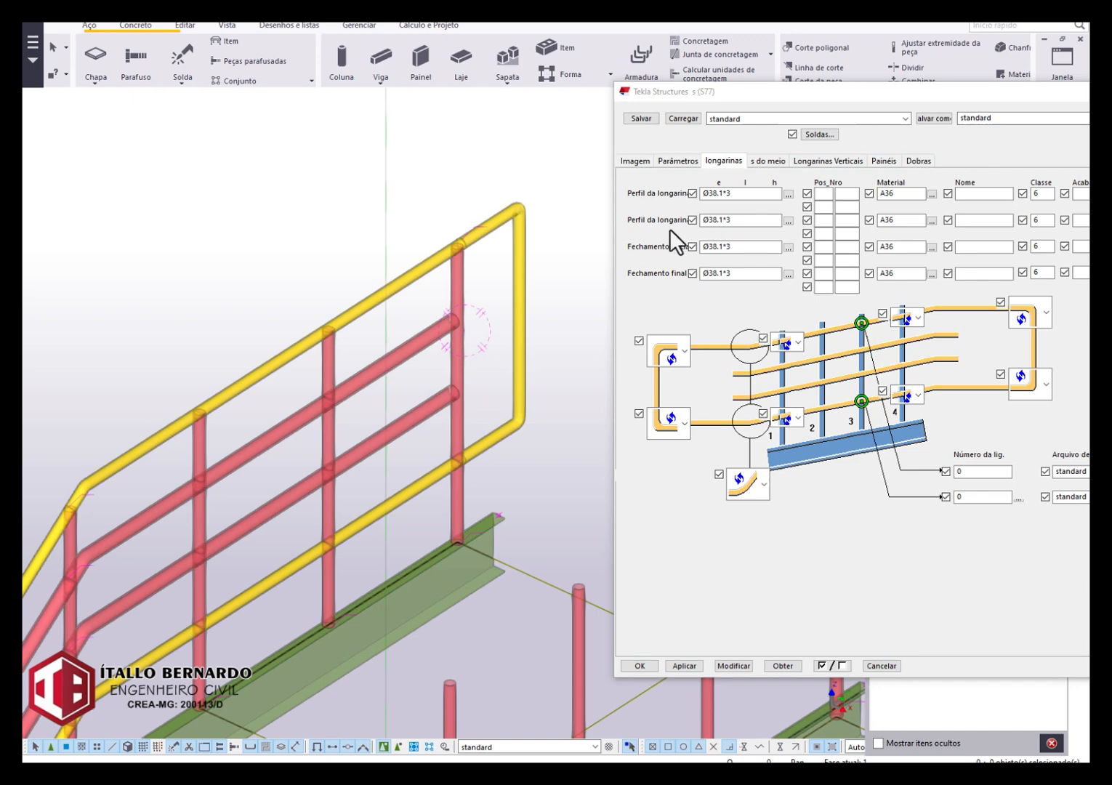
Try the profile Ø200*3 for the start and end closures and modify the railing.
drag(717, 248, 710, 249)
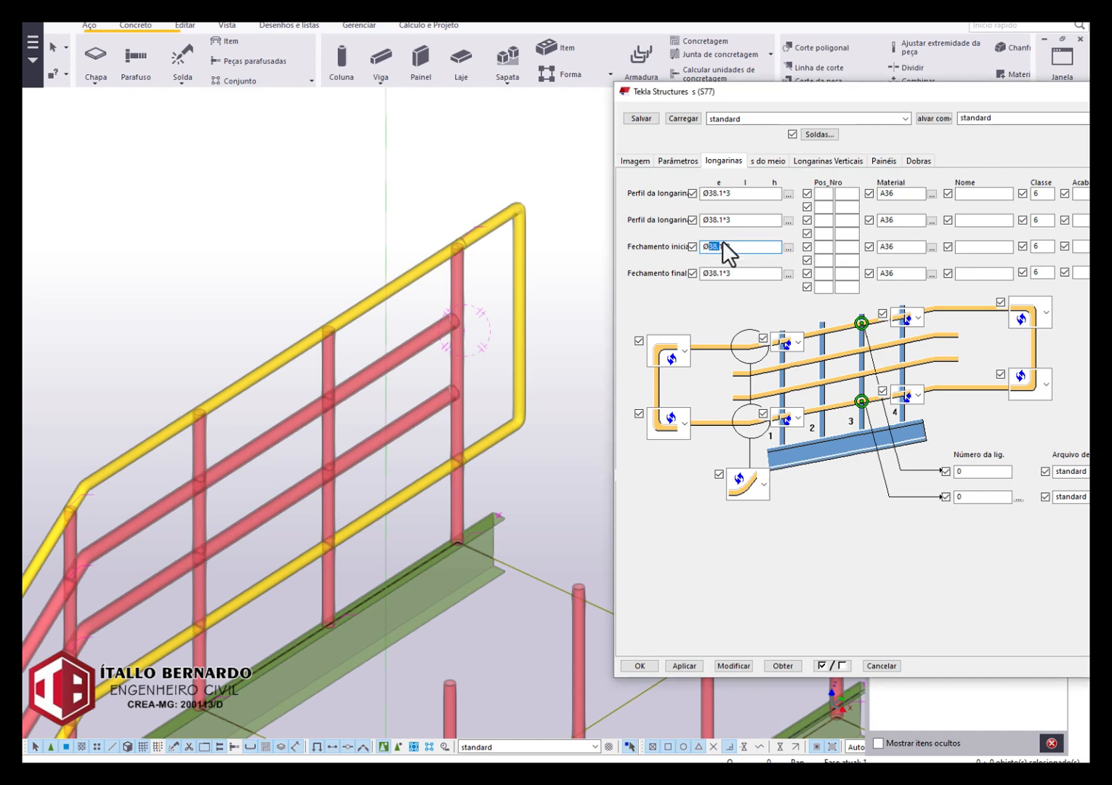
text(38)
key(BackSpace)
text(200)
double_click(721, 273)
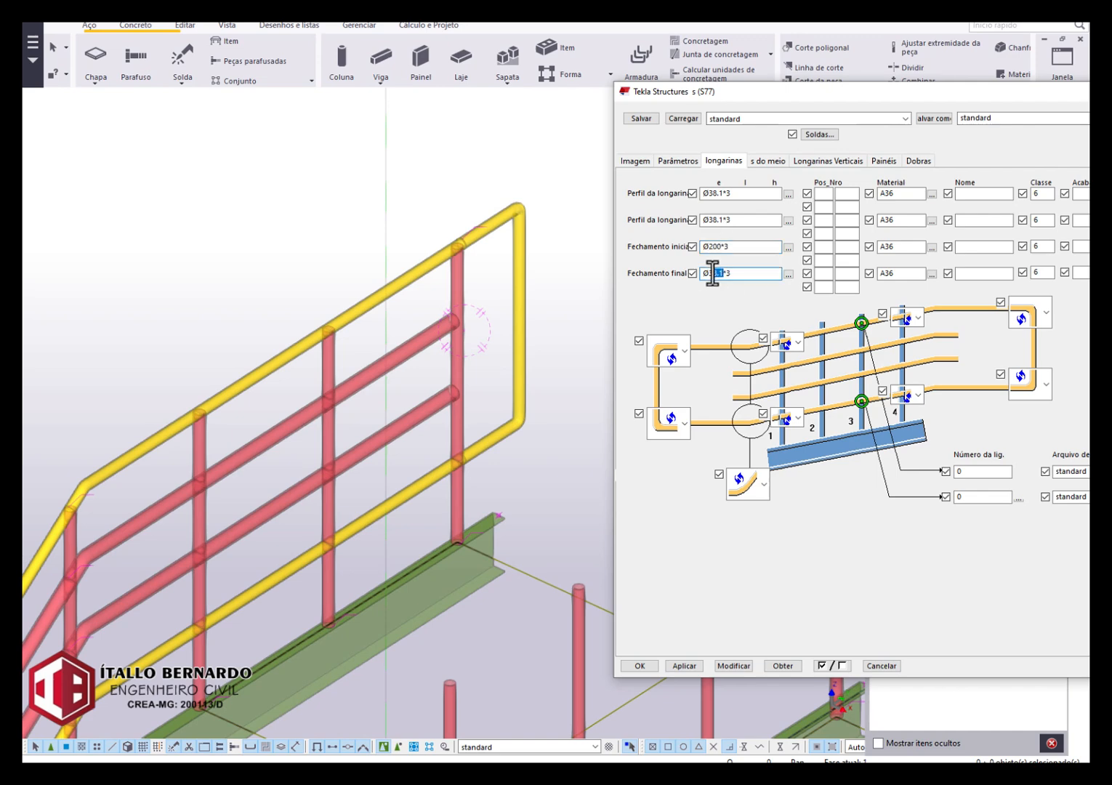
text(200)
click(733, 666)
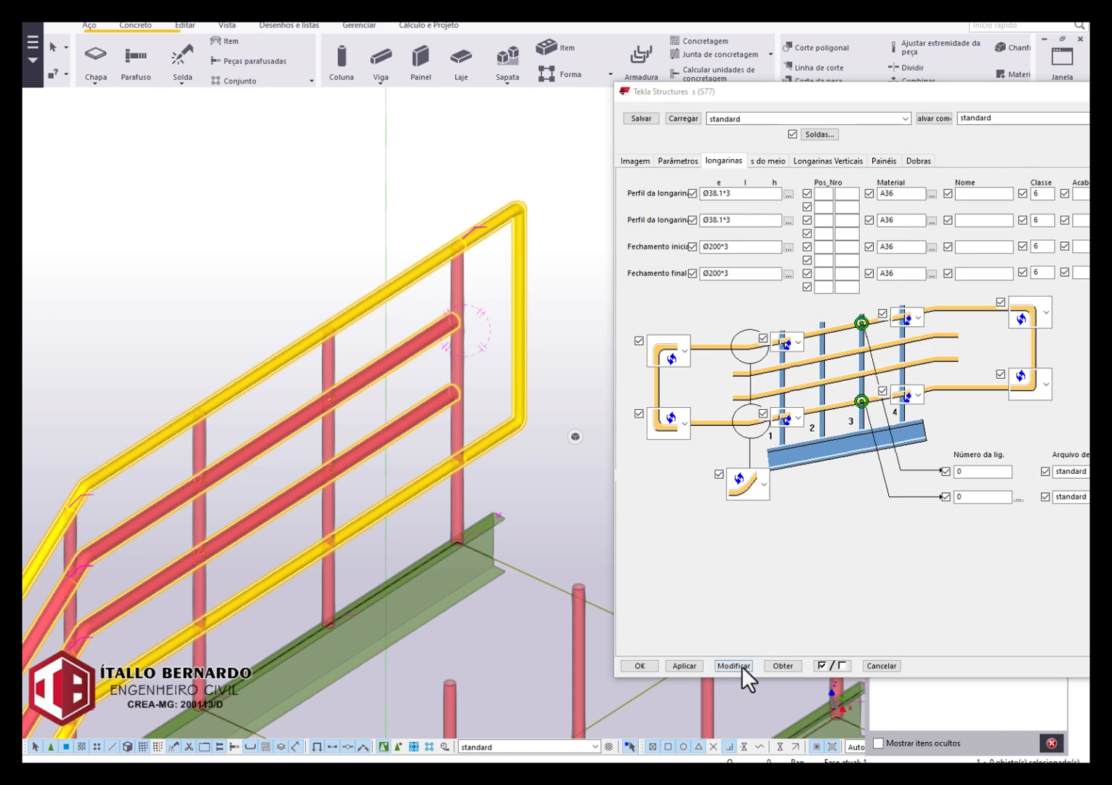
scroll(415, 329, down, 1)
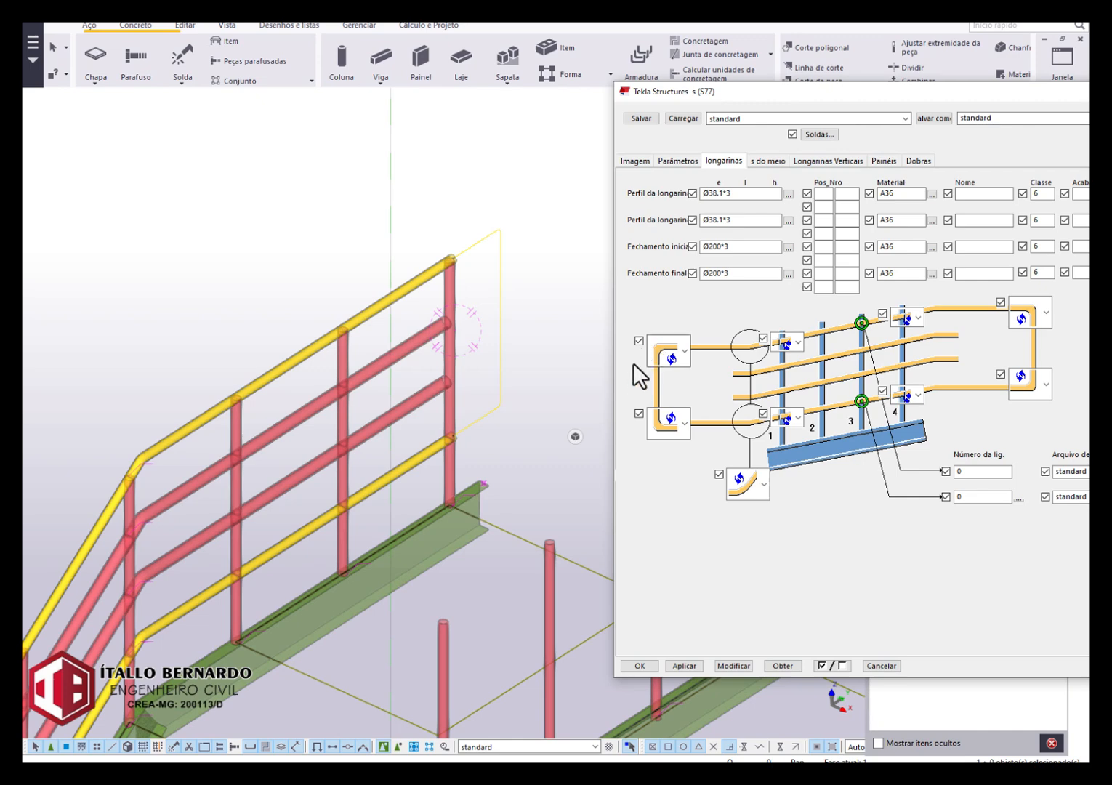
Copy the second longarina's profile Ø38.1*3 back to the start and end closures.
click(723, 275)
drag(739, 224, 675, 214)
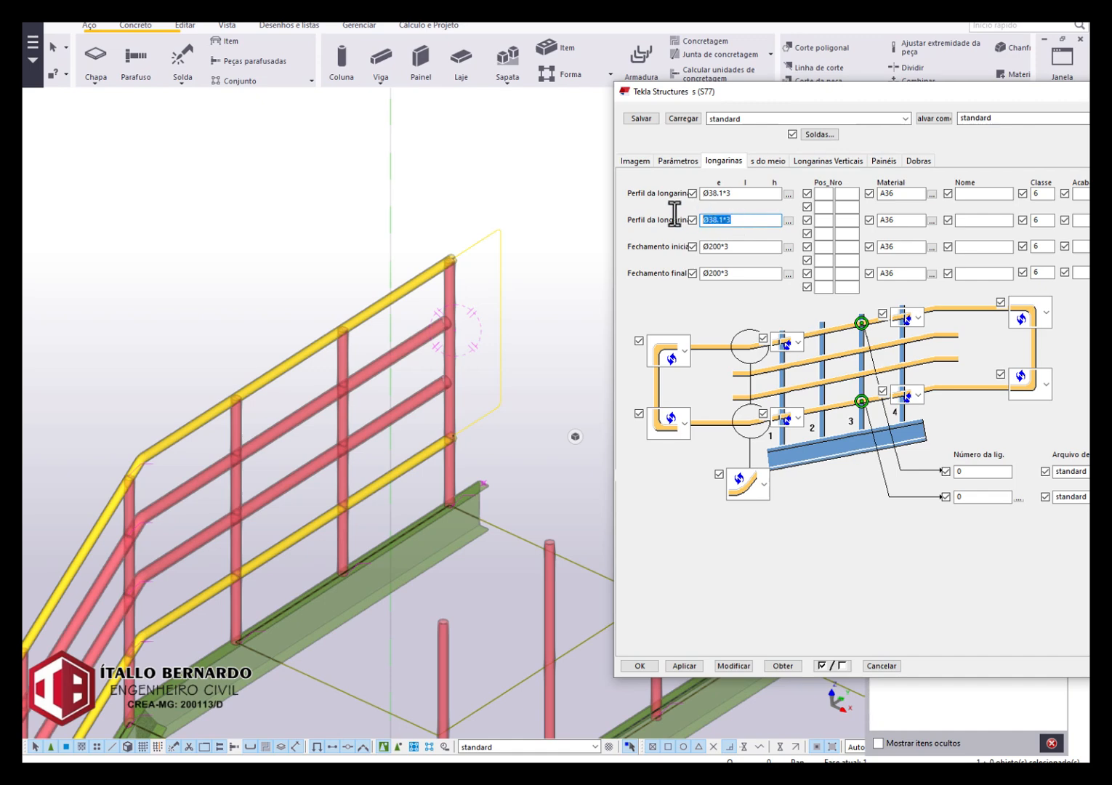
key(ctrl+c)
drag(730, 247, 667, 244)
key(ctrl+v)
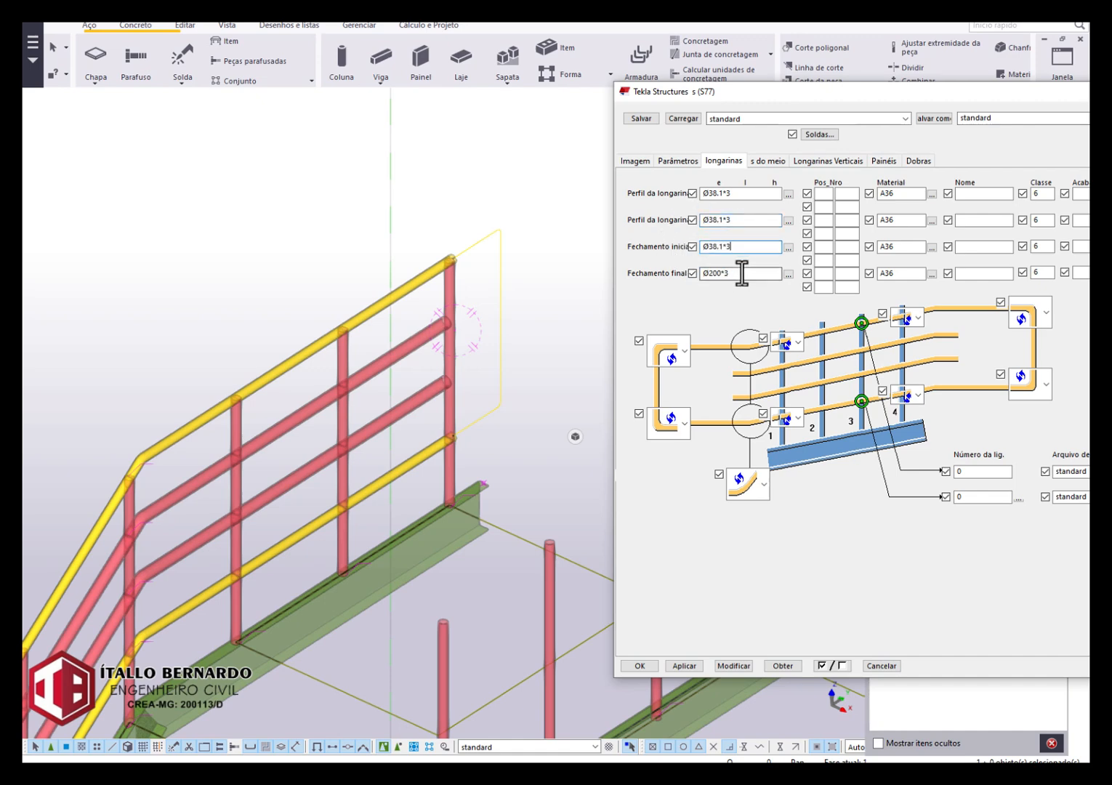
drag(737, 272, 683, 276)
key(ctrl+v)
Set the class of the start and end closures to 5 and modify the railing.
double_click(1039, 248)
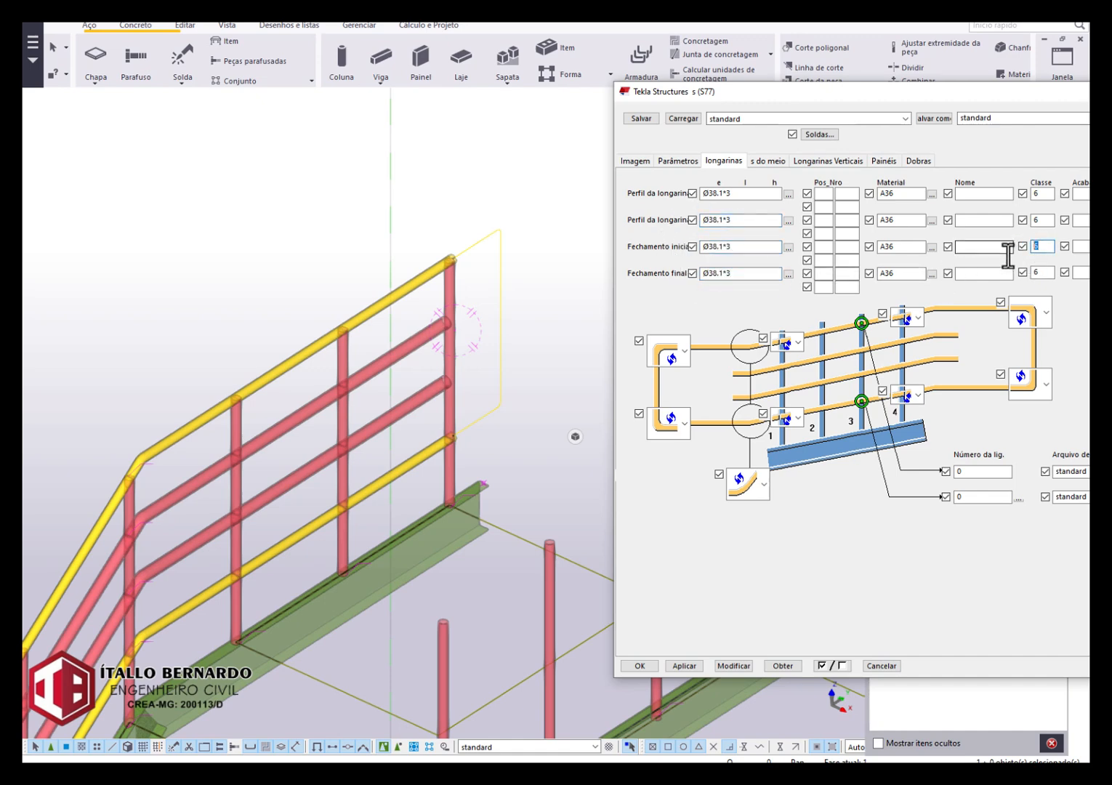
text(5)
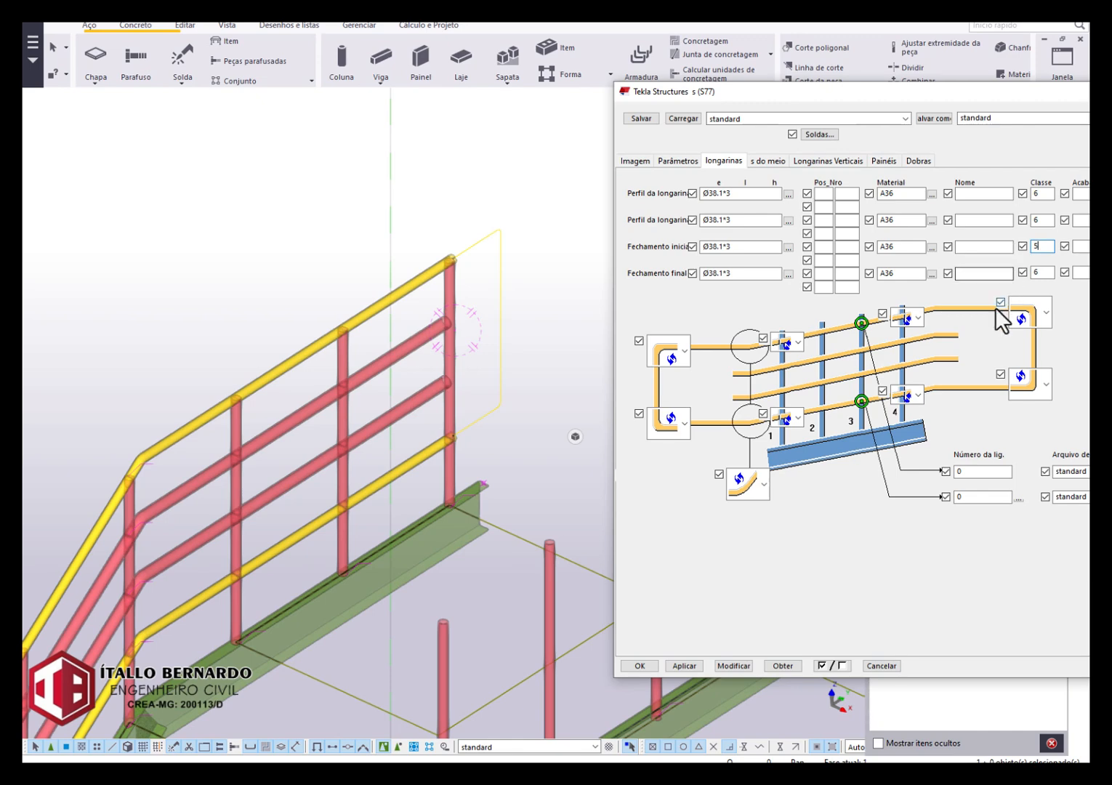
text(5)
click(733, 665)
Examine the closures at both ends of the railing and compare them with their profile and class settings.
scroll(504, 349, down, 4)
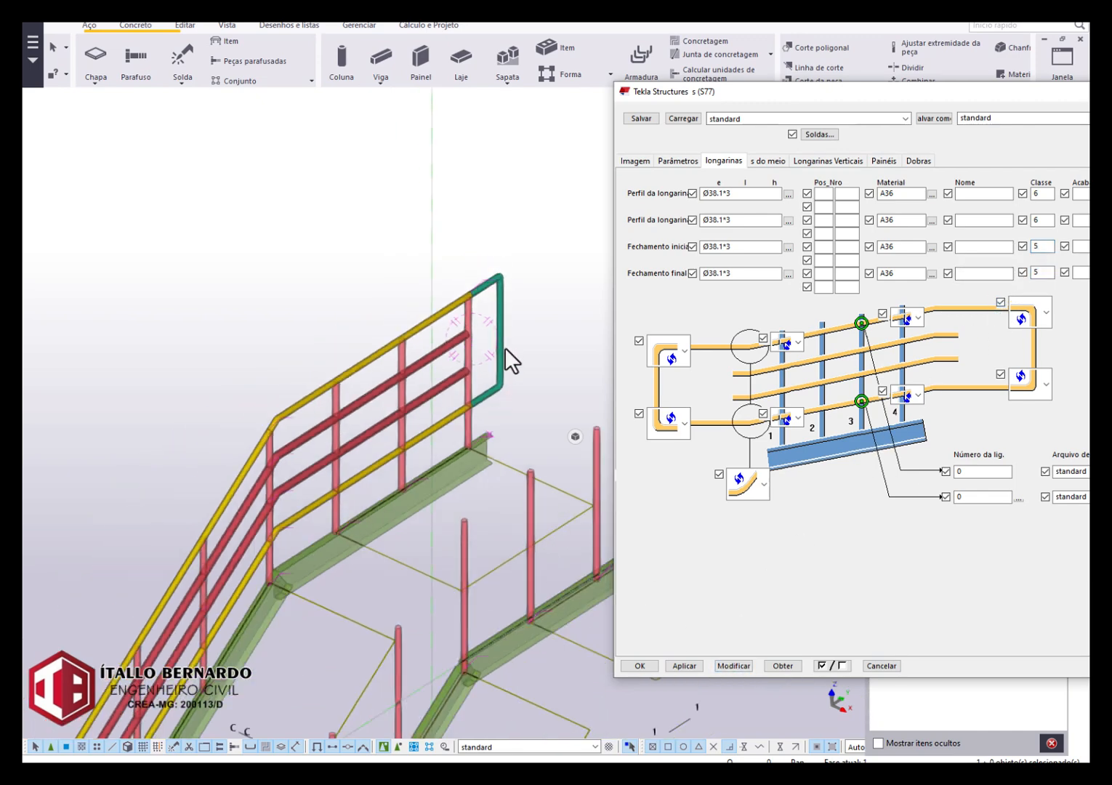
scroll(533, 368, up, 3)
scroll(293, 509, up, 6)
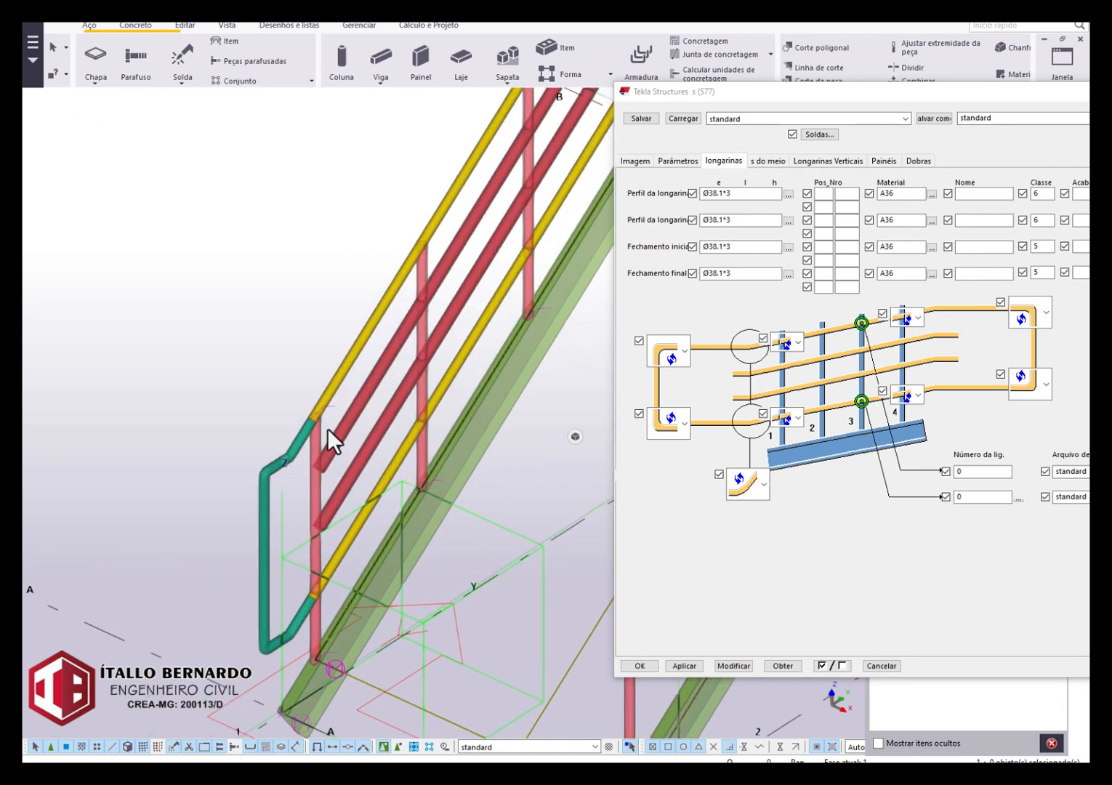
scroll(327, 427, down, 3)
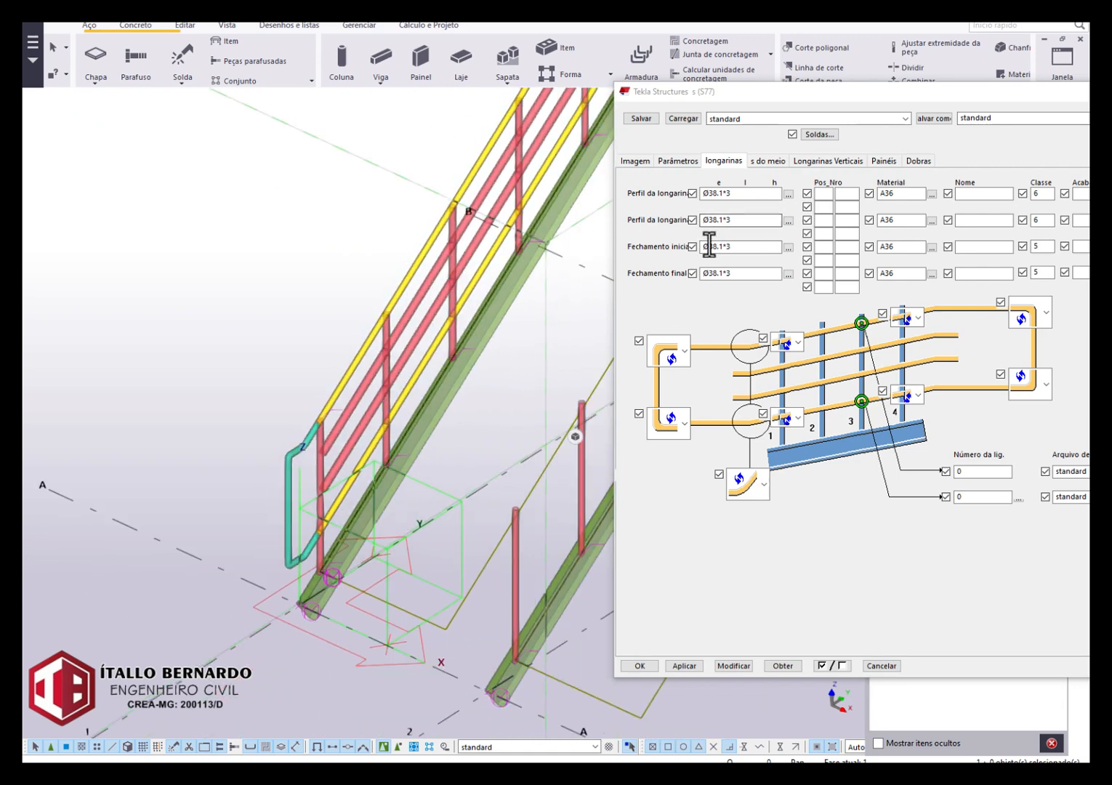
double_click(709, 246)
double_click(727, 273)
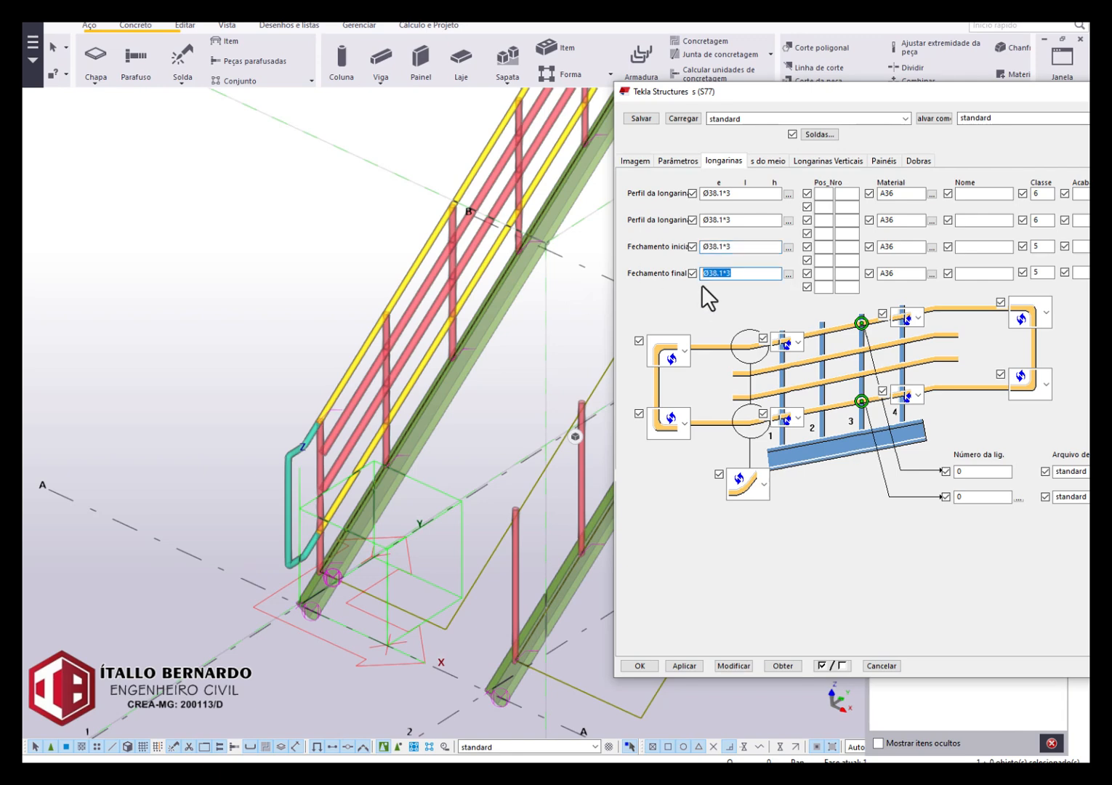
click(1042, 272)
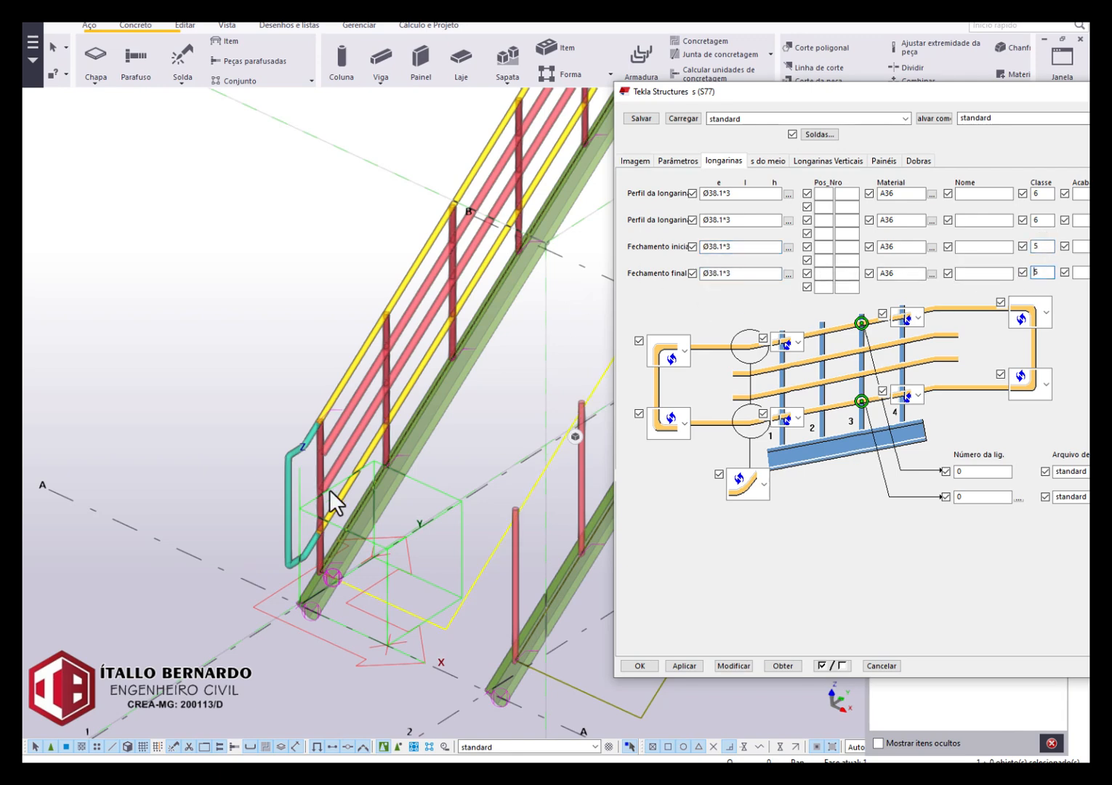
scroll(307, 447, down, 5)
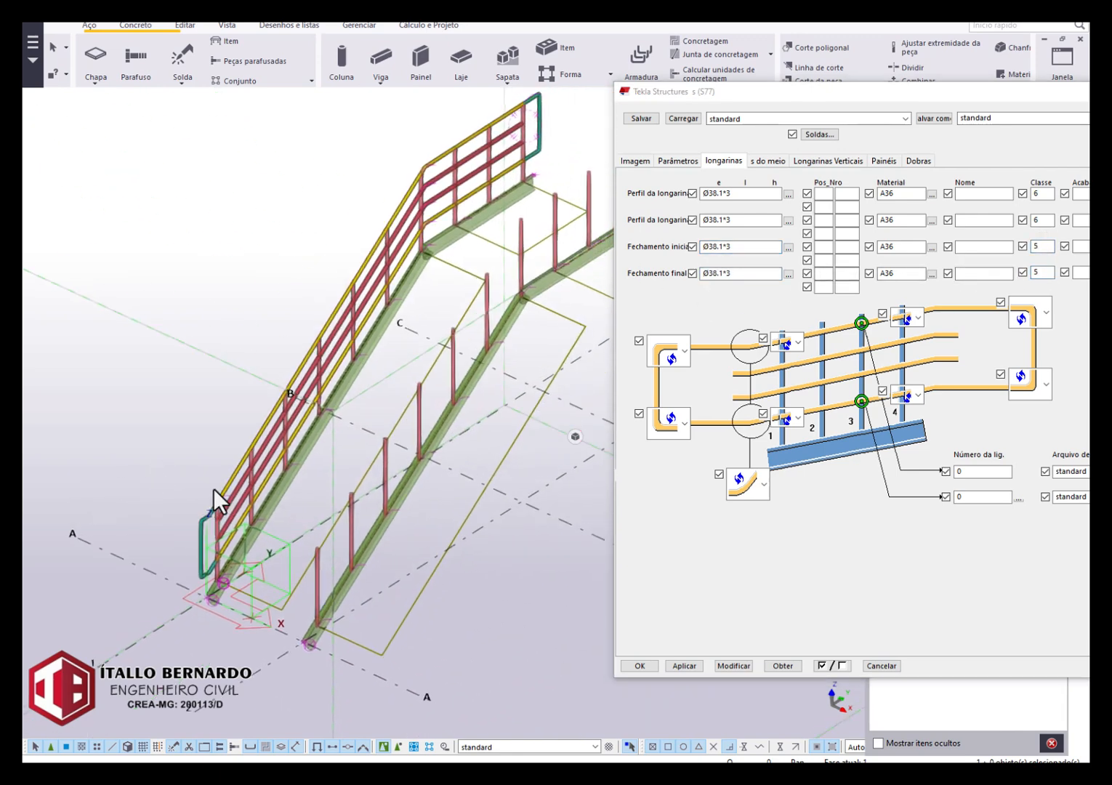
mouse_move(376, 246)
ctrl+middle_down()
mouse_move(313, 224)
mouse_move(384, 234)
ctrl+middle_up()
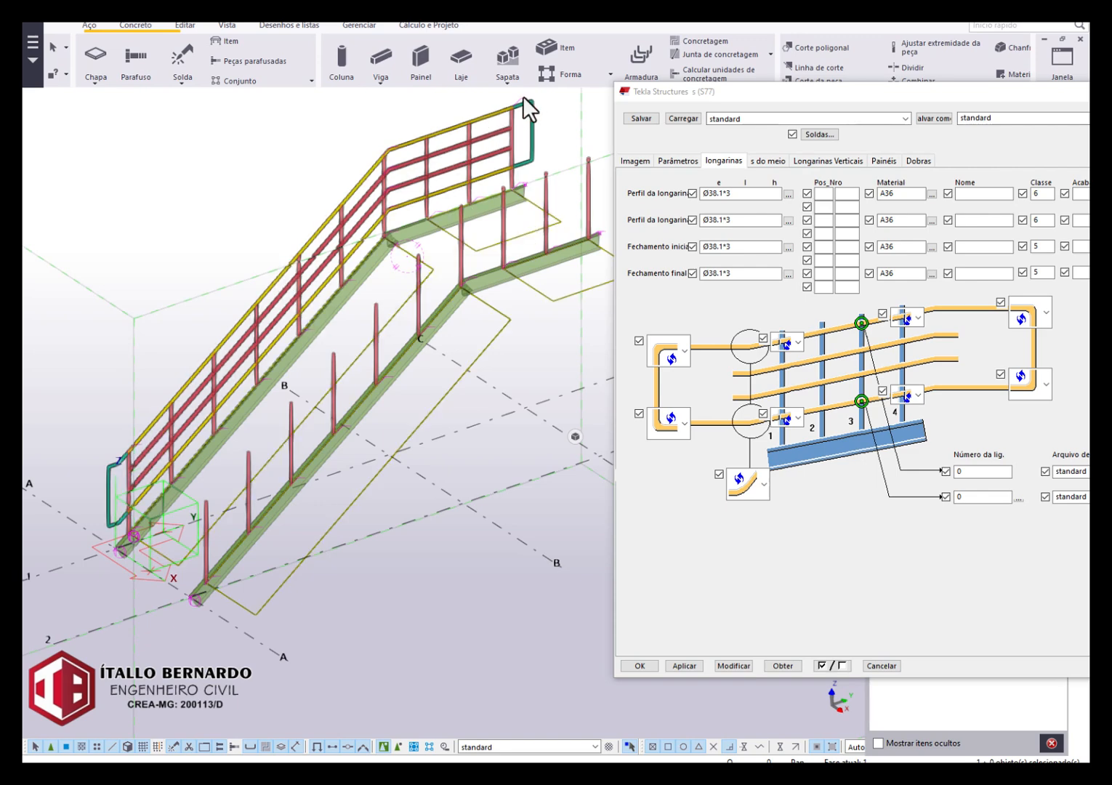
scroll(391, 227, down, 2)
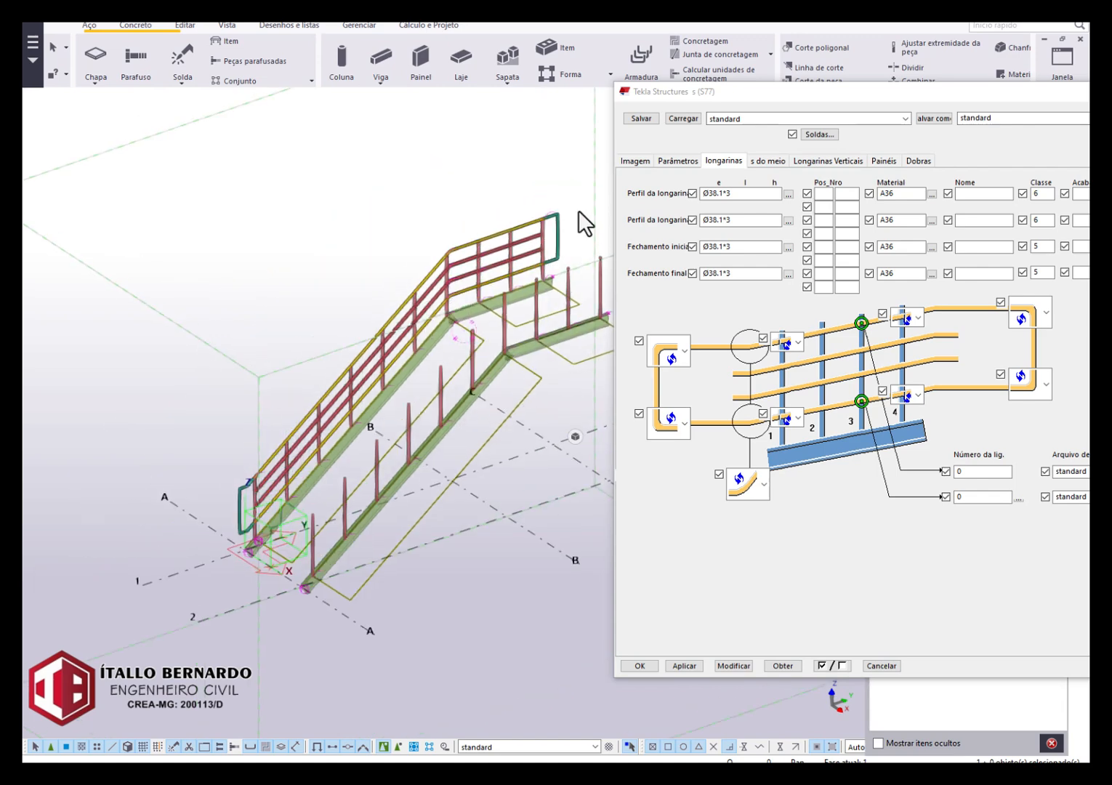
Set the start closure's upper and lower horizontal lengths to 400 and modify the railing.
click(636, 161)
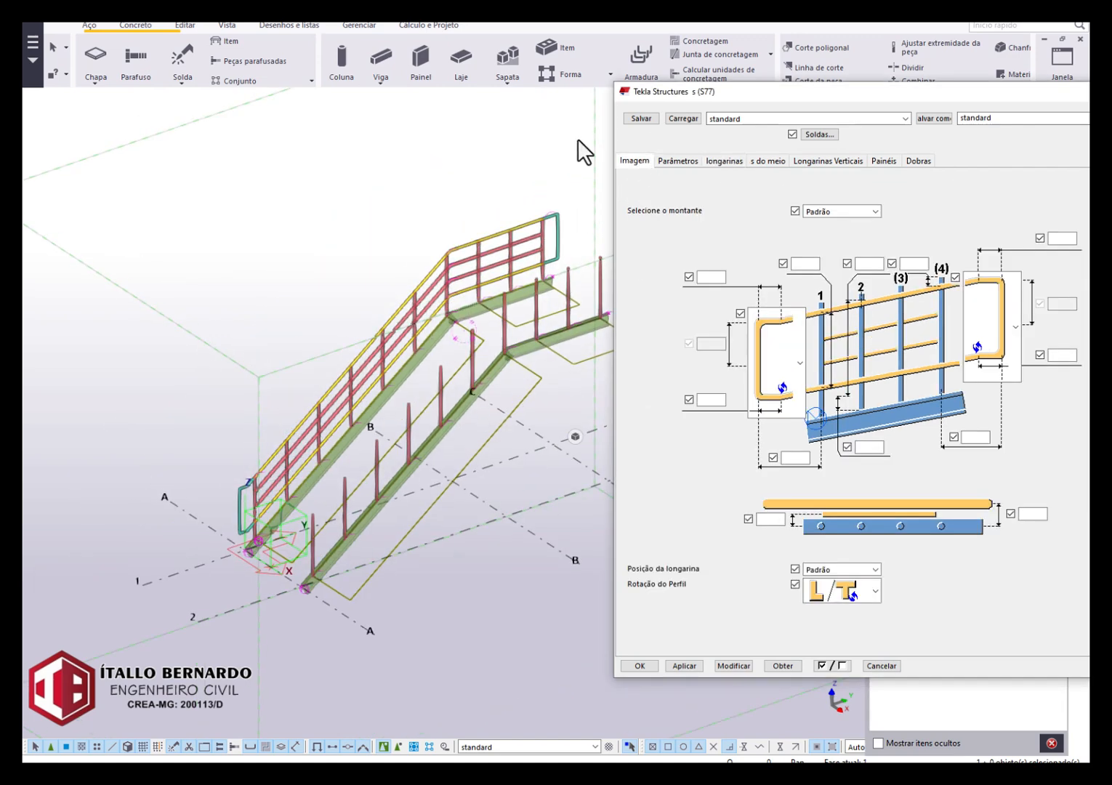
click(796, 457)
click(720, 400)
scroll(260, 502, up, 2)
scroll(276, 484, up, 2)
scroll(291, 476, up, 2)
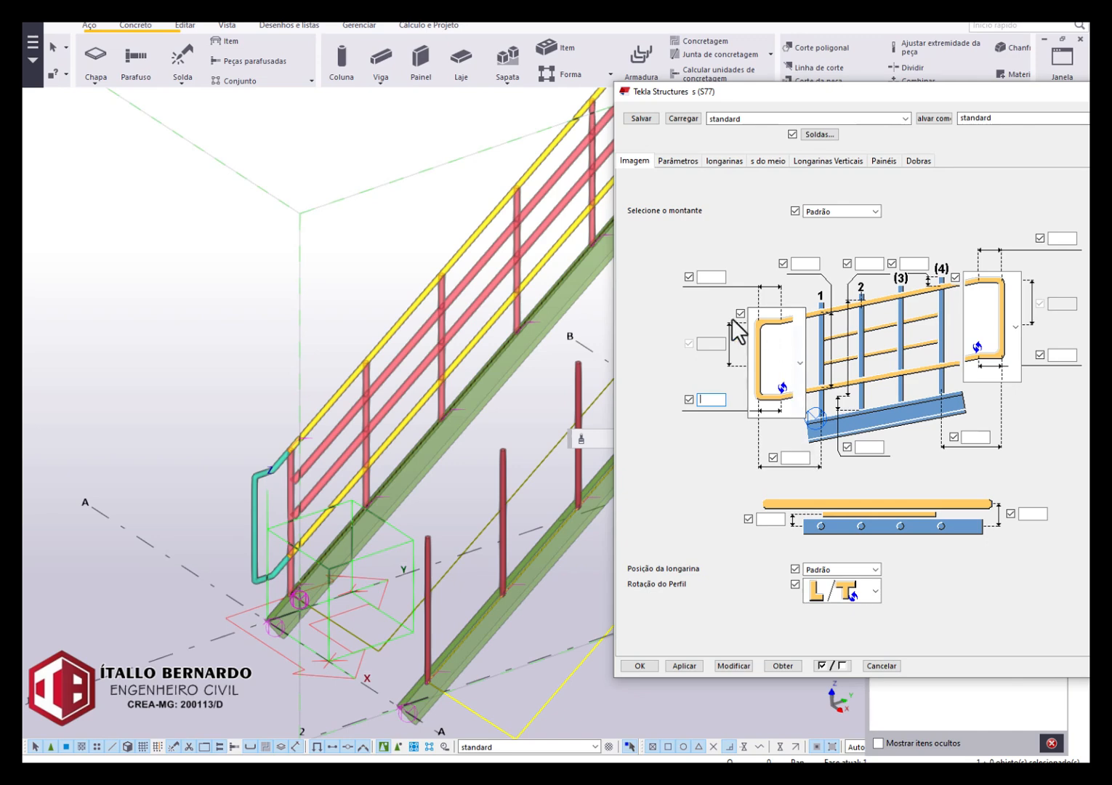
click(710, 276)
text(4)
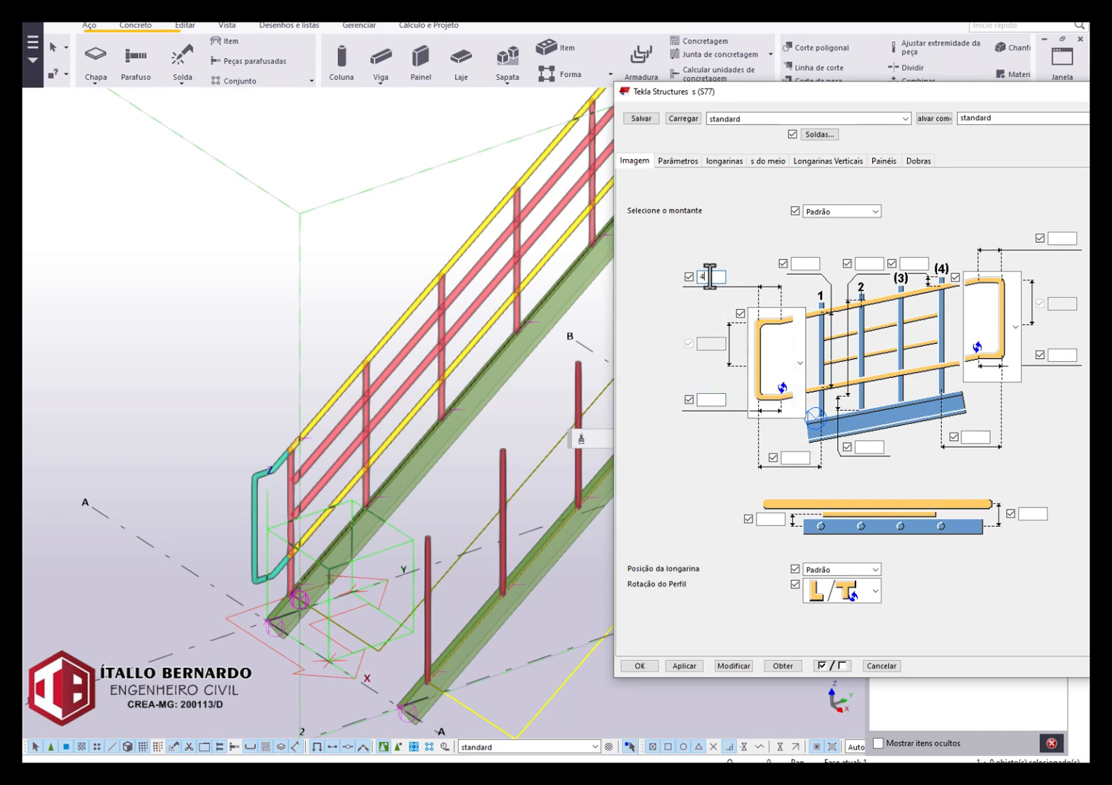
text(00)
click(709, 400)
text(400)
click(732, 664)
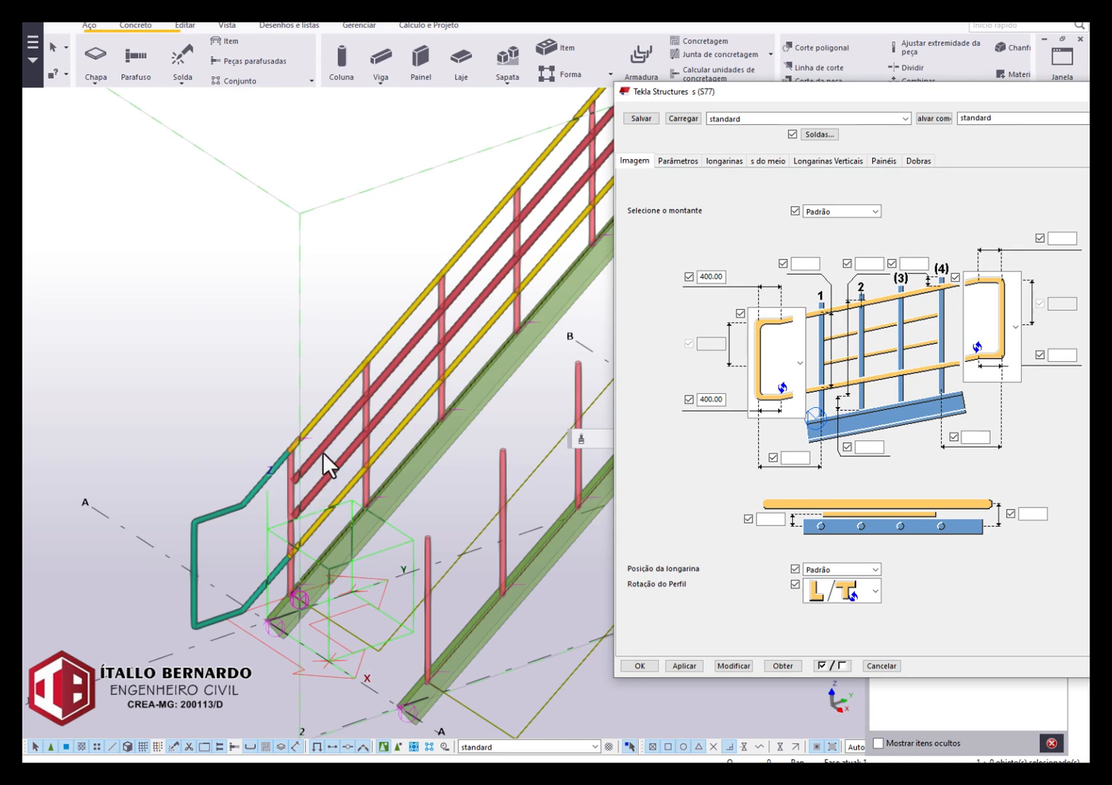
Set the start closure's upper and lower horizontal lengths to 300.
double_click(703, 399)
text(300)
double_click(708, 279)
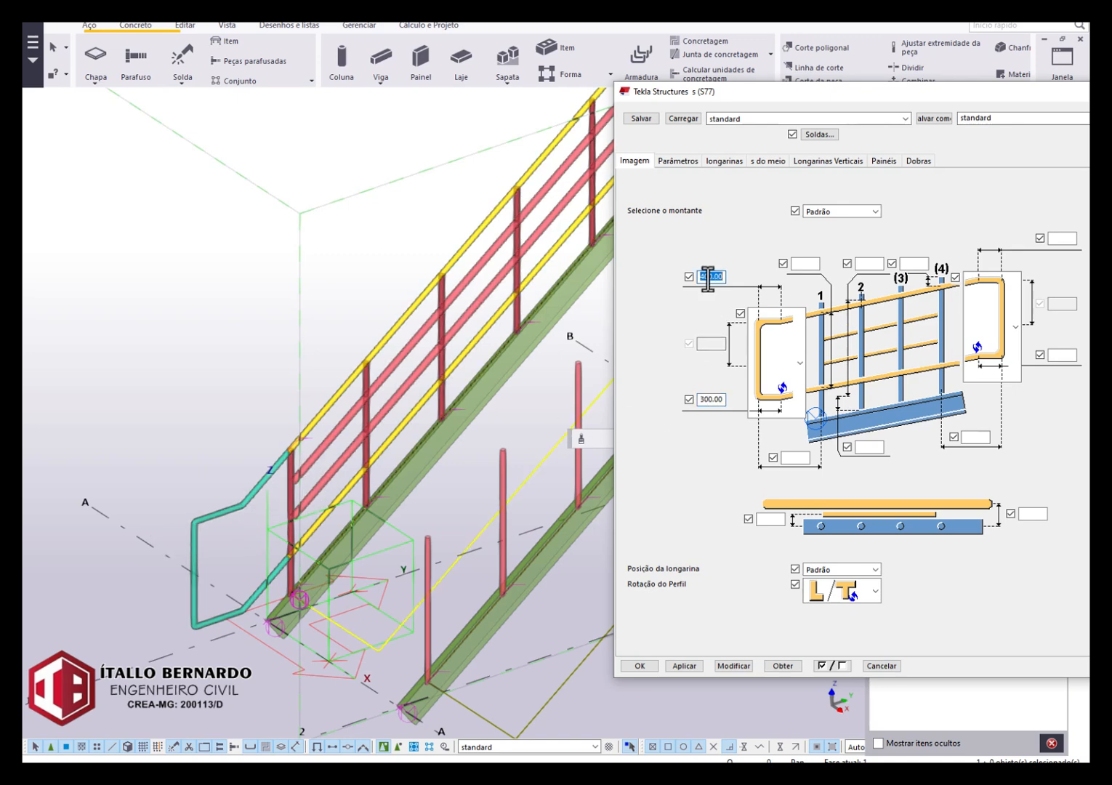
text(300)
Set the distance from the start closure's end to post 1 to 200 and modify the railing.
click(798, 458)
text(200)
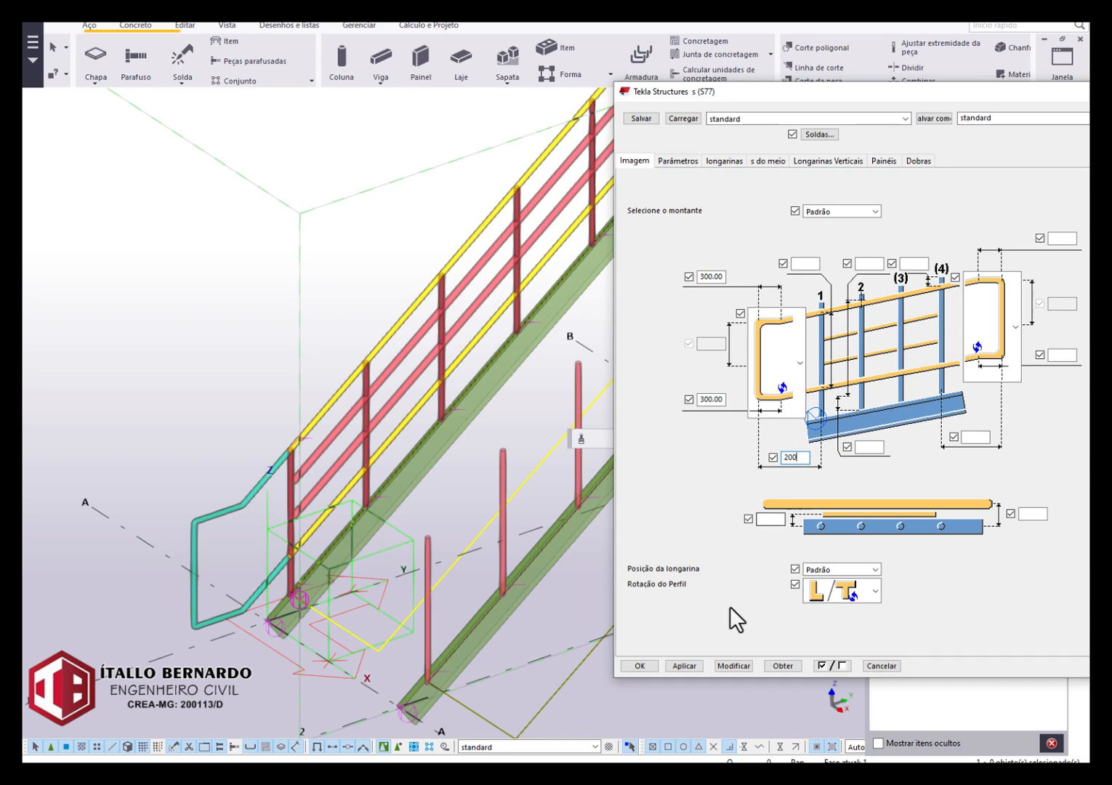
click(743, 664)
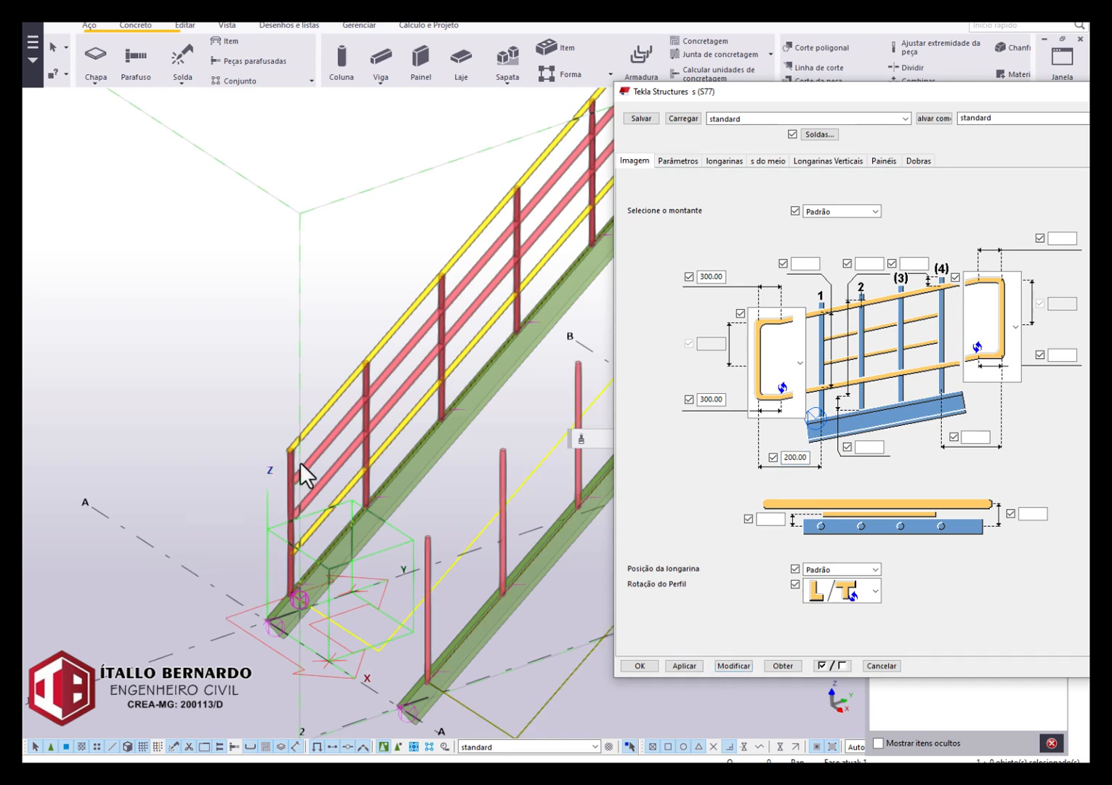
scroll(313, 436, up, 3)
click(745, 666)
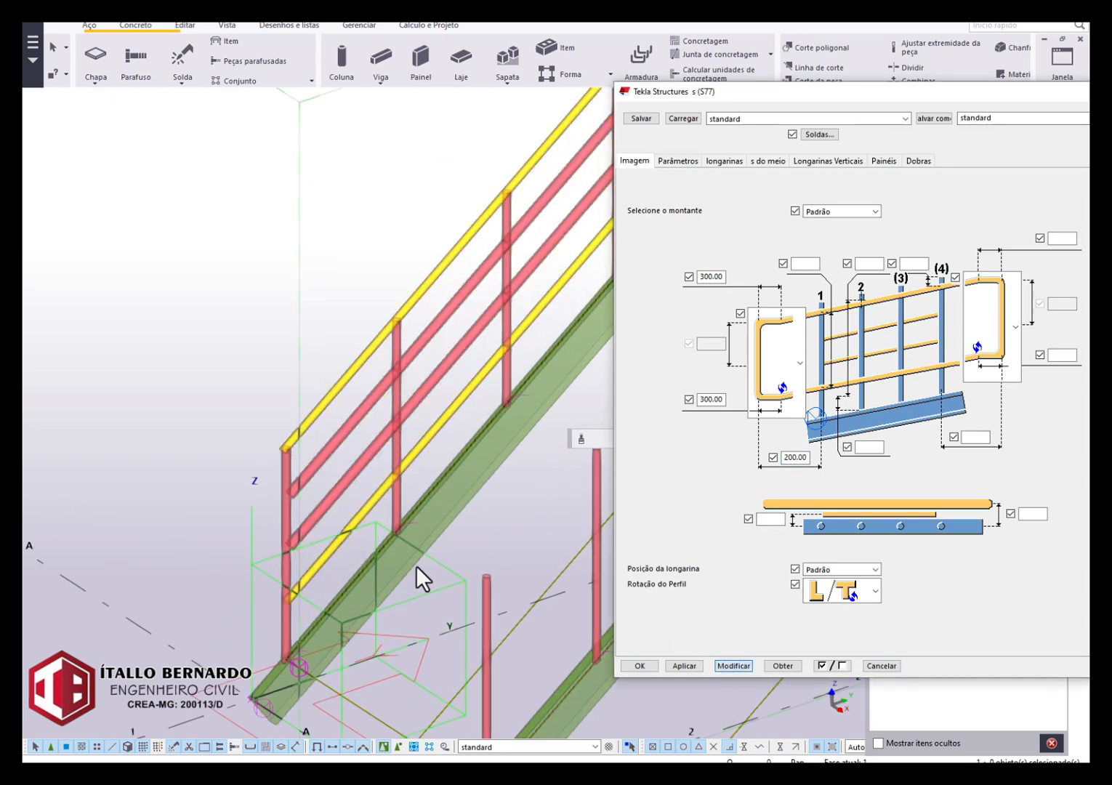
Set the distance from the start closure's end to post 1 to 600 and modify the railing.
double_click(797, 455)
text(600)
click(747, 663)
scroll(177, 481, down, 2)
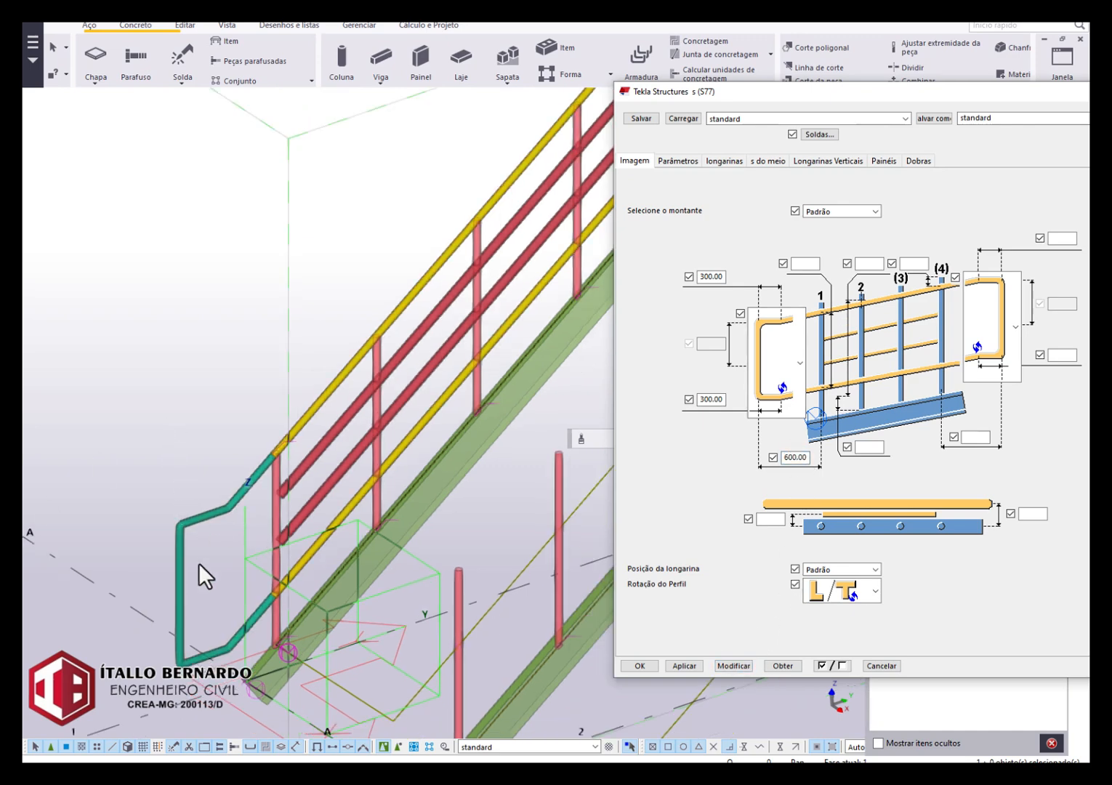
Try a distance of 300 from the start closure's end to post 1 and modify the railing.
double_click(789, 458)
text(300)
click(731, 669)
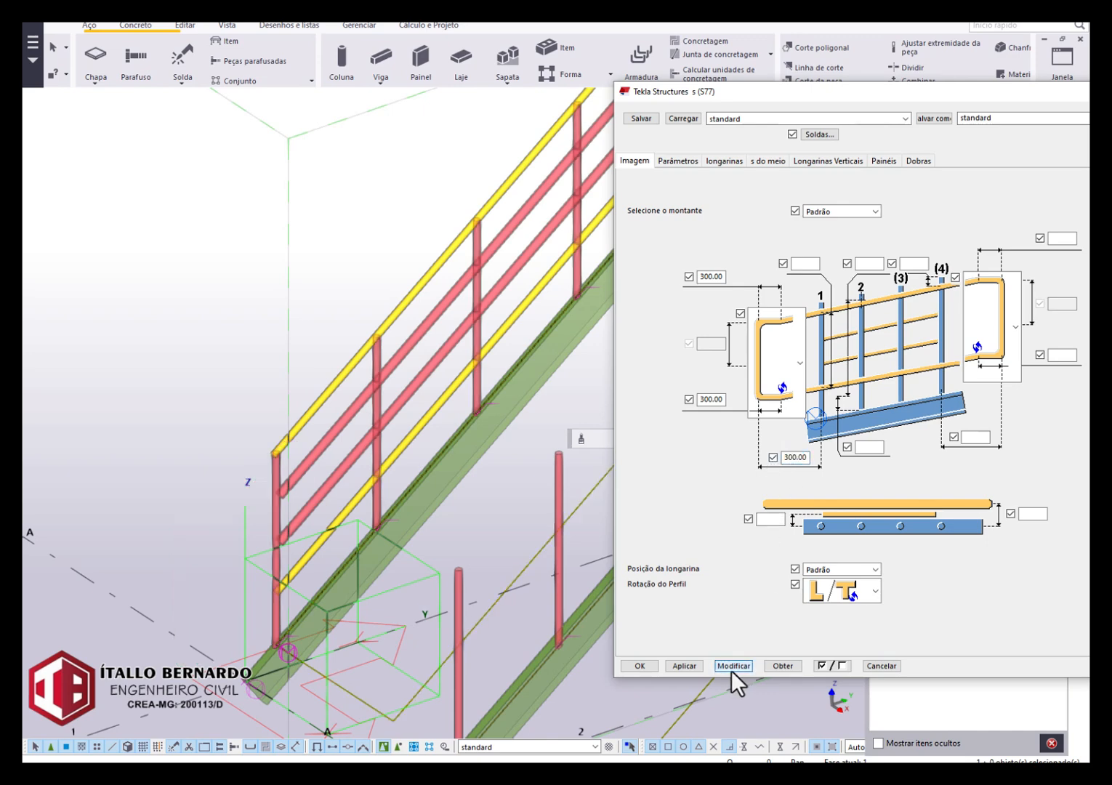
Set the start closure's distance to post 1 to 500, clear its upper and lower horizontal lengths, and modify the railing.
double_click(797, 458)
click(722, 663)
double_click(718, 399)
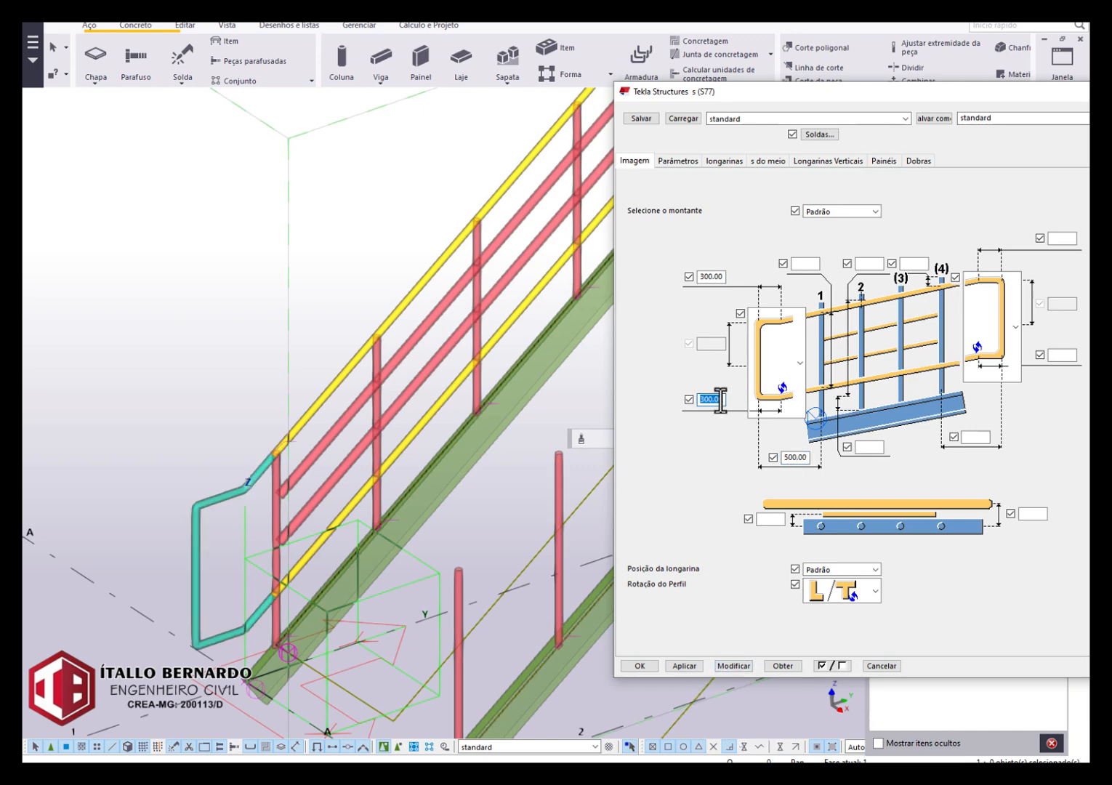
key(BackSpace)
double_click(710, 276)
key(BackSpace)
click(744, 668)
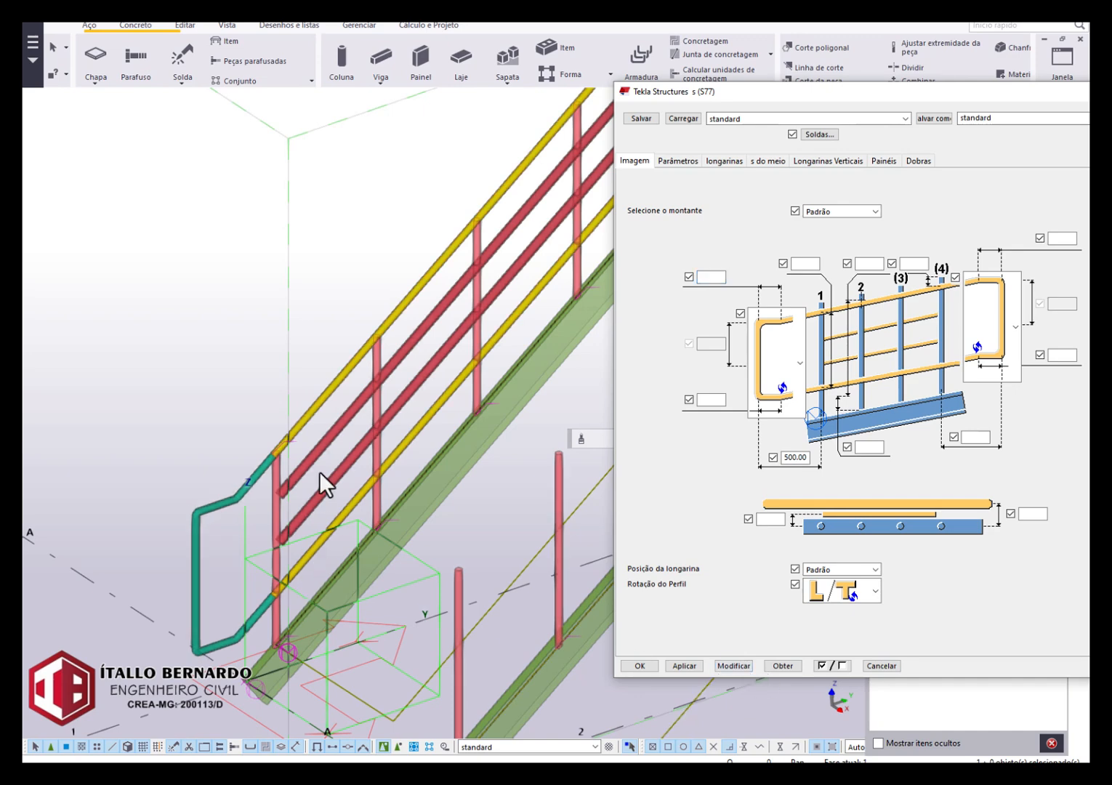
scroll(285, 555, down, 1)
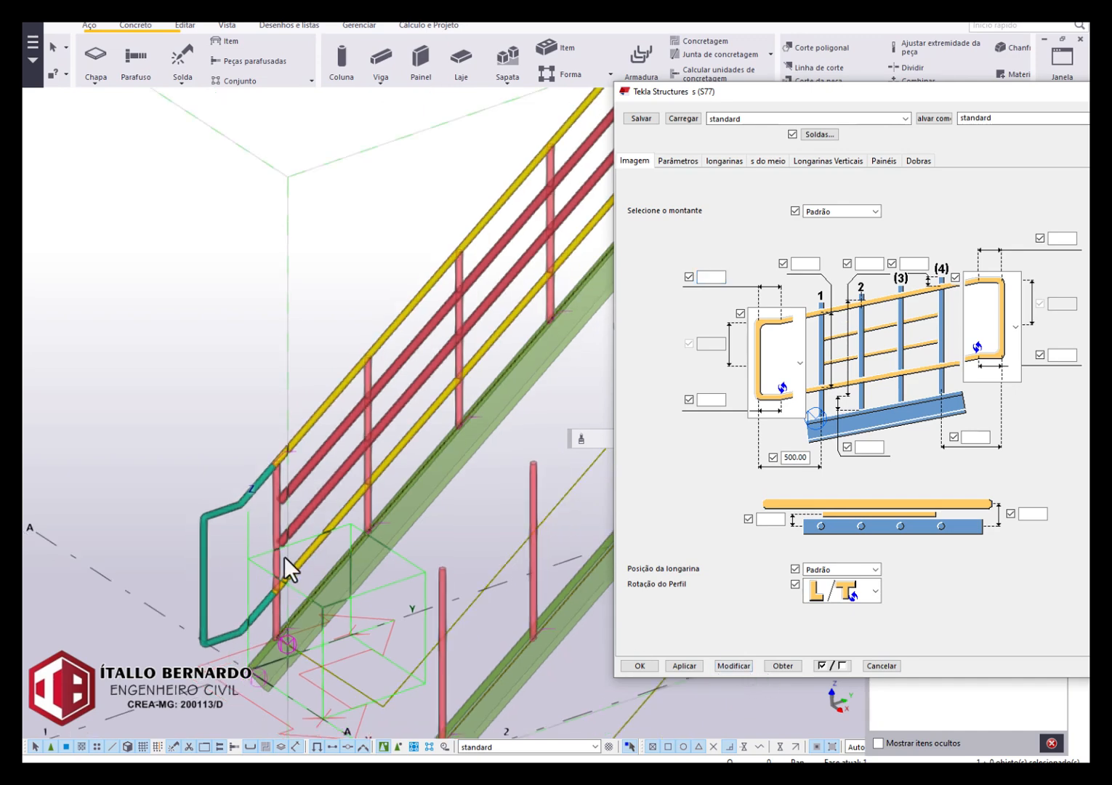
Set the distance from the last post to the end closure to 500 and modify the railing.
click(1061, 356)
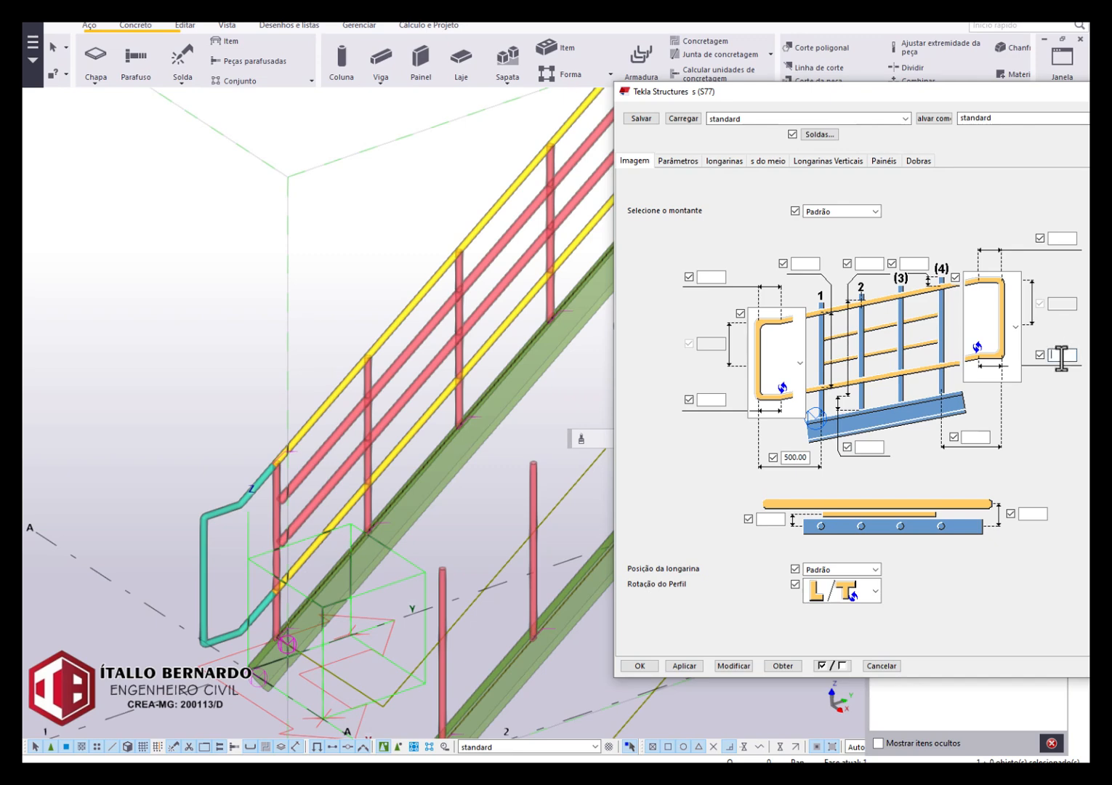
click(980, 436)
text(500)
click(746, 663)
scroll(133, 416, down, 7)
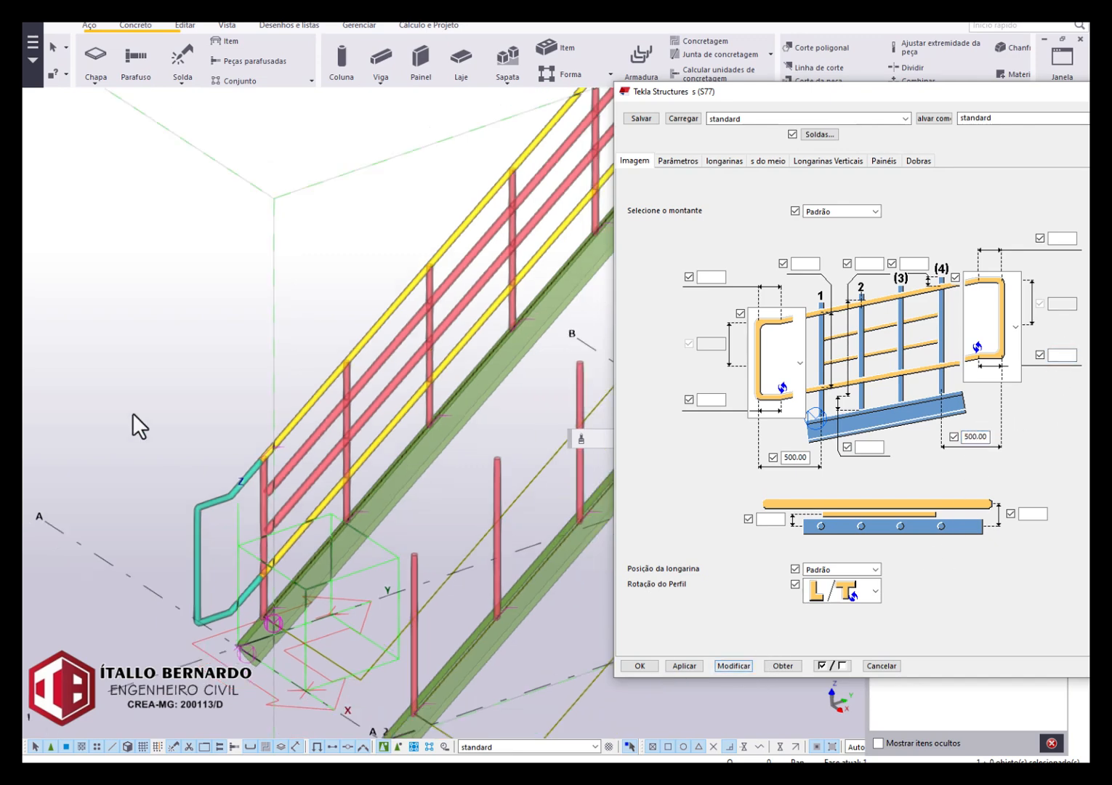
scroll(522, 150, up, 2)
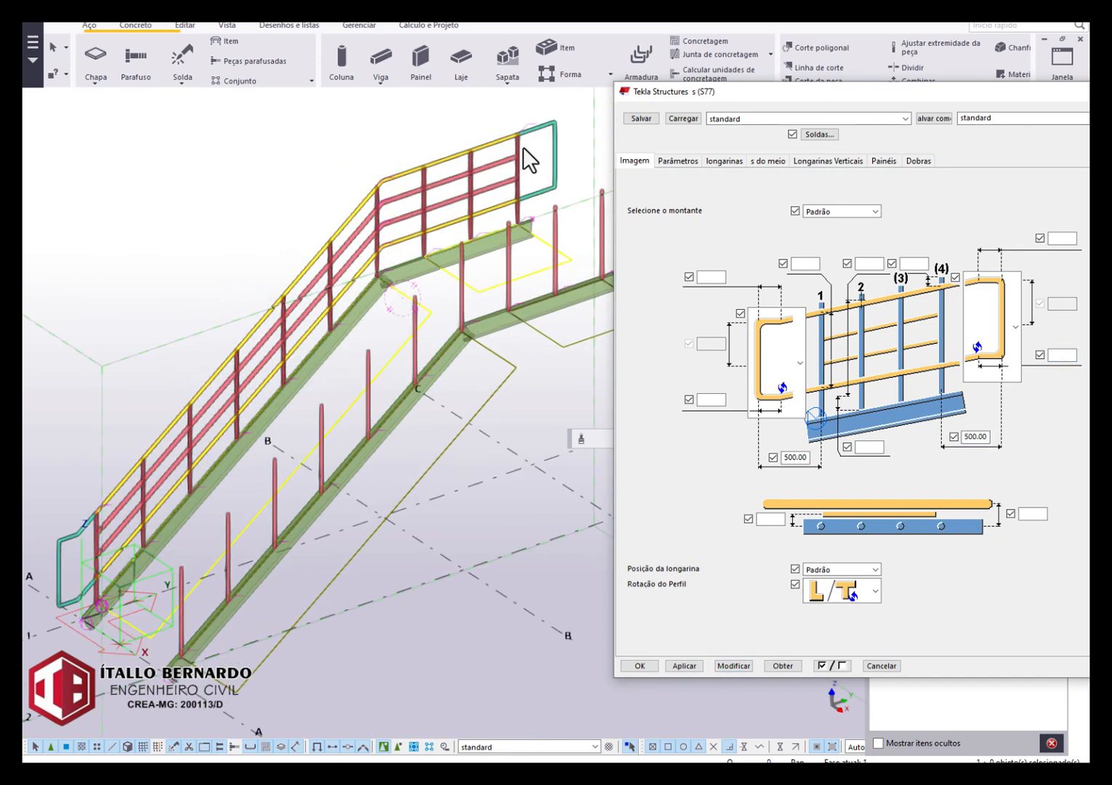
Set the start and end closures' distances to their nearest posts to 250 and modify the railing.
double_click(799, 458)
text(25)
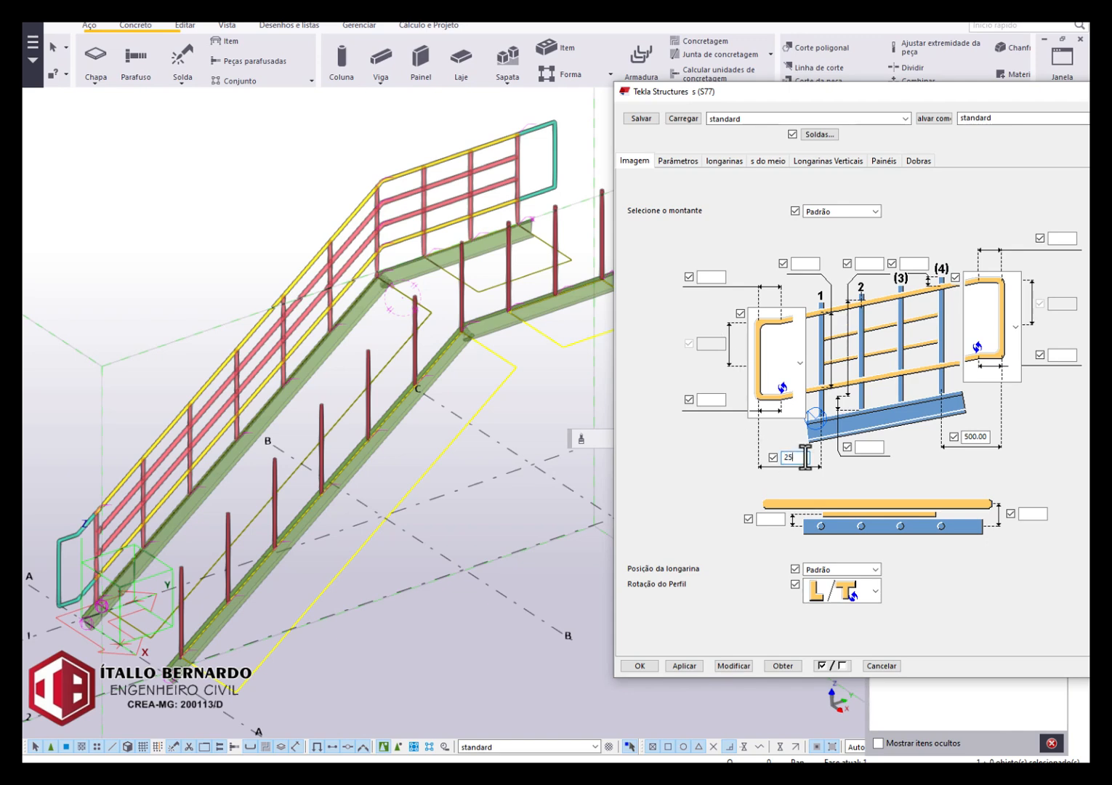
text(0)
double_click(972, 436)
text(250)
click(741, 666)
scroll(178, 559, down, 2)
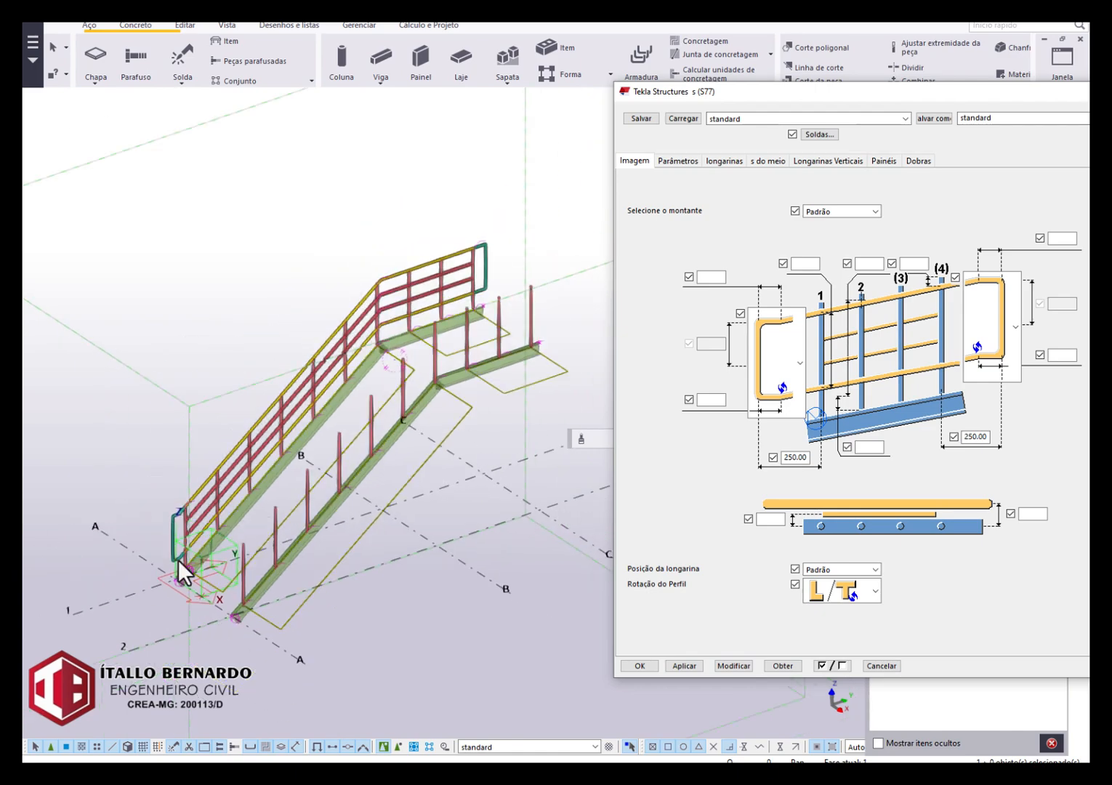
scroll(171, 509, up, 5)
scroll(178, 473, down, 1)
scroll(184, 458, down, 2)
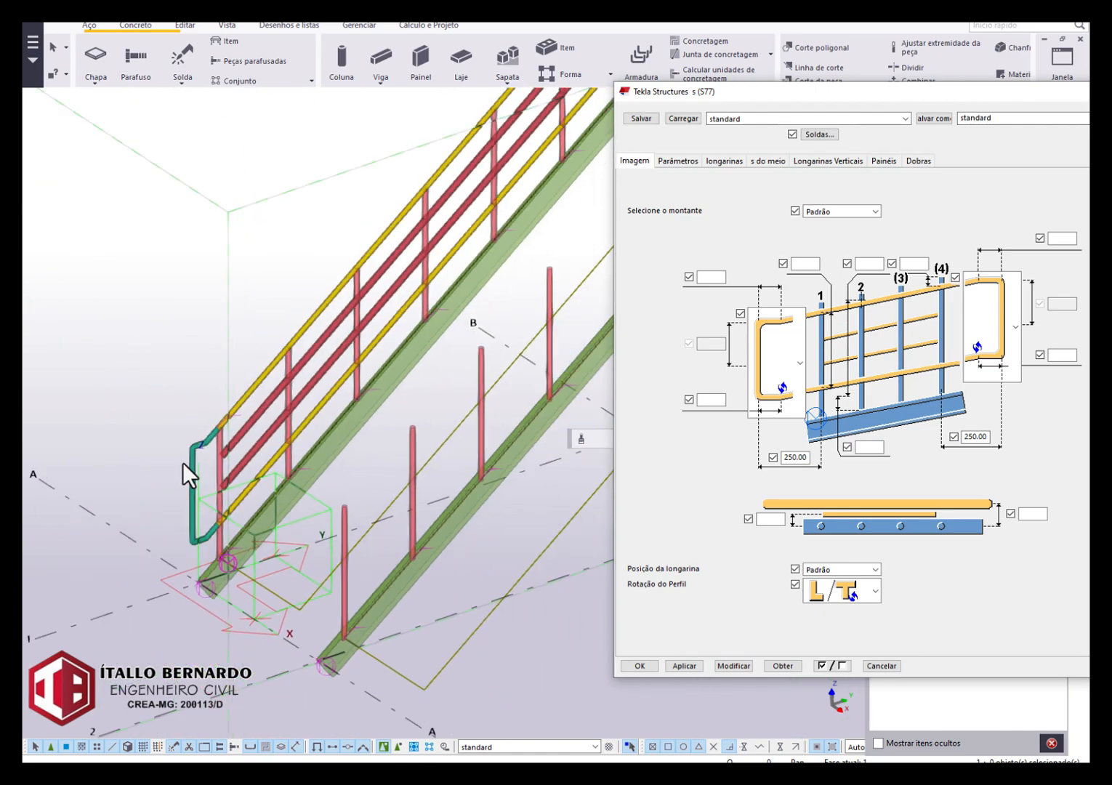
scroll(251, 394, down, 1)
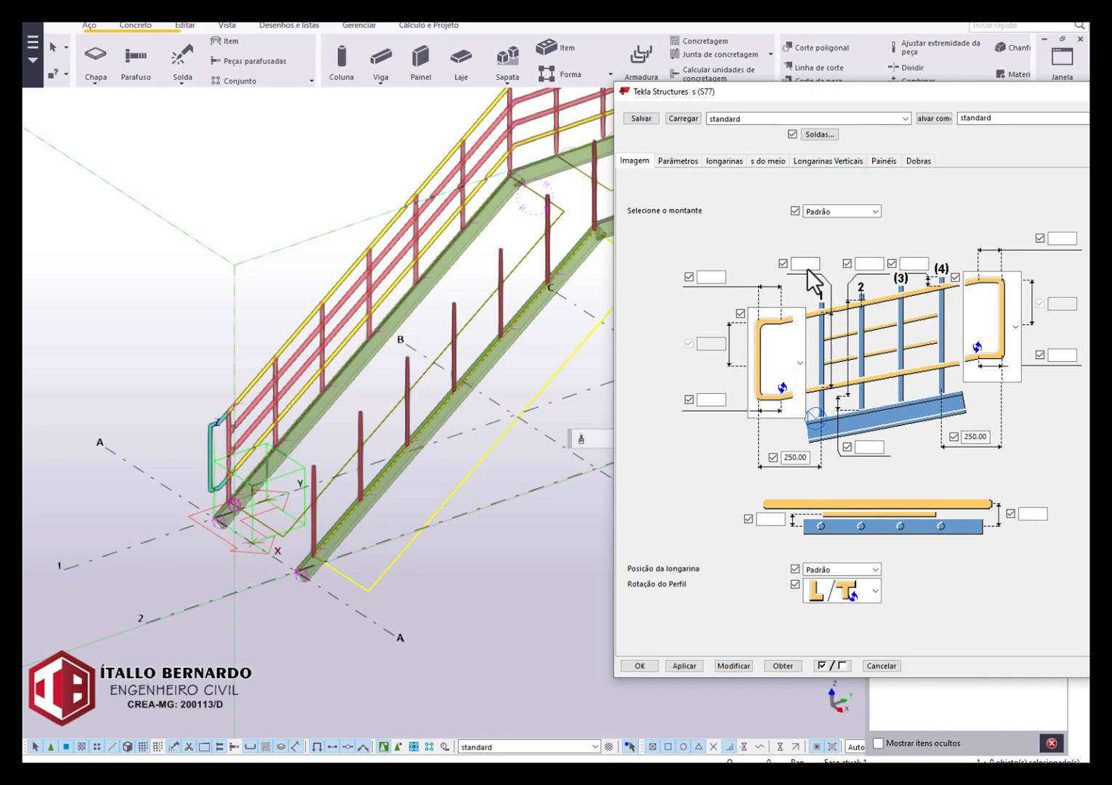
Try vertical distances of 800 and 500 between the upper and lower rails, modifying the railing each time.
scroll(310, 396, up, 2)
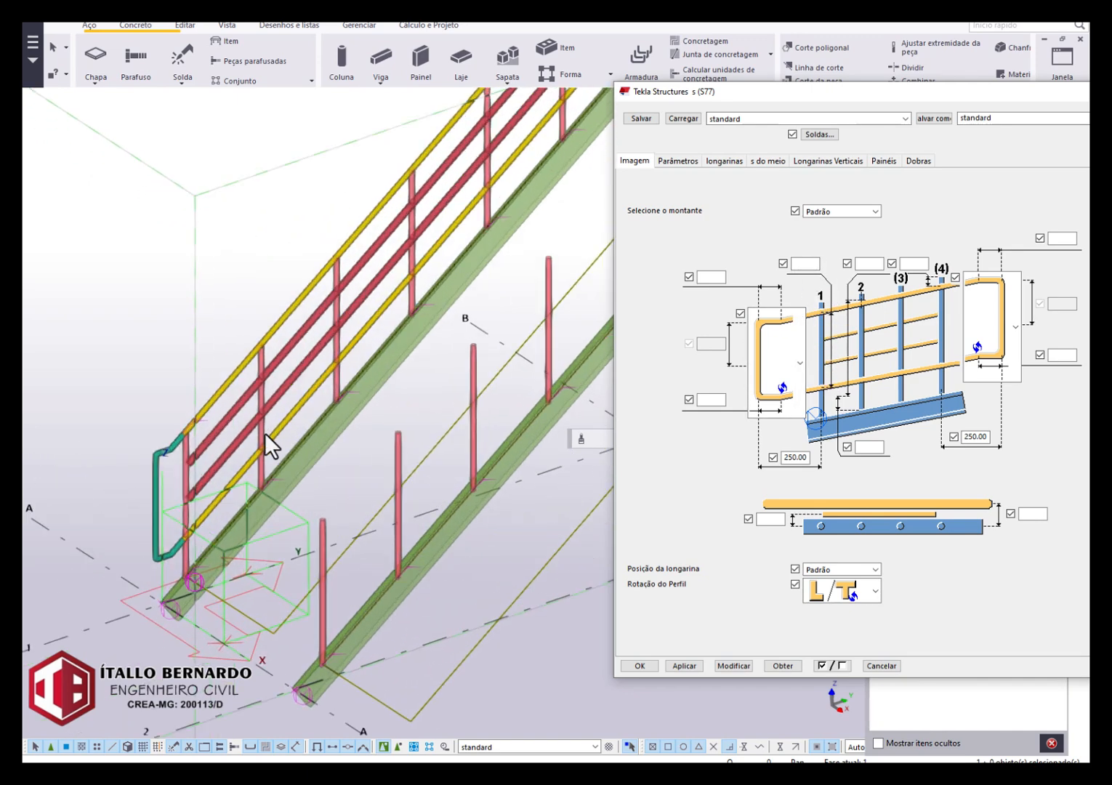
scroll(266, 432, up, 1)
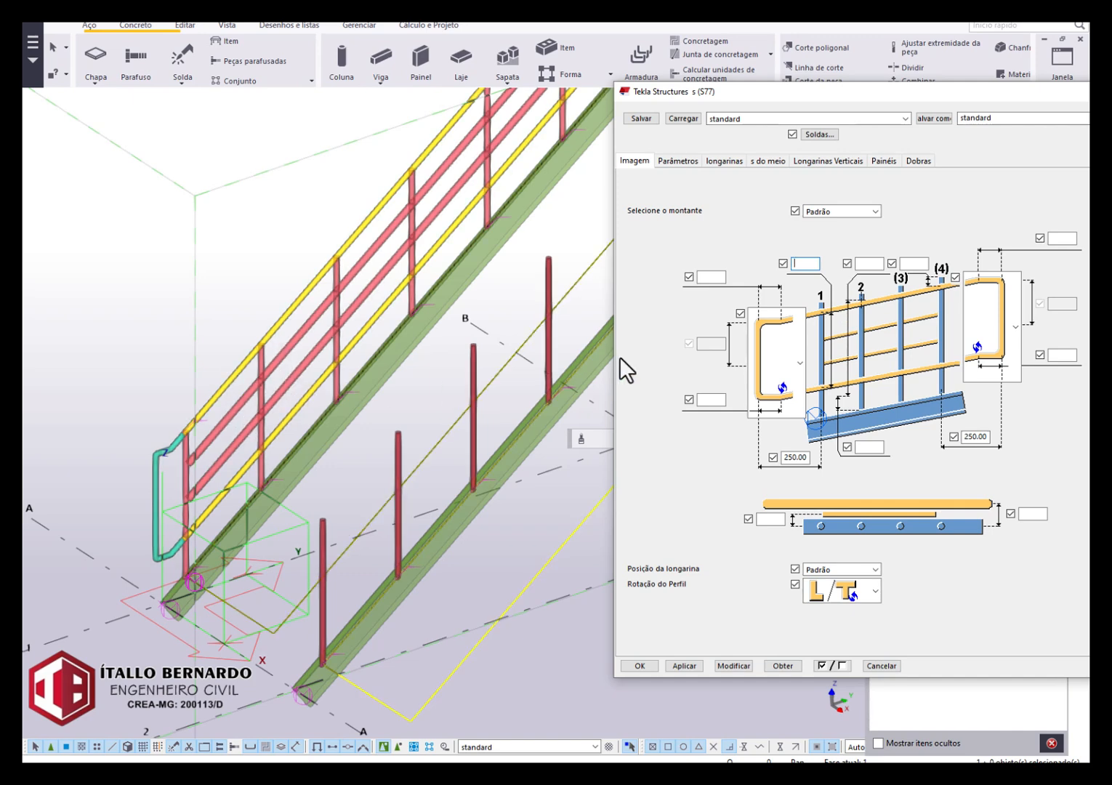
text(00.00)
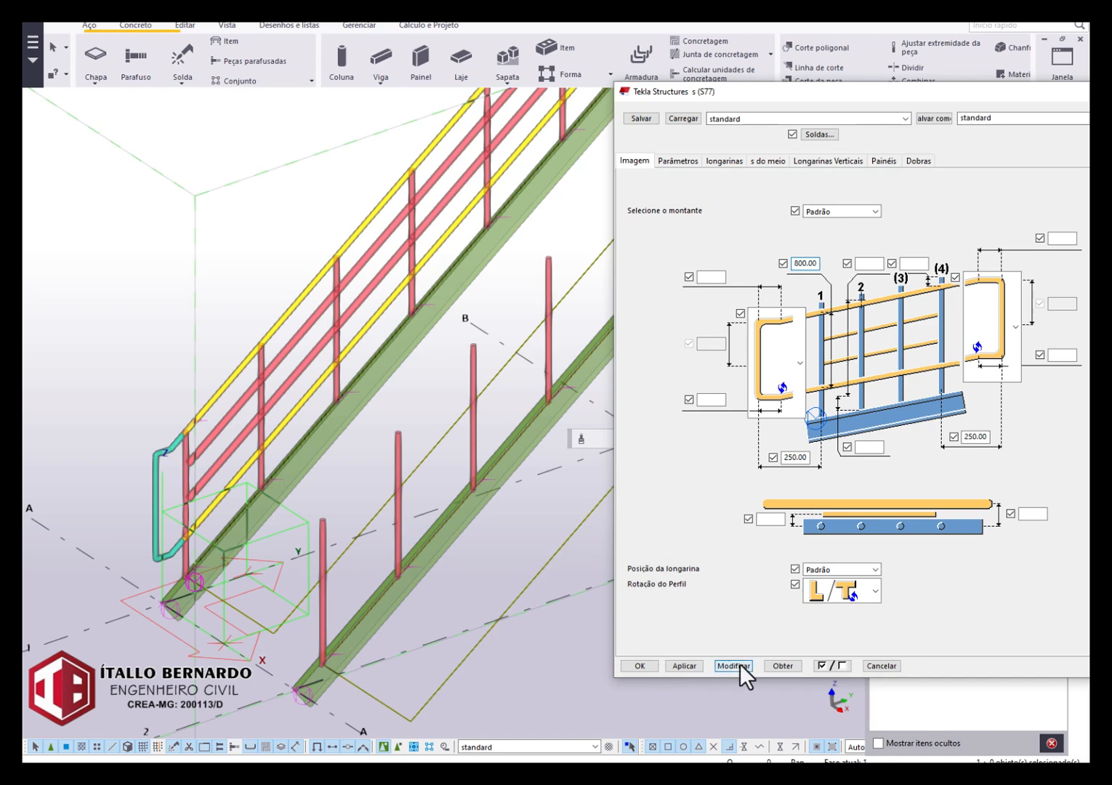
click(735, 666)
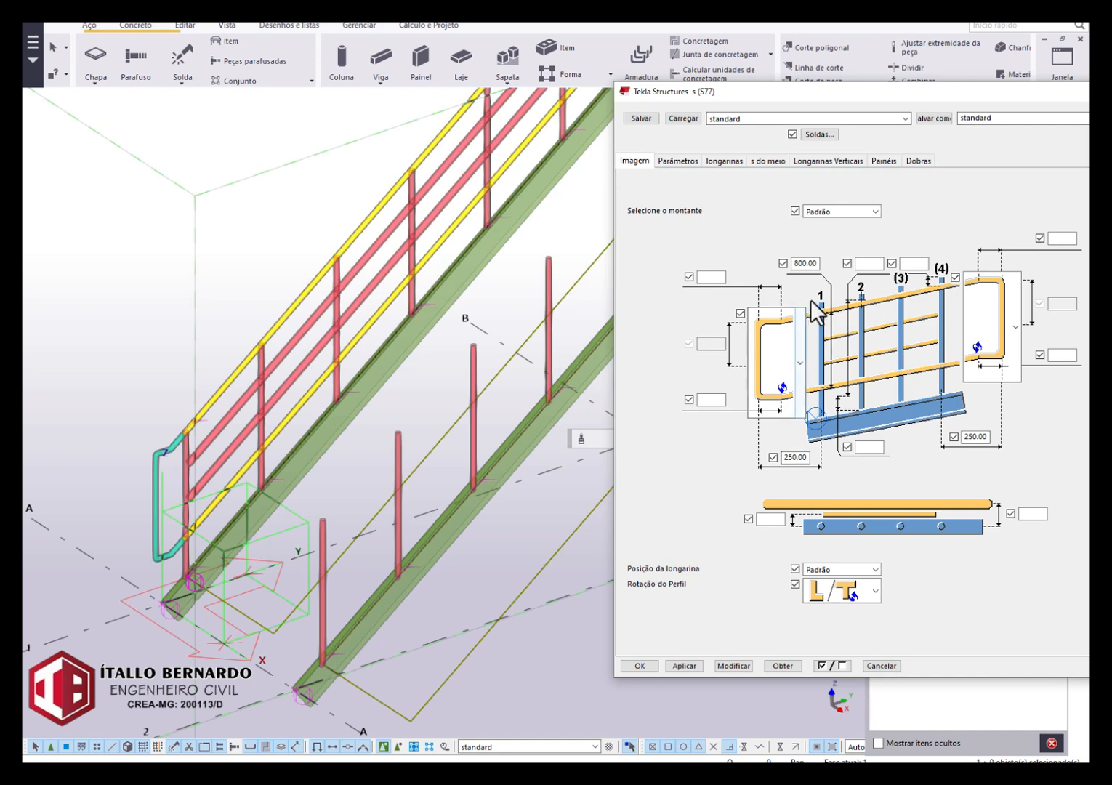
text(500)
click(733, 670)
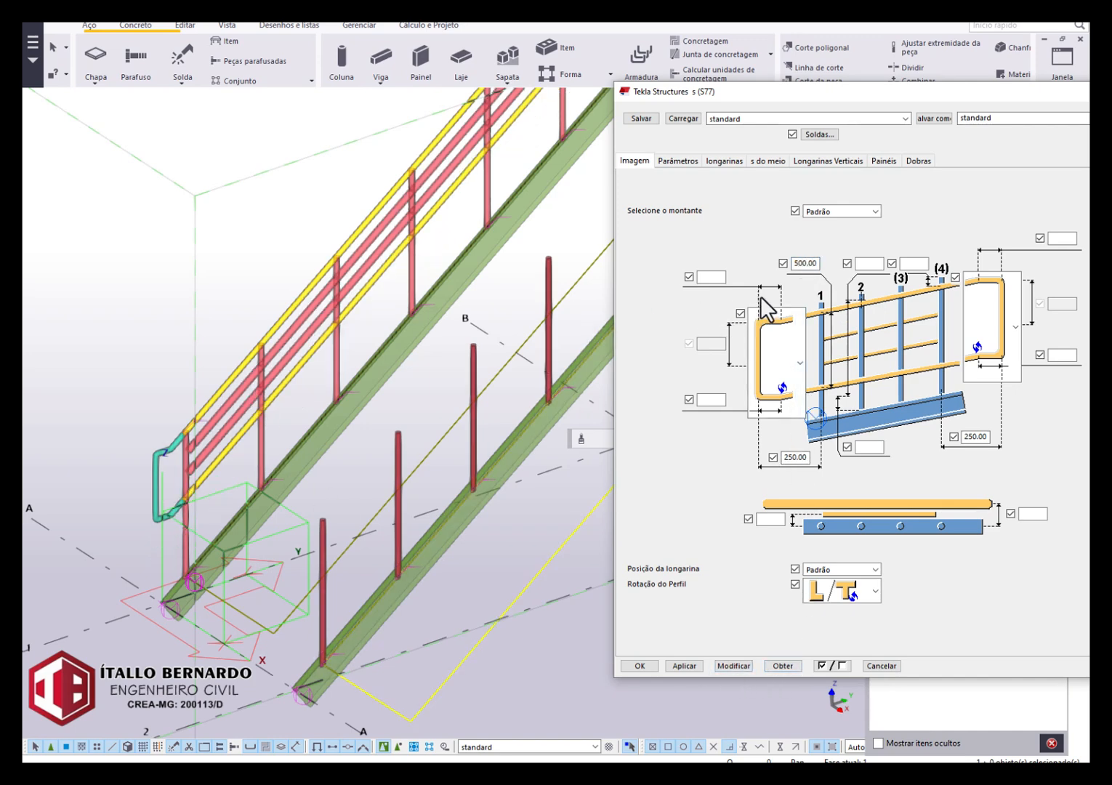
Set the vertical distance between the upper and lower rails to 900 and modify the railing.
text(900)
click(730, 667)
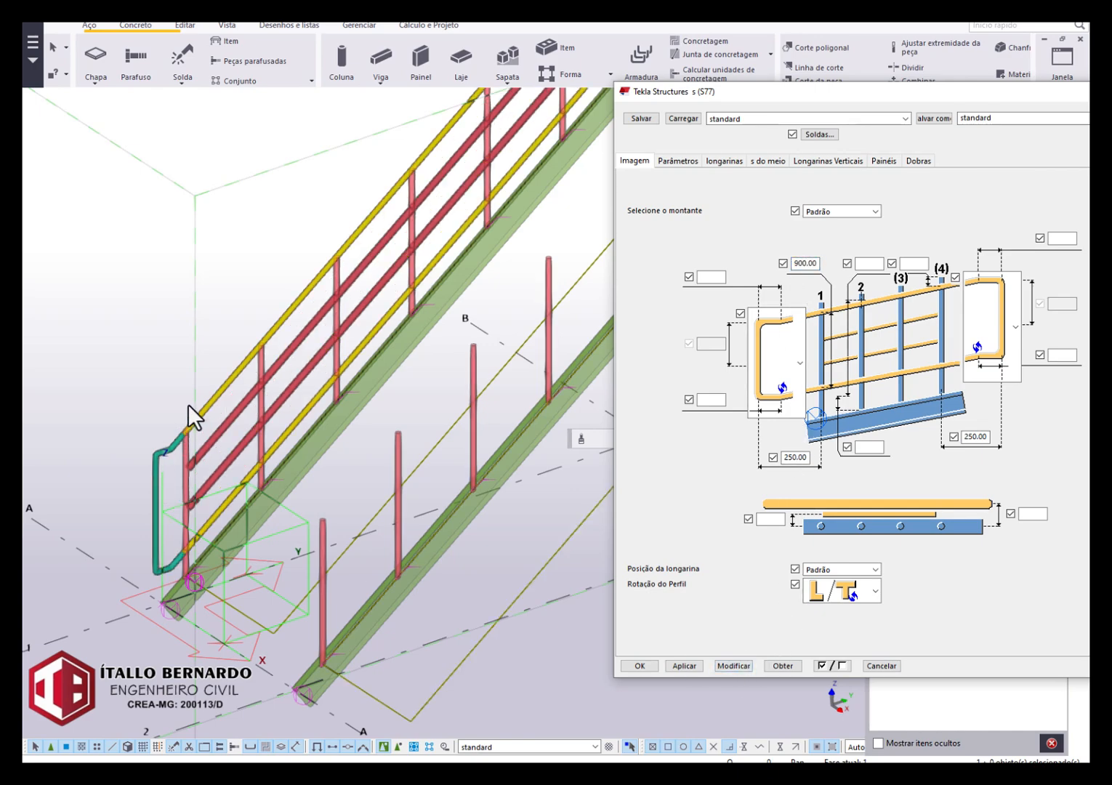
scroll(188, 404, down, 4)
scroll(229, 404, up, 5)
mouse_move(230, 404)
ctrl+middle_down()
mouse_move(181, 392)
mouse_move(162, 367)
mouse_move(248, 389)
mouse_move(281, 345)
ctrl+middle_up()
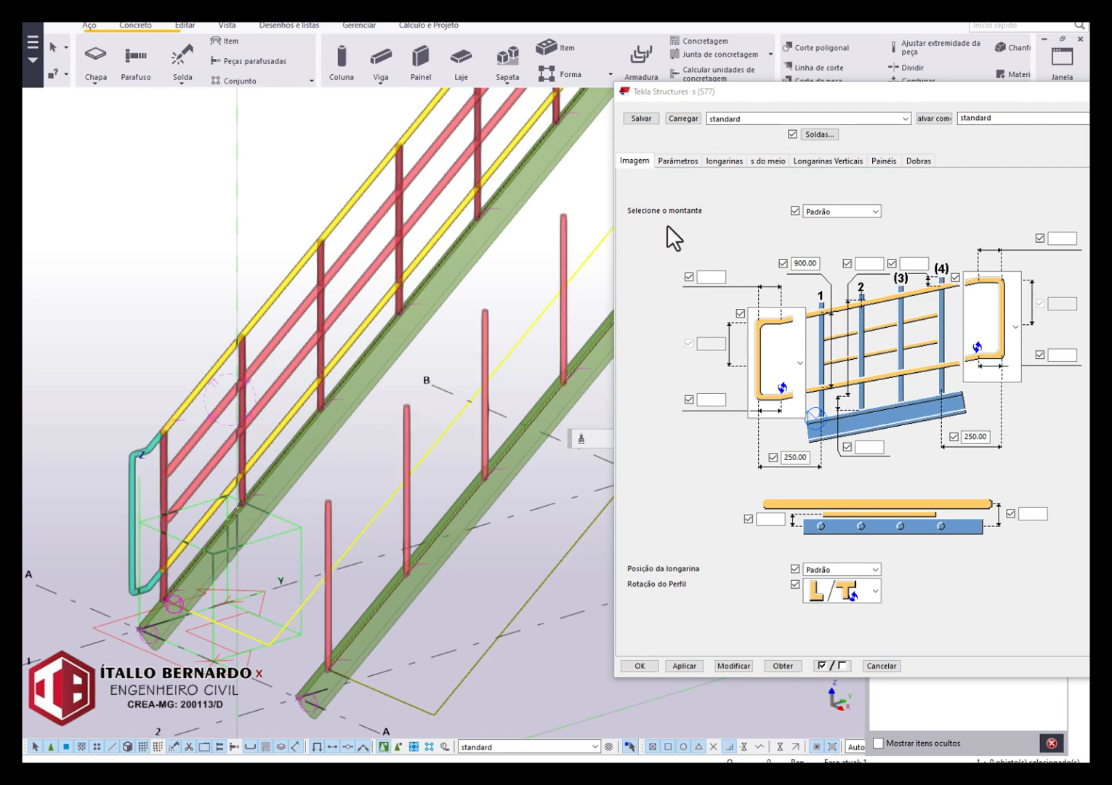
Assign the D16 profile to all four middle rail rows of the railing.
click(771, 161)
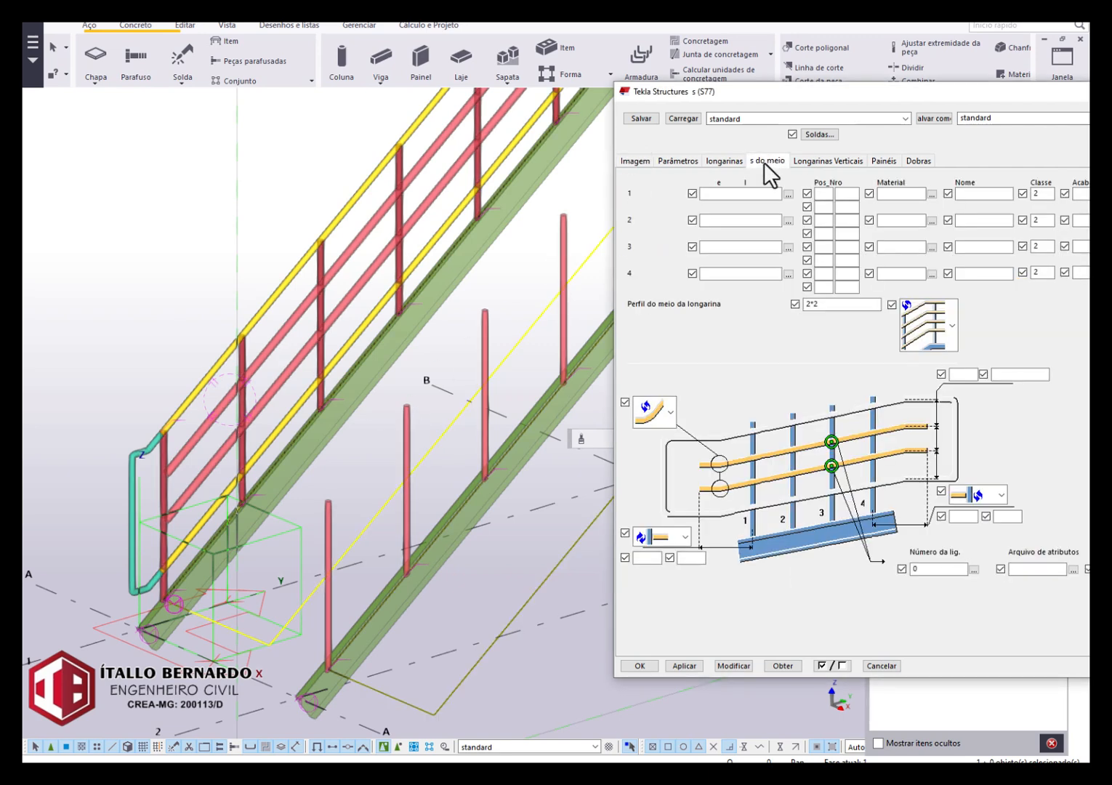
scroll(190, 384, down, 3)
middle_drag(285, 310, 285, 408)
scroll(408, 282, down, 5)
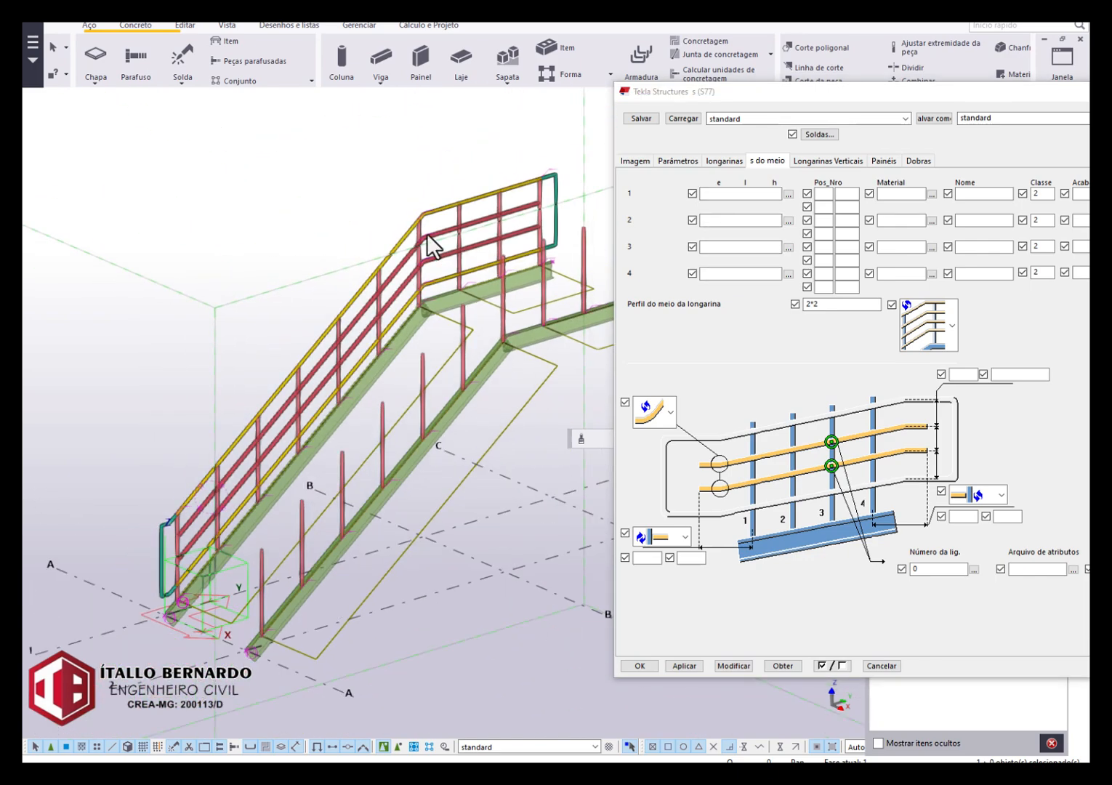
scroll(377, 329, up, 5)
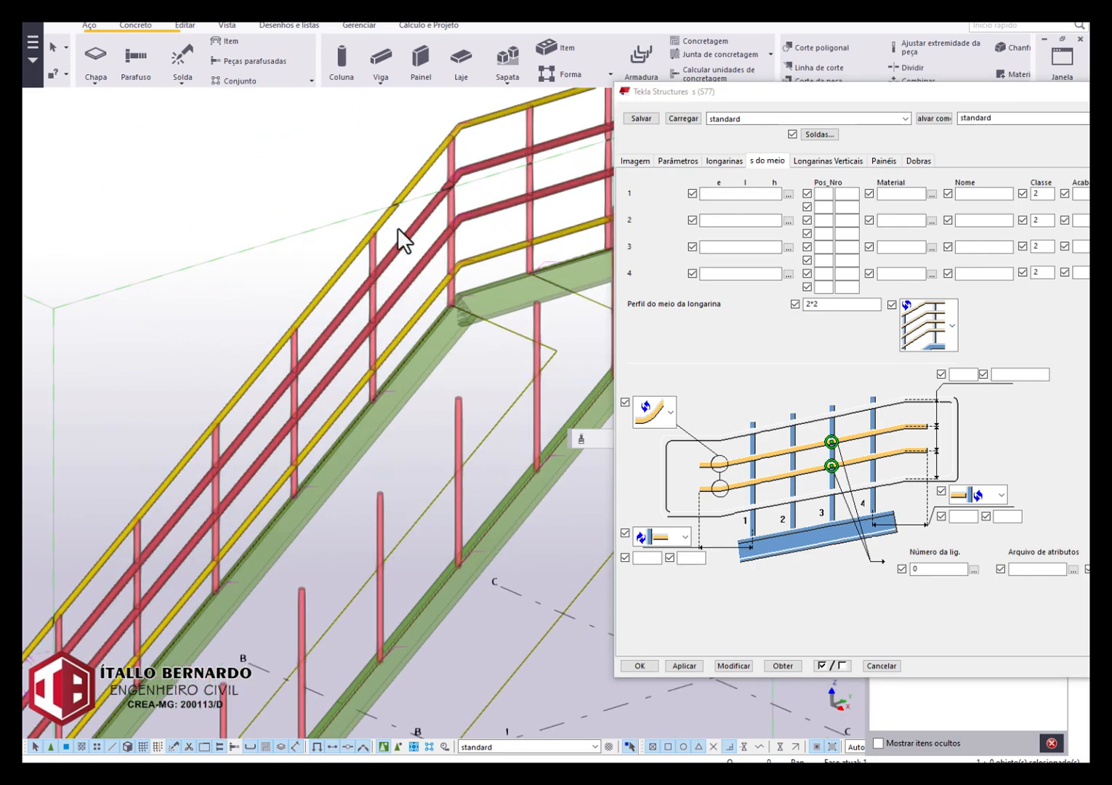
scroll(288, 428, down, 4)
click(733, 194)
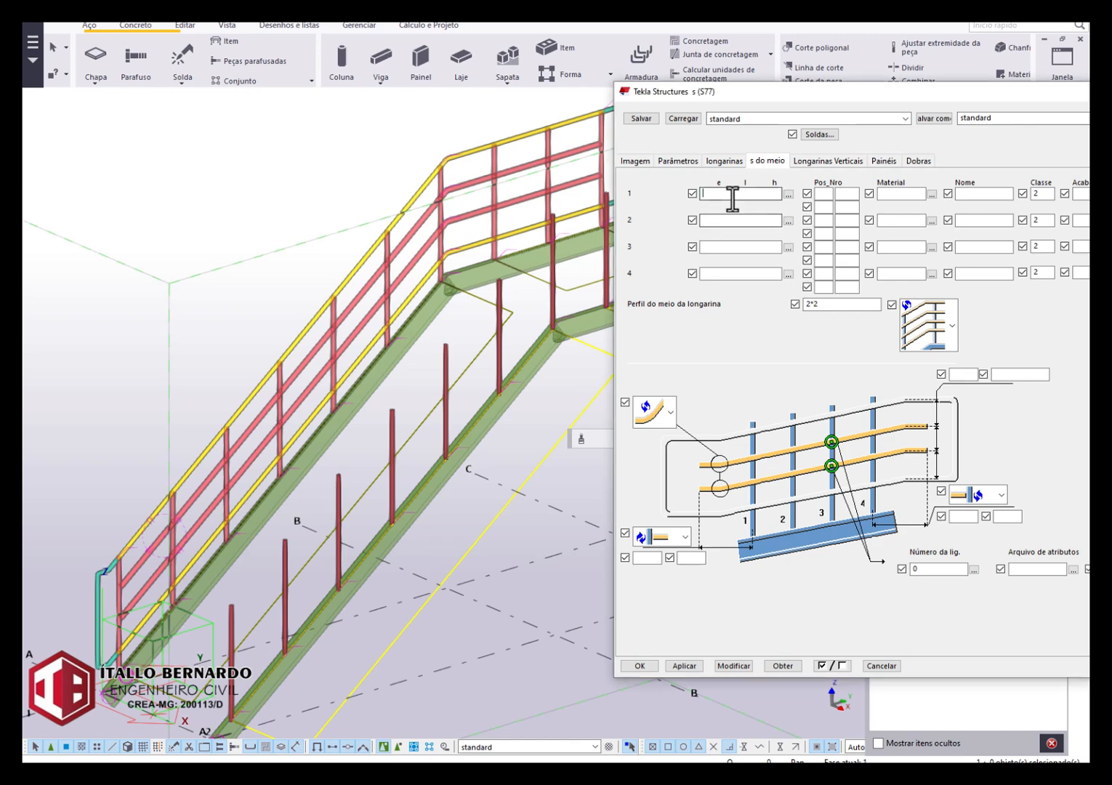
text(D)
click(743, 220)
text(D16)
click(748, 247)
text(D16)
click(749, 274)
text(D16)
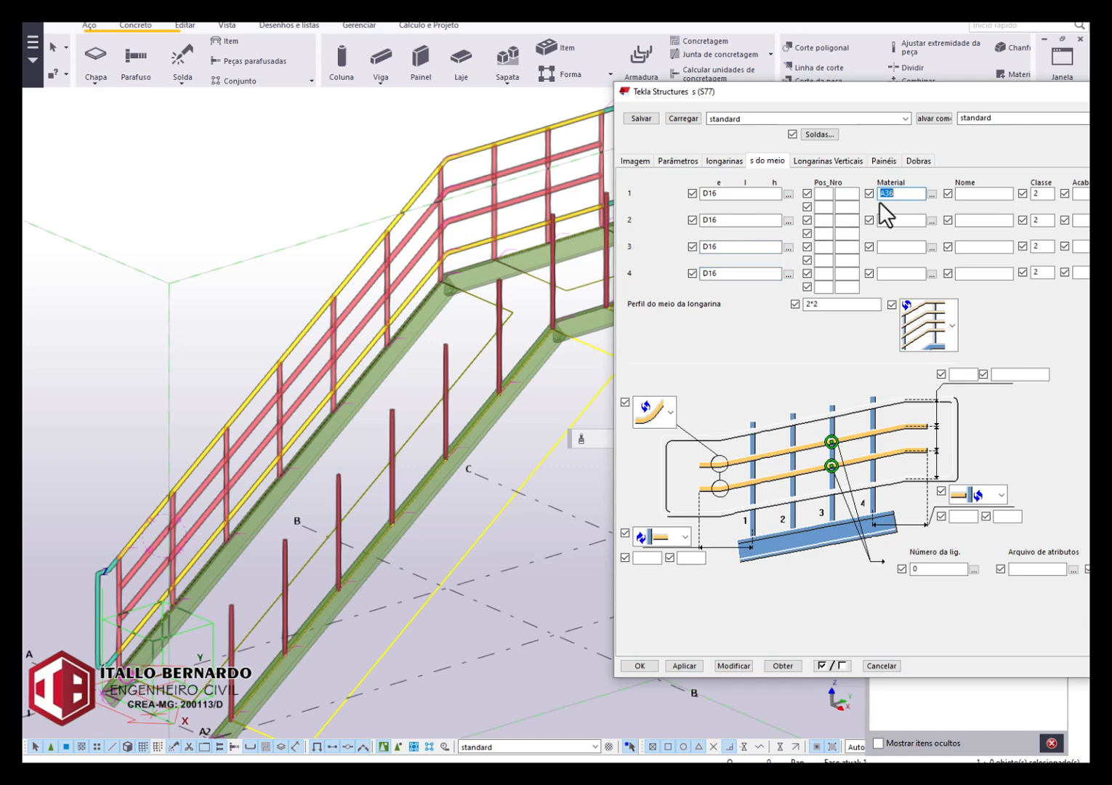
Fill in A36 as the material of all four middle rail rows.
click(892, 219)
text(A36)
click(905, 247)
text(A36)
click(902, 274)
text(A36)
Set the class of all four middle rail rows to 3 and modify the railing.
double_click(1036, 193)
text(3)
double_click(1038, 220)
text(3)
double_click(1042, 247)
text(3)
double_click(1036, 273)
text(3)
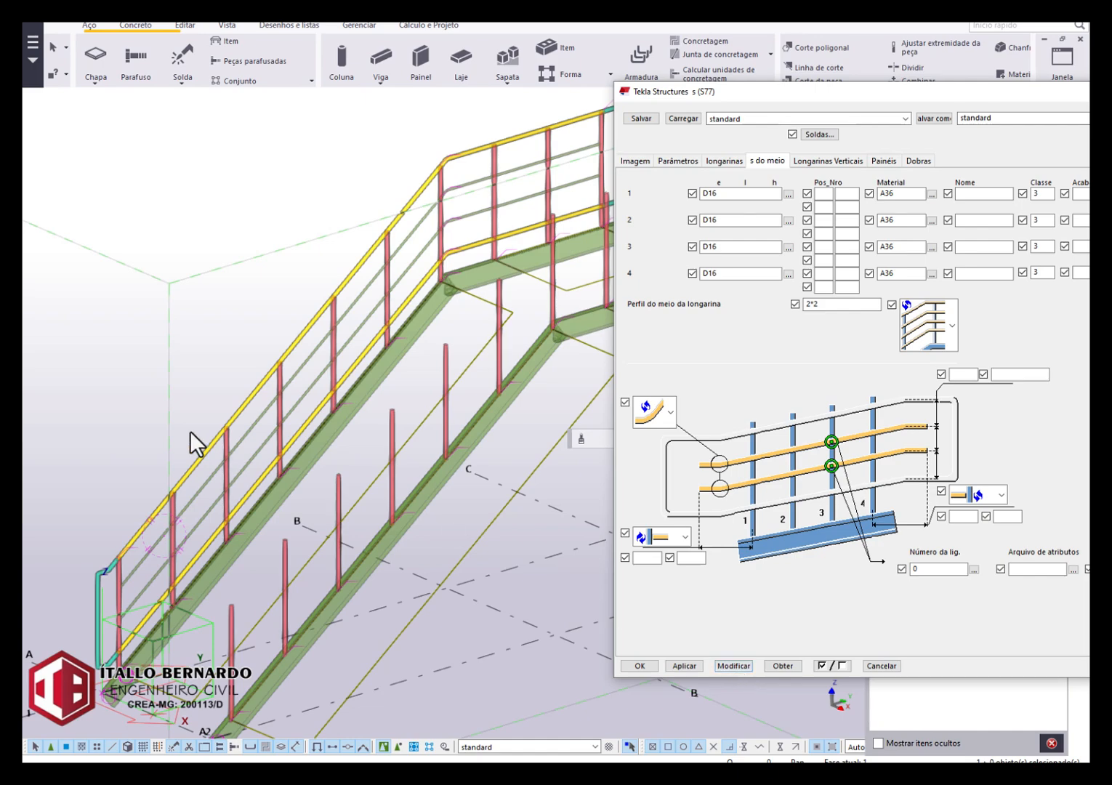
Examine the modified middle rails from the stair's lower closure up to the landing.
scroll(211, 421, up, 2)
scroll(356, 494, up, 3)
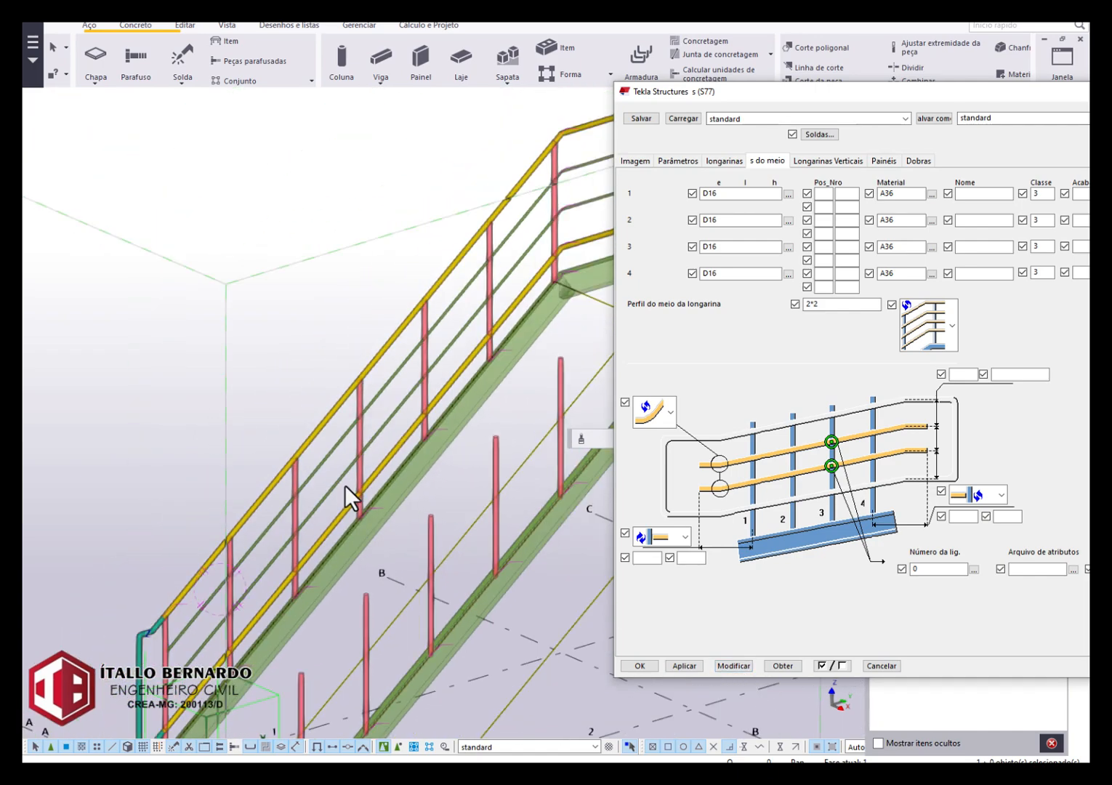
middle_drag(345, 484, 398, 368)
scroll(314, 505, up, 2)
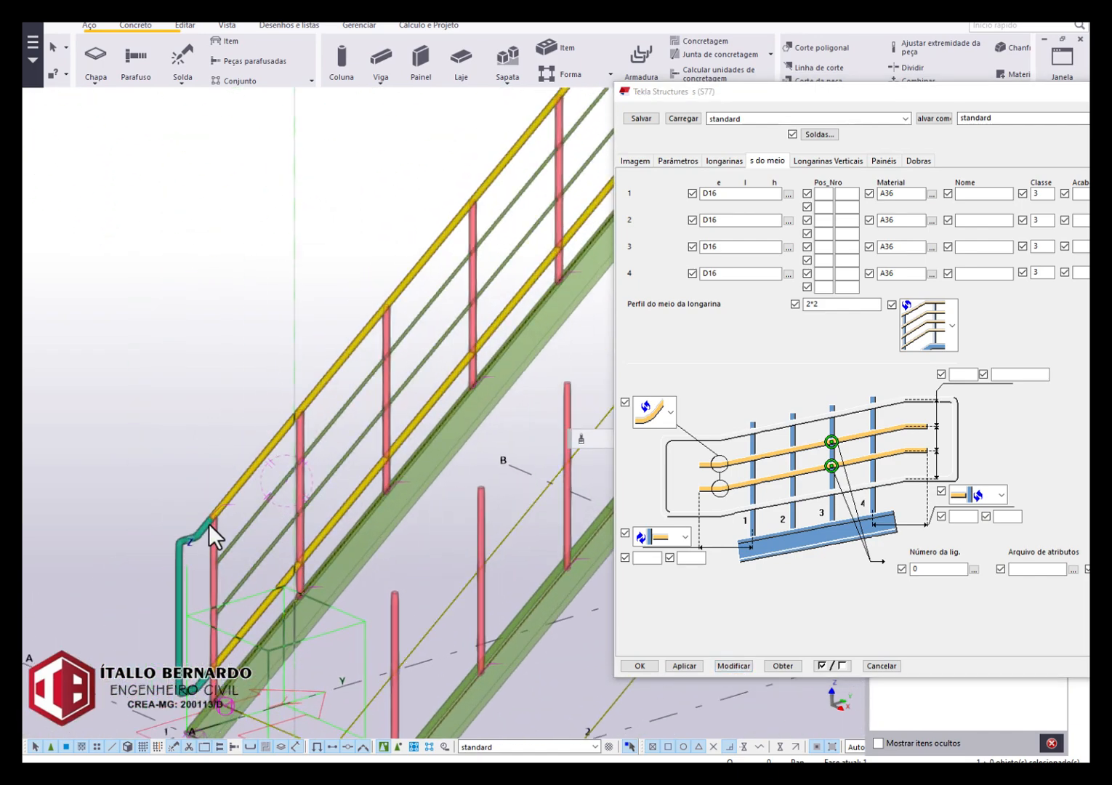
scroll(222, 538, down, 1)
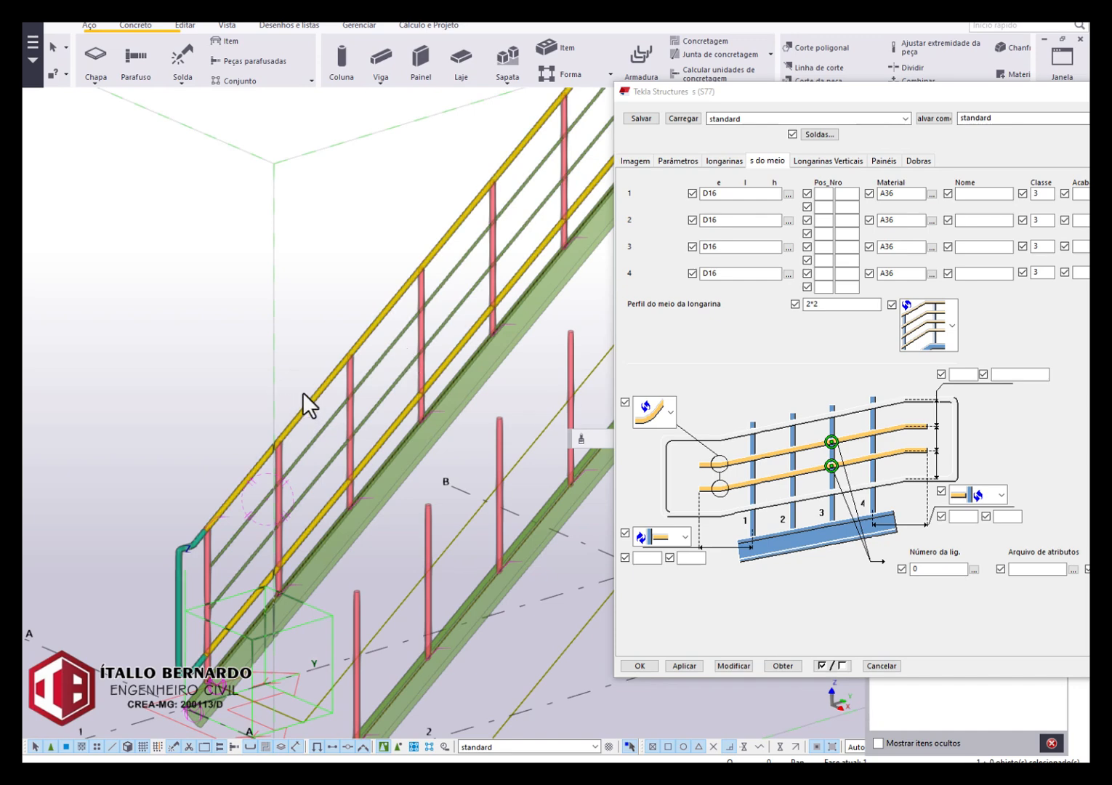
middle_drag(302, 391, 240, 393)
middle_drag(384, 360, 309, 424)
middle_drag(402, 329, 322, 401)
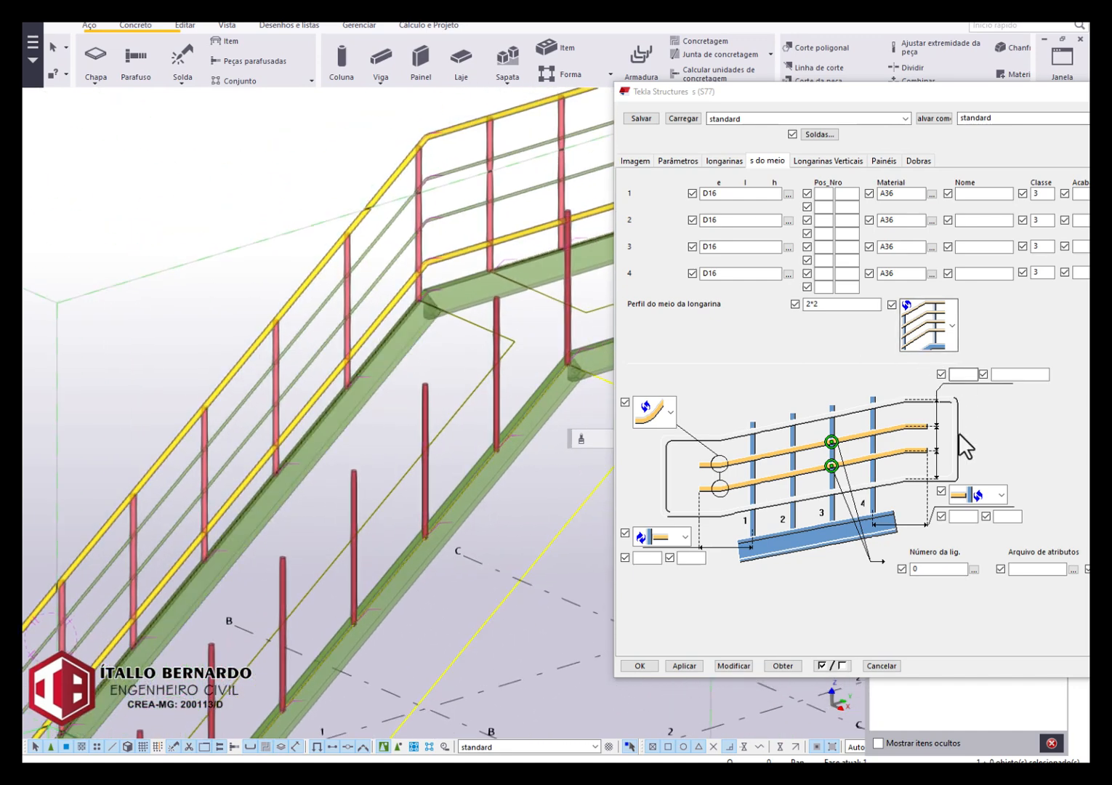
Set the number of middle rails to 5 and modify the railing.
click(960, 375)
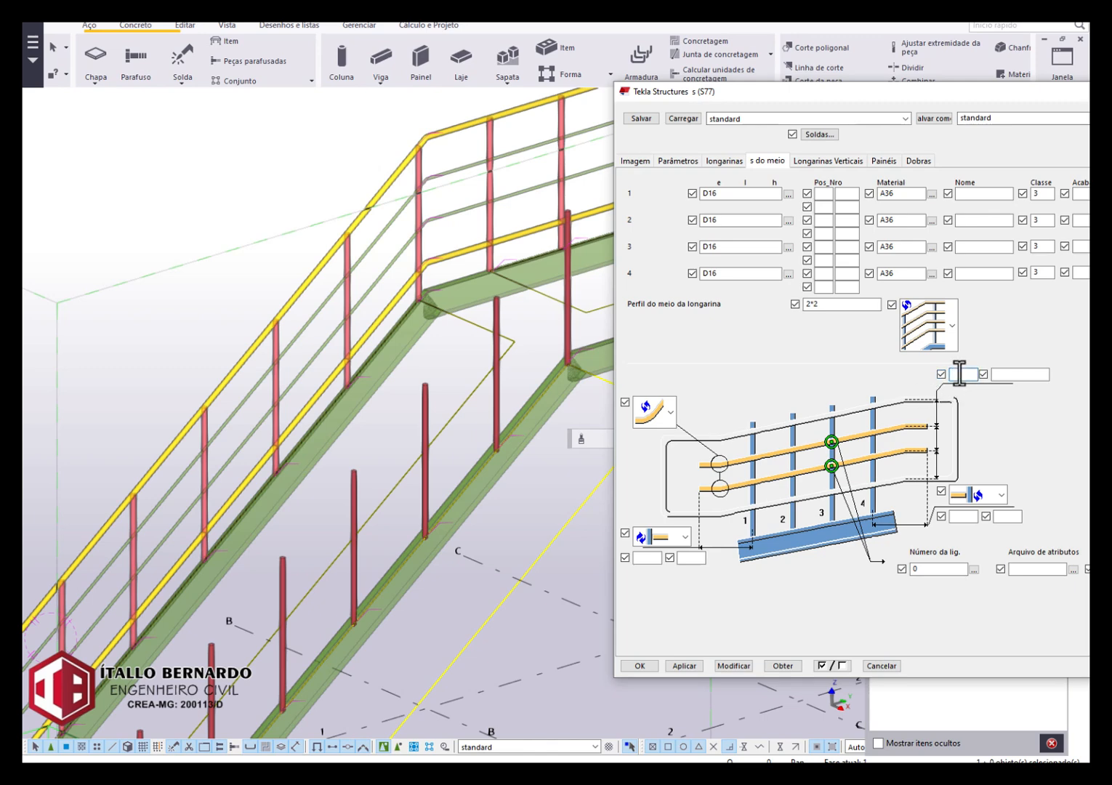
text(5)
click(749, 667)
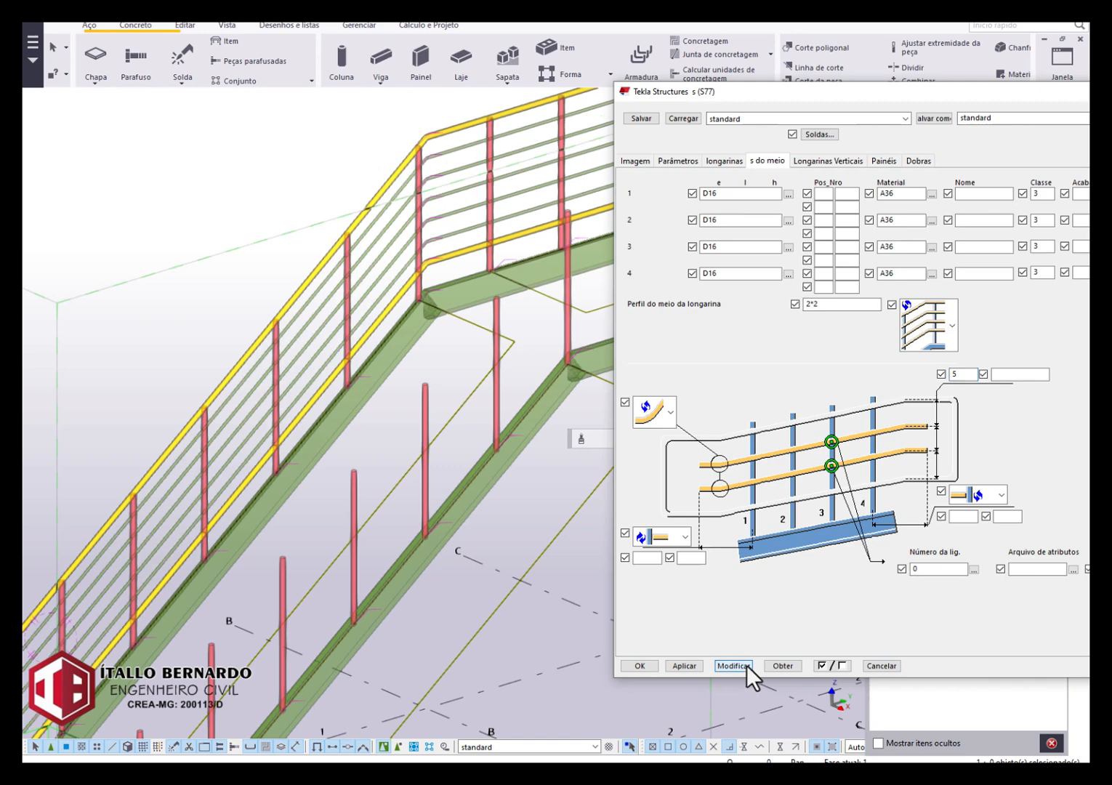
middle_drag(434, 204, 277, 283)
Set the middle rail spacing to 150 and modify the railing.
click(1001, 374)
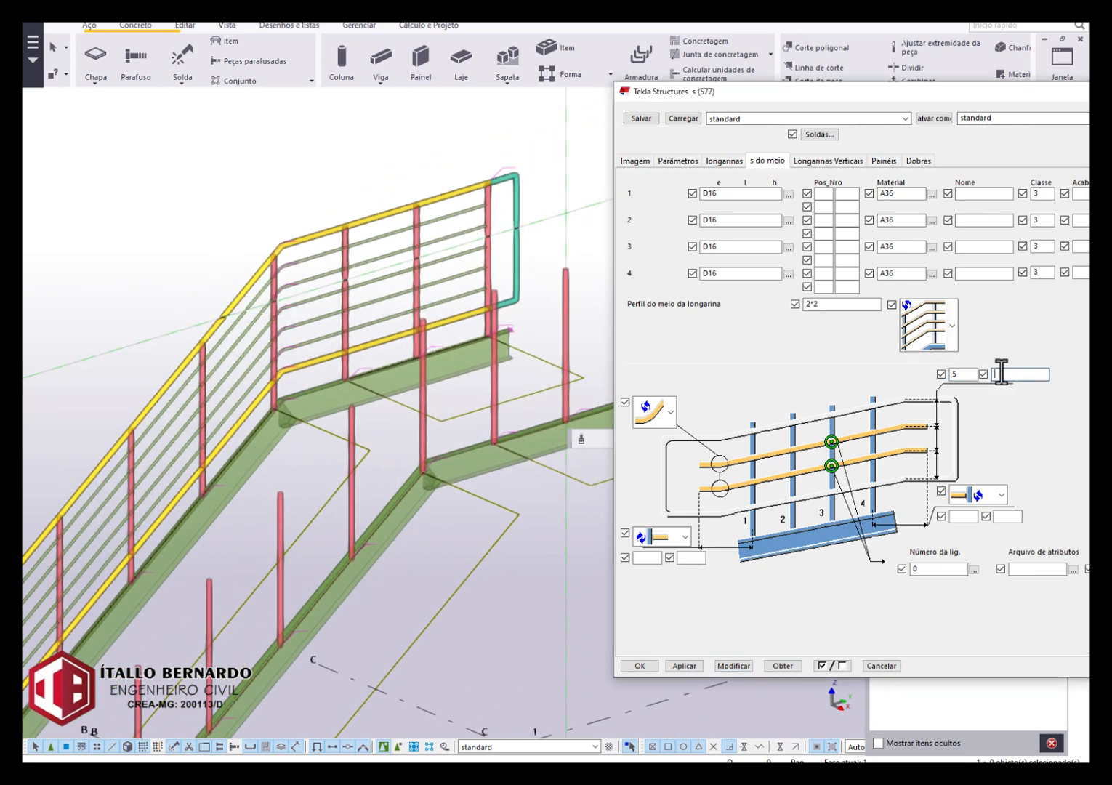
click(722, 664)
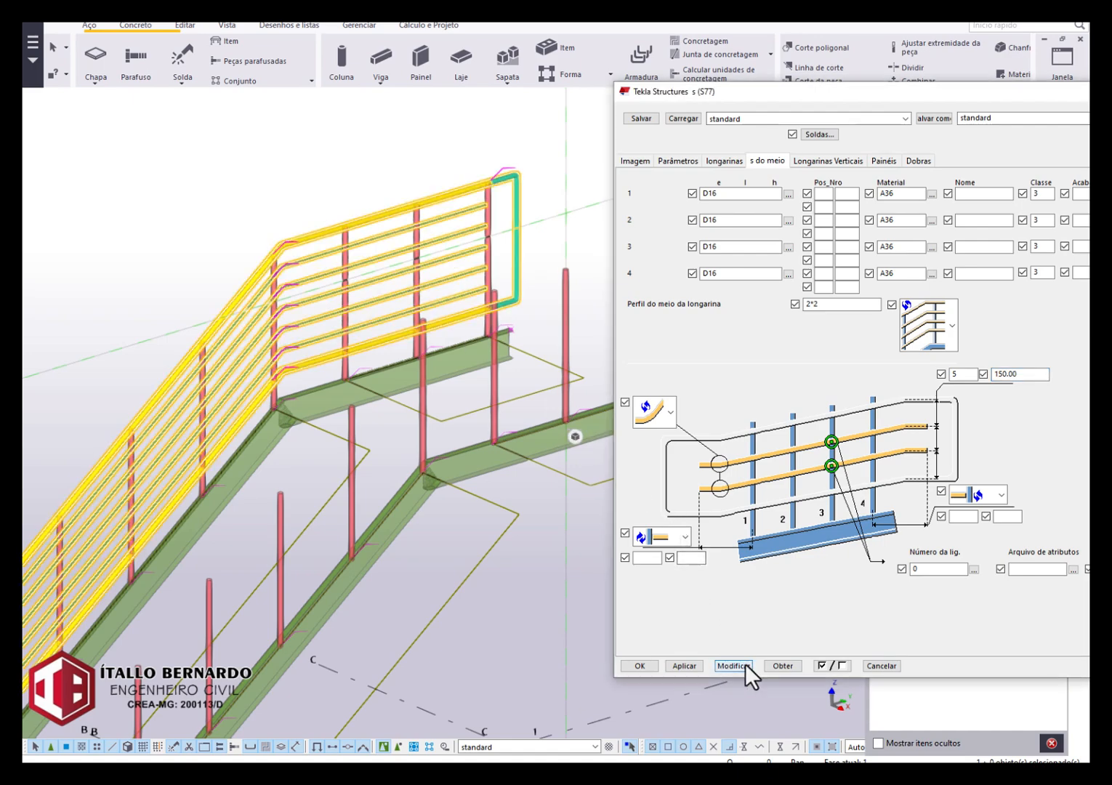
scroll(503, 214, up, 4)
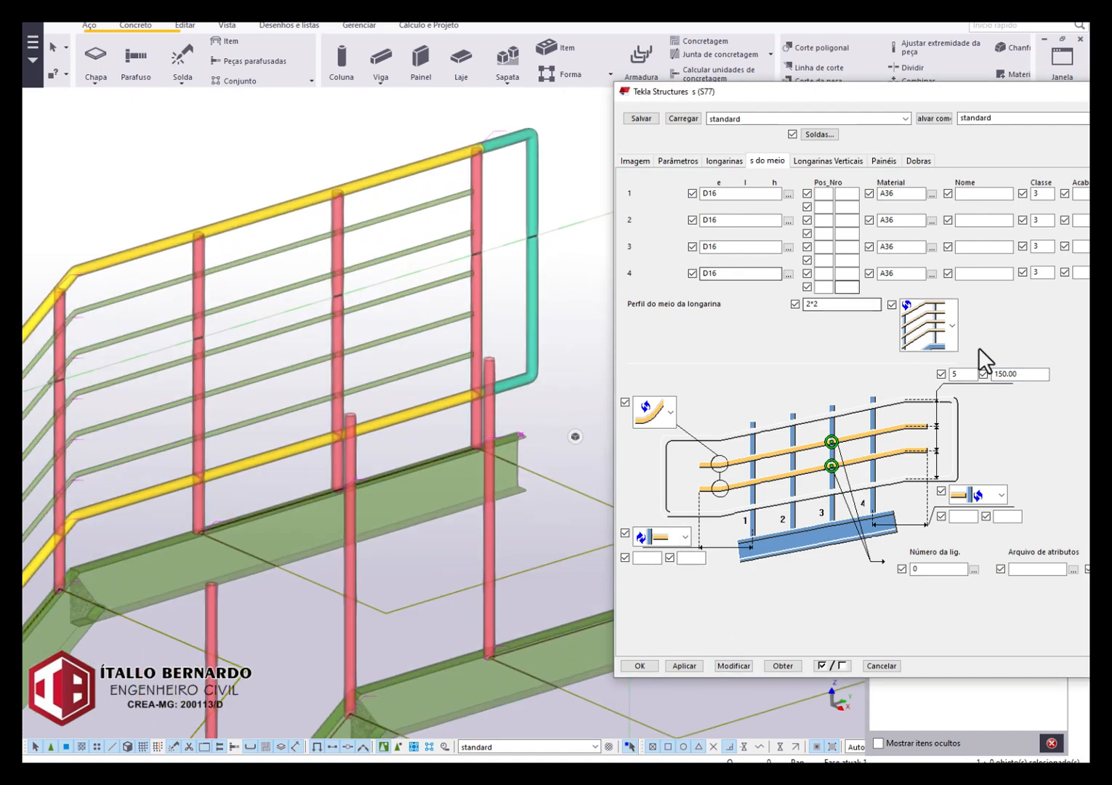
Try 4 middle rails, return the number to 5, and modify the railing after each change.
double_click(964, 373)
text(4)
click(736, 666)
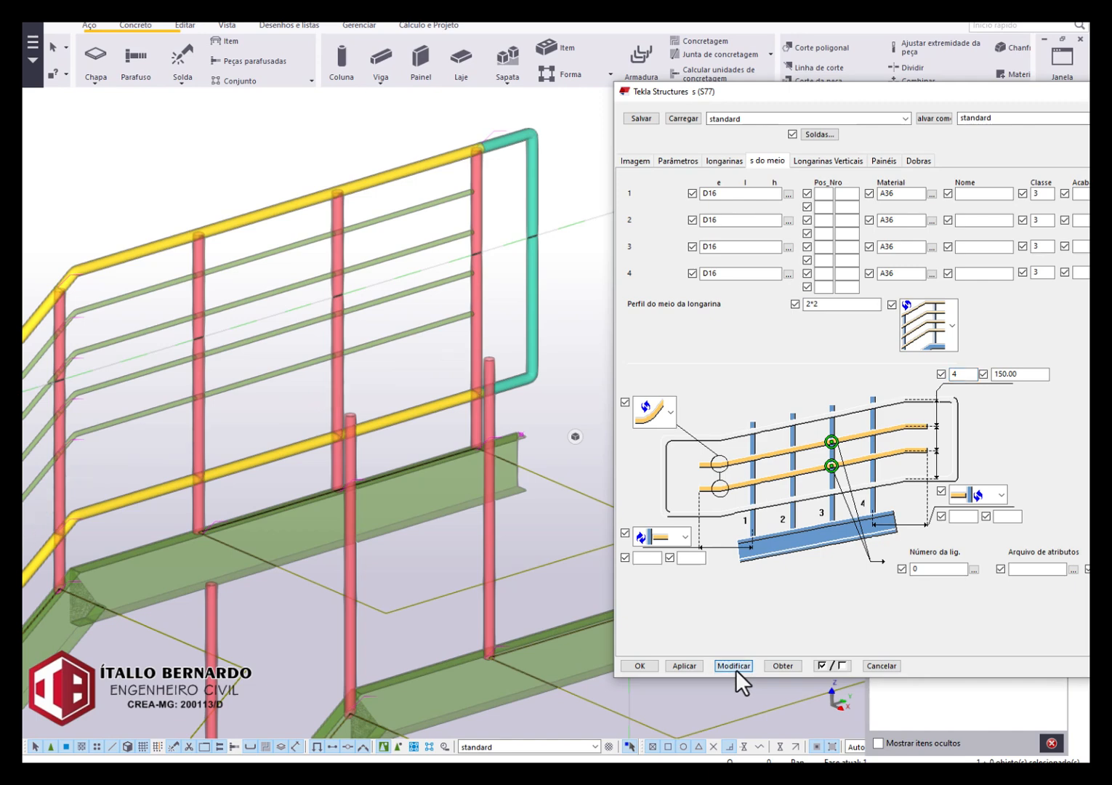
double_click(962, 374)
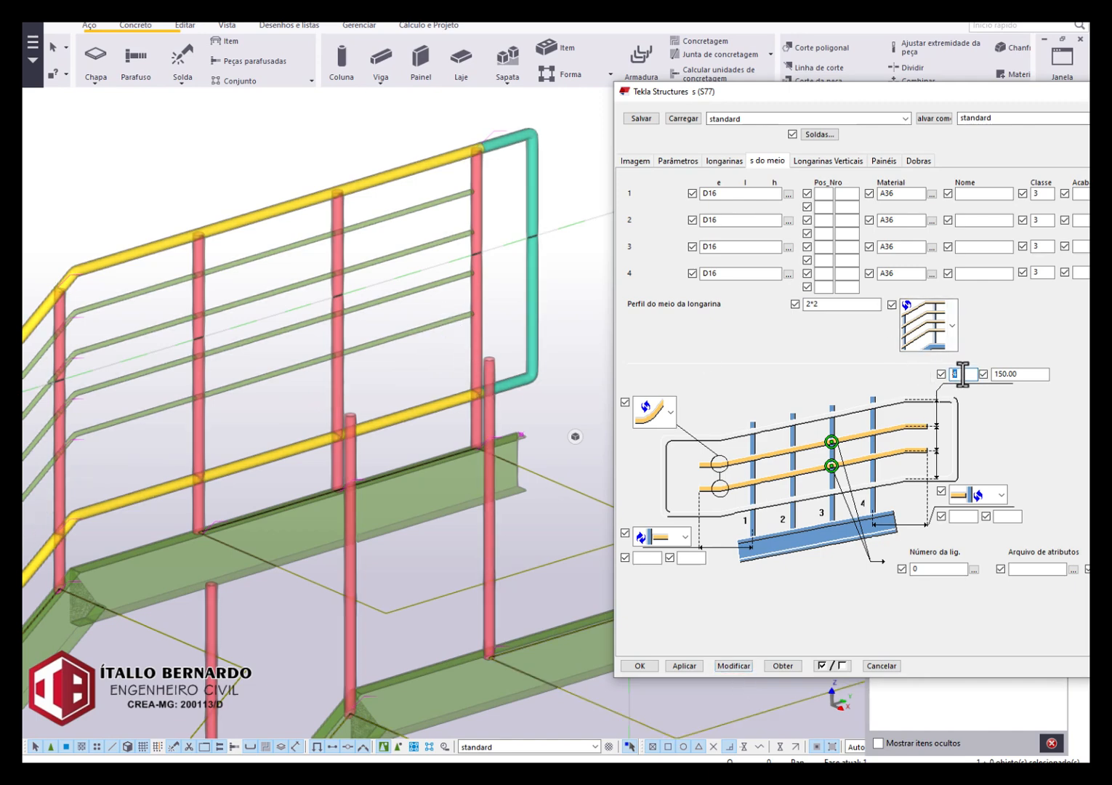
click(734, 667)
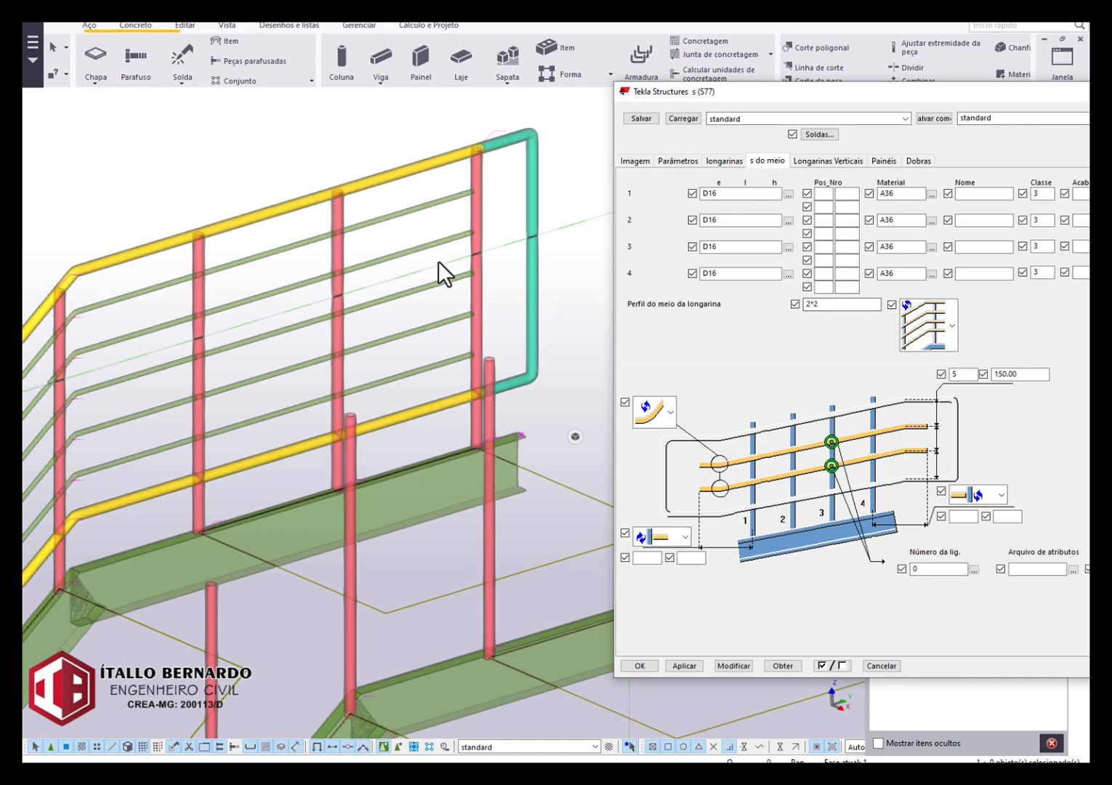
Clear the middle rail spacing value and modify the railing.
drag(1014, 378, 922, 368)
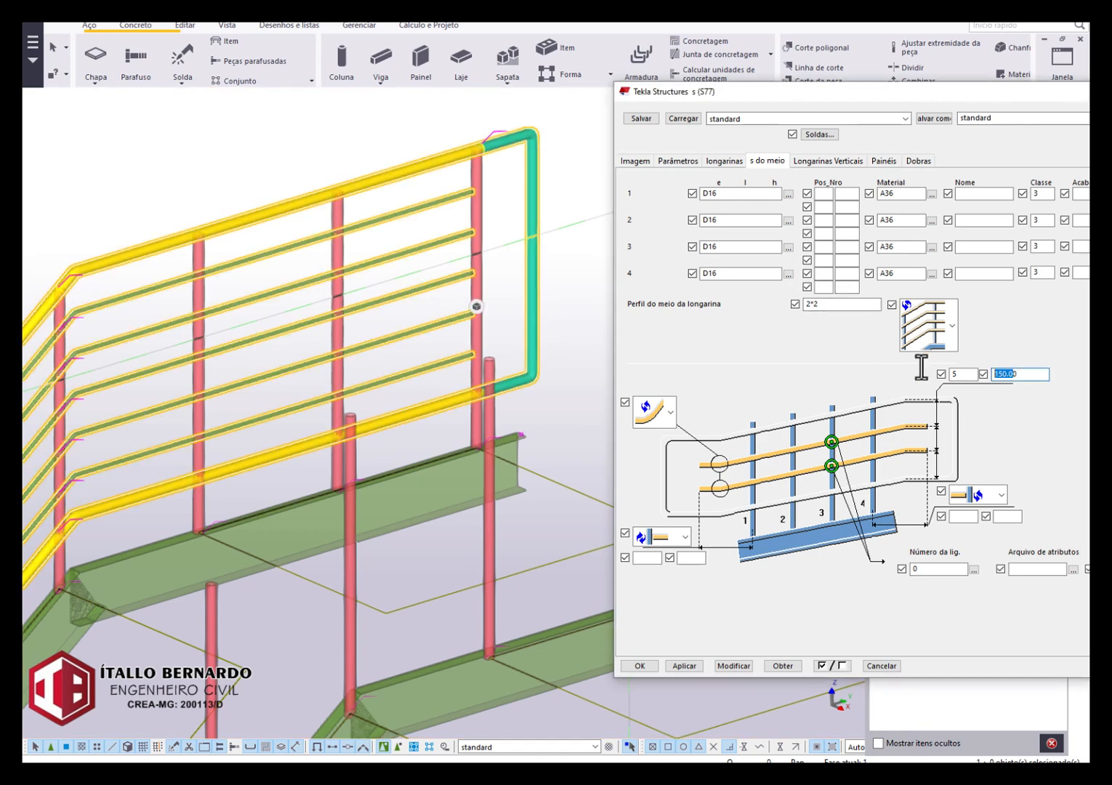
key(BackSpace)
click(739, 664)
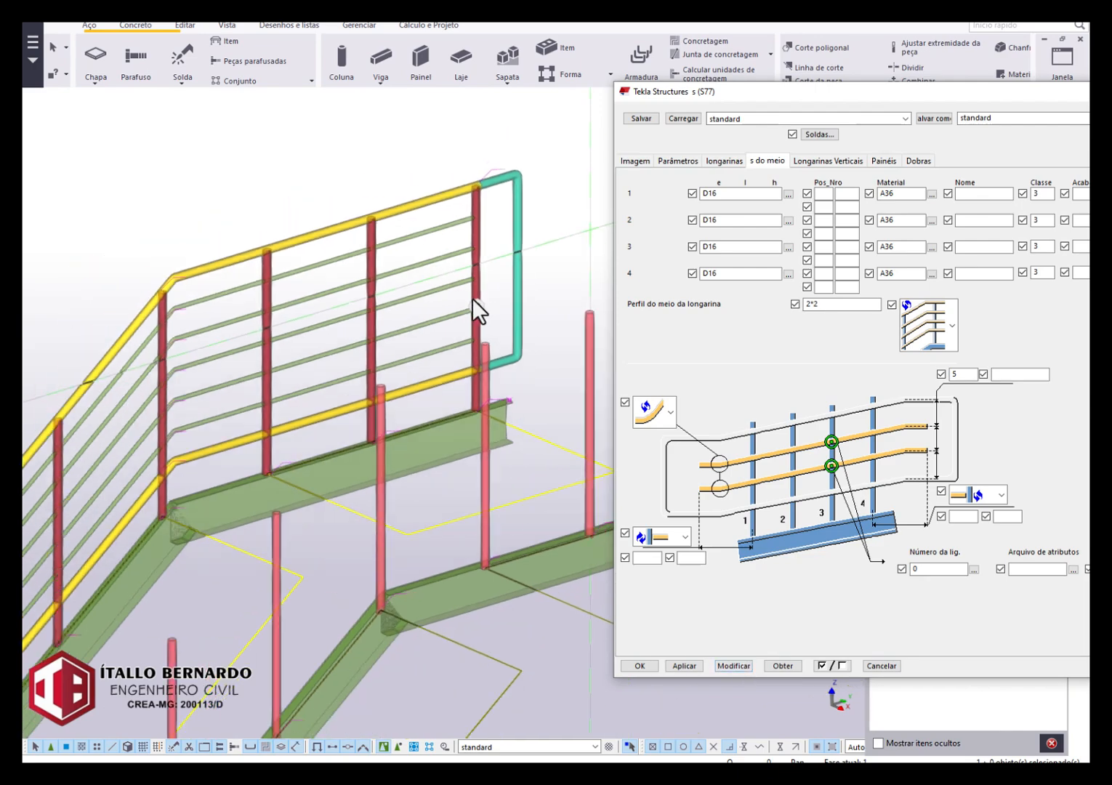
mouse_move(386, 248)
ctrl+middle_down()
mouse_move(409, 255)
mouse_move(413, 223)
ctrl+middle_up()
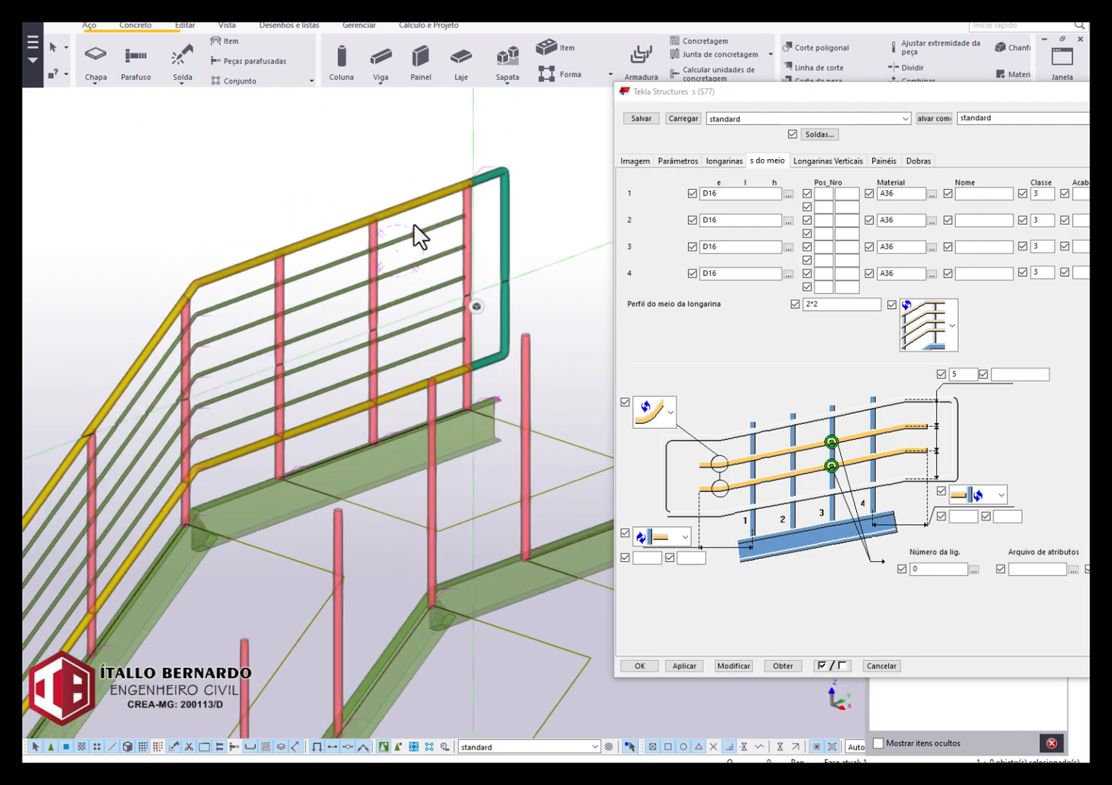
Change the middle rail layout from horizontal rails to vertical bars between the posts and modify the railing.
mouse_move(178, 386)
ctrl+middle_down()
mouse_move(328, 300)
mouse_move(374, 326)
mouse_move(349, 327)
mouse_move(314, 388)
mouse_move(333, 437)
ctrl+middle_up()
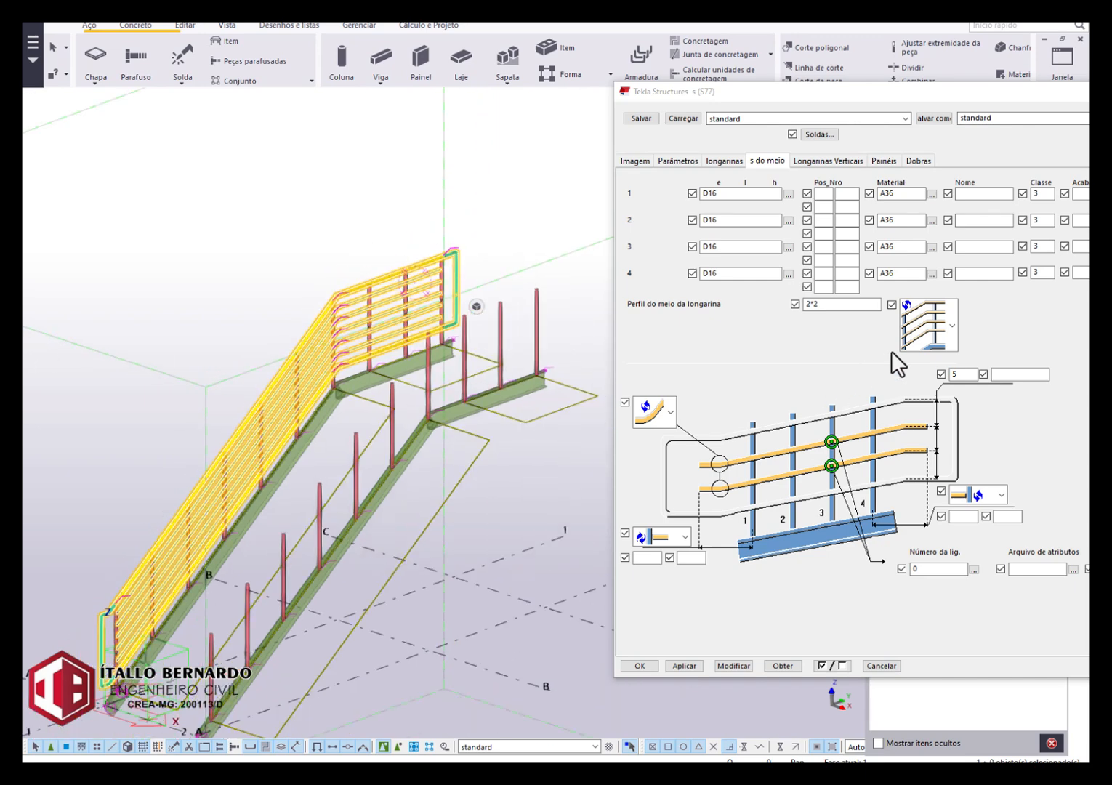
click(954, 322)
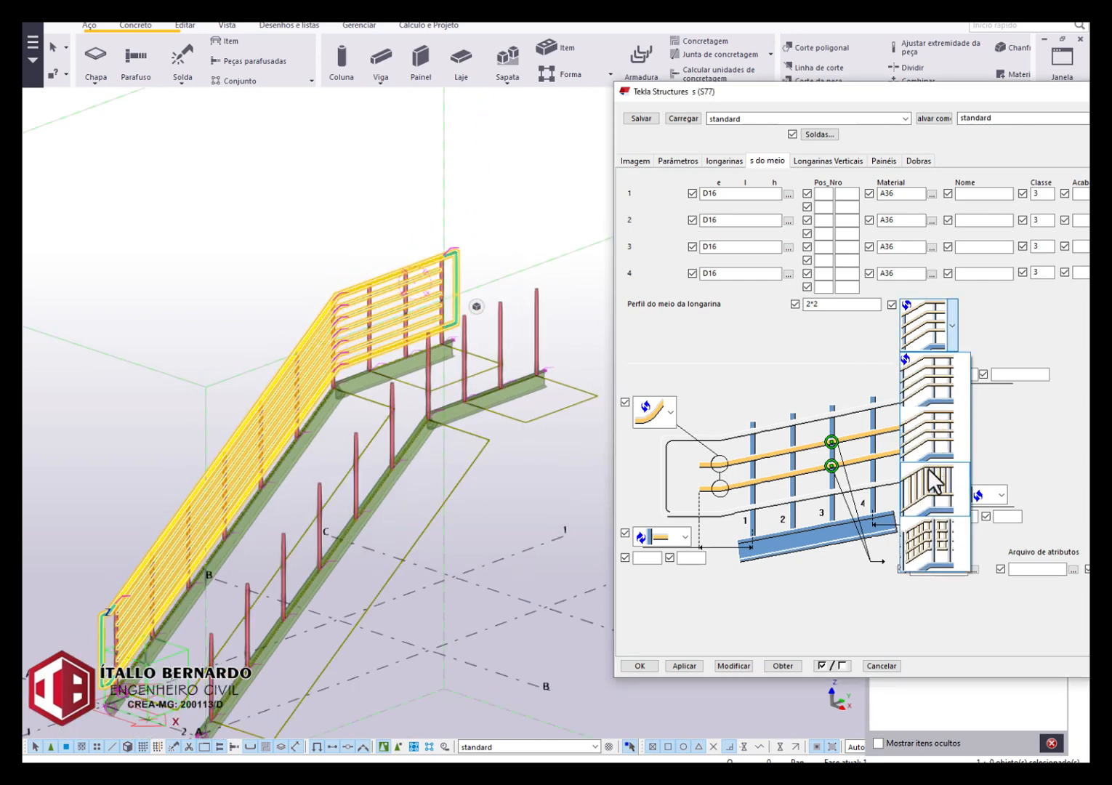
click(936, 484)
click(729, 665)
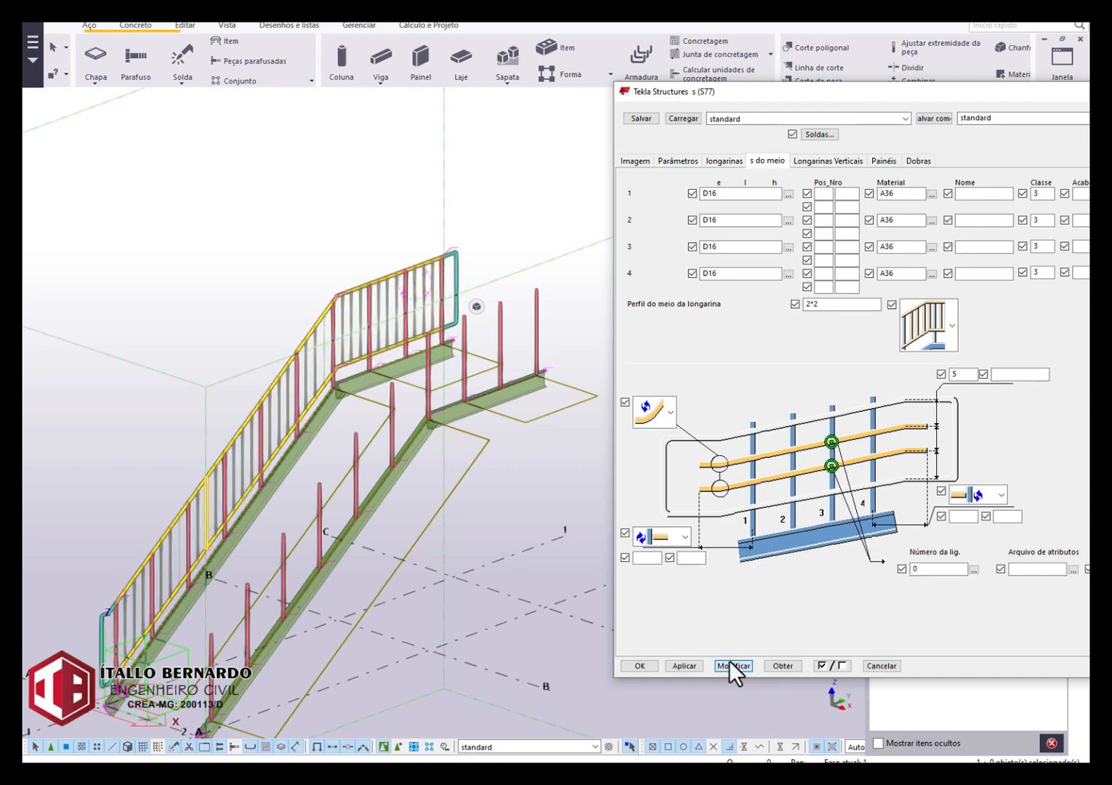
Examine the vertical bars and their spacing between the posts along the sloped part of the railing.
scroll(291, 392, up, 5)
ctrl+middle_drag(253, 409, 303, 397)
click(251, 463)
scroll(247, 470, up, 4)
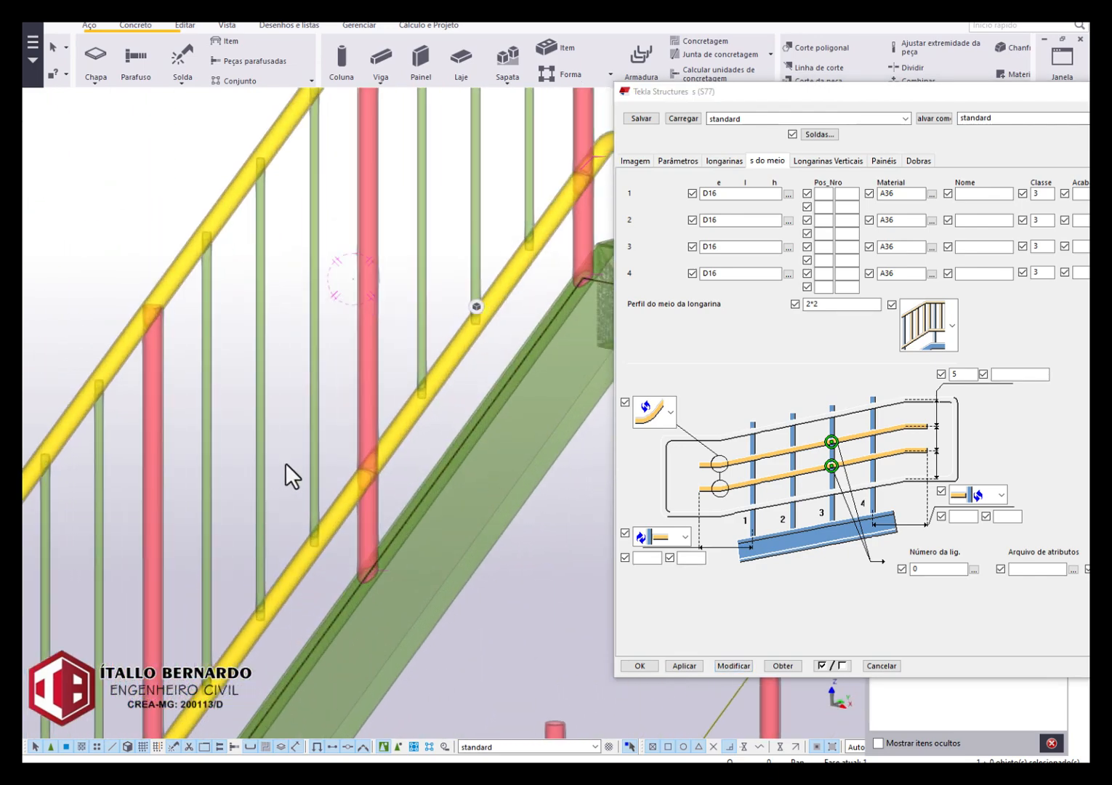
scroll(284, 465, down, 6)
middle_drag(284, 449, 472, 436)
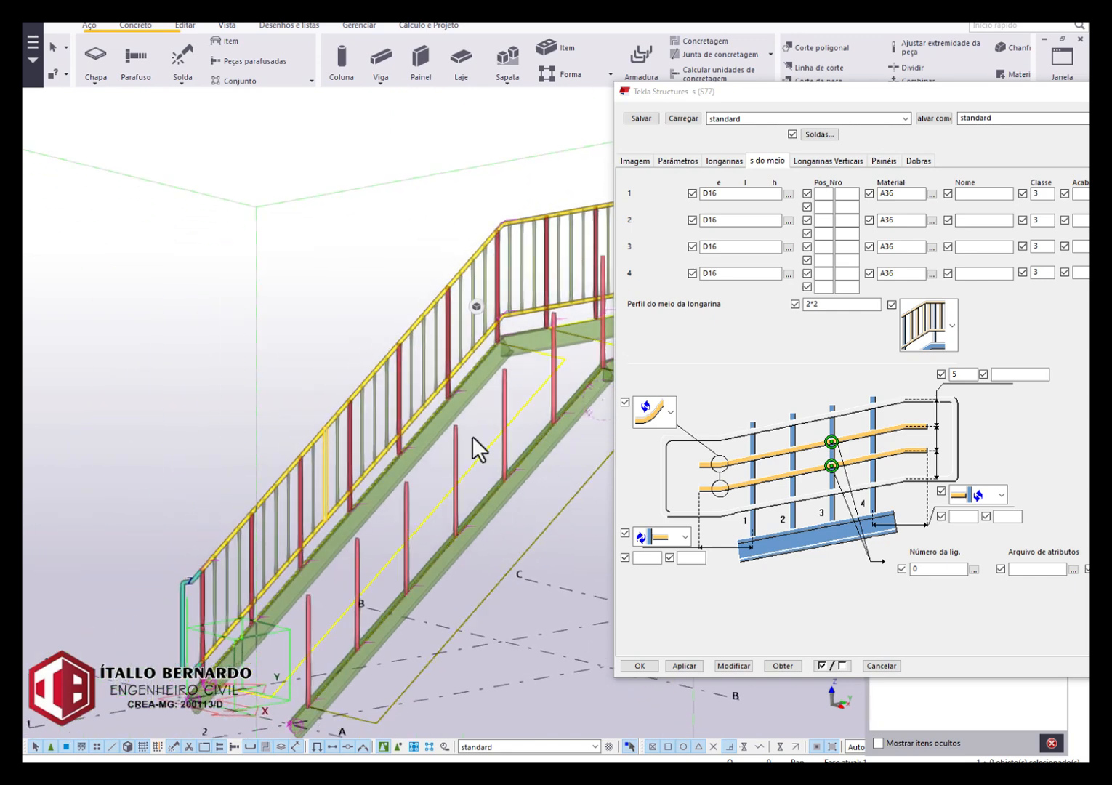
scroll(327, 472, up, 6)
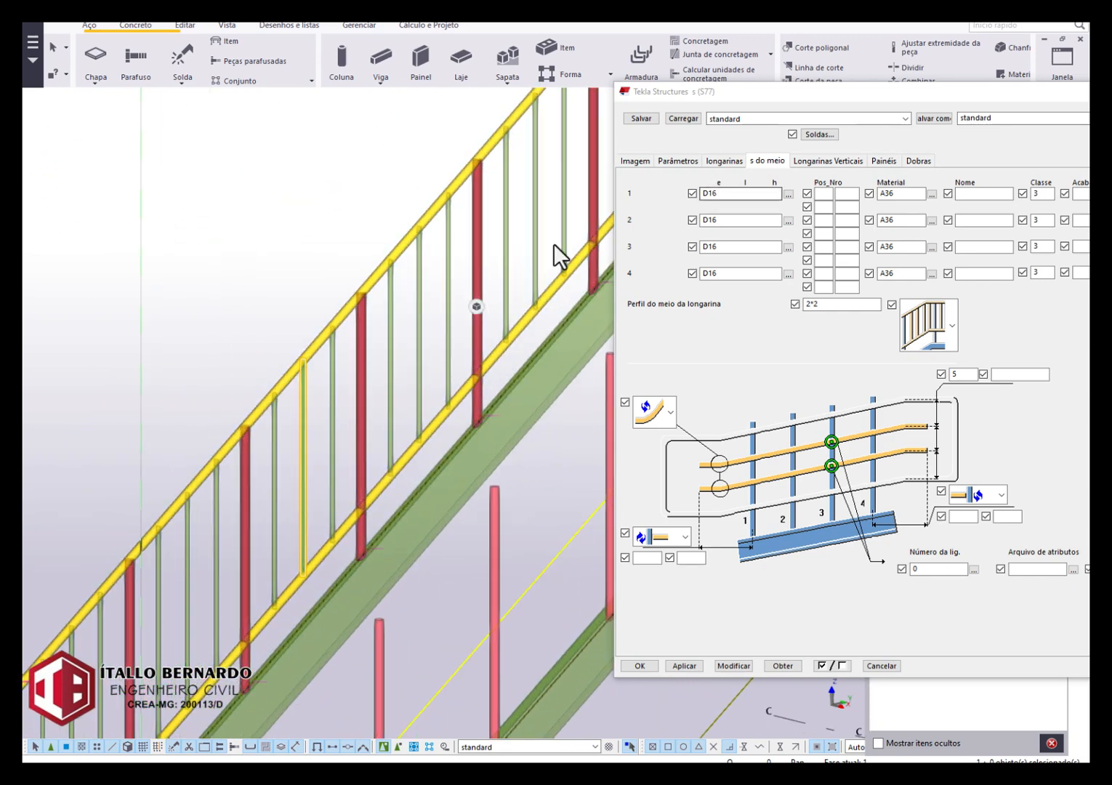
scroll(400, 314, down, 2)
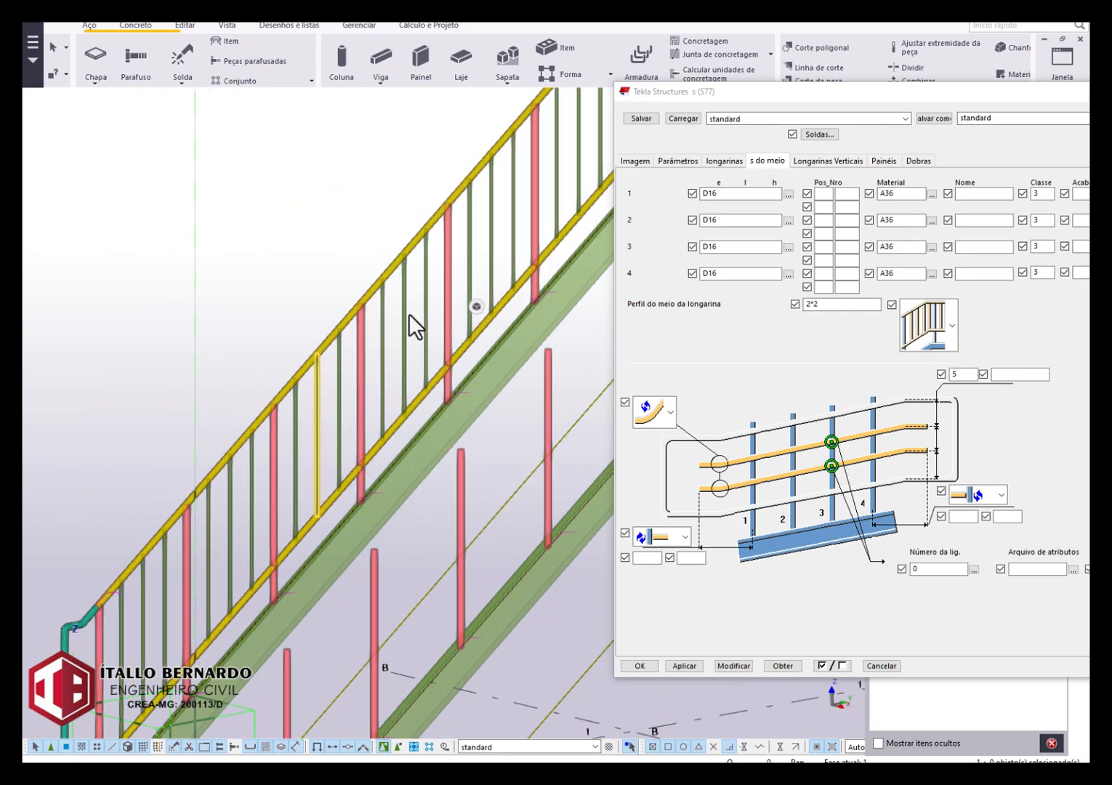
Select the railing, set the vertical rail spacing to 150 in the Longarinas Verticais settings, and modify the railing.
click(825, 160)
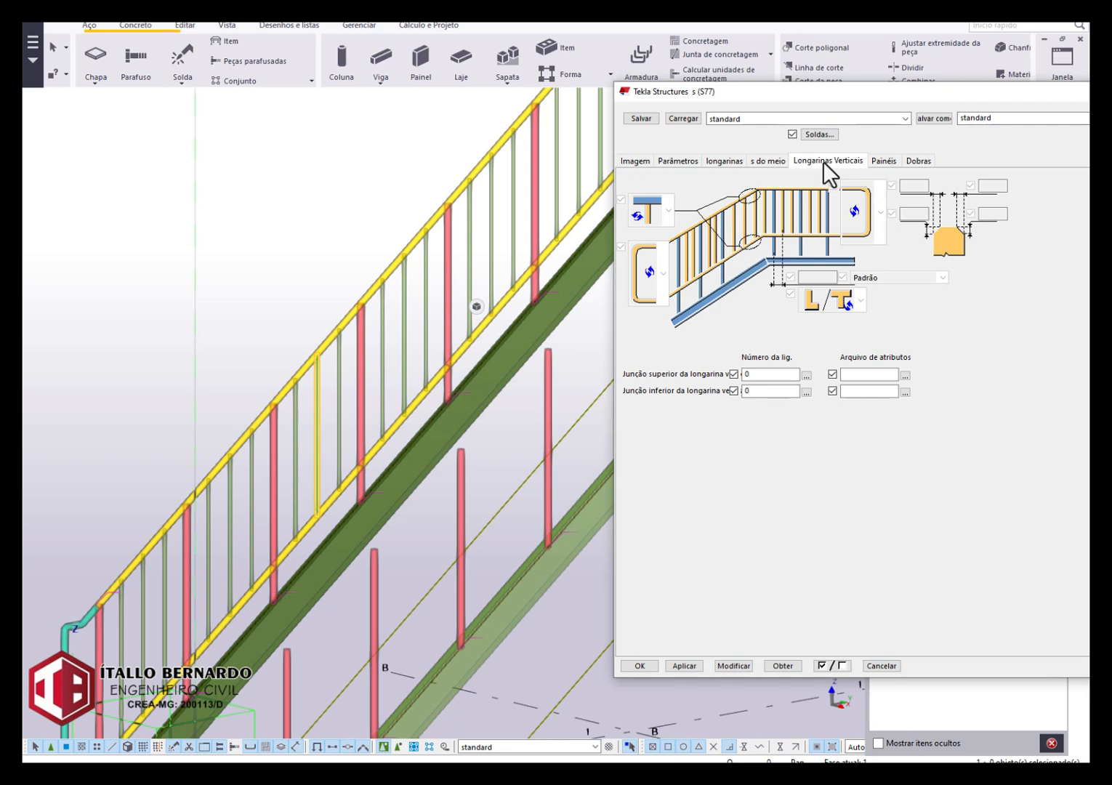
click(778, 159)
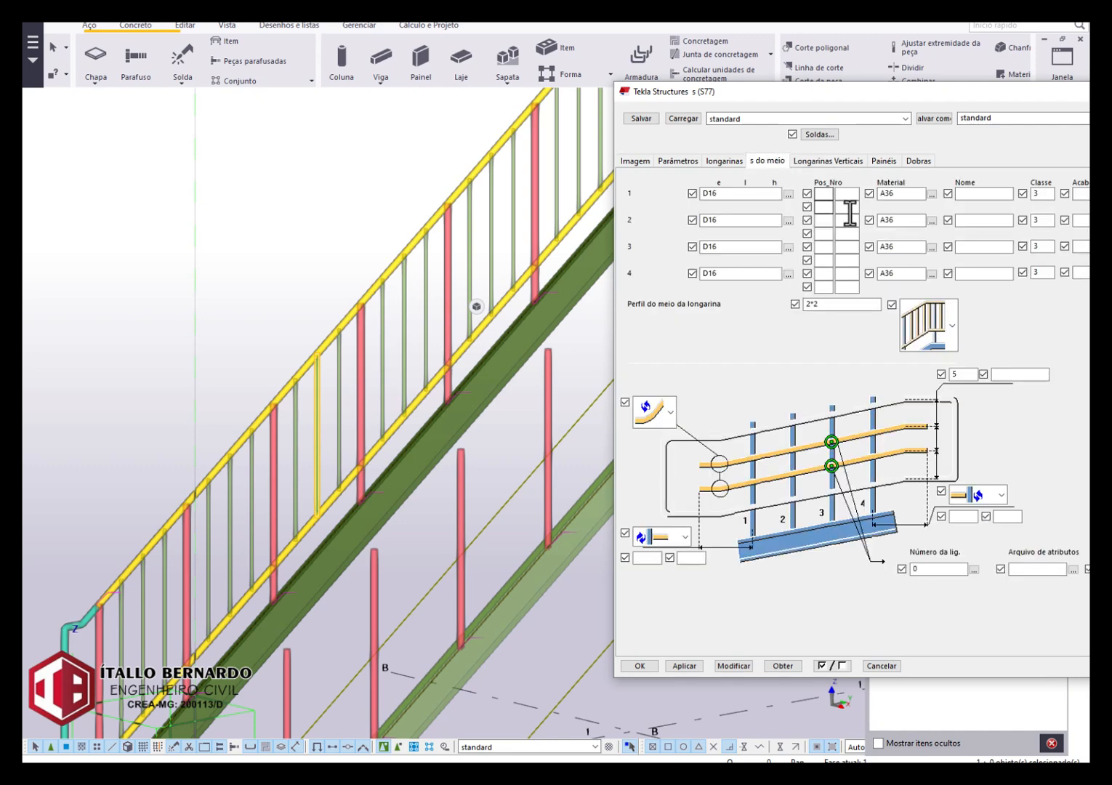
click(844, 160)
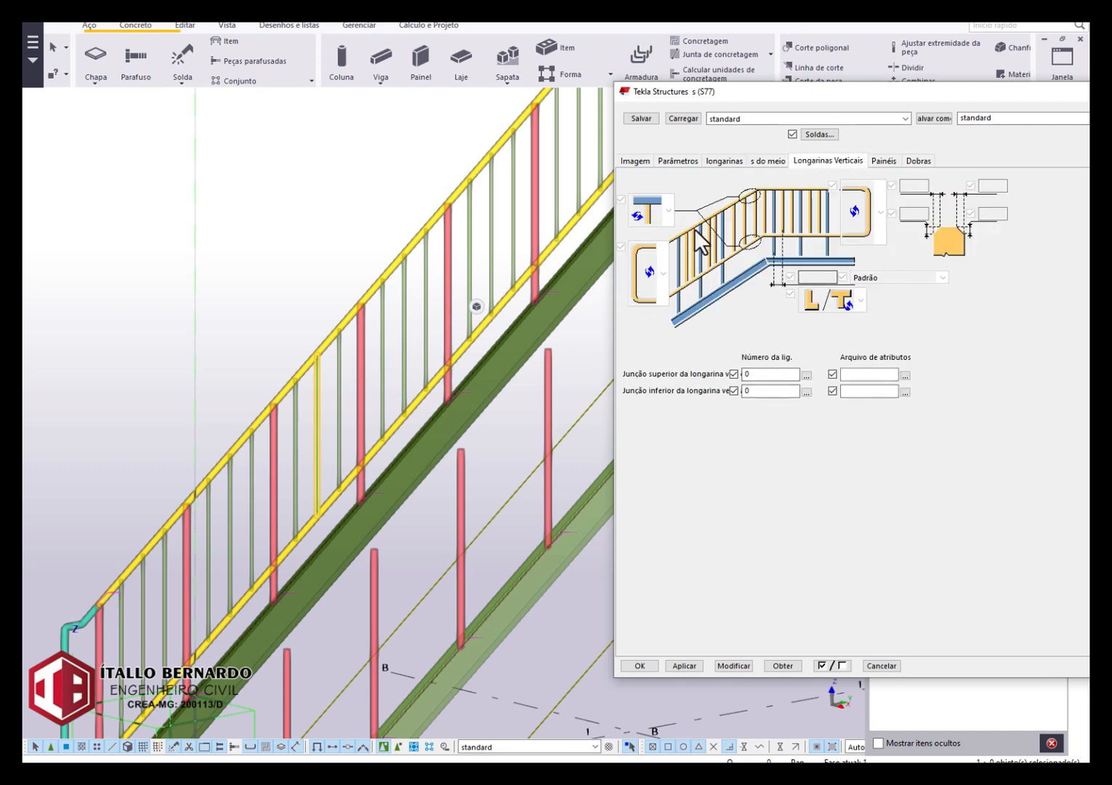
scroll(449, 262, up, 3)
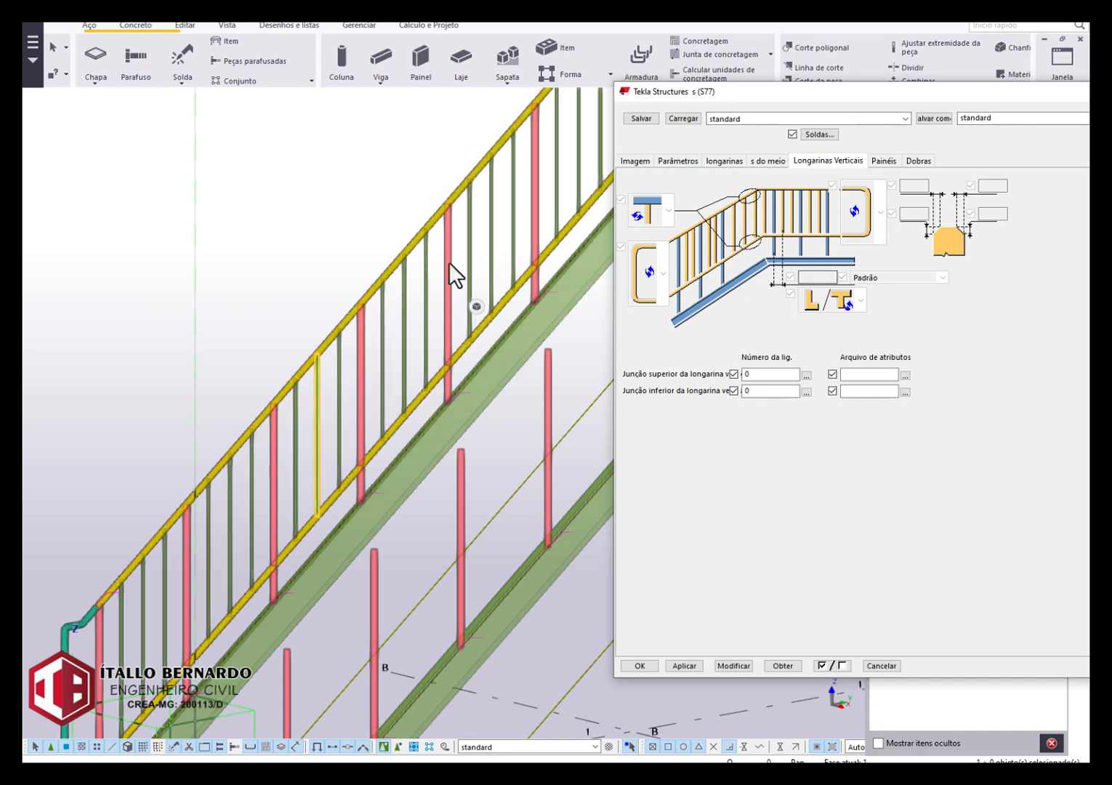
click(458, 222)
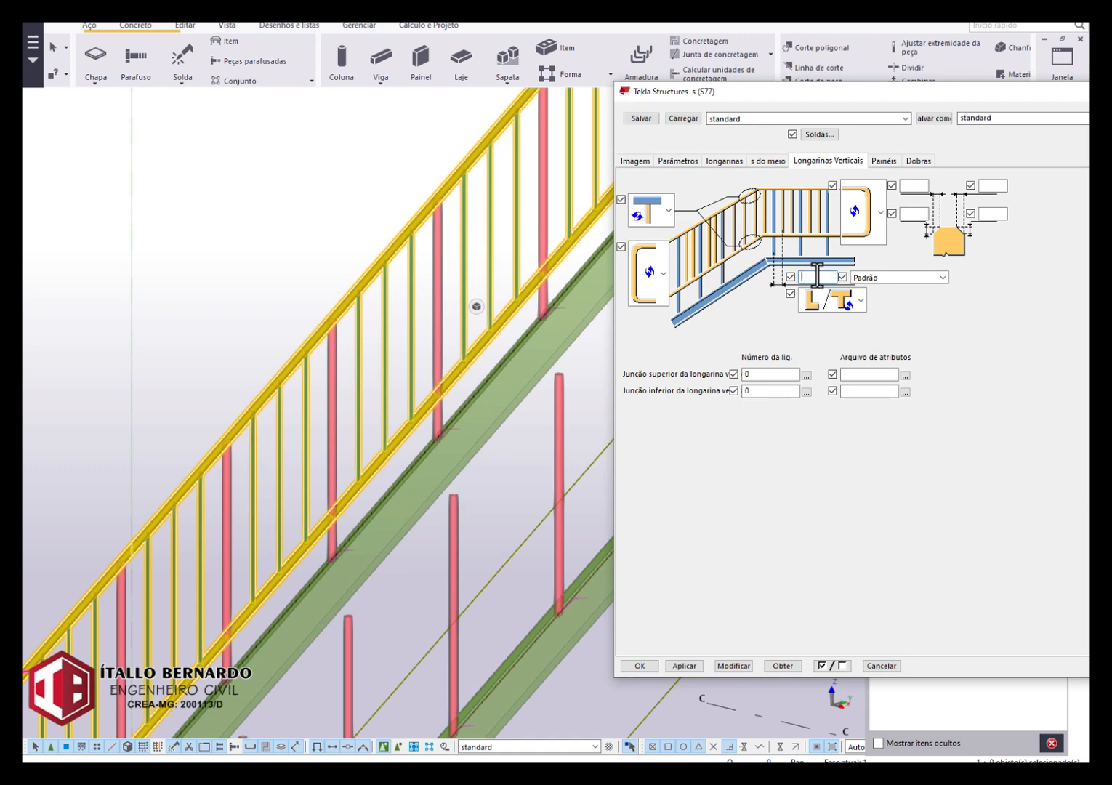
text(150)
click(744, 666)
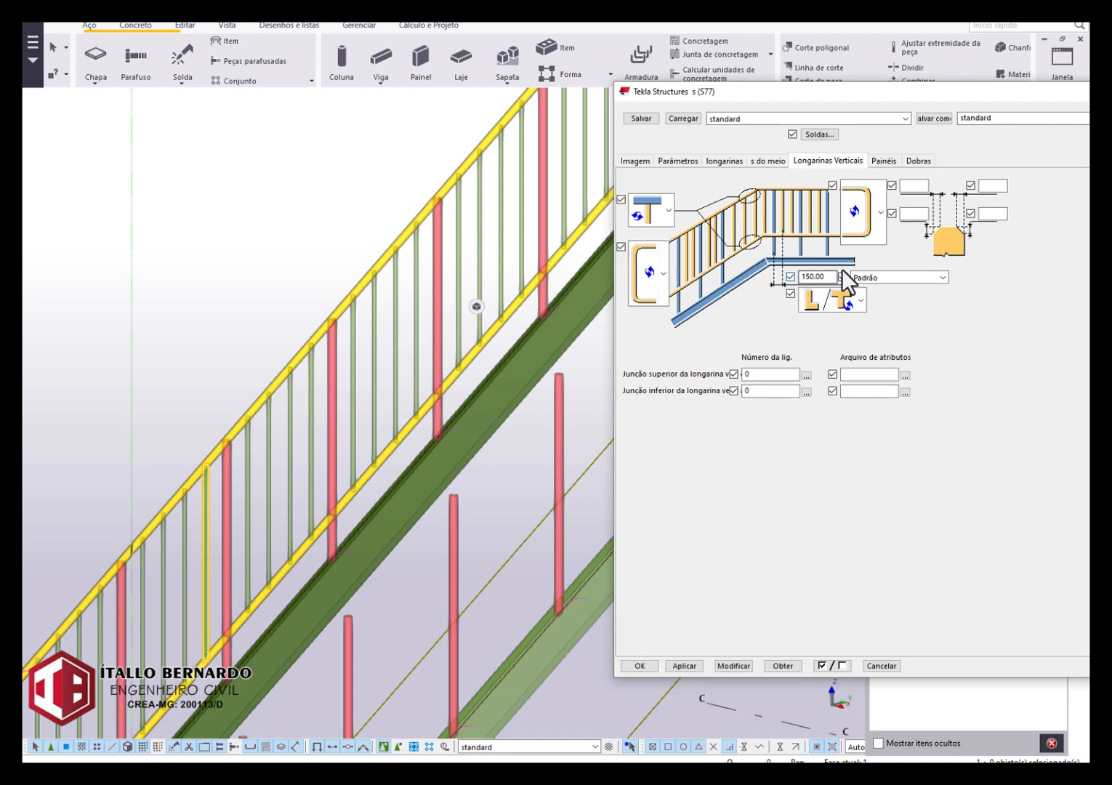
Try the Exato spacing option for the vertical rails, return it to Padrão, and modify the railing after each change.
click(873, 277)
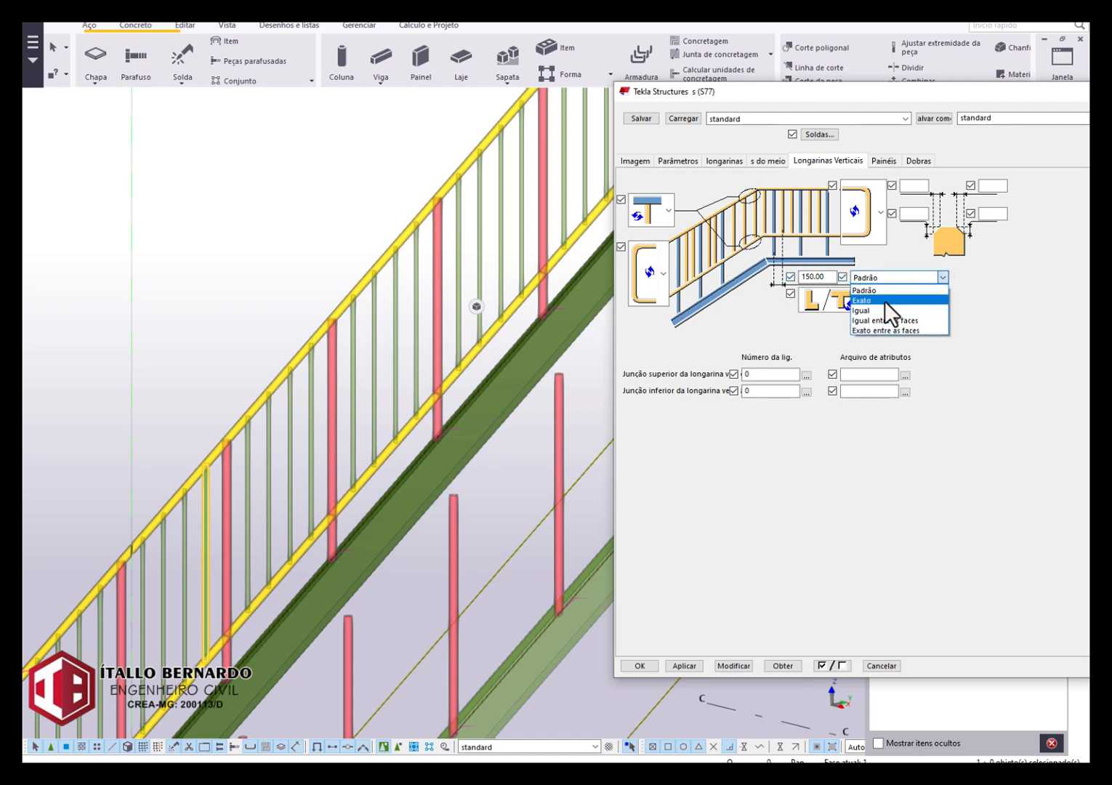
click(884, 301)
click(733, 666)
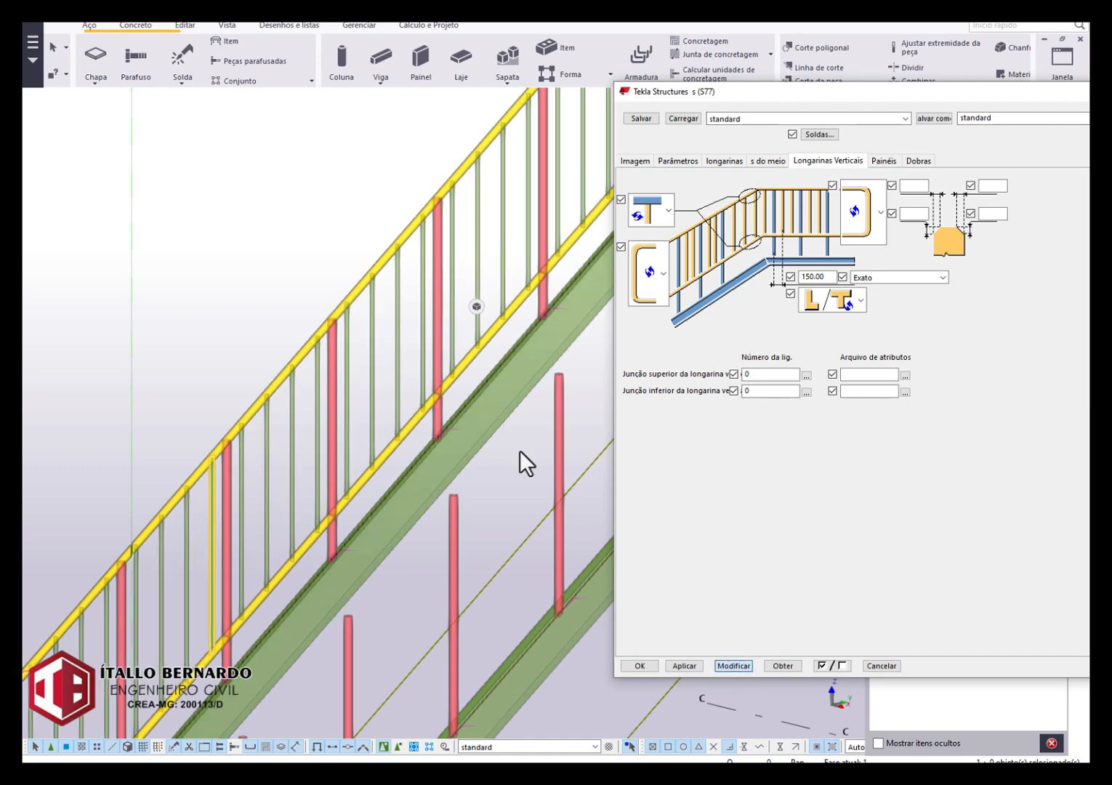
scroll(436, 280, up, 2)
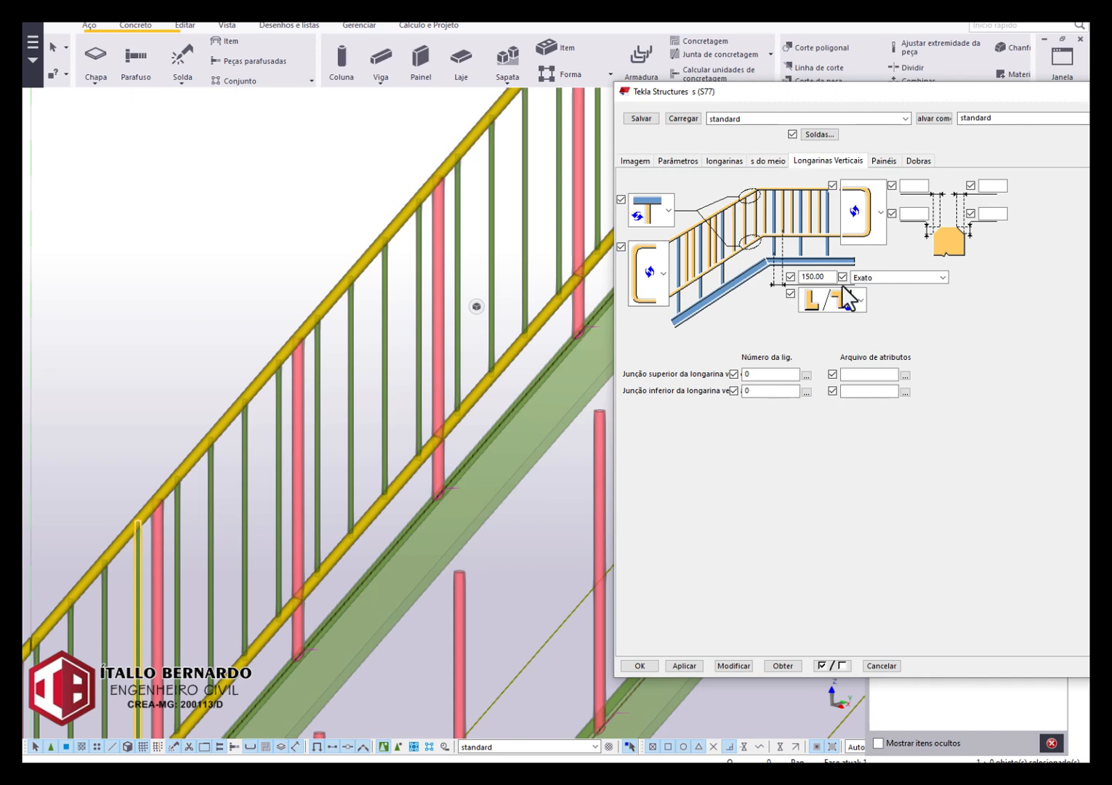
click(882, 279)
click(865, 290)
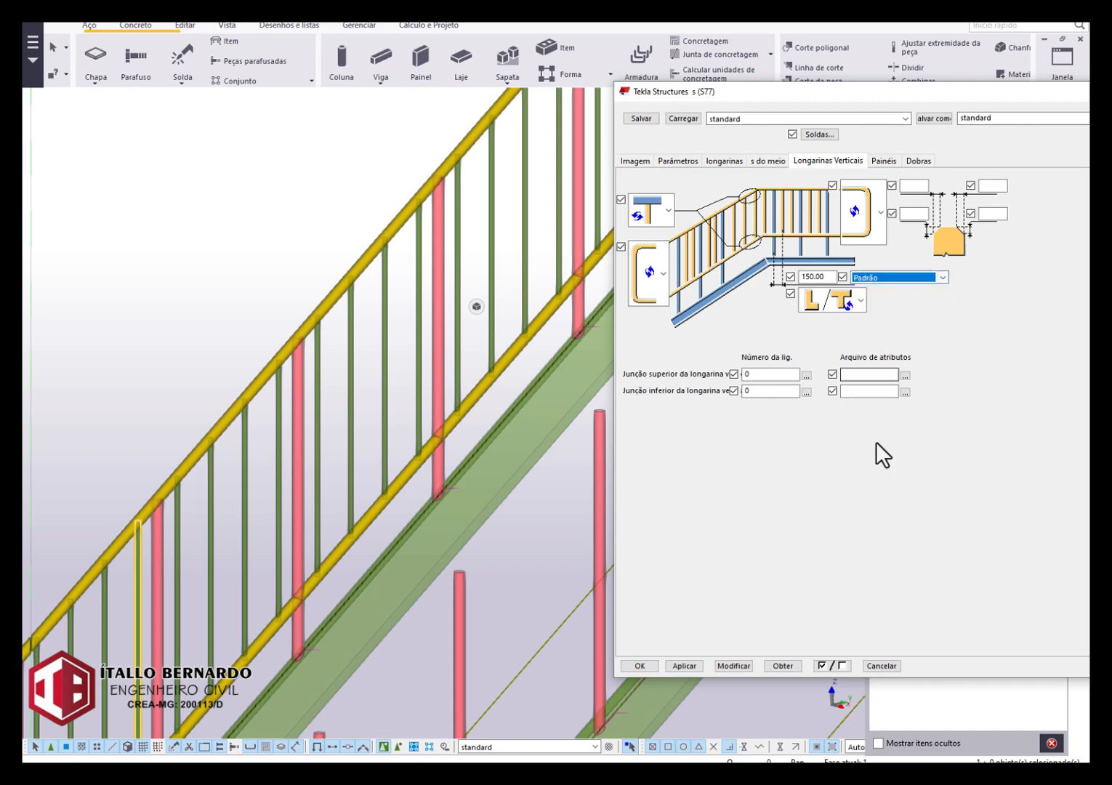
click(733, 666)
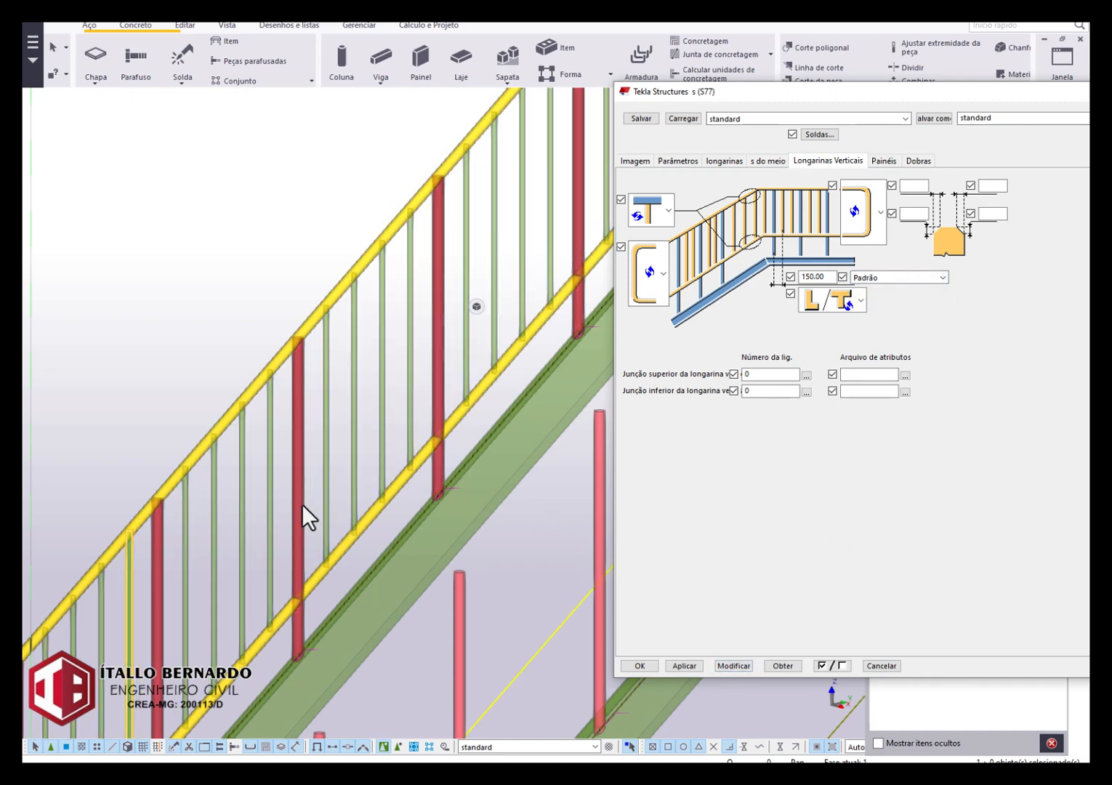
Set the vertical rail spacing option to Igual entre as faces and modify the railing.
click(869, 279)
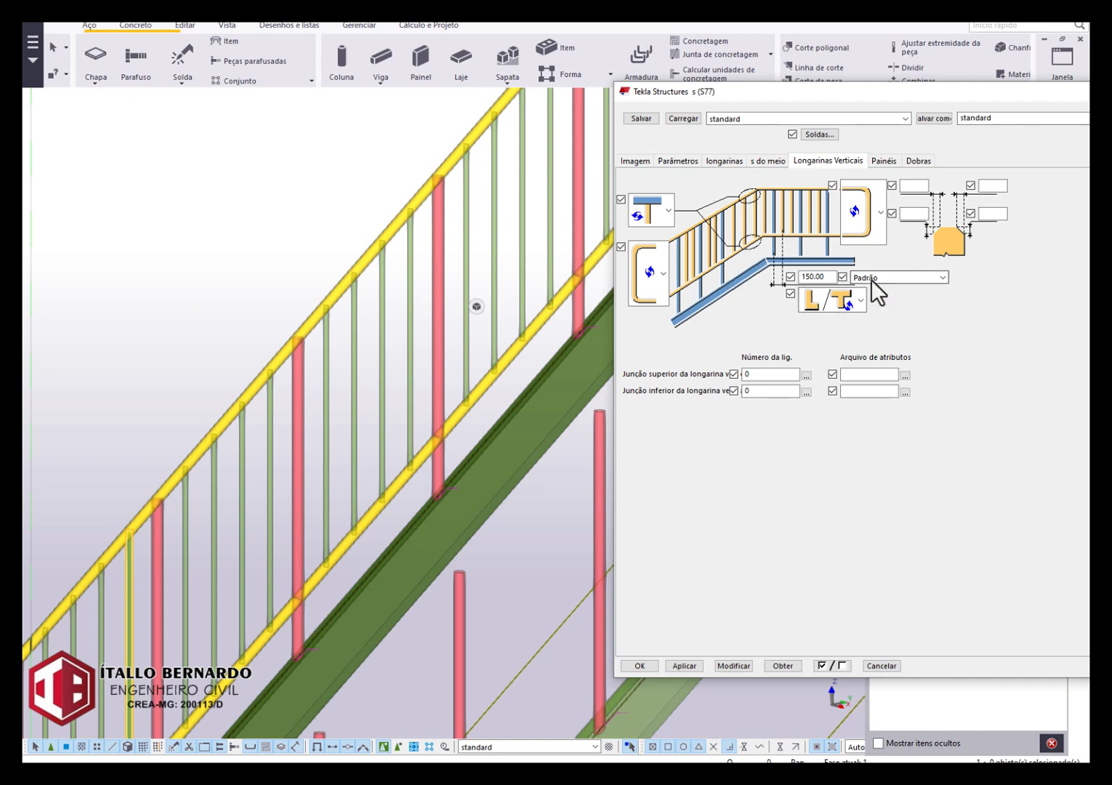
click(899, 321)
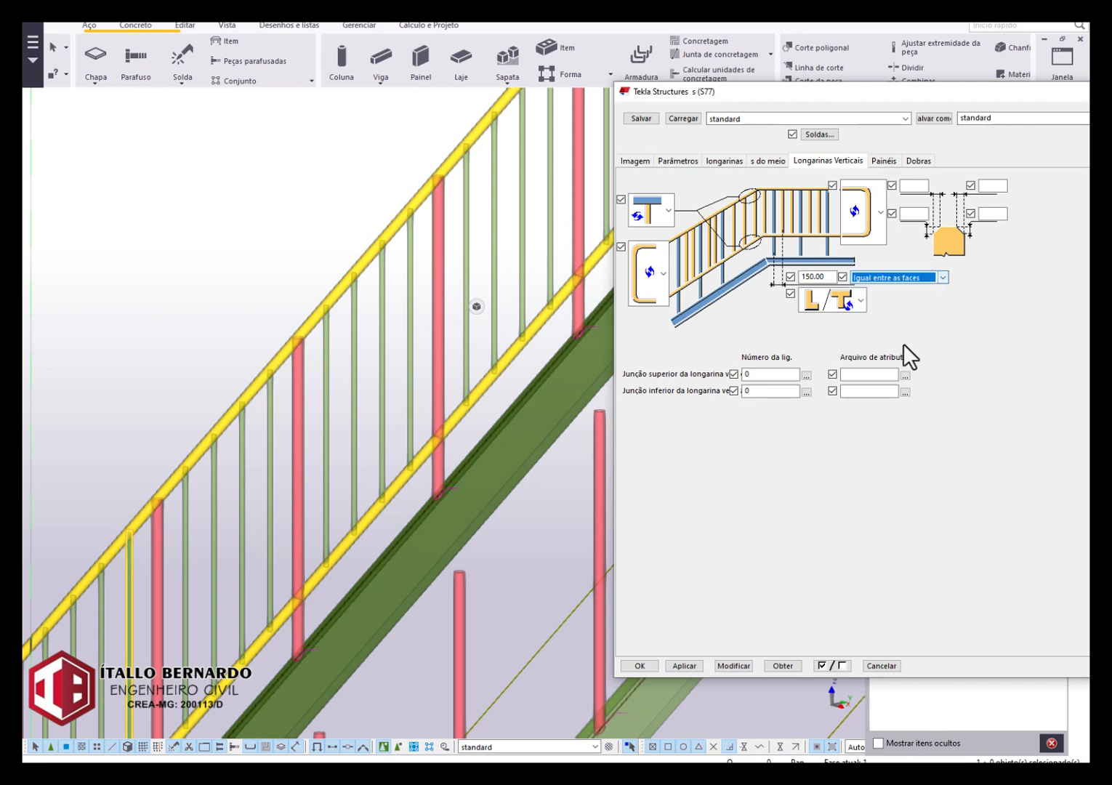
click(733, 666)
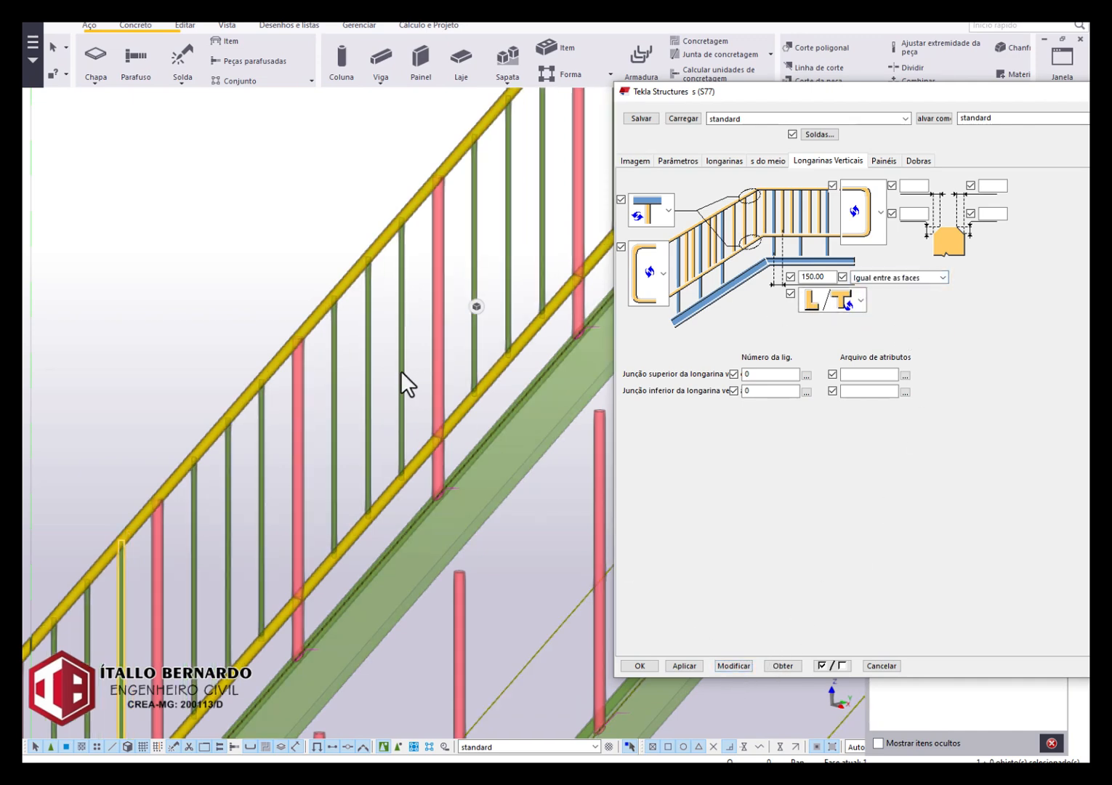
click(405, 386)
click(728, 667)
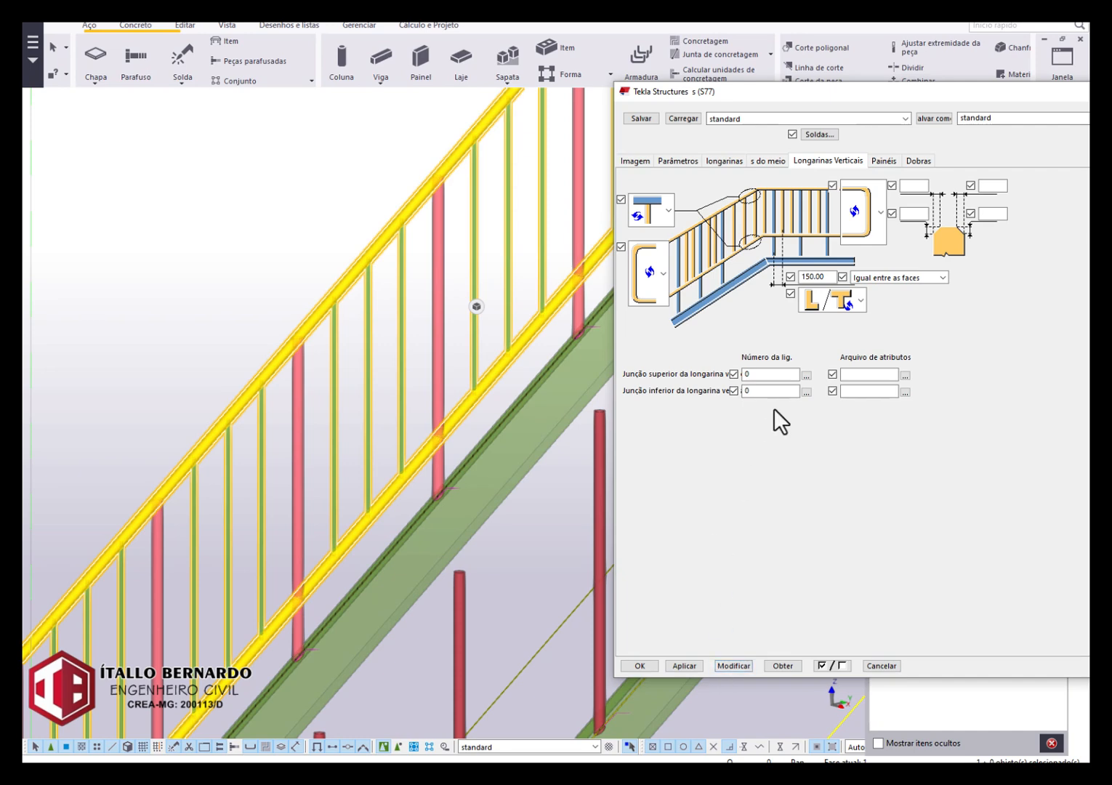
Set the vertical rail spacing to 3, modify the railing, and check the bars.
double_click(814, 277)
text(3)
click(739, 663)
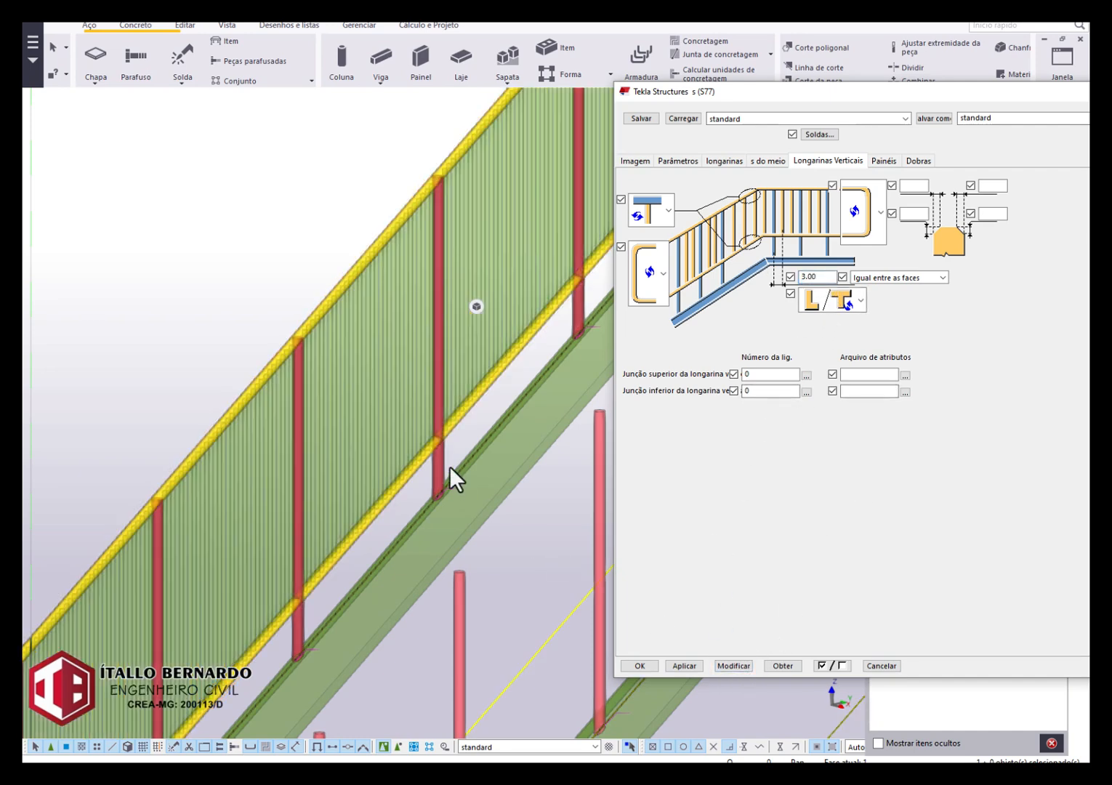
scroll(368, 429, up, 1)
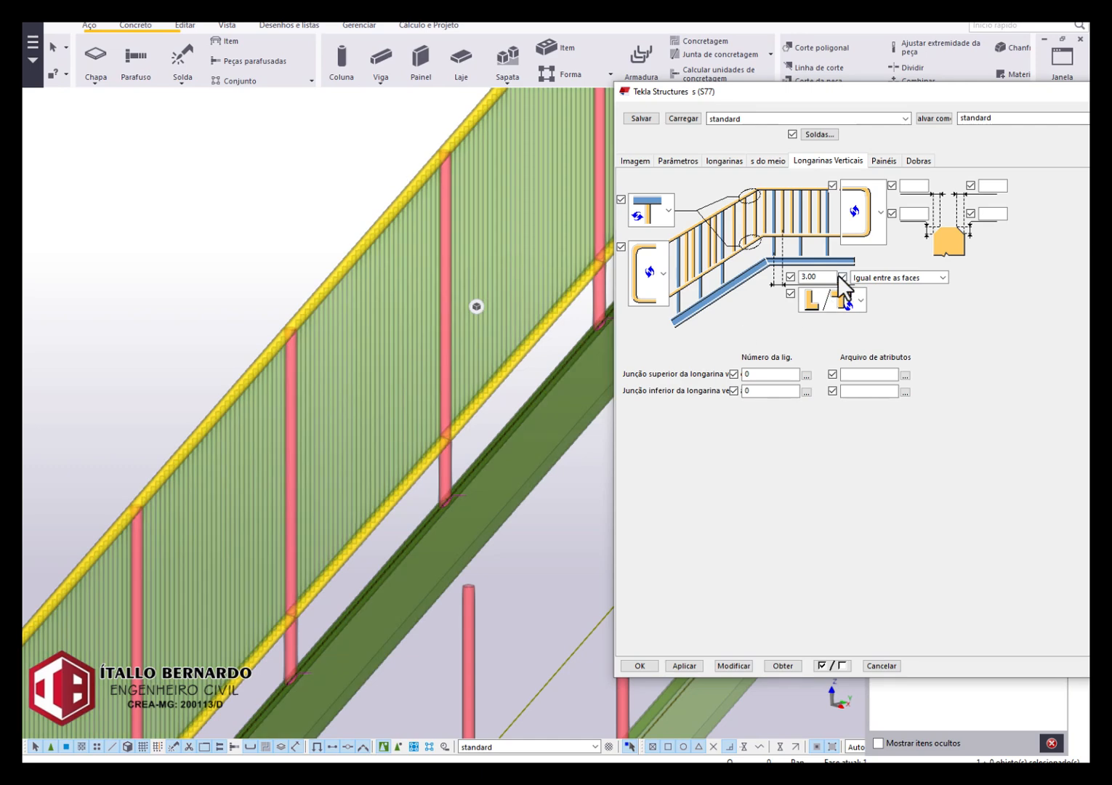
Set the vertical rail spacing to 100 with the Padrão option, modifying the railing after each change, and check the bars.
drag(829, 278, 791, 279)
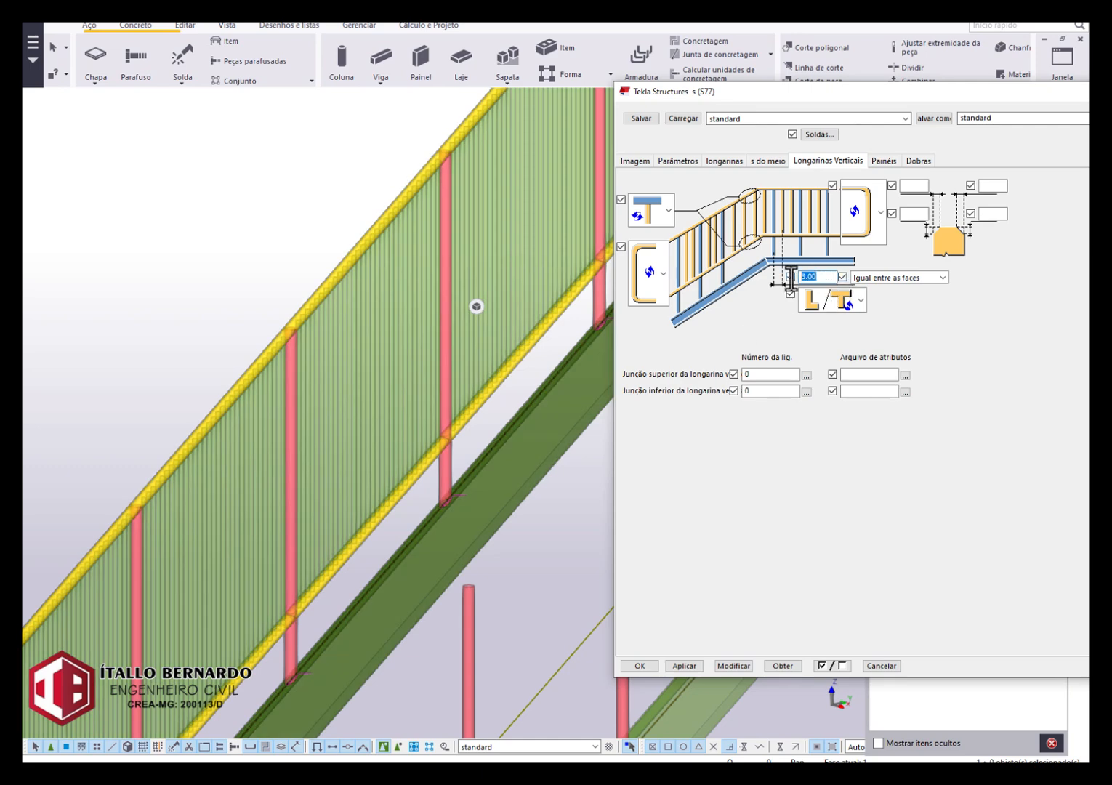
text(100)
click(735, 665)
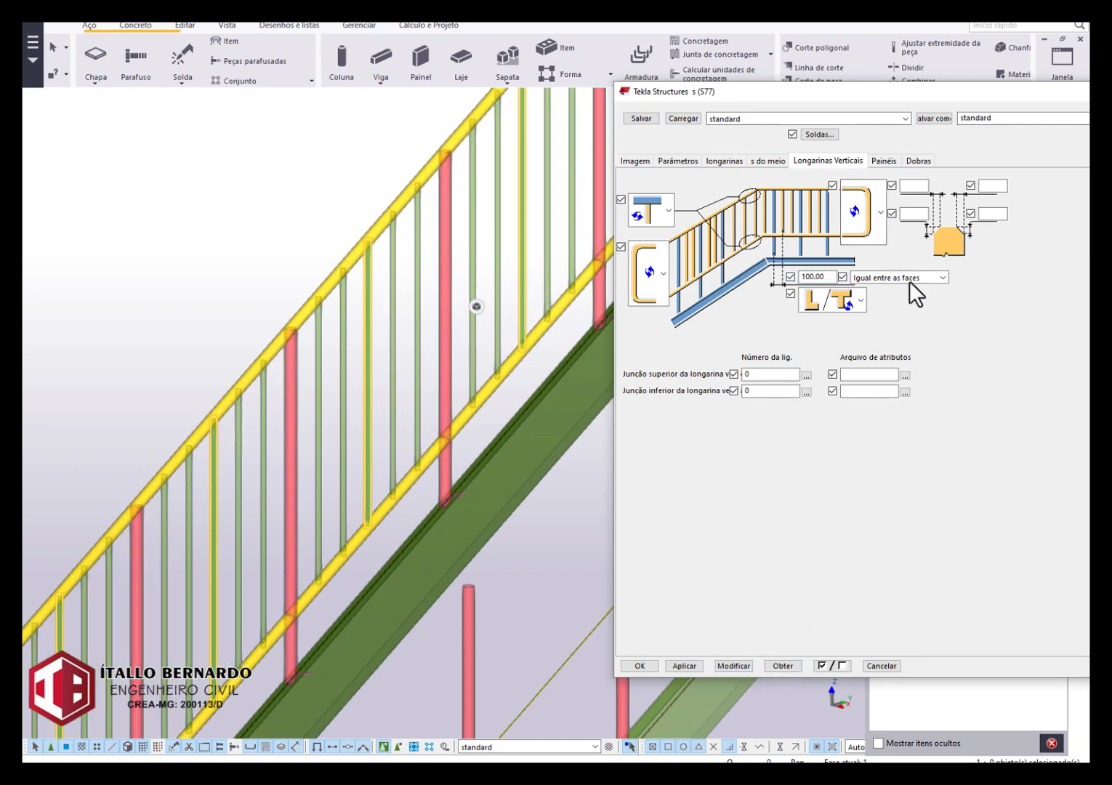
click(909, 281)
click(883, 293)
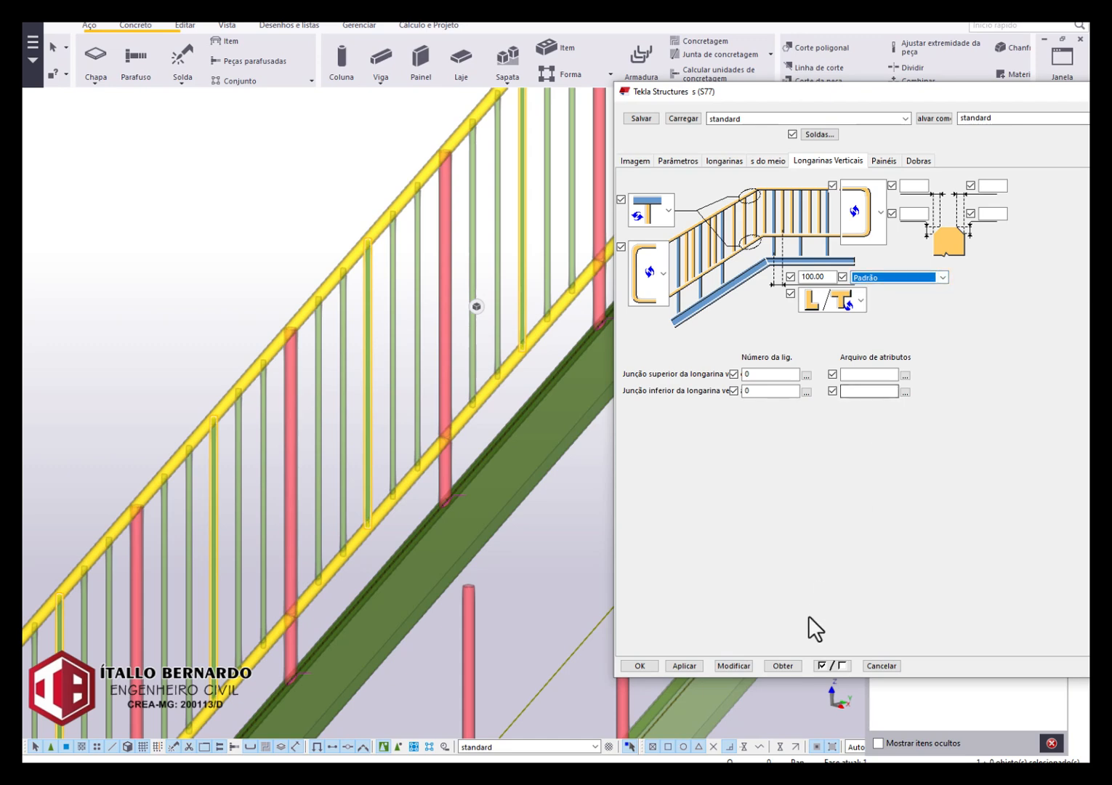
click(736, 666)
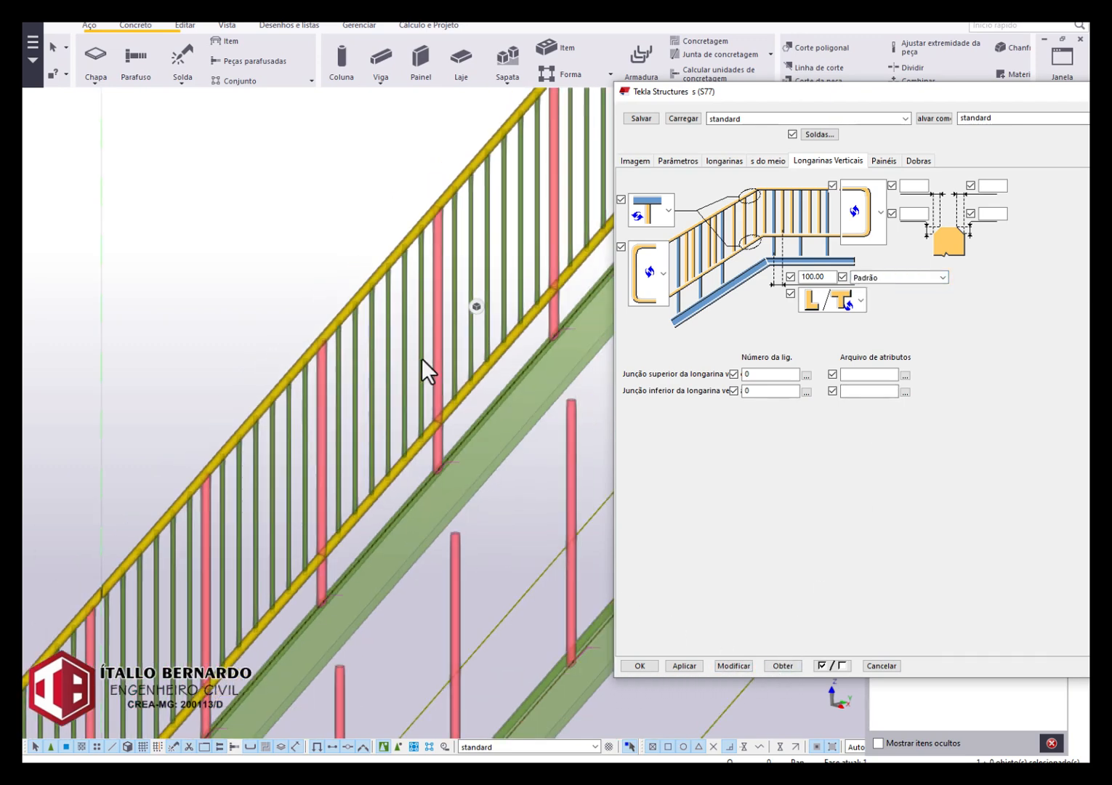
scroll(429, 372, down, 5)
scroll(402, 323, up, 3)
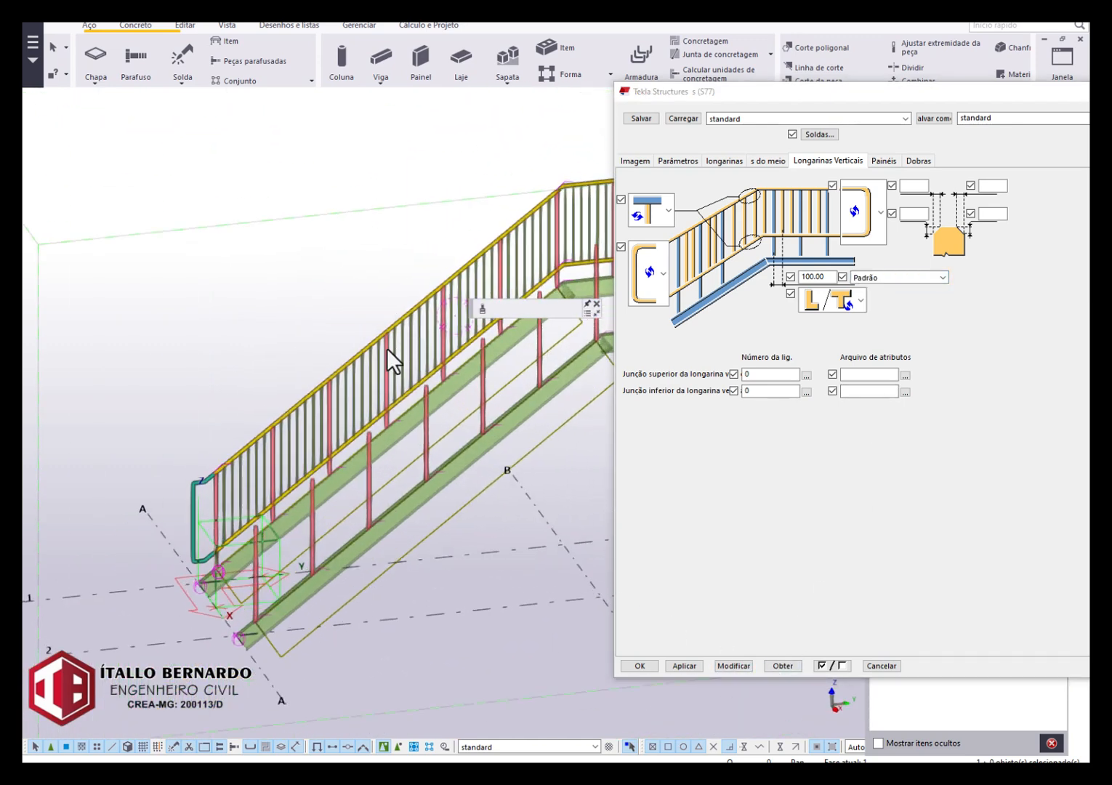
scroll(542, 303, down, 2)
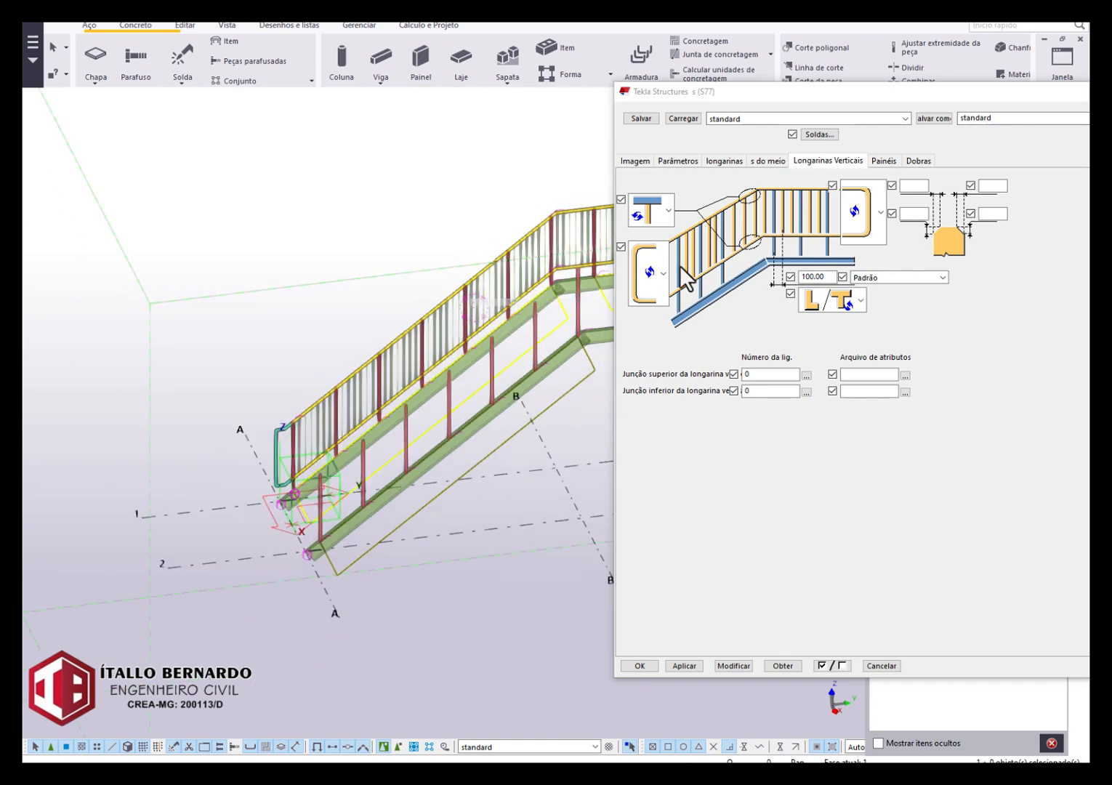
scroll(529, 263, up, 4)
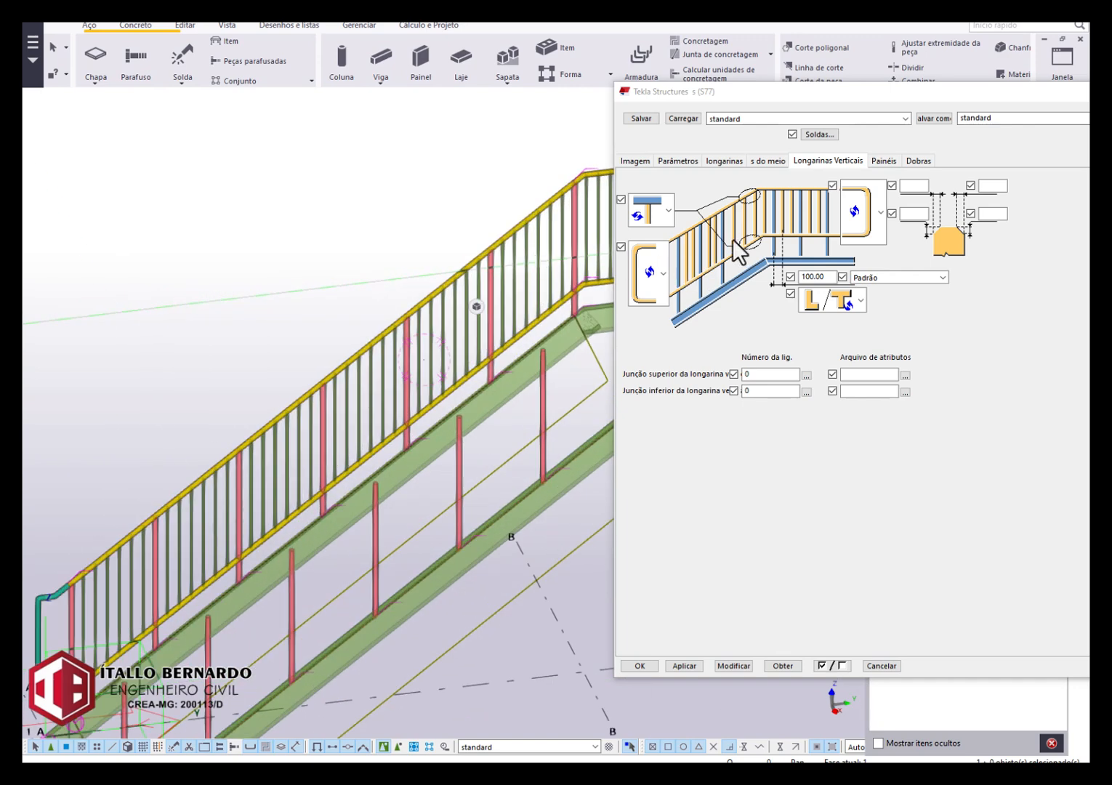
Set the class of all four middle rail profiles to 6 and modify the selected railing.
click(771, 161)
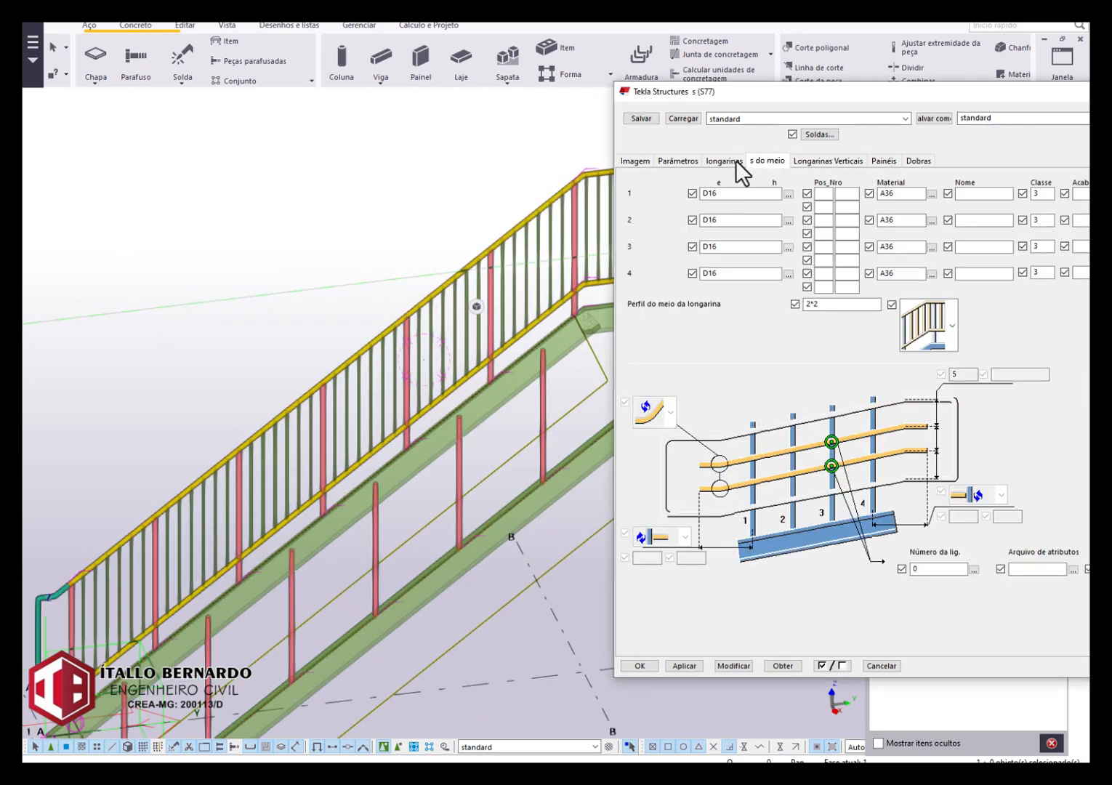
click(727, 161)
click(759, 160)
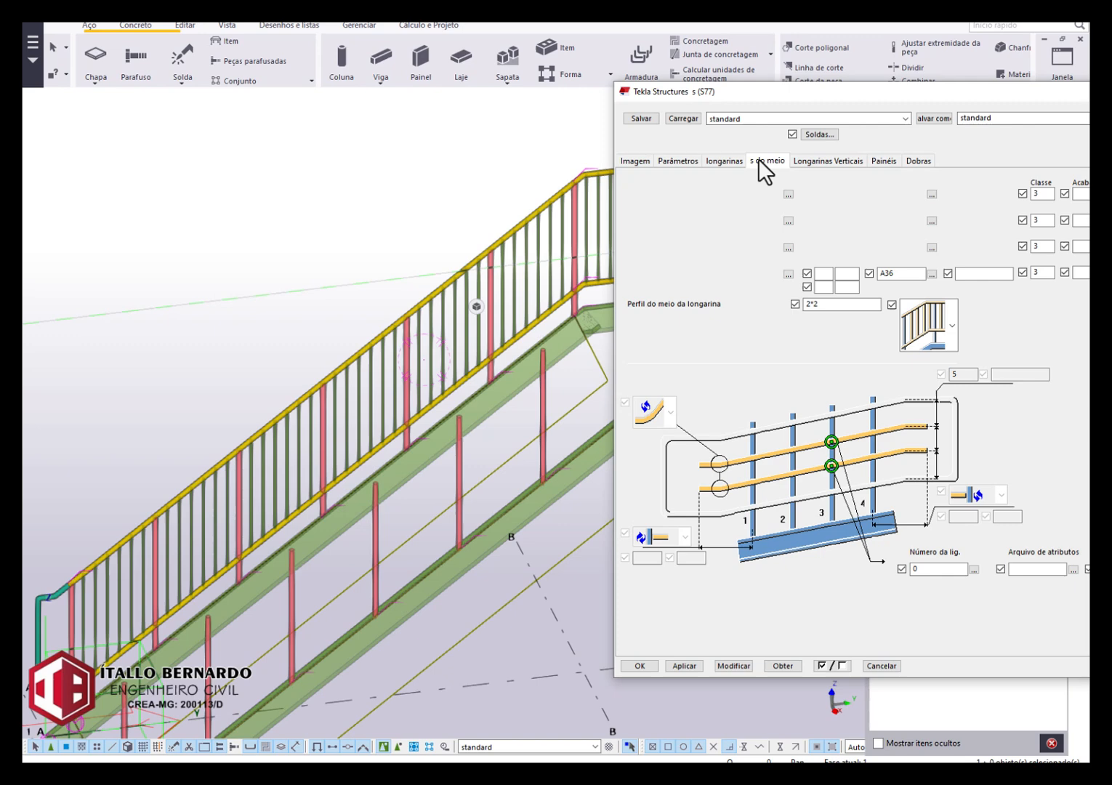
scroll(561, 224, up, 3)
click(560, 224)
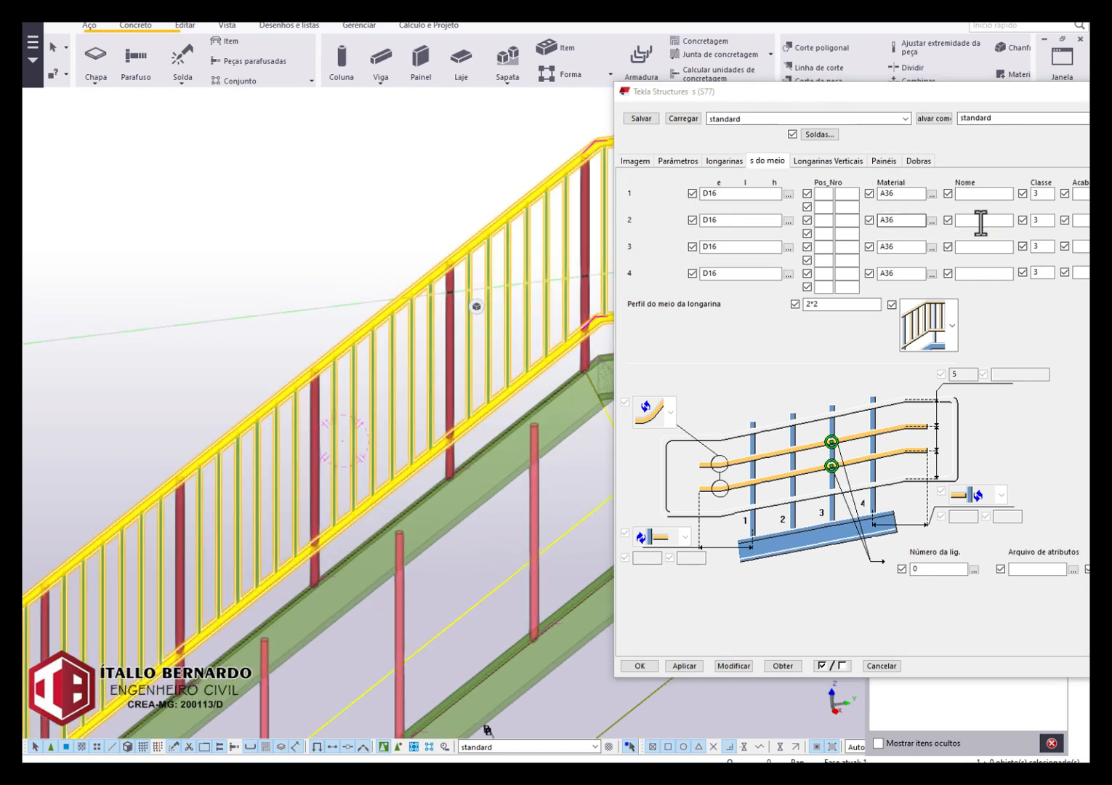
double_click(1027, 194)
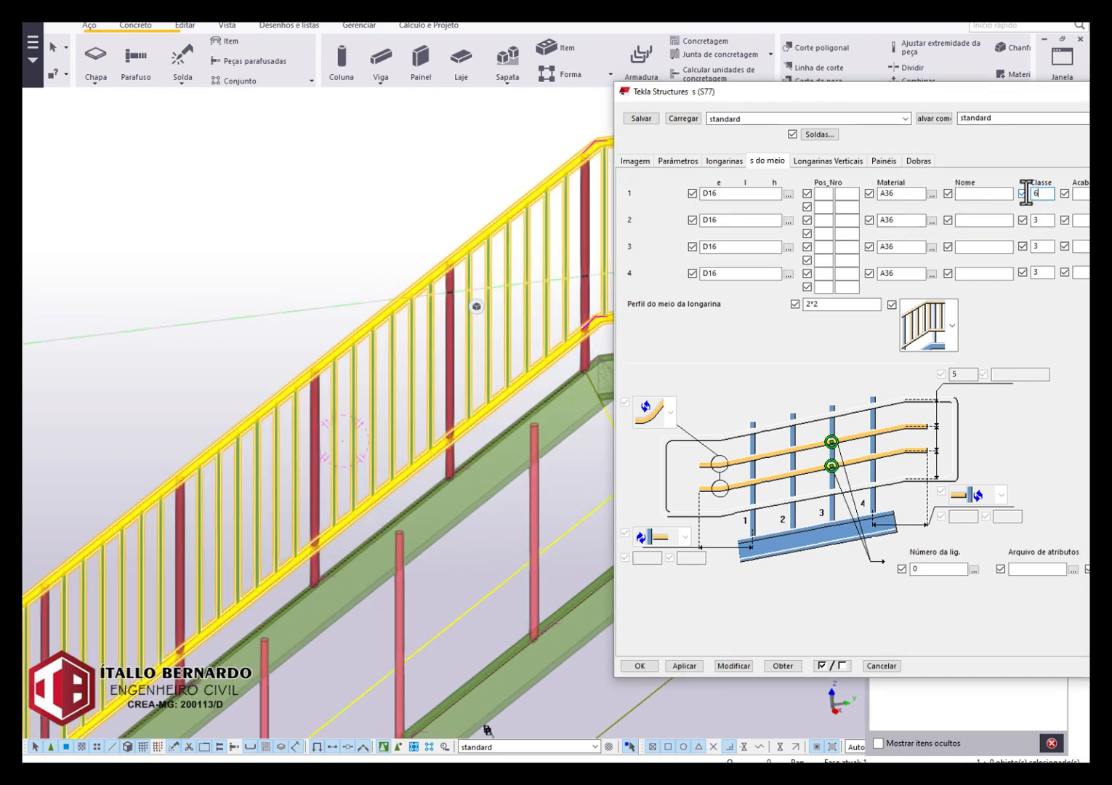
drag(1045, 220, 994, 225)
drag(1052, 274, 1025, 271)
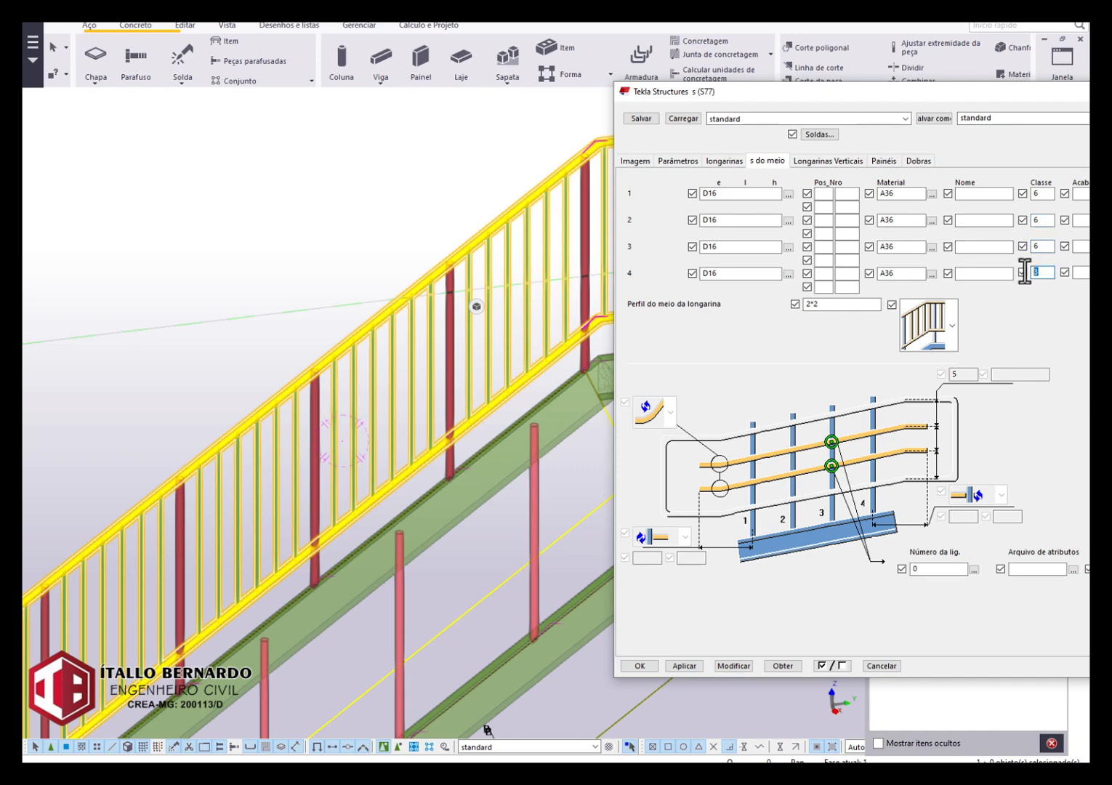
click(748, 663)
scroll(342, 335, down, 2)
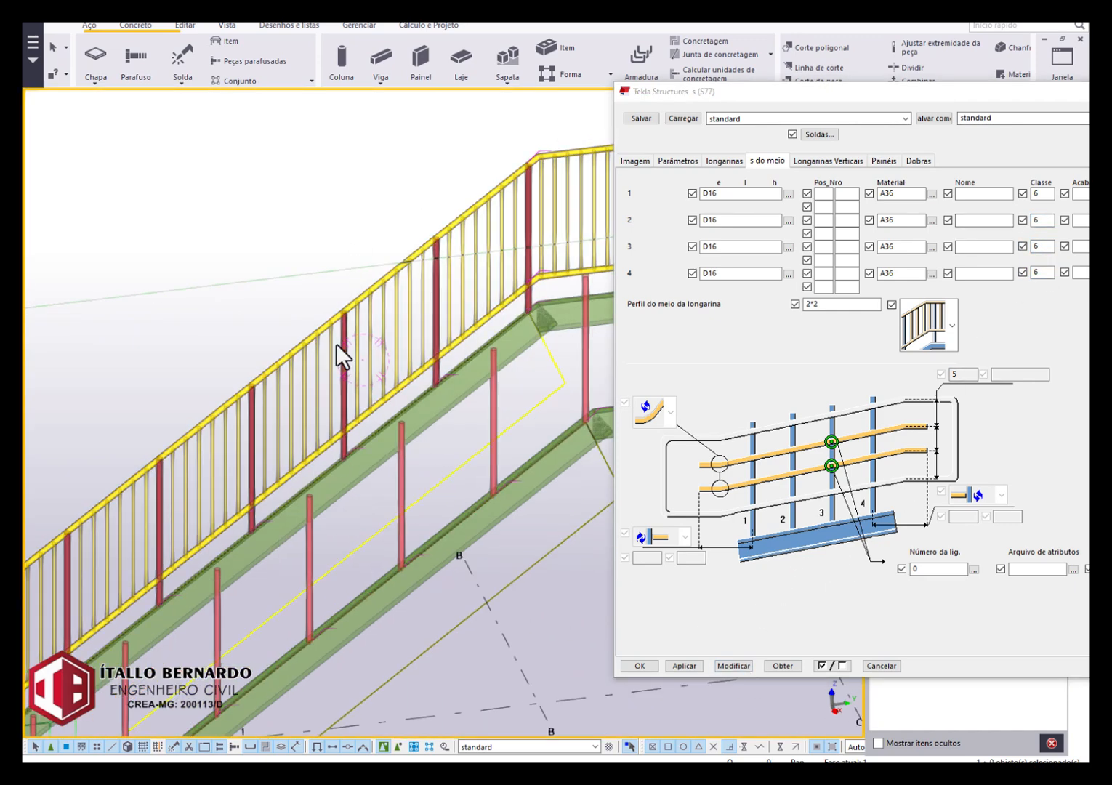
scroll(338, 348, up, 2)
Set all four middle rail profiles of the S77 railing to D12.
click(713, 194)
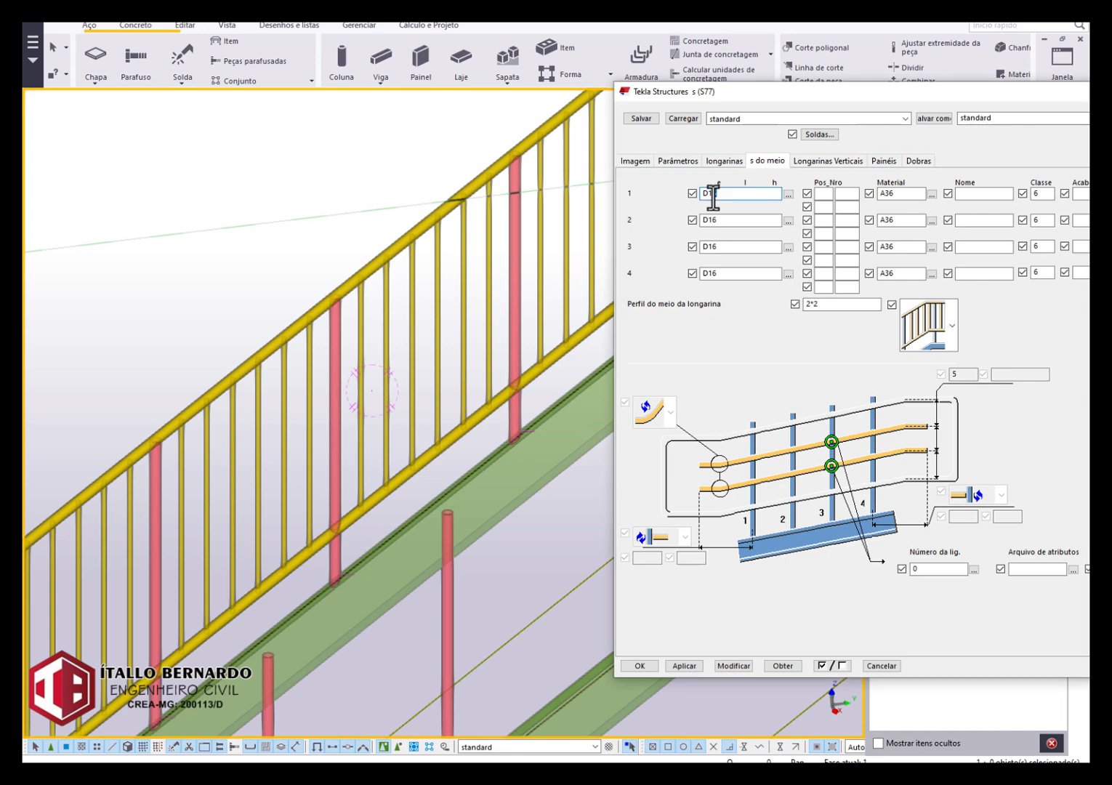
drag(718, 219, 710, 221)
text(2*)
text(2)
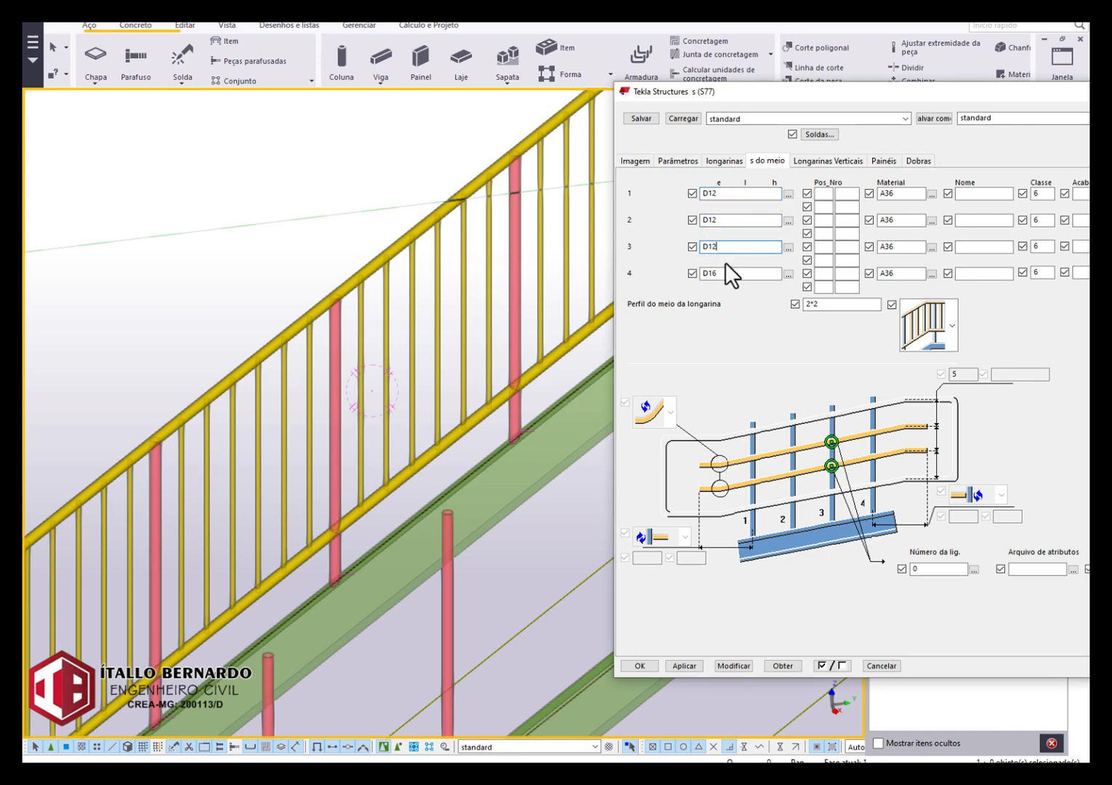
drag(718, 274, 713, 274)
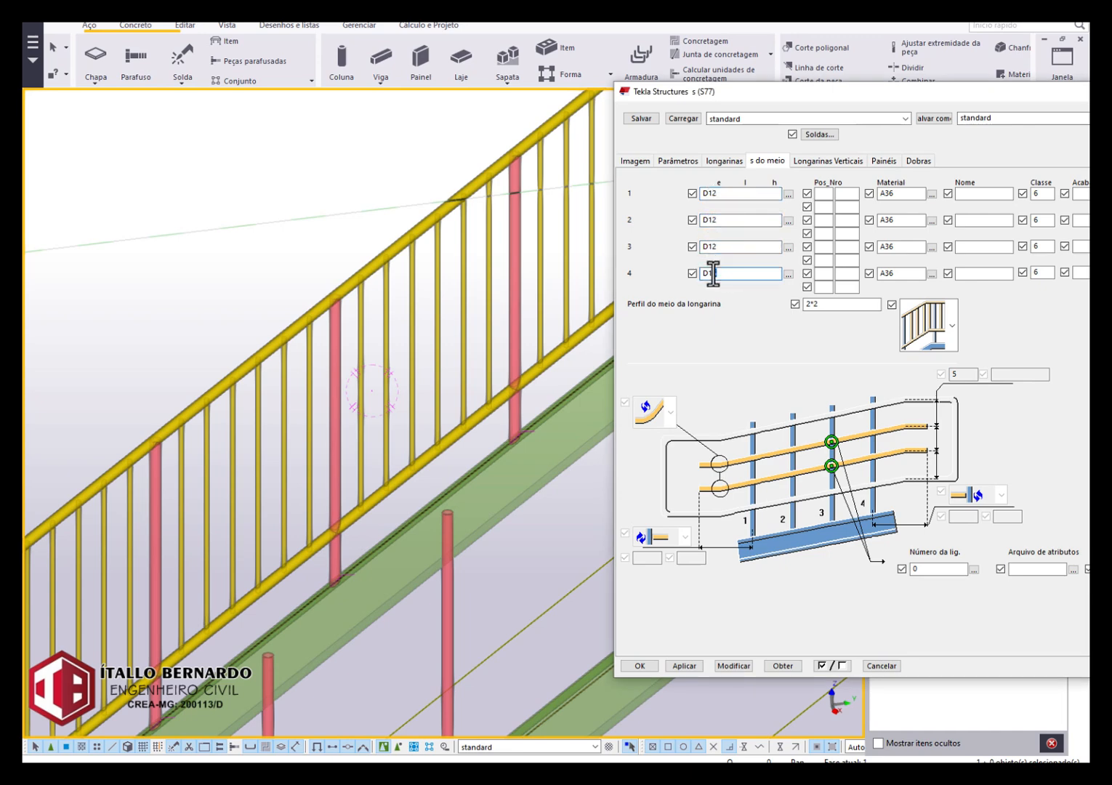
Select the stair railing, modify it with the D12 middle rail profiles, and check the vertical bars.
click(722, 669)
scroll(427, 444, down, 2)
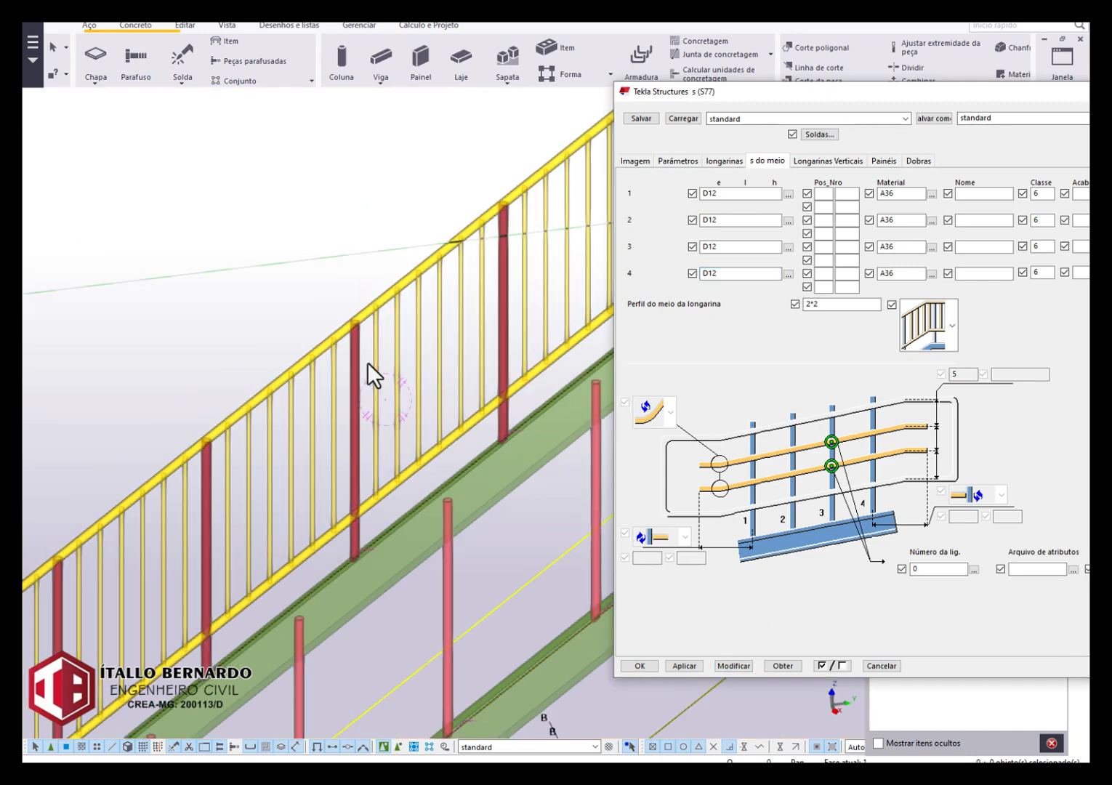
click(367, 363)
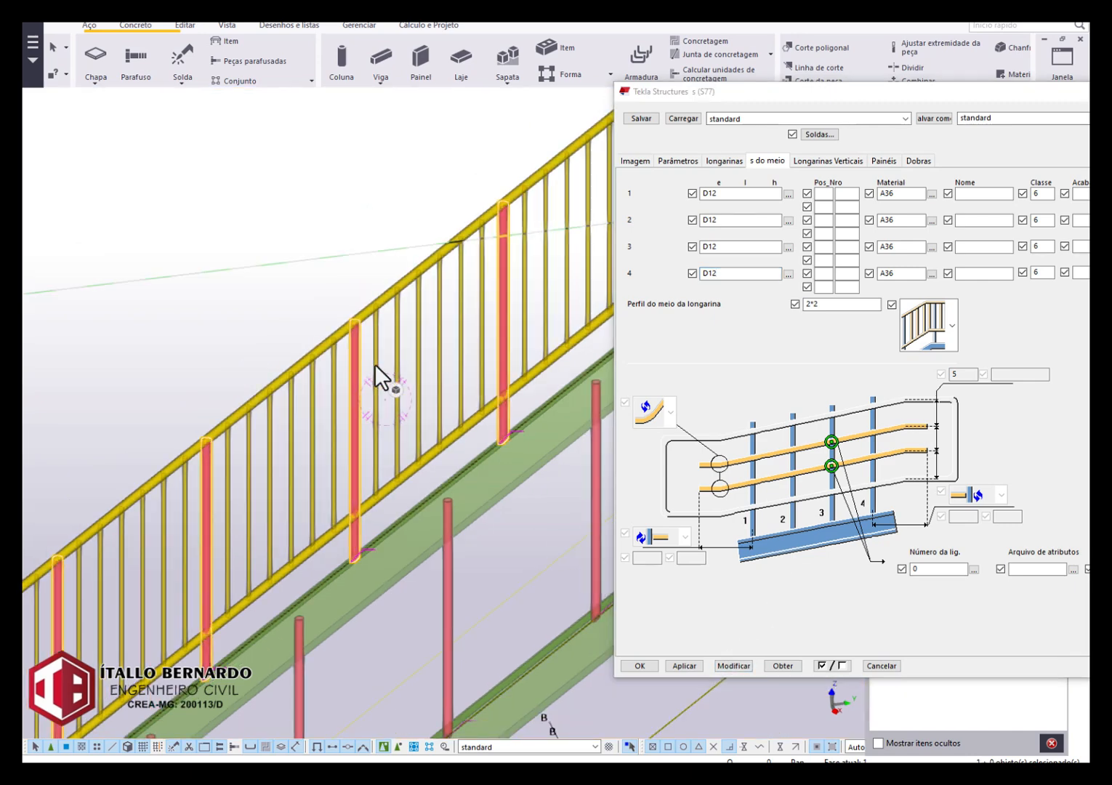
click(745, 664)
scroll(438, 341, up, 4)
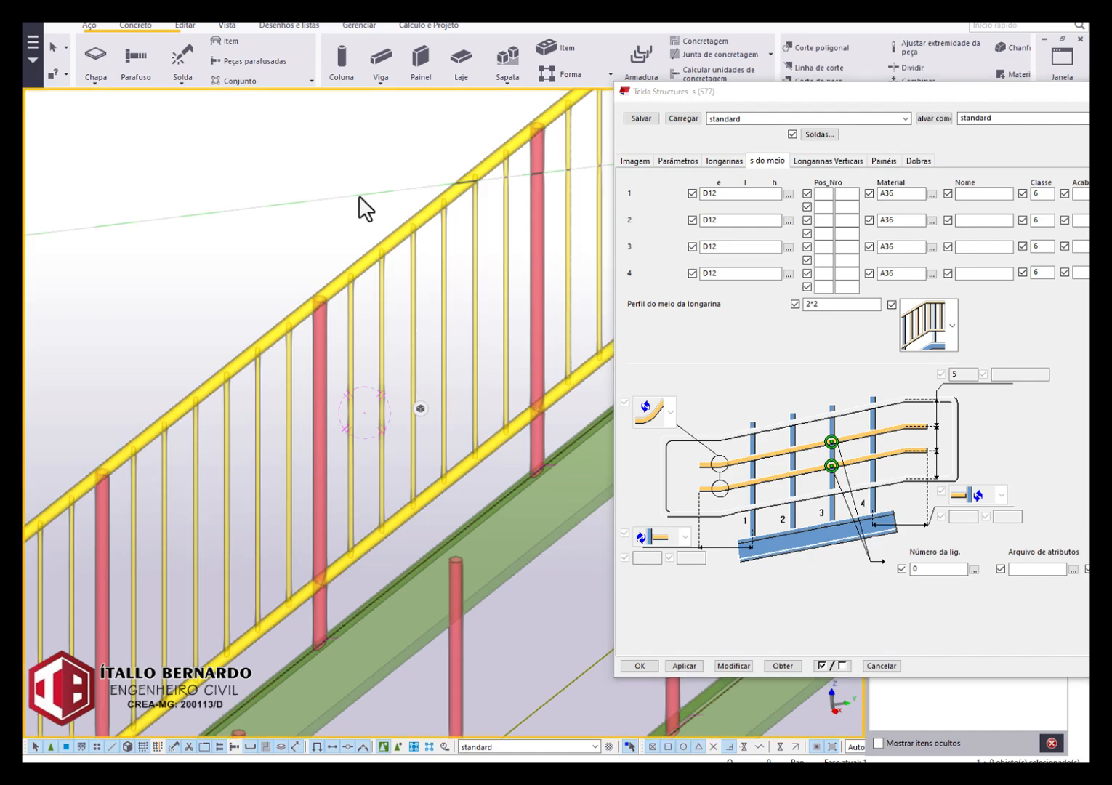
scroll(361, 207, down, 5)
scroll(298, 378, up, 2)
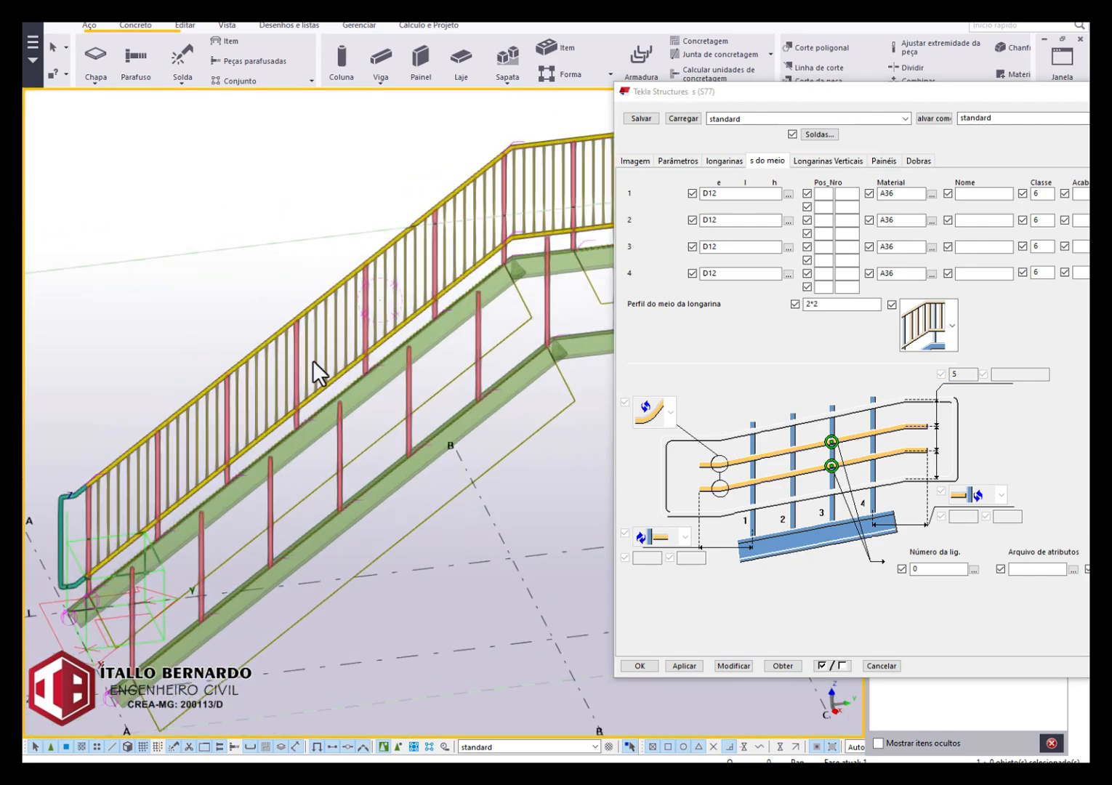
scroll(313, 360, down, 3)
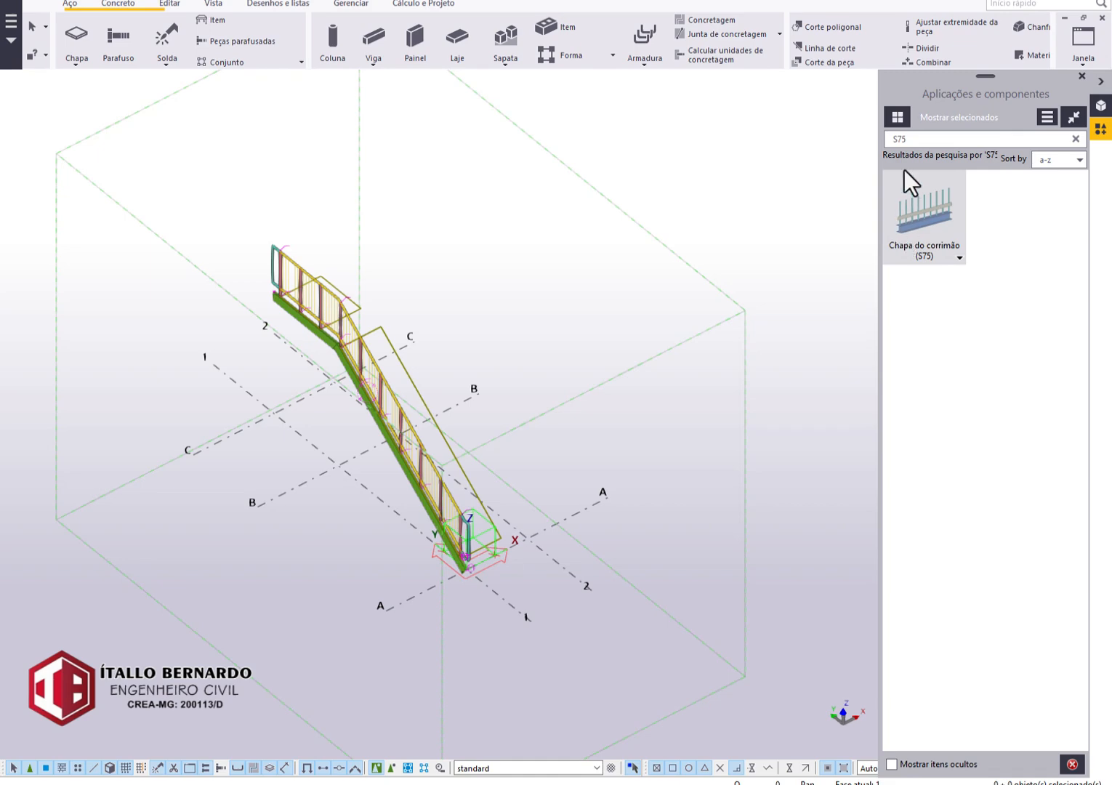
Open the settings of the Chapa do corrimão (S75) component and set the plate's upper corner chamfers to 20 by 20 at both ends.
double_click(900, 138)
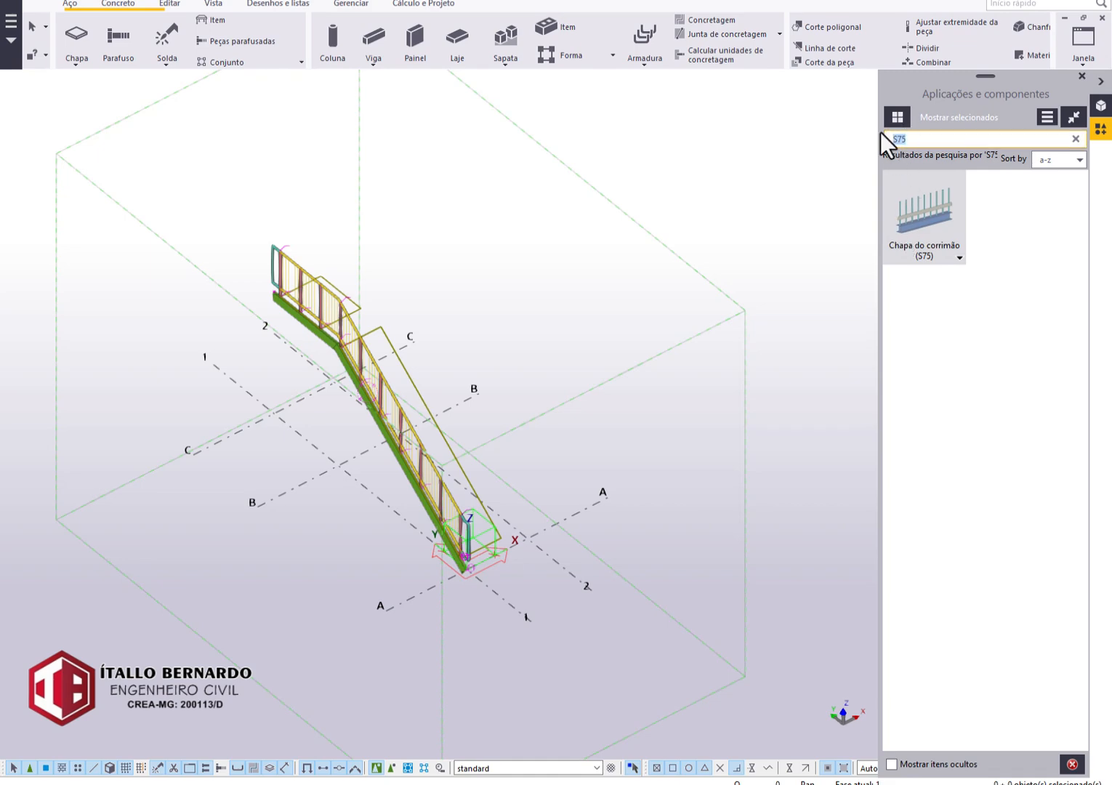
double_click(903, 208)
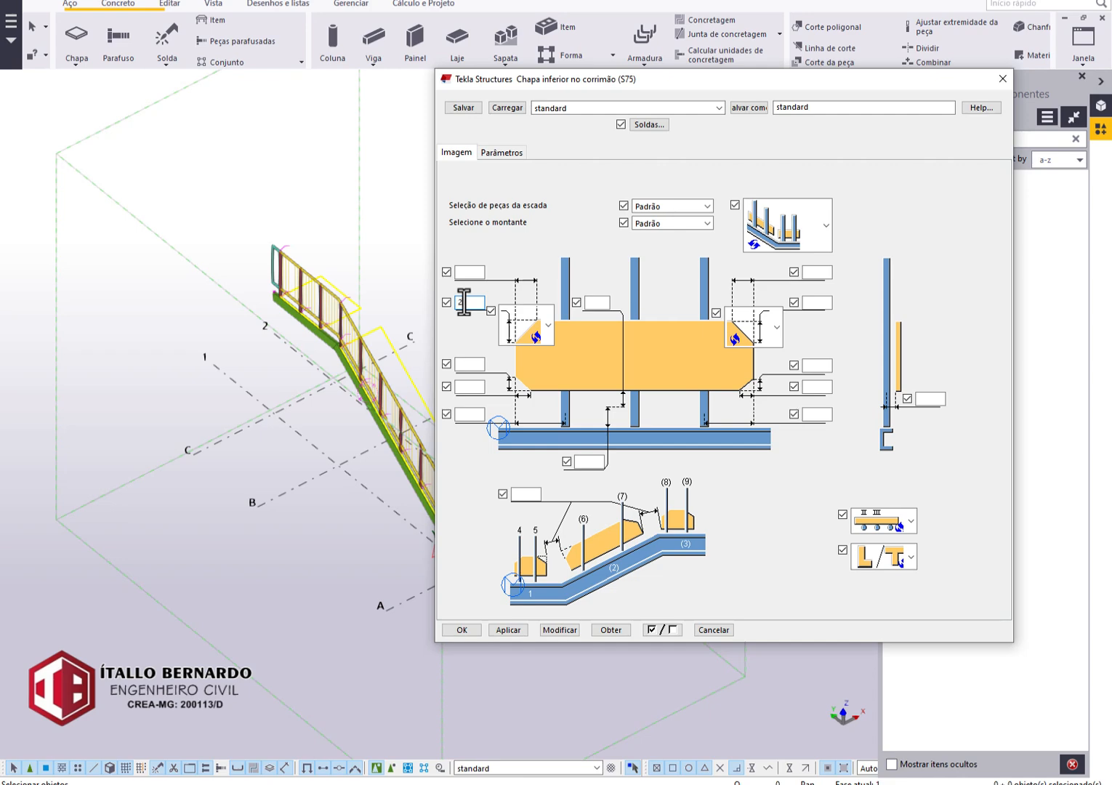
click(479, 271)
text(20)
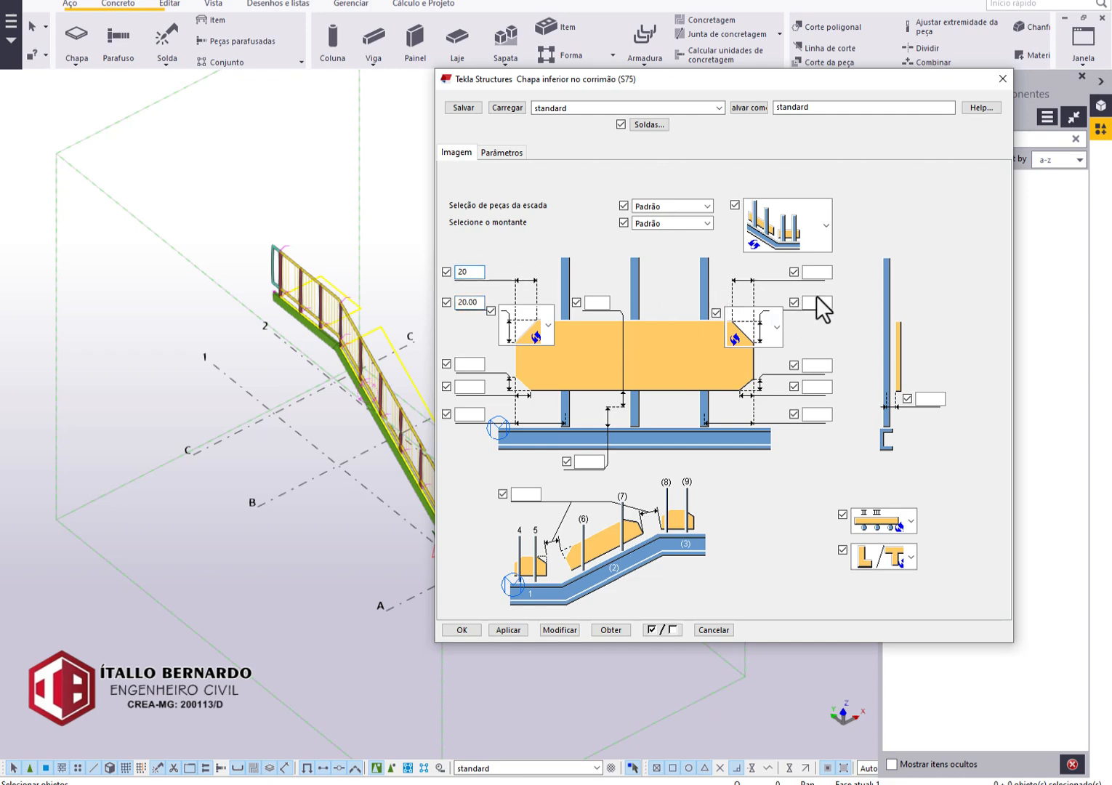
click(829, 272)
text(20)
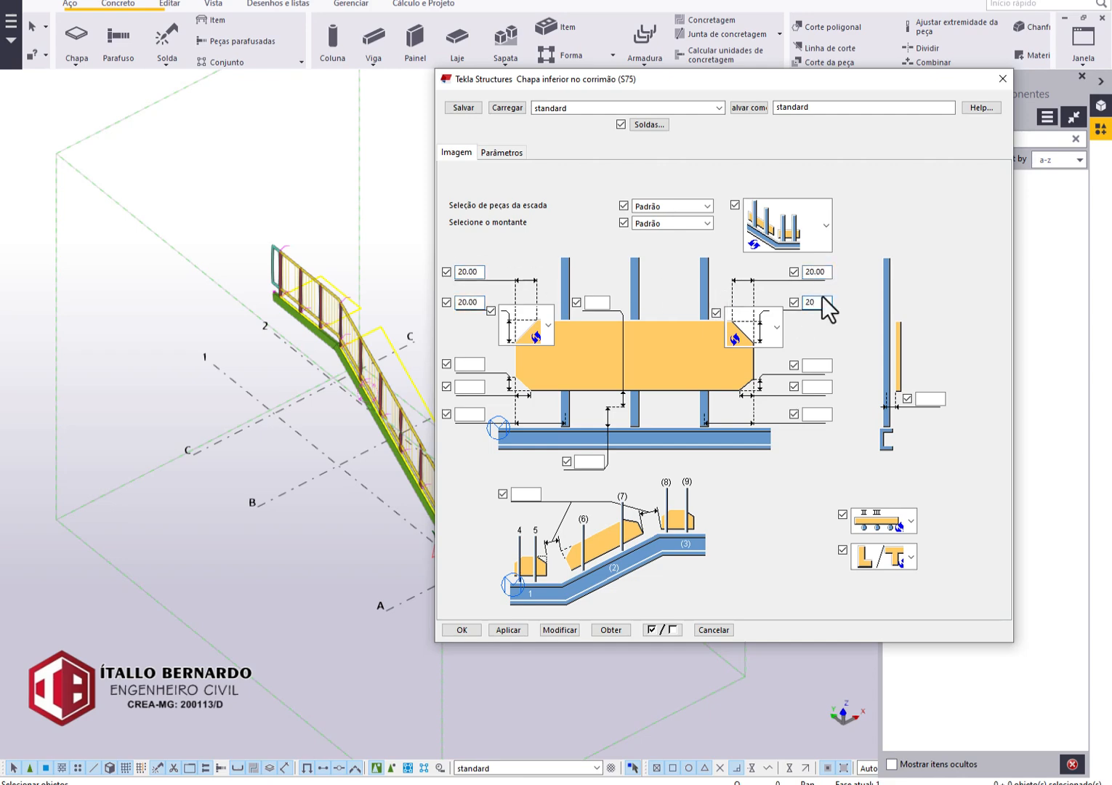
click(757, 236)
click(763, 231)
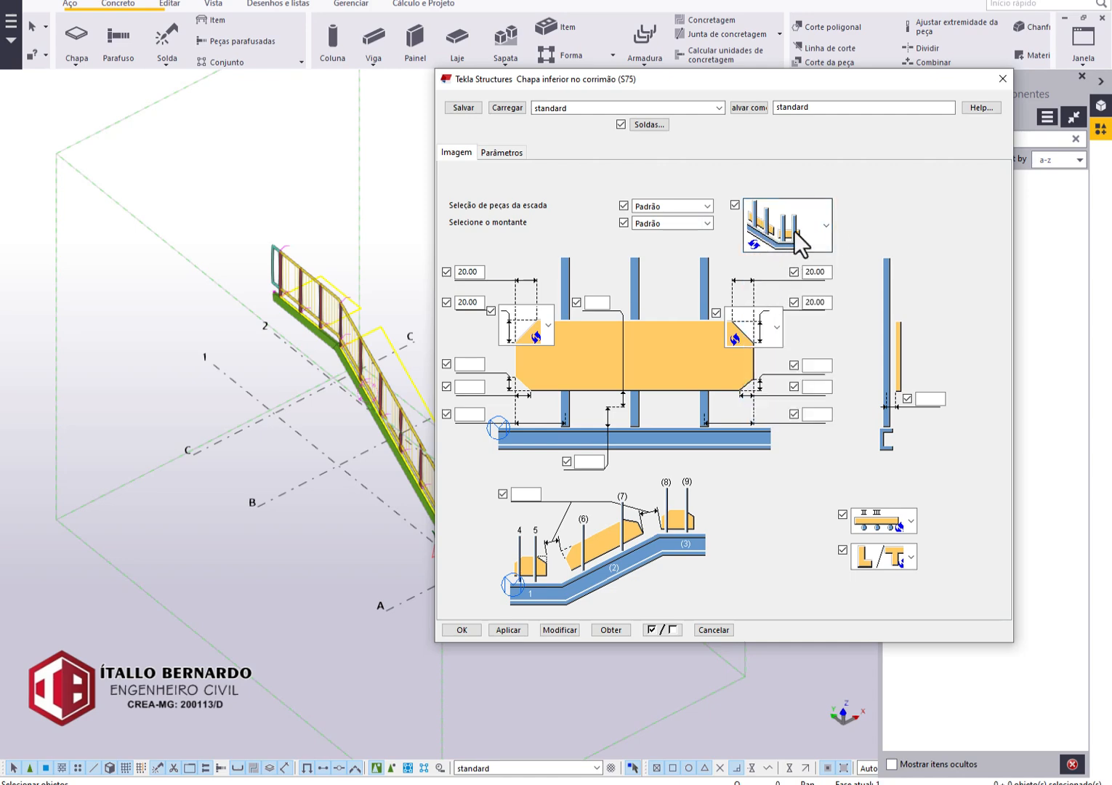
Set the lower handrail plate's profile to BPL100*3 by giving it a height of 100 mm in the profile catalog.
click(502, 153)
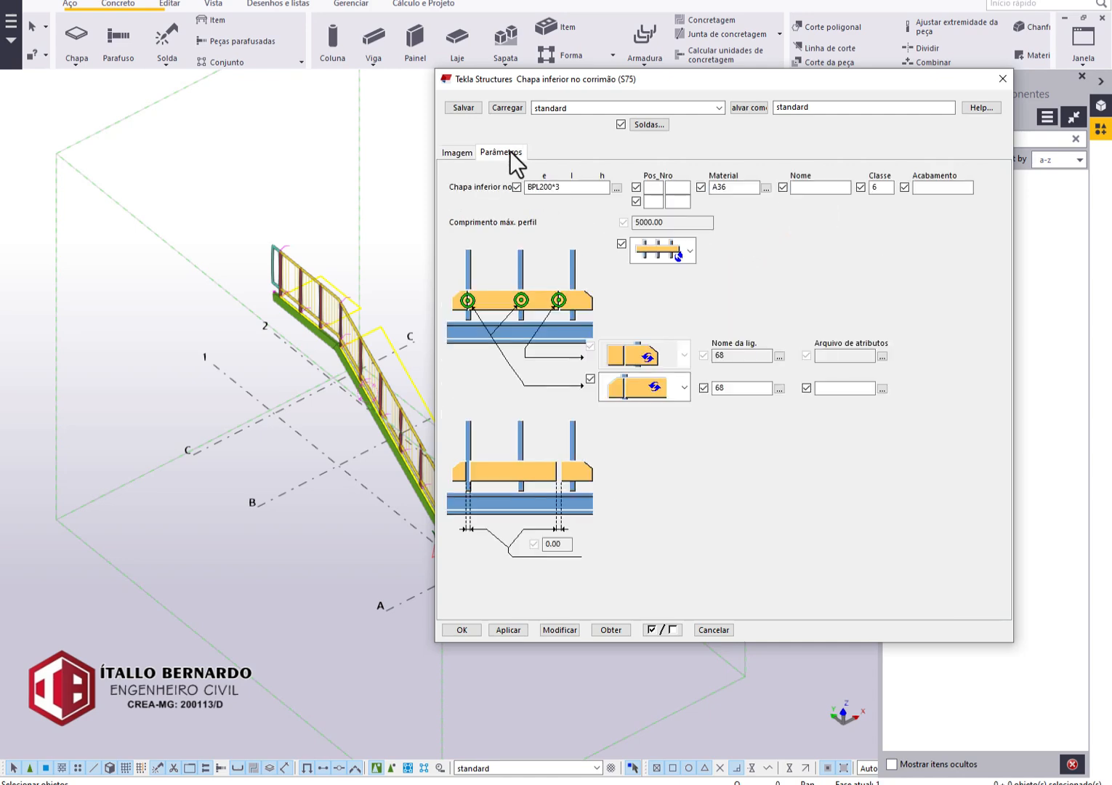
click(617, 187)
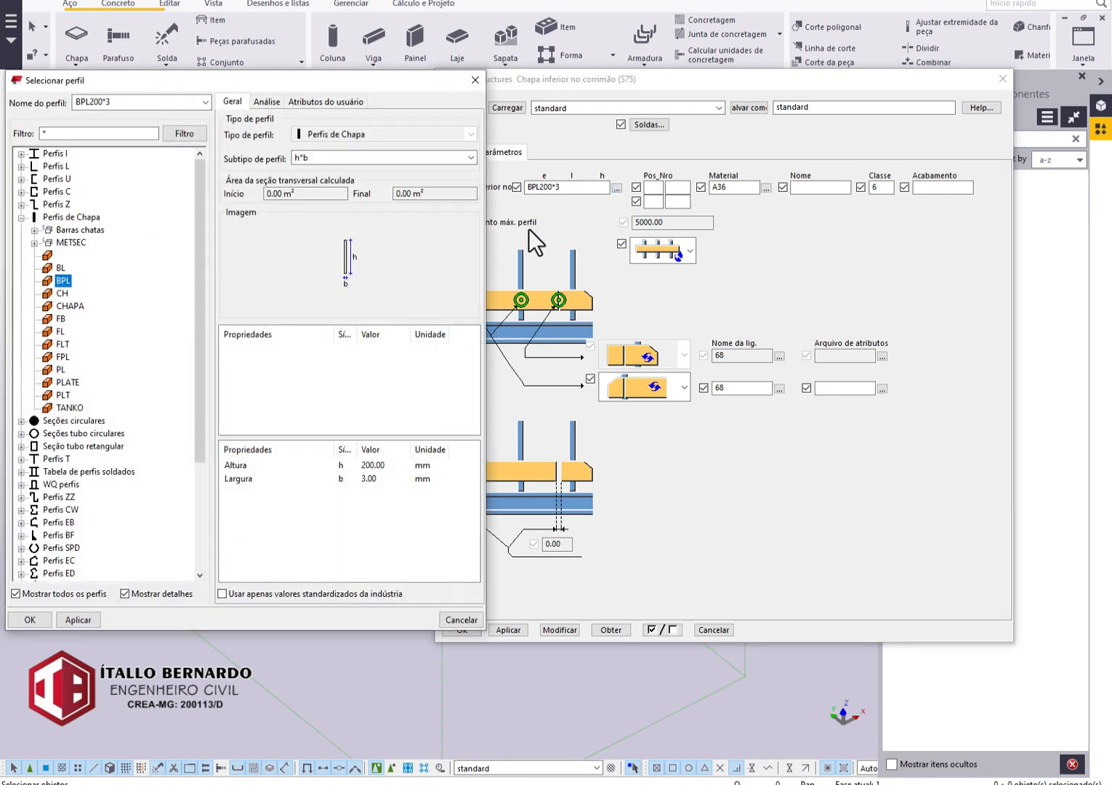
click(372, 465)
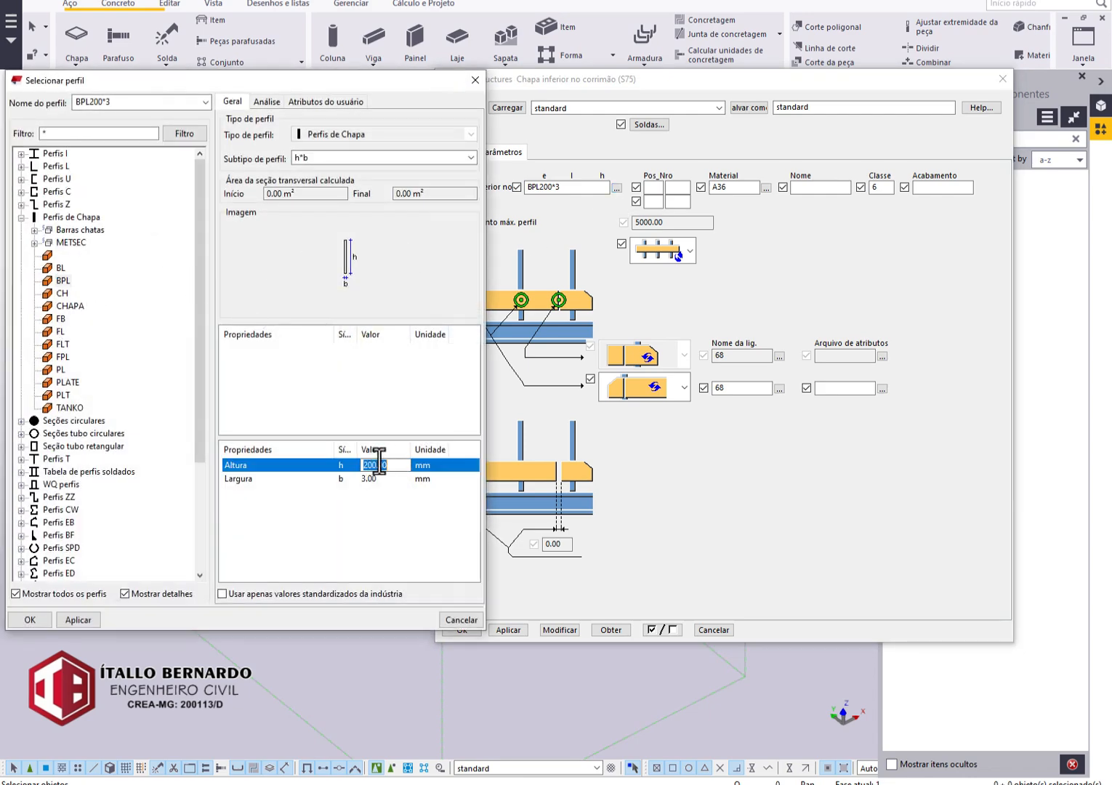
text(100)
key(Return)
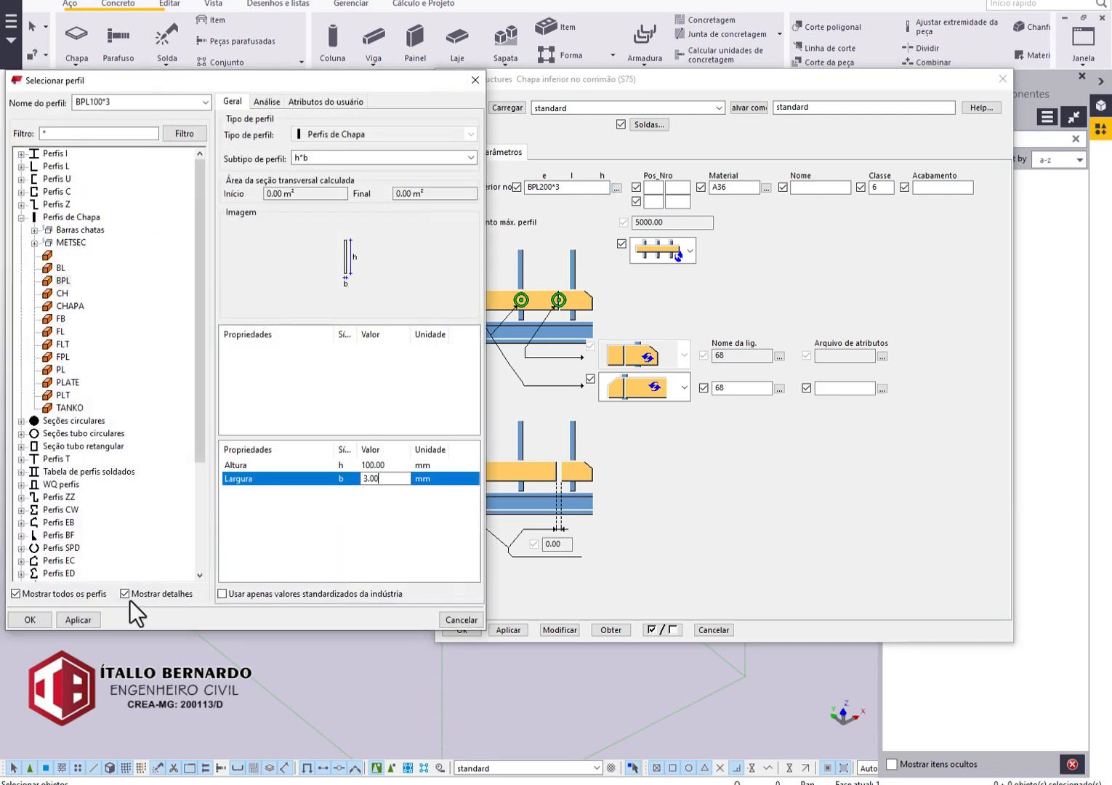
click(29, 621)
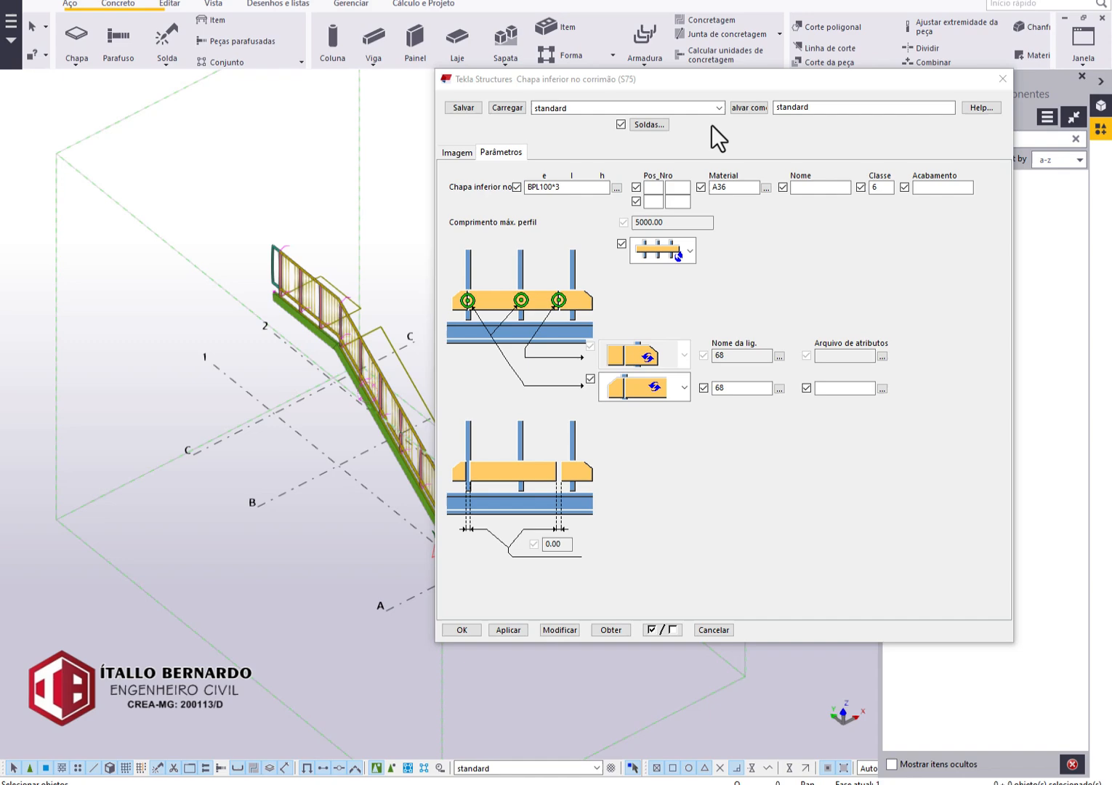
double_click(743, 190)
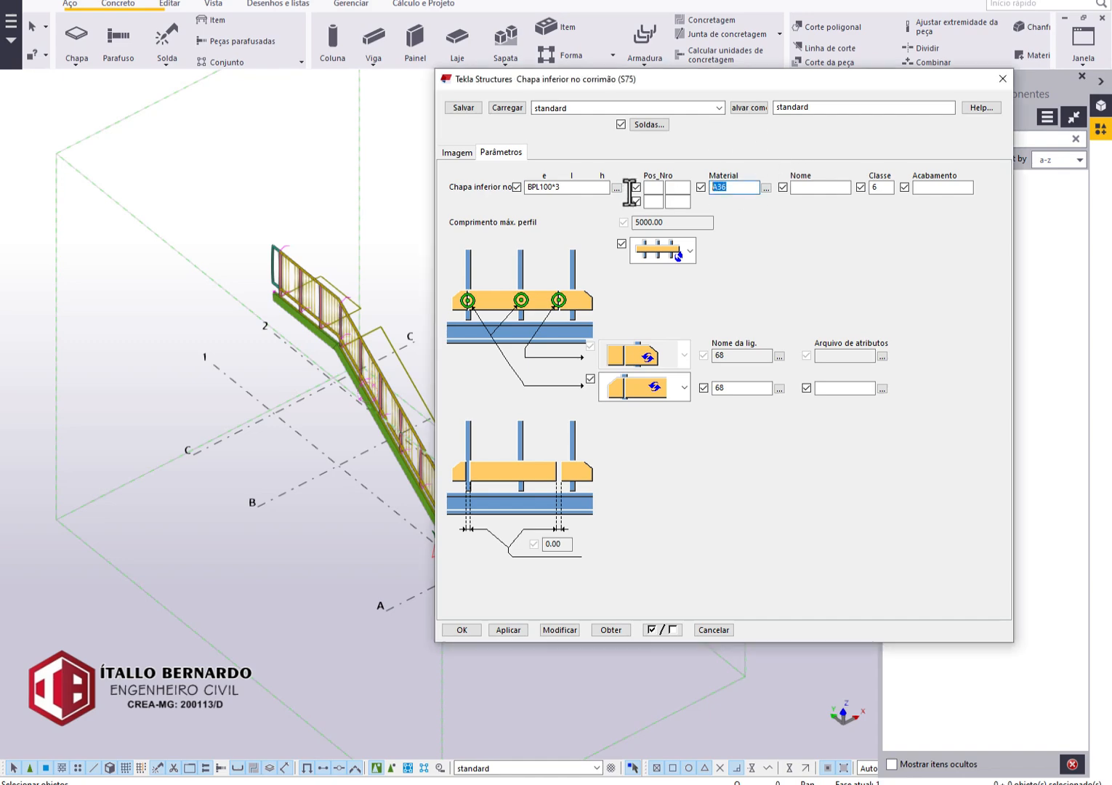
click(457, 154)
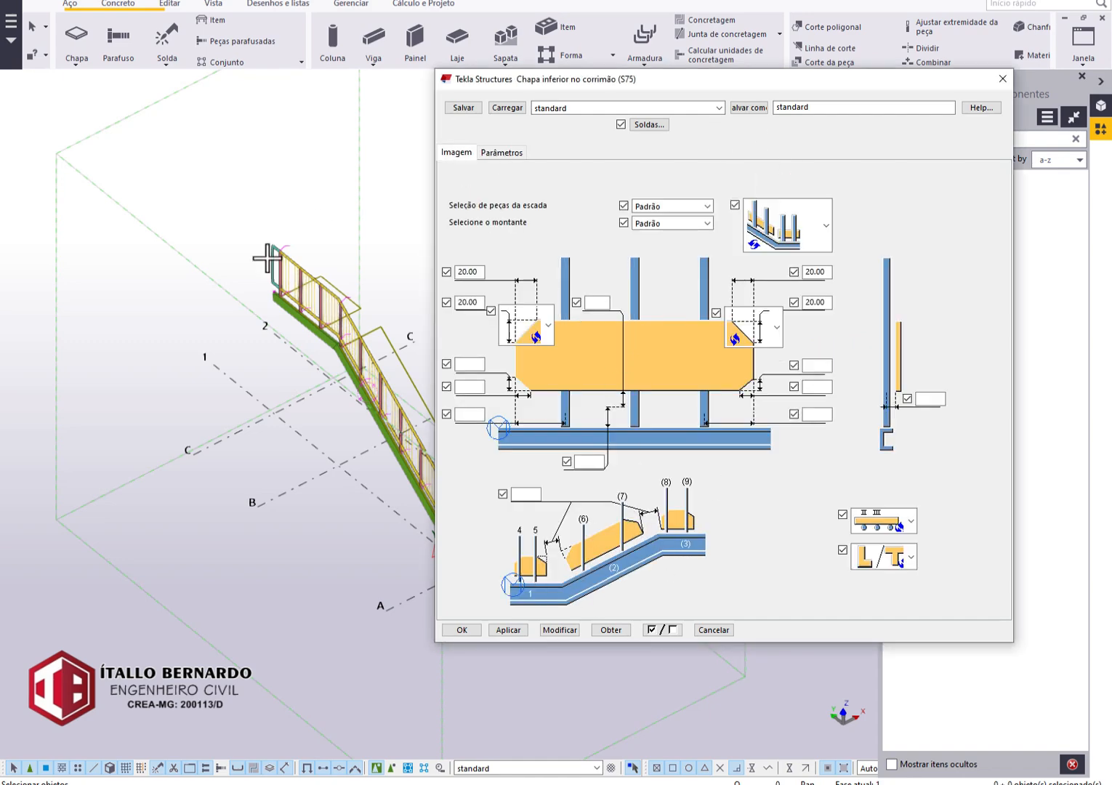
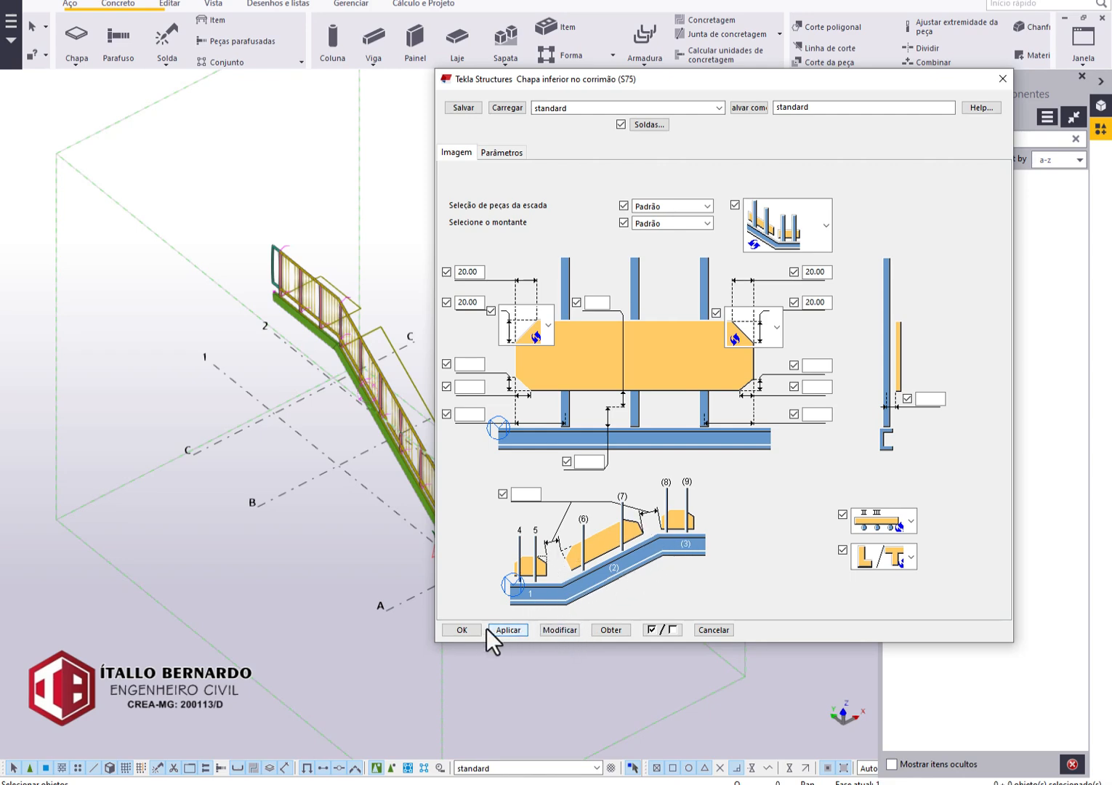
Accept the S75 lower handrail plate settings and pick the inclined and landing stair beams for the component.
click(462, 630)
scroll(402, 462, up, 5)
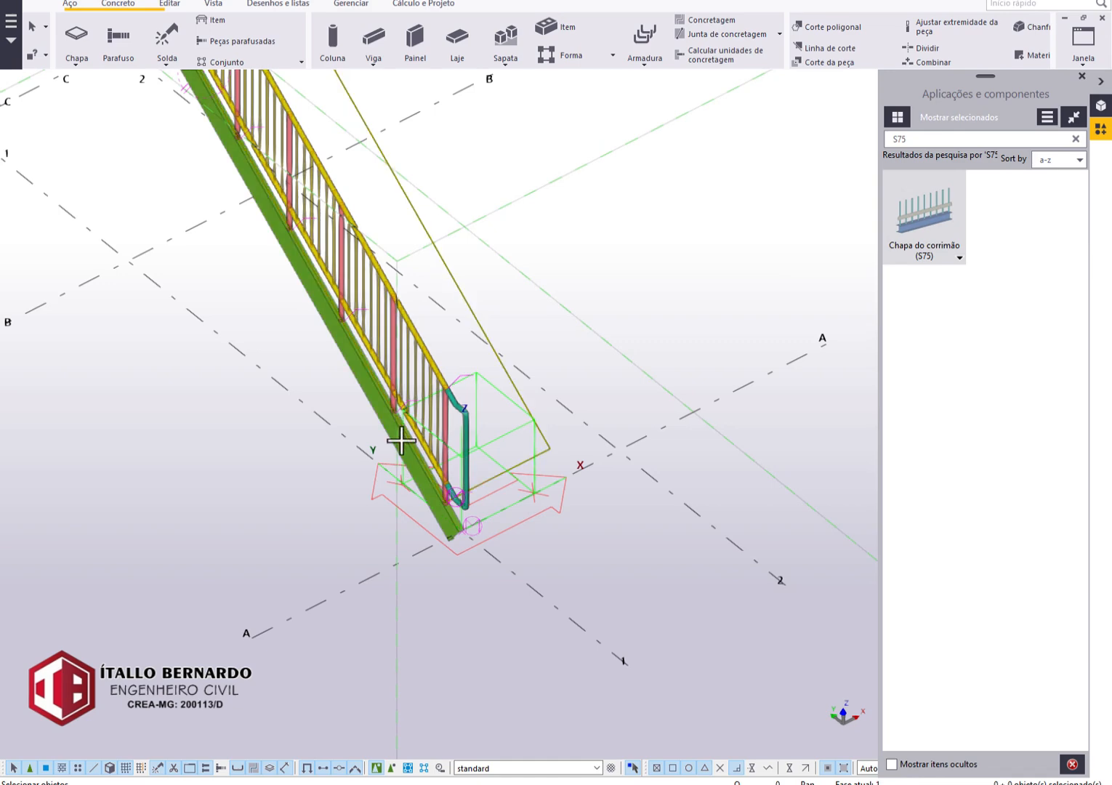
middle_drag(325, 455, 686, 784)
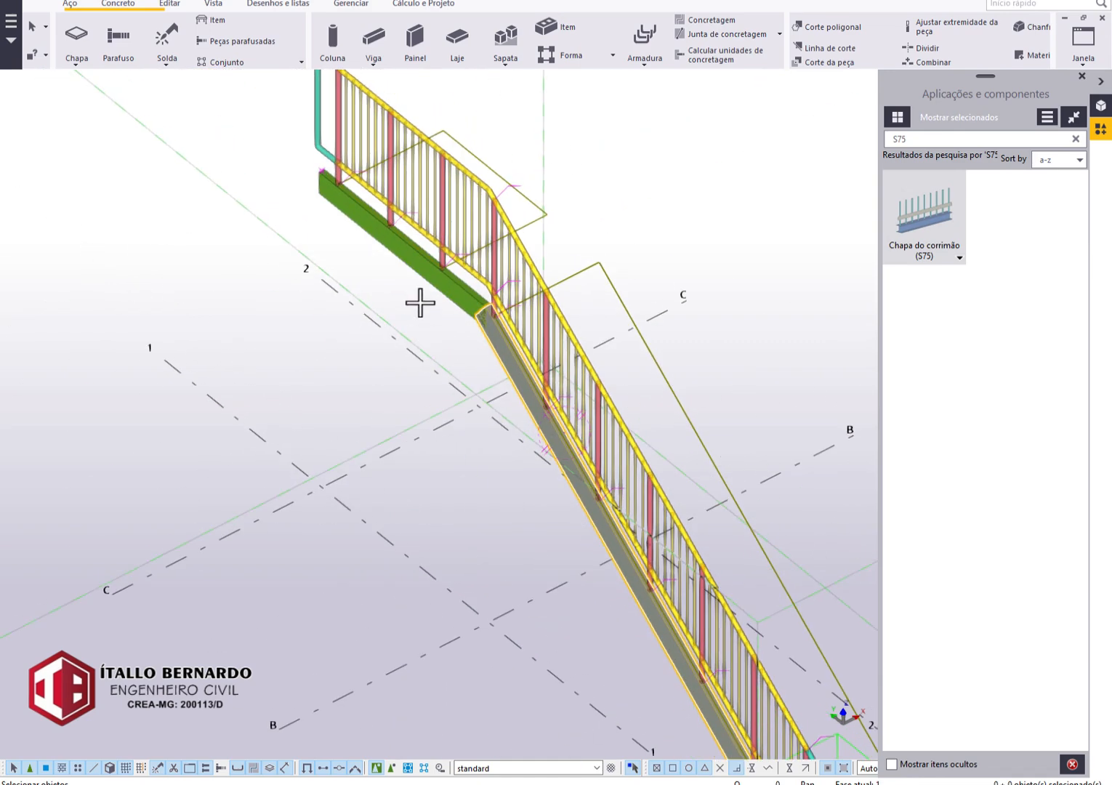
middle_drag(575, 538, 527, 277)
scroll(789, 566, up, 4)
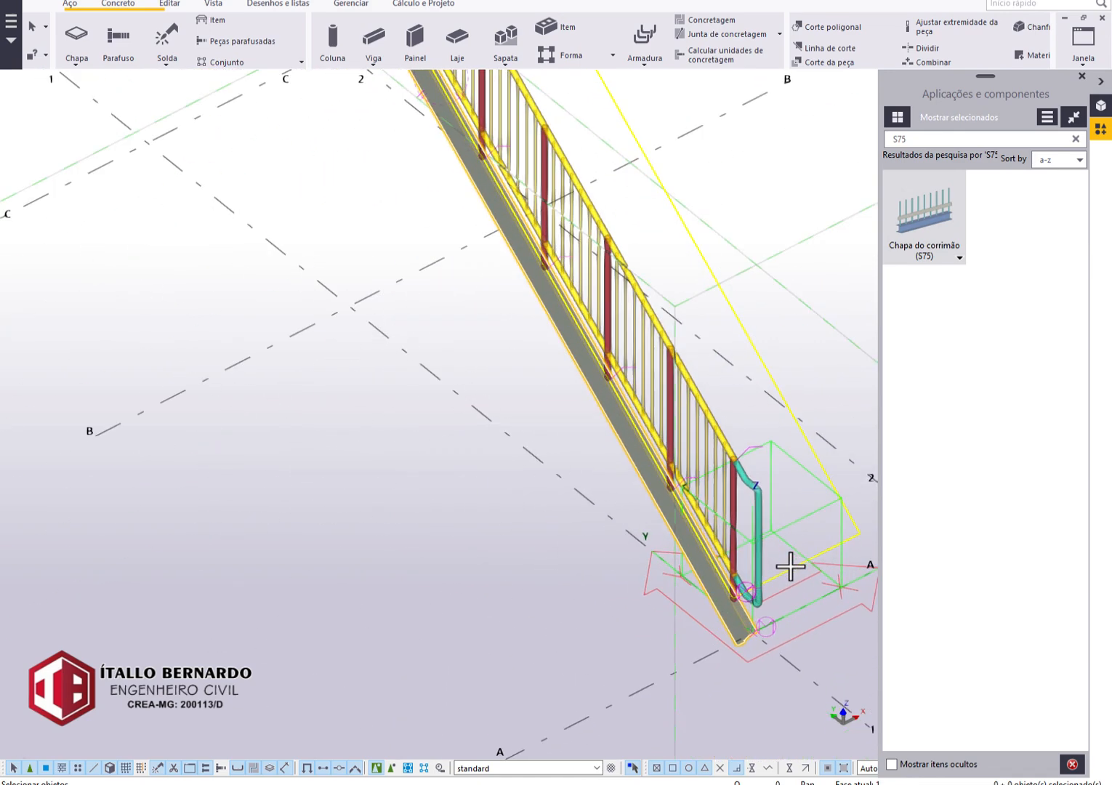
scroll(618, 367, down, 3)
Pick the railing posts along the inclined flight in order, from the lowest post up to the bend.
scroll(621, 306, up, 4)
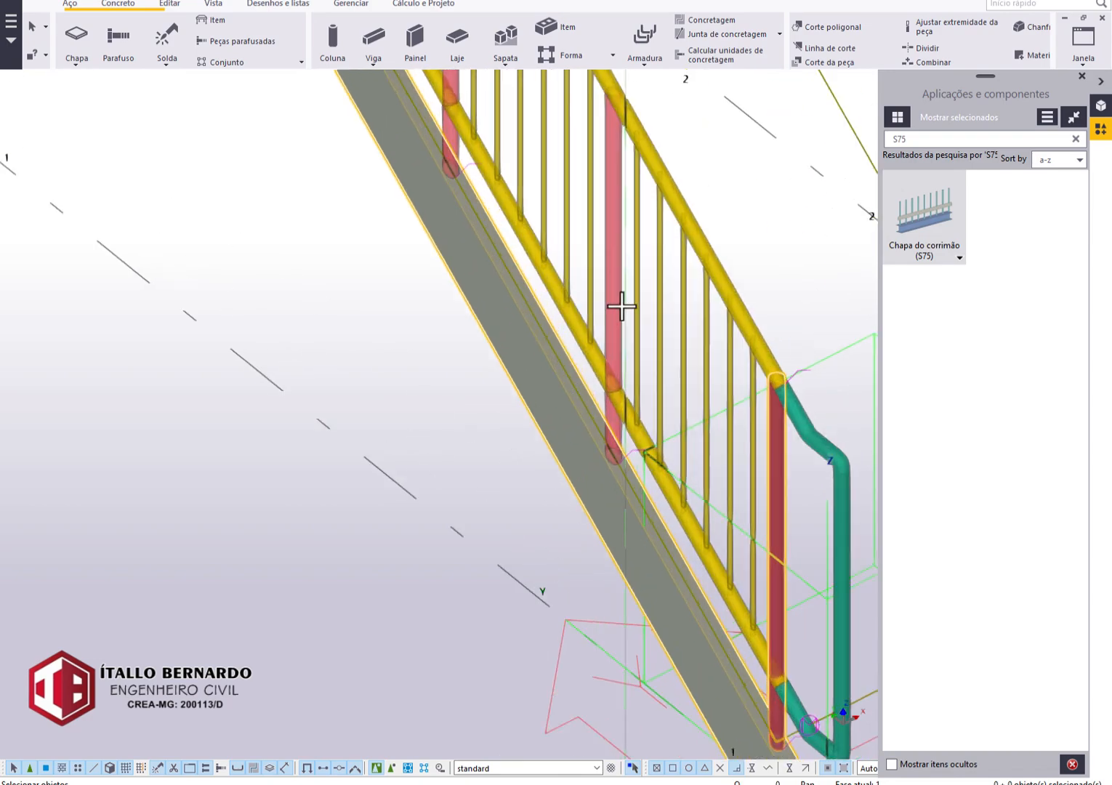
scroll(594, 293, down, 1)
middle_drag(542, 117, 615, 448)
scroll(581, 385, up, 2)
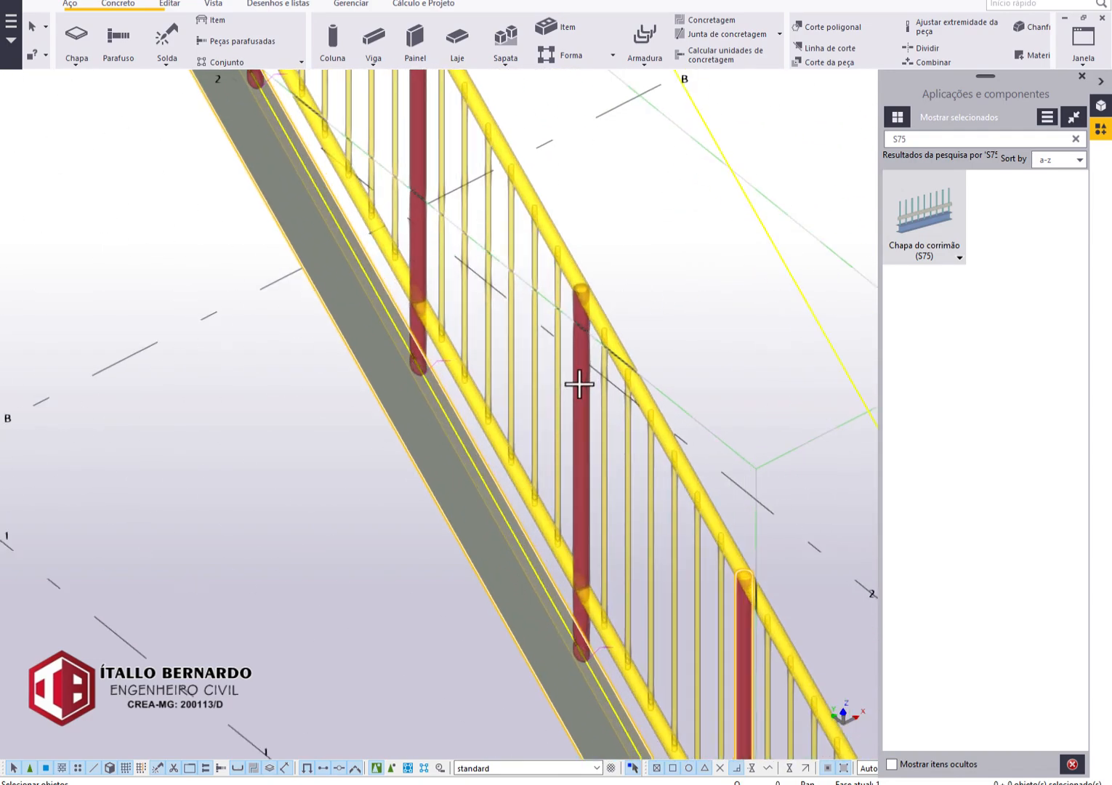
scroll(575, 392, down, 2)
middle_drag(544, 367, 628, 581)
scroll(571, 440, up, 7)
click(552, 435)
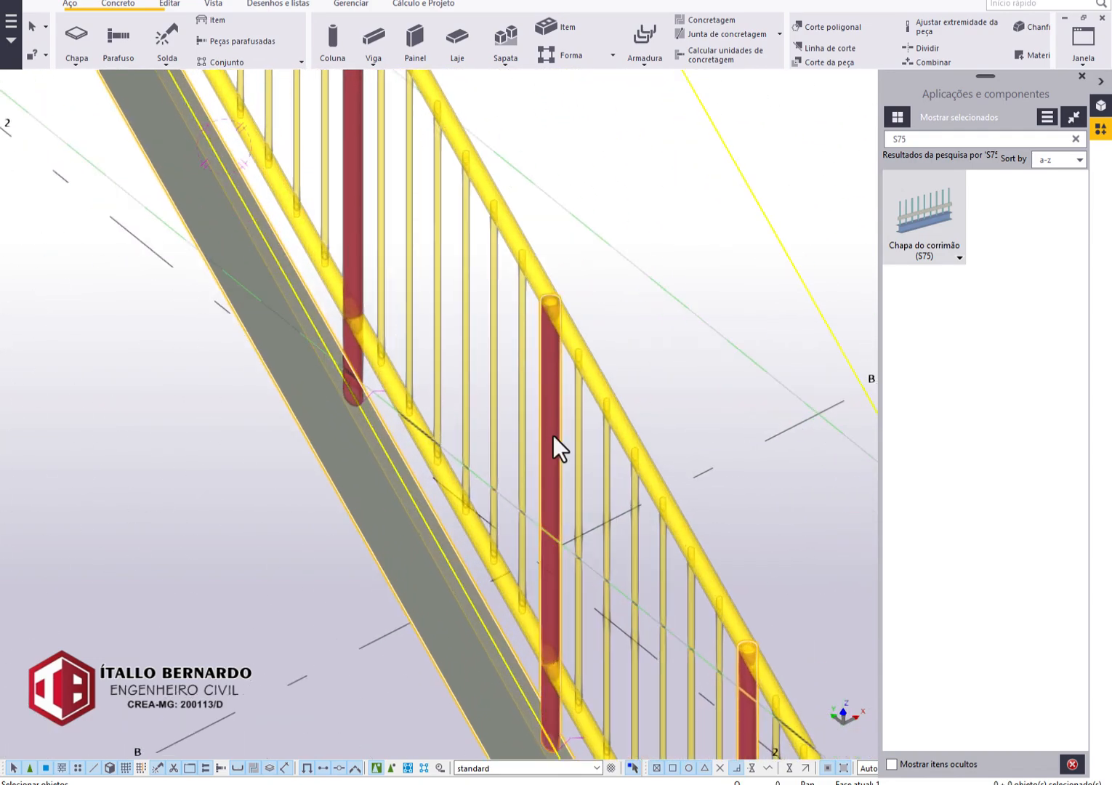
scroll(519, 440, down, 6)
middle_drag(502, 442, 593, 599)
scroll(525, 442, up, 4)
click(511, 419)
scroll(510, 430, down, 4)
middle_drag(507, 454, 621, 686)
scroll(463, 420, up, 4)
click(541, 473)
click(372, 275)
Pick the remaining landing posts up to the upper end, create the S75 lower handrail plate and end the command.
scroll(372, 290, down, 4)
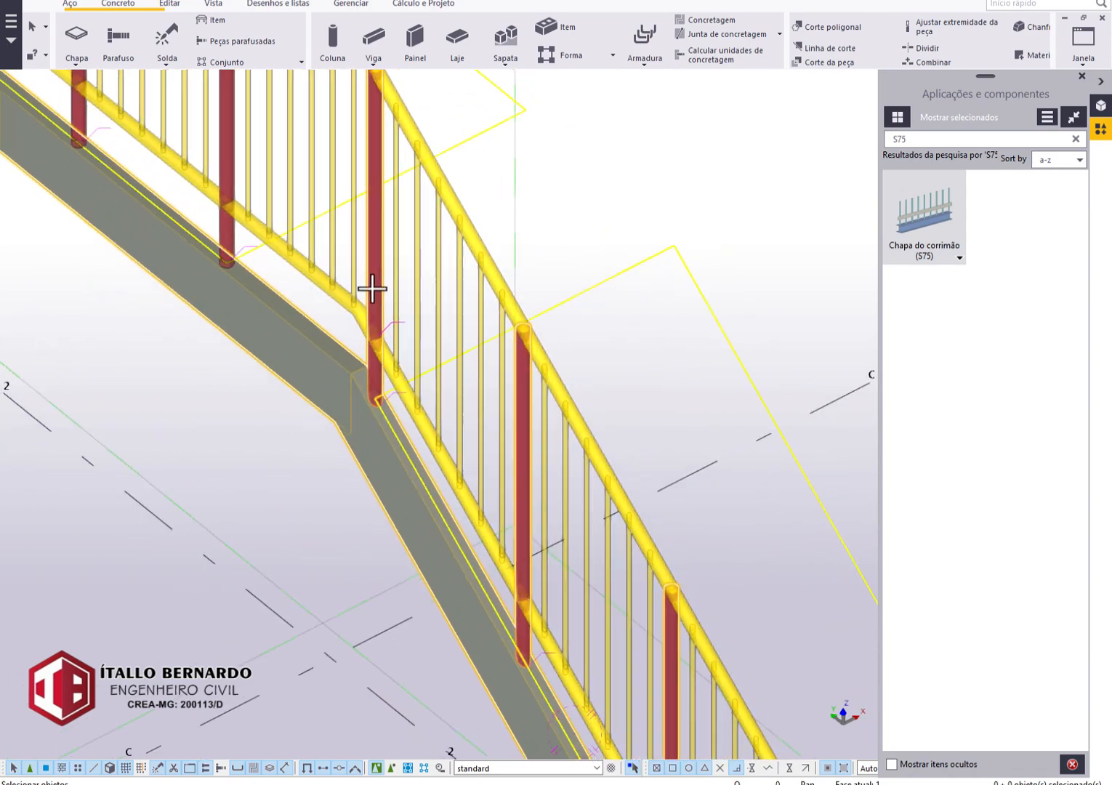
middle_drag(416, 394, 605, 715)
scroll(450, 510, up, 3)
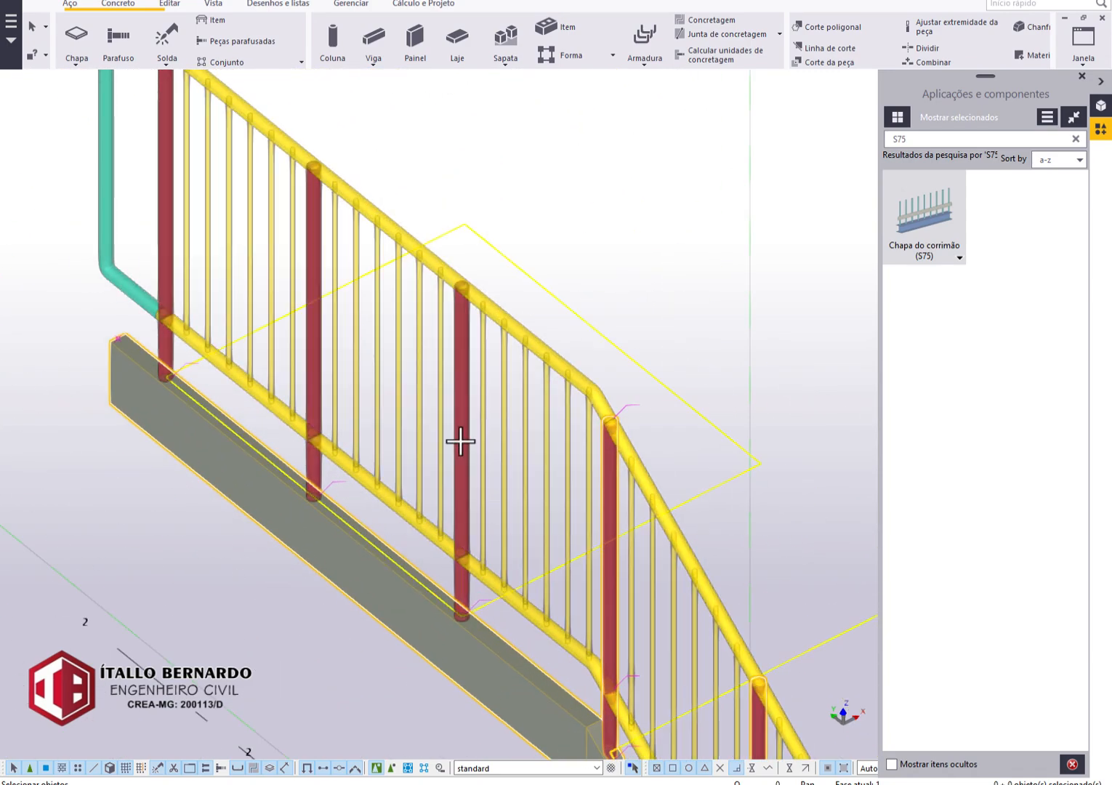
click(461, 441)
click(314, 339)
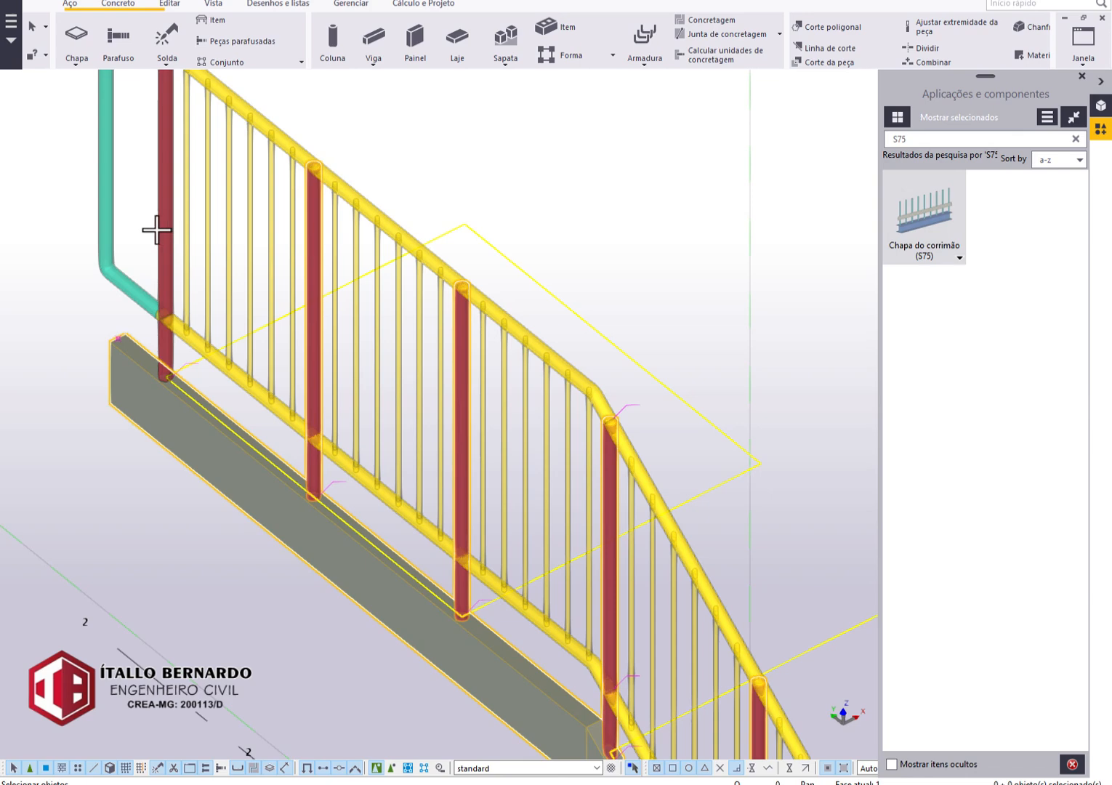
click(161, 231)
scroll(315, 422, down, 5)
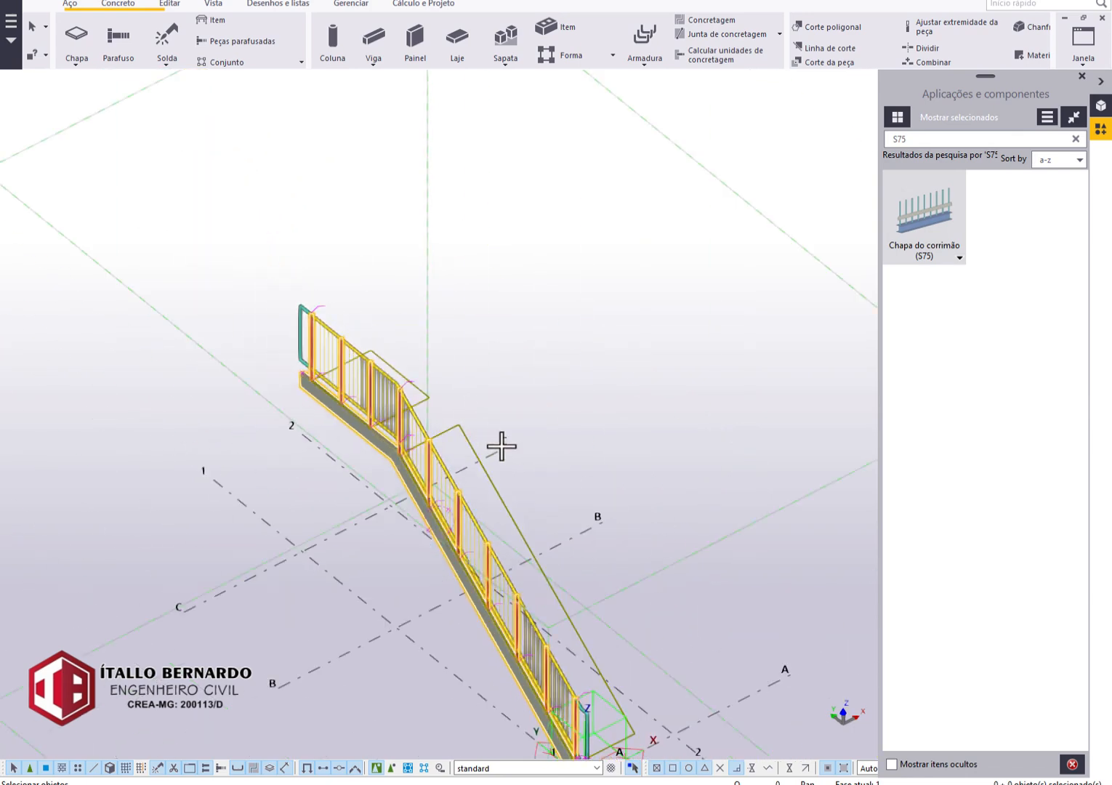
scroll(502, 503, up, 3)
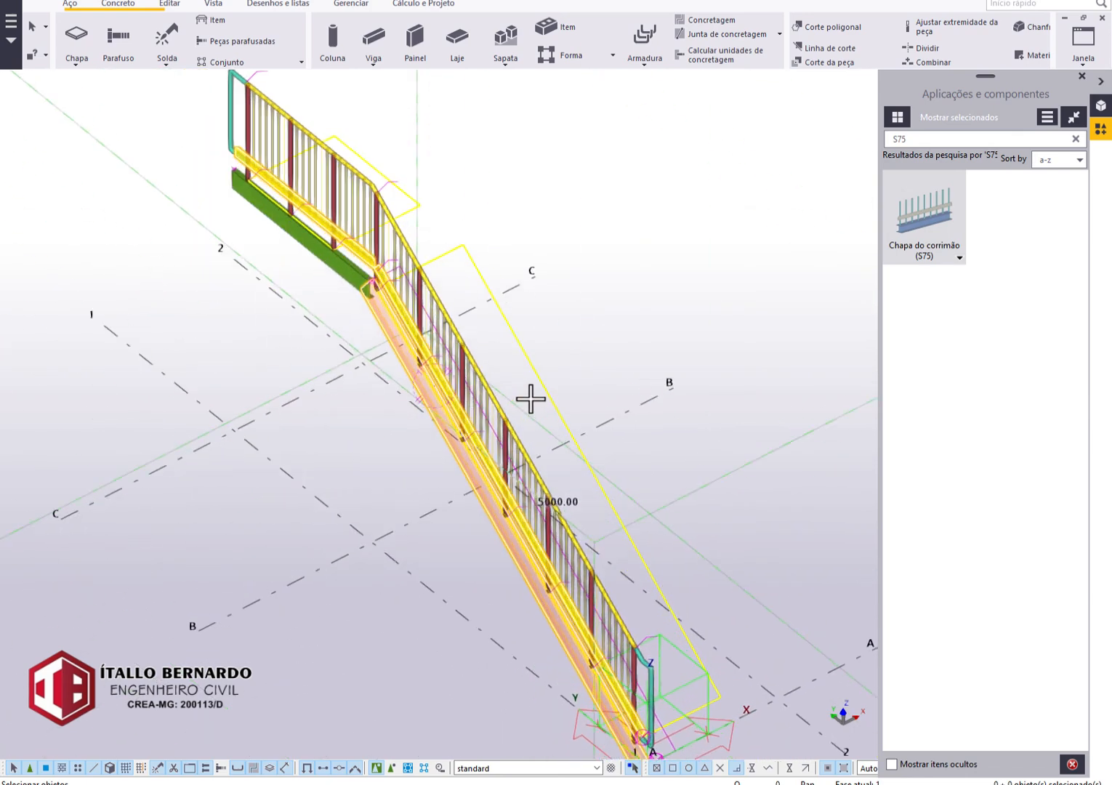
key(Escape)
Reopen the S75 plate's settings, enter -10 and then 200 for the vertical offset adjustment, and modify the existing plate.
click(604, 489)
ctrl+middle_drag(602, 486, 305, 428)
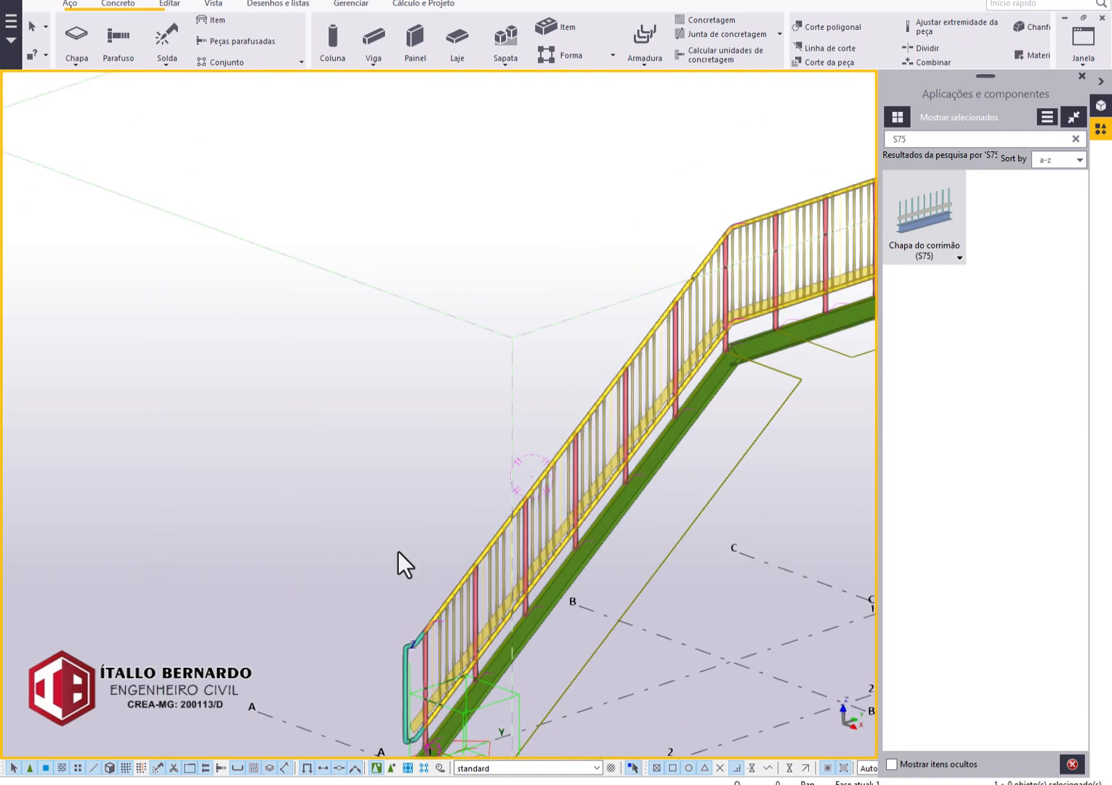
middle_drag(524, 647, 543, 502)
scroll(409, 497, up, 6)
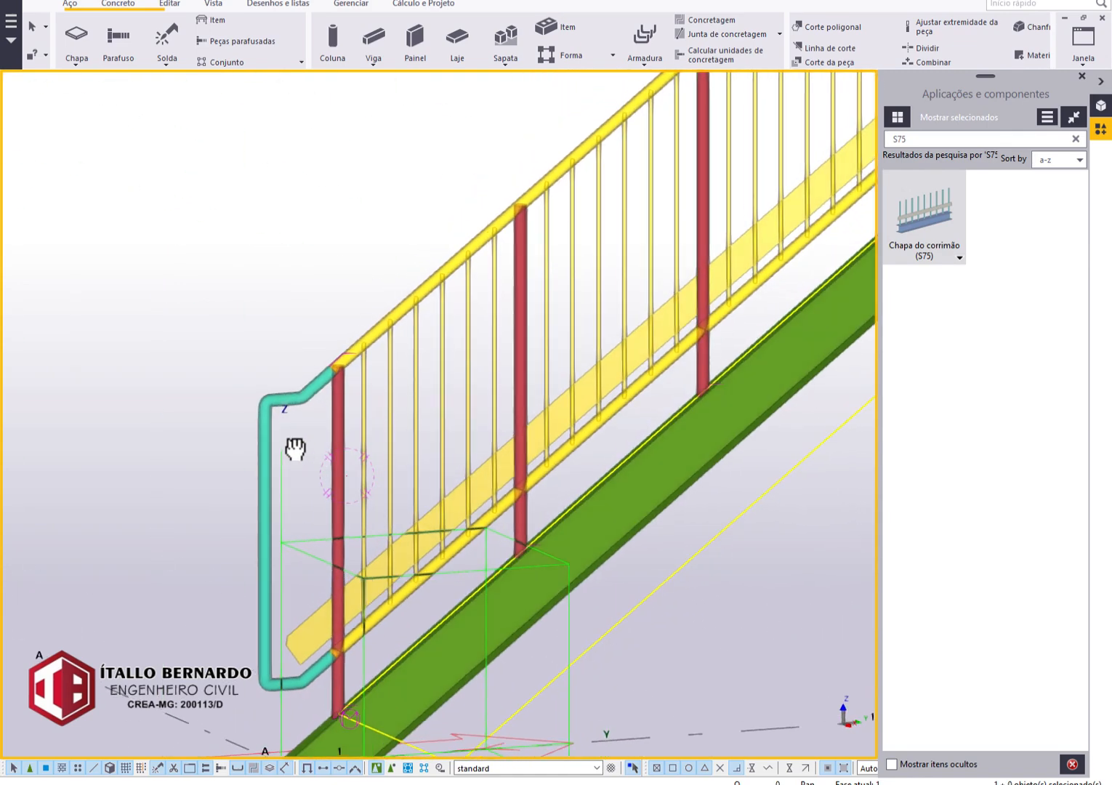
middle_drag(405, 525, 400, 397)
scroll(386, 436, up, 5)
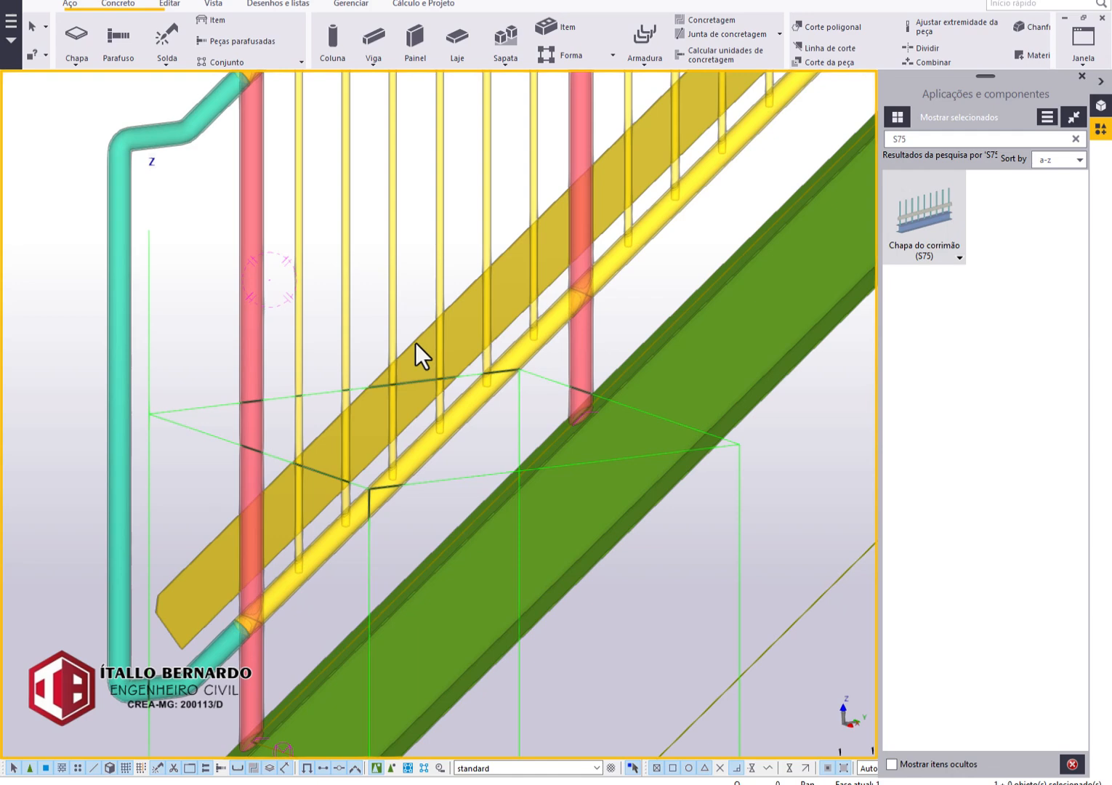
double_click(415, 342)
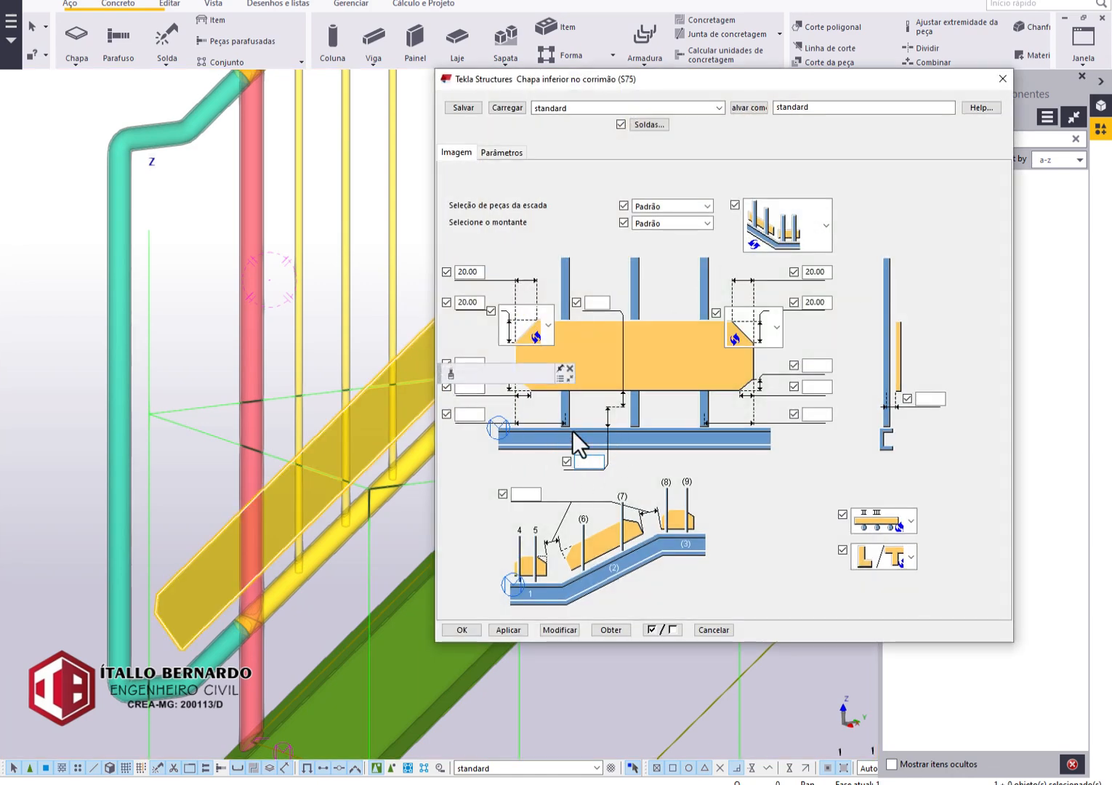
text(-10)
text(200)
click(561, 630)
scroll(327, 591, down, 2)
middle_drag(254, 602, 395, 599)
click(462, 630)
Create one general arrangement drawing containing the 3d and ELEVAÇÃO_1 views, with the option to open the drawing enabled.
scroll(307, 534, down, 5)
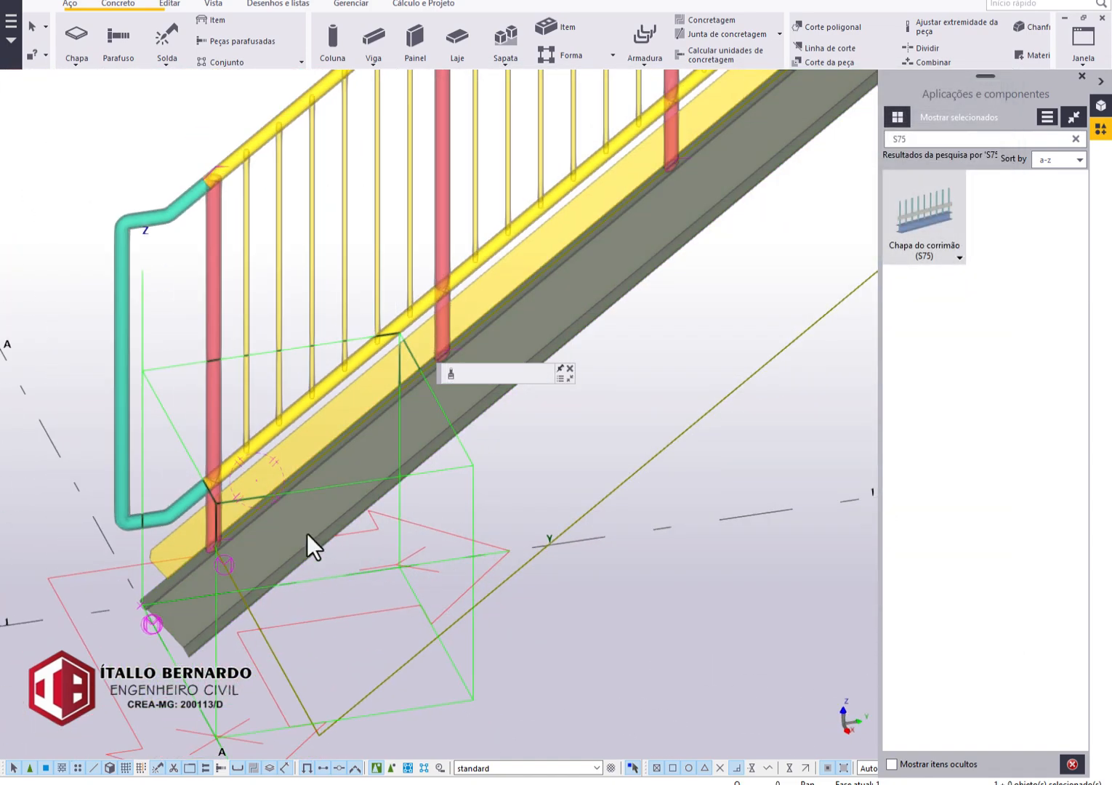
scroll(673, 391, down, 3)
middle_drag(671, 422, 443, 554)
ctrl+middle_drag(577, 420, 477, 370)
scroll(560, 436, up, 2)
ctrl+middle_drag(545, 439, 520, 425)
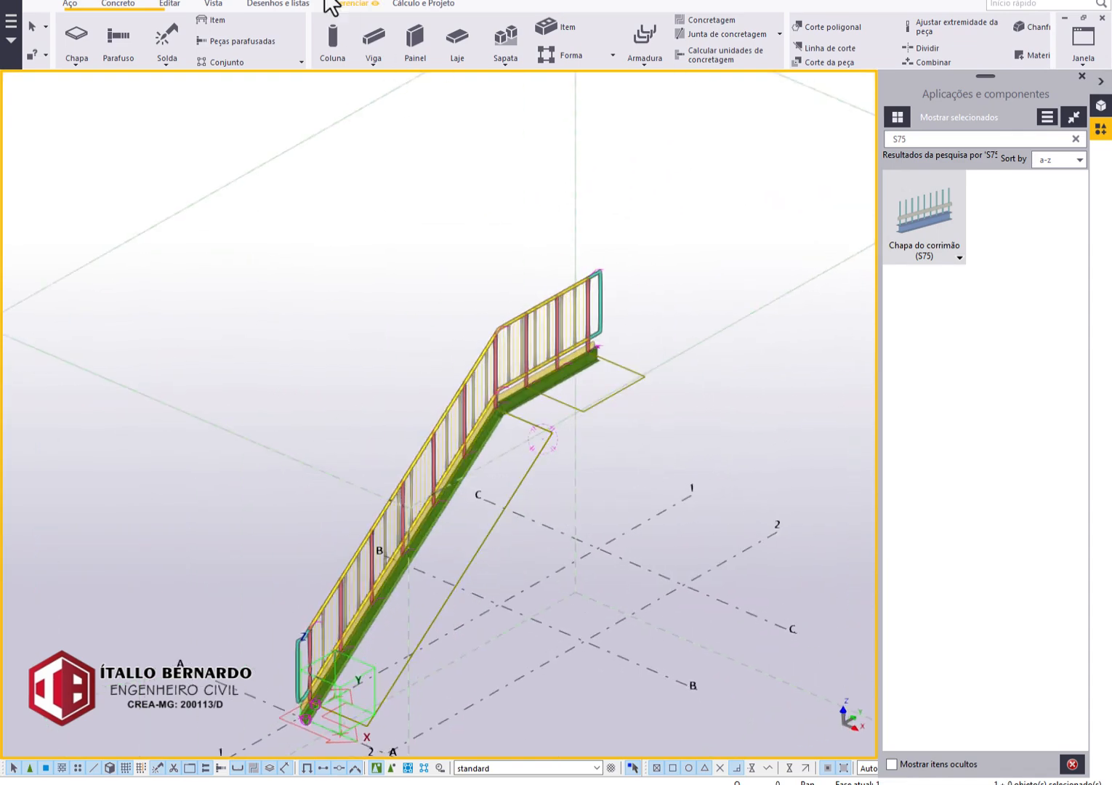
click(270, 5)
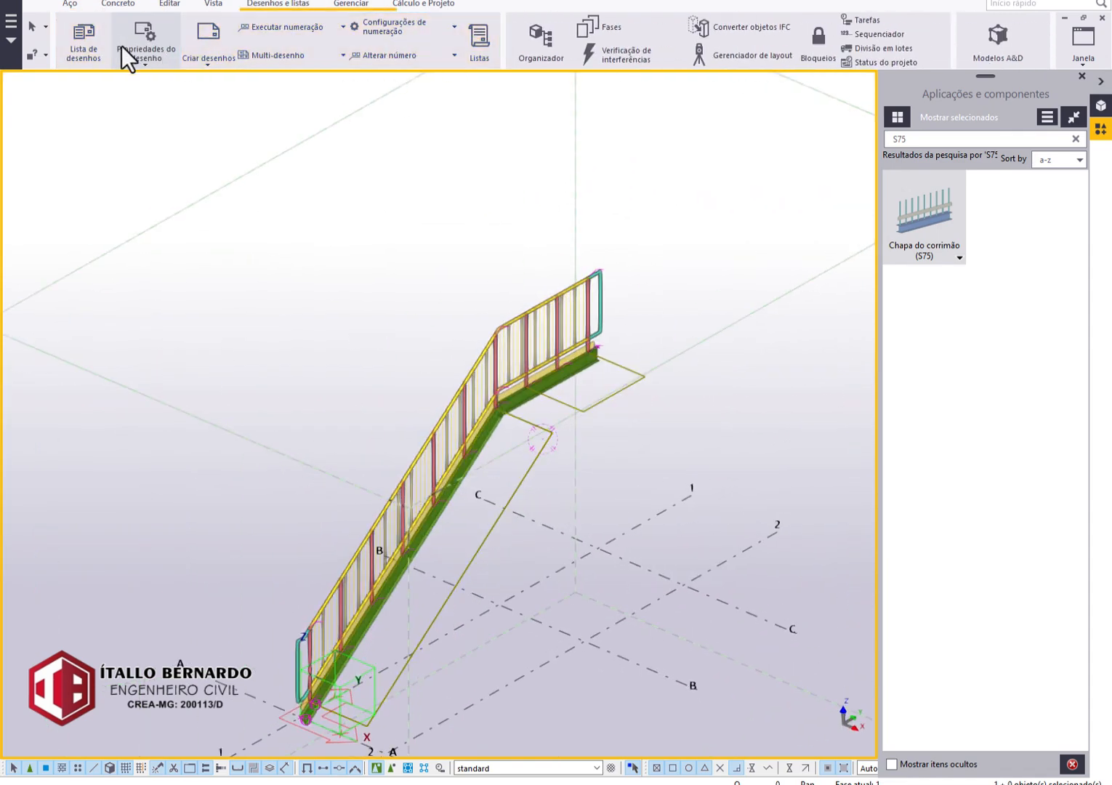
click(207, 57)
click(218, 197)
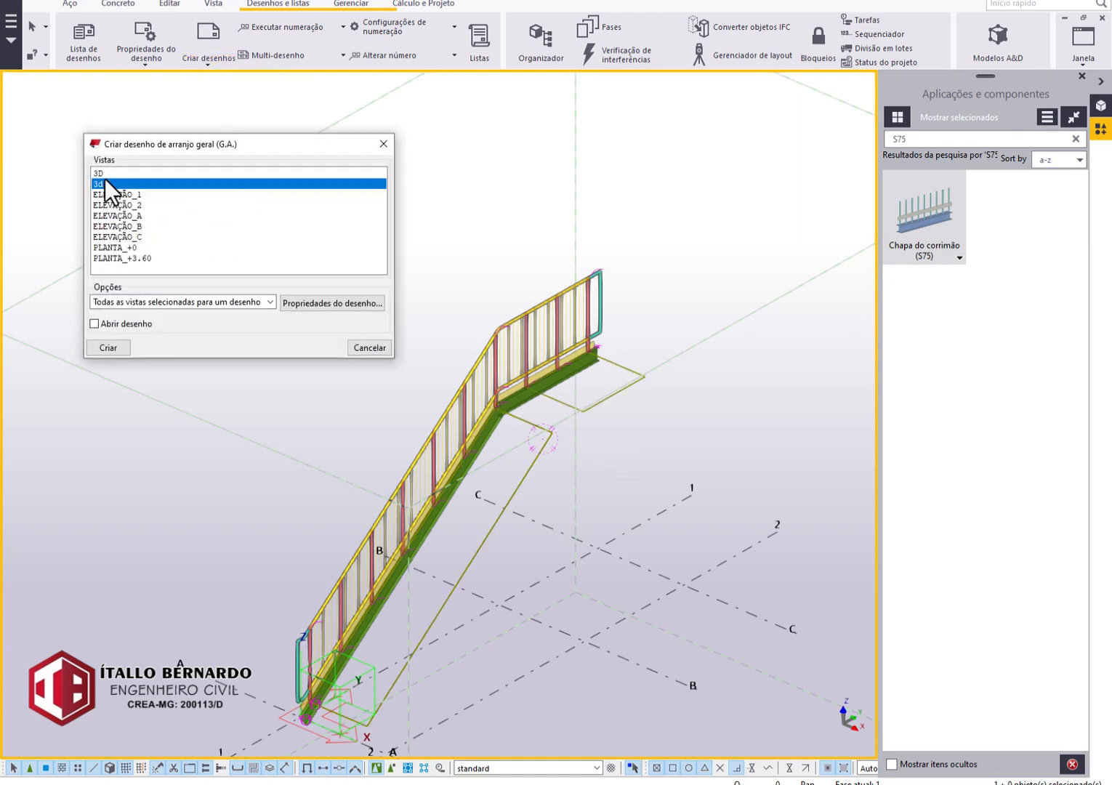
ctrl+click(114, 196)
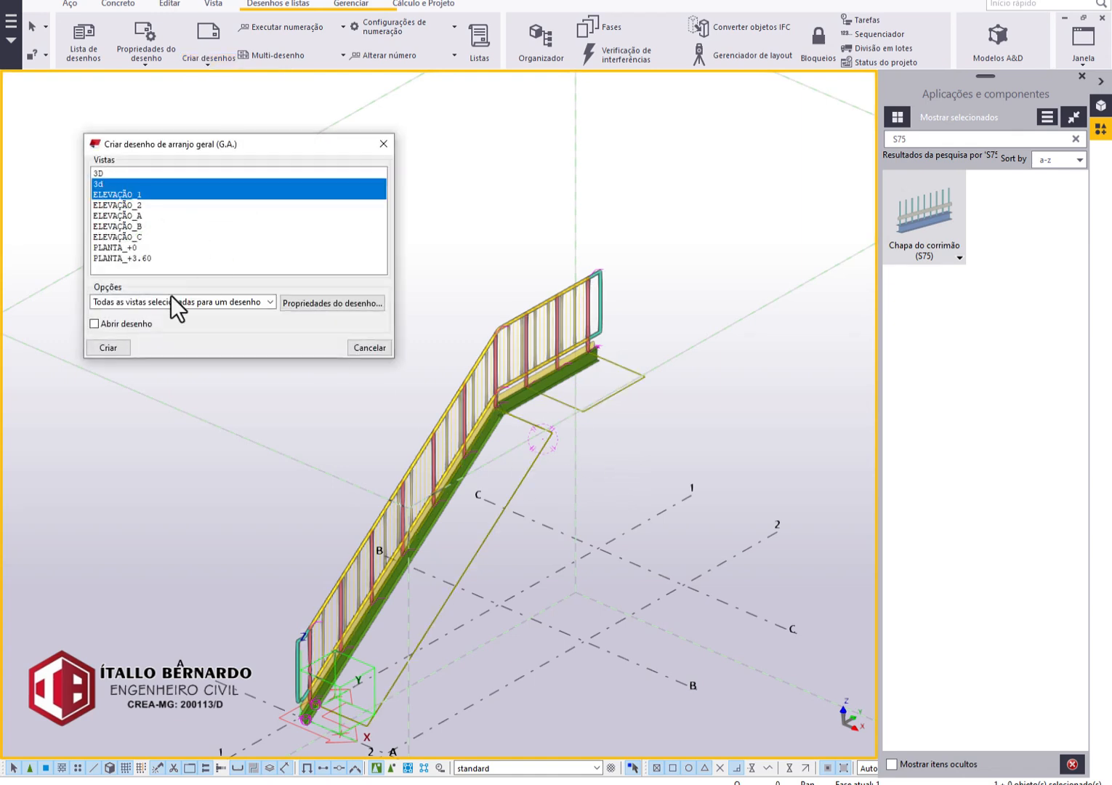
click(128, 349)
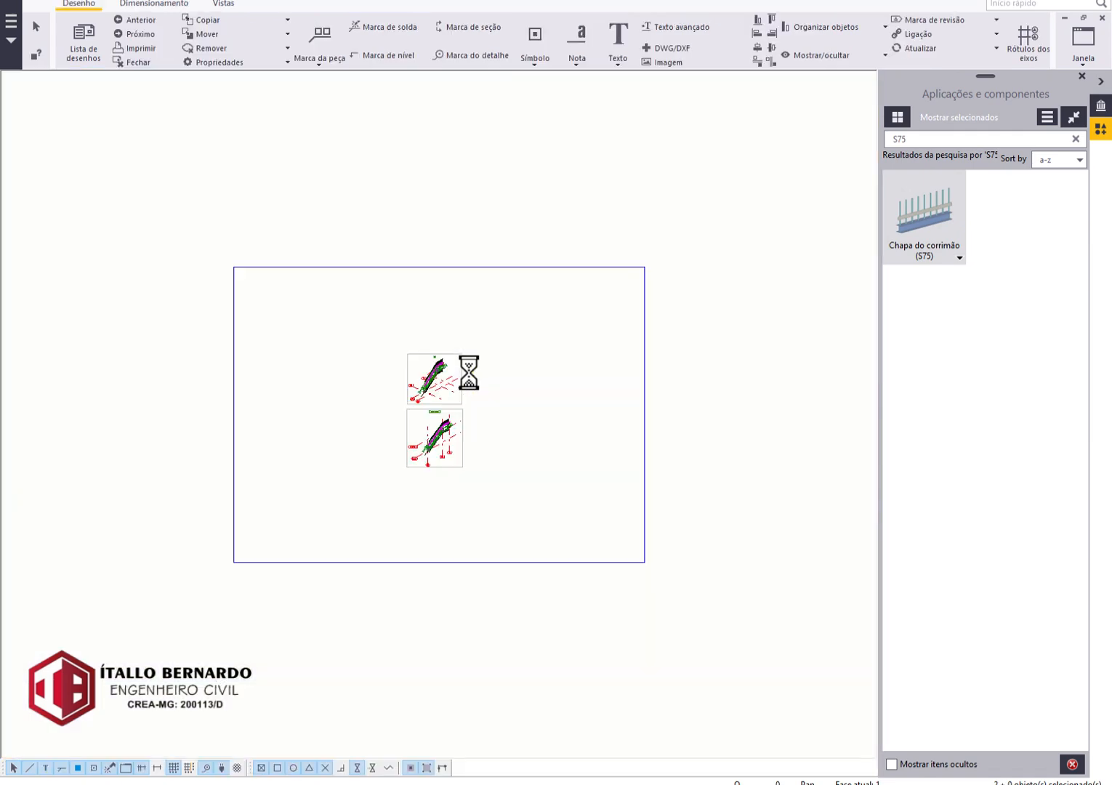
Load the A1-3D-ORTHO settings into the general arrangement drawing's properties and apply them to the drawing.
double_click(540, 433)
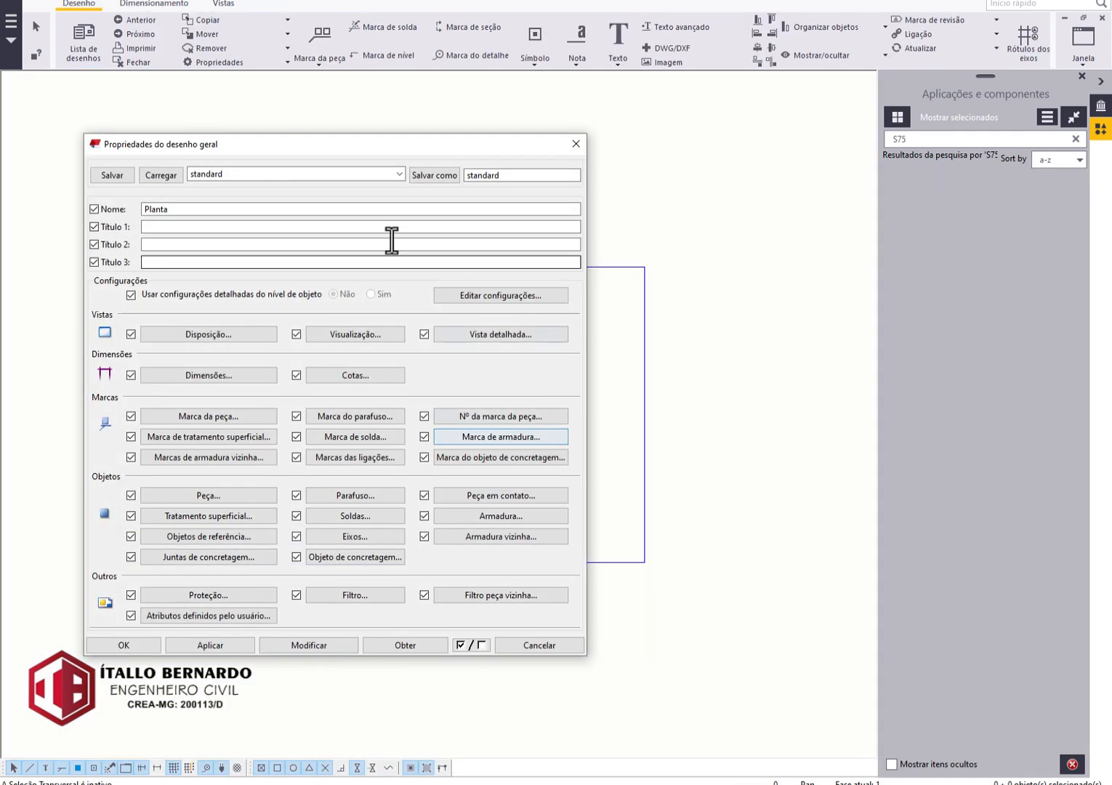
click(295, 169)
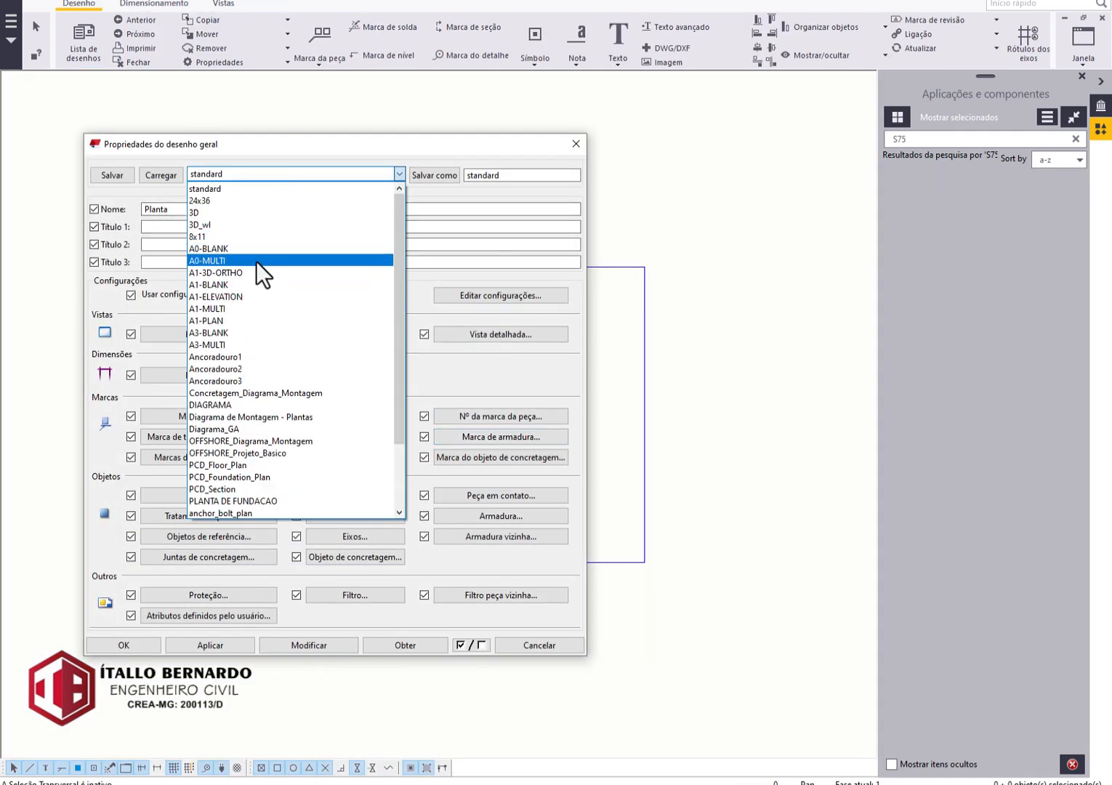
click(256, 261)
click(151, 173)
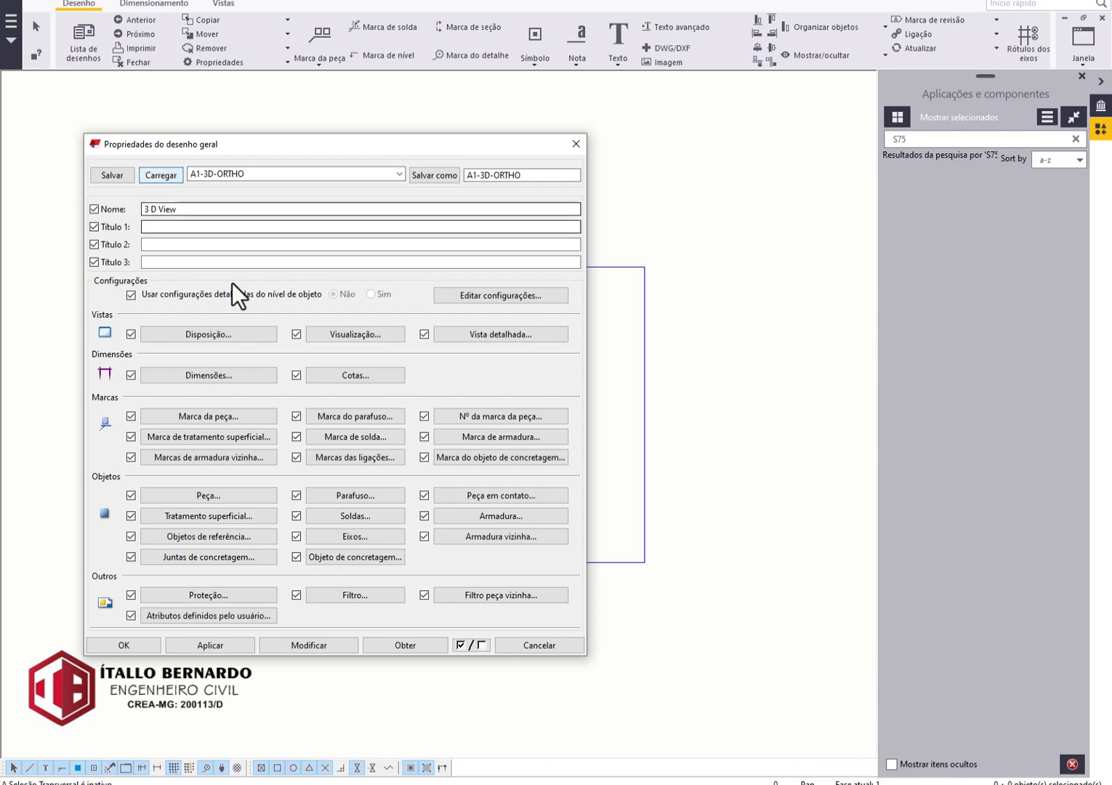
click(290, 649)
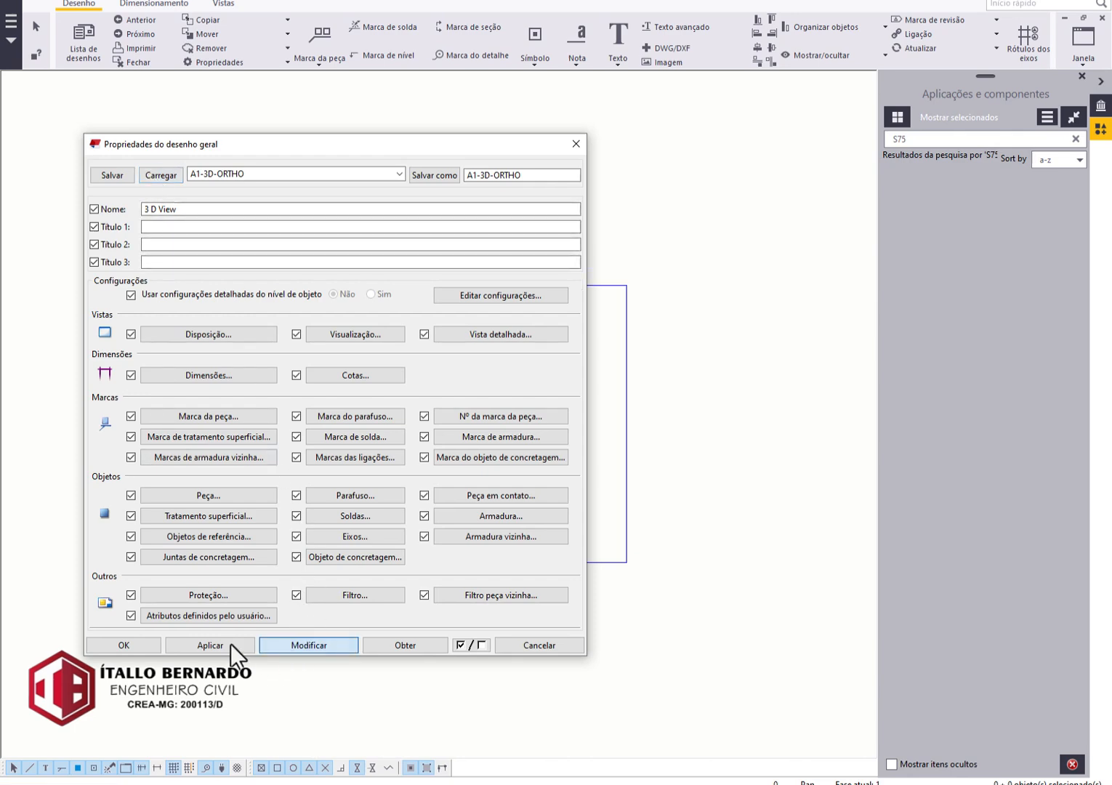
click(141, 646)
Review the drawing's two stair views, then close the drawing and save its changes with a snapshot.
scroll(422, 390, up, 5)
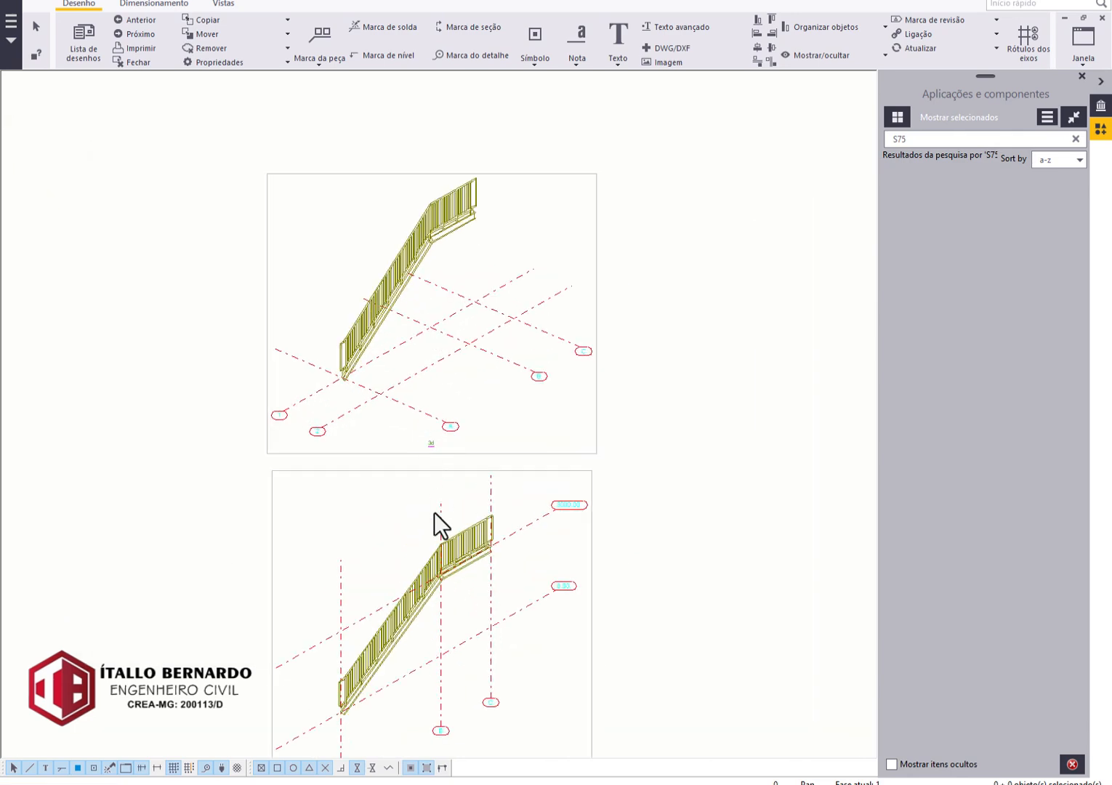
middle_drag(435, 521, 488, 410)
click(135, 64)
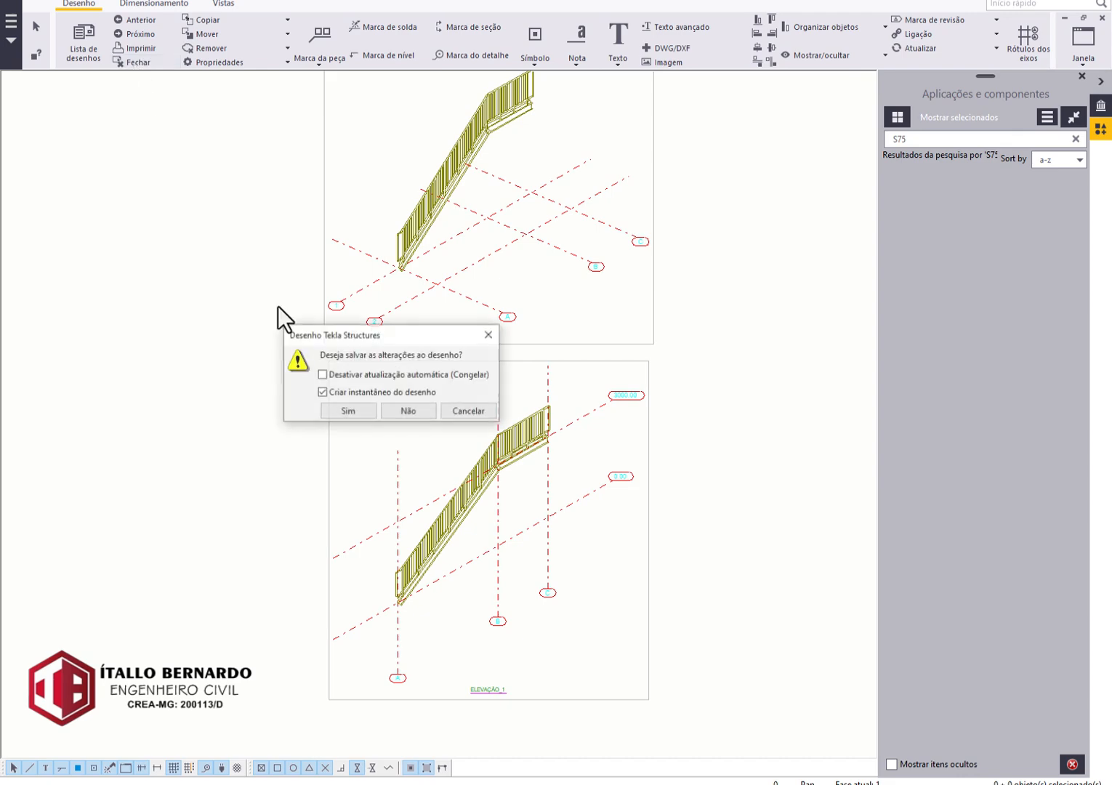
click(336, 416)
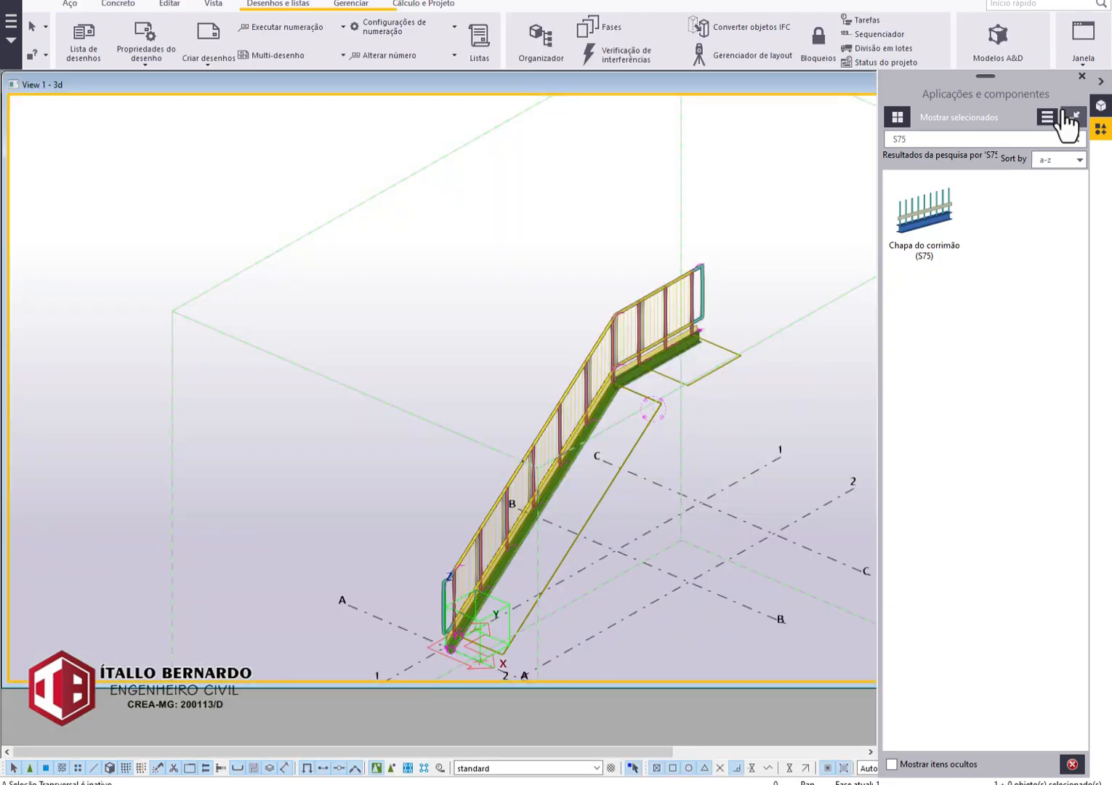
Maximize the 3d model view, switch to the ELEVAÇÃO_1 view and show it in plane projection.
click(1084, 40)
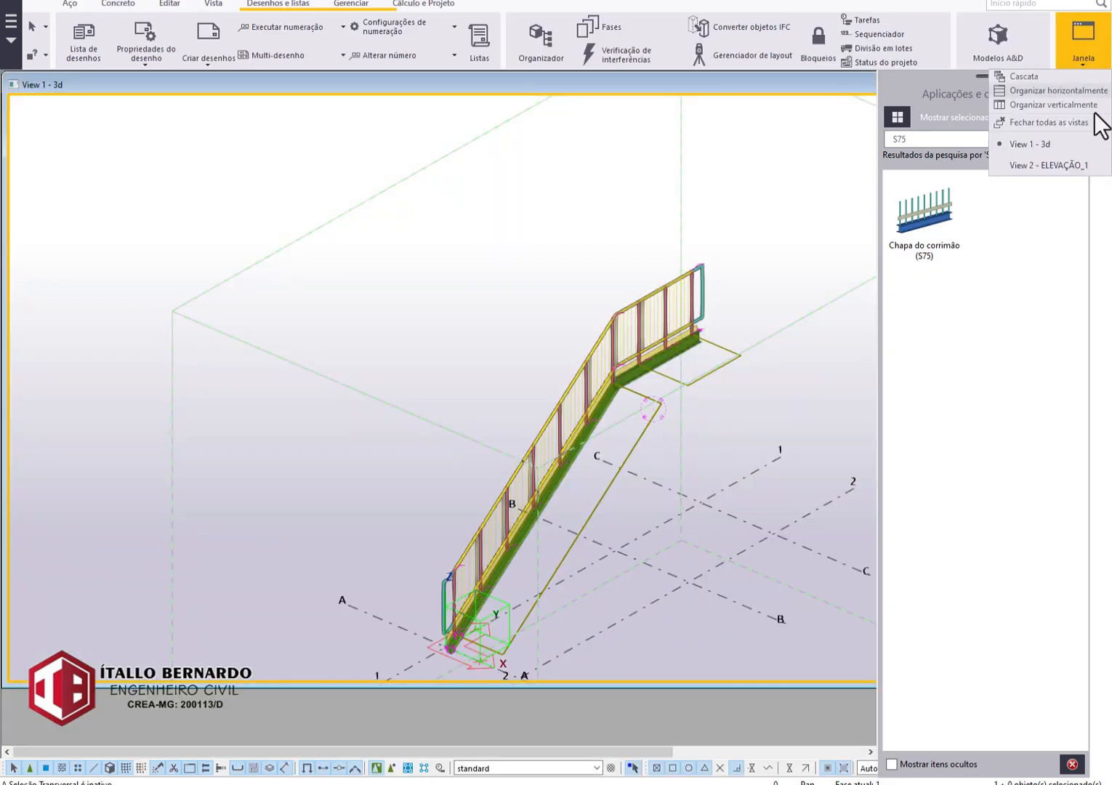
click(1047, 165)
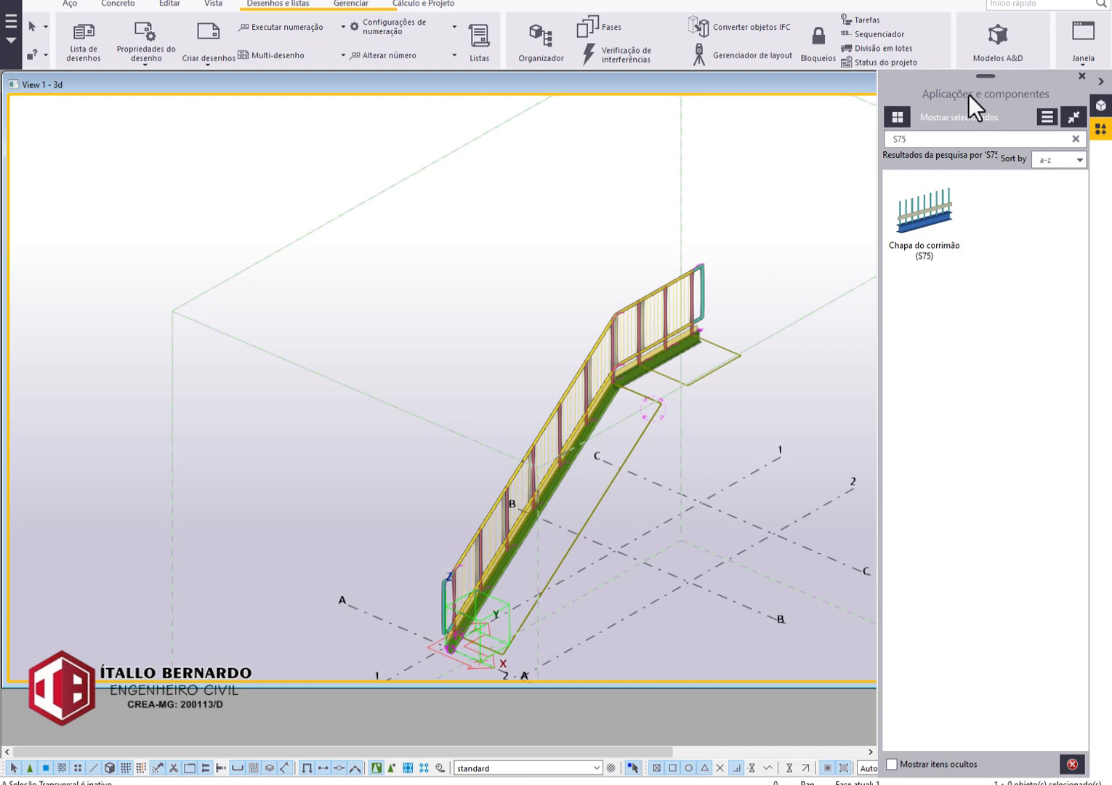
double_click(831, 88)
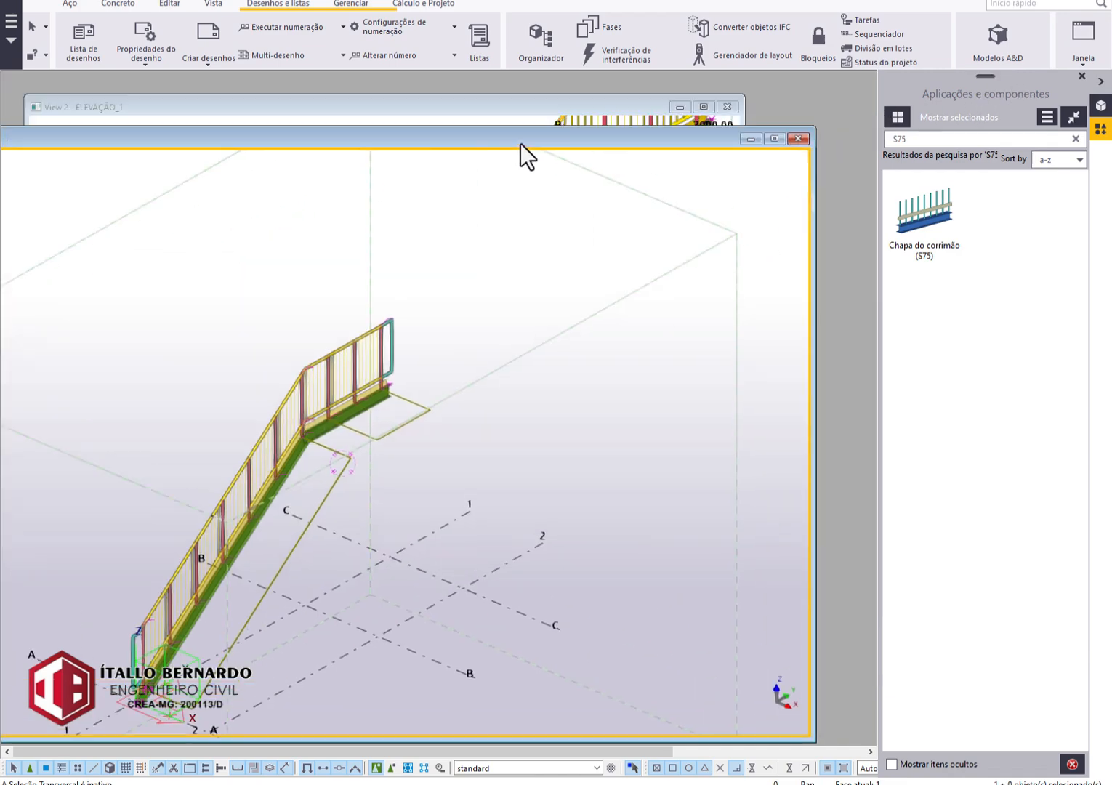
click(775, 138)
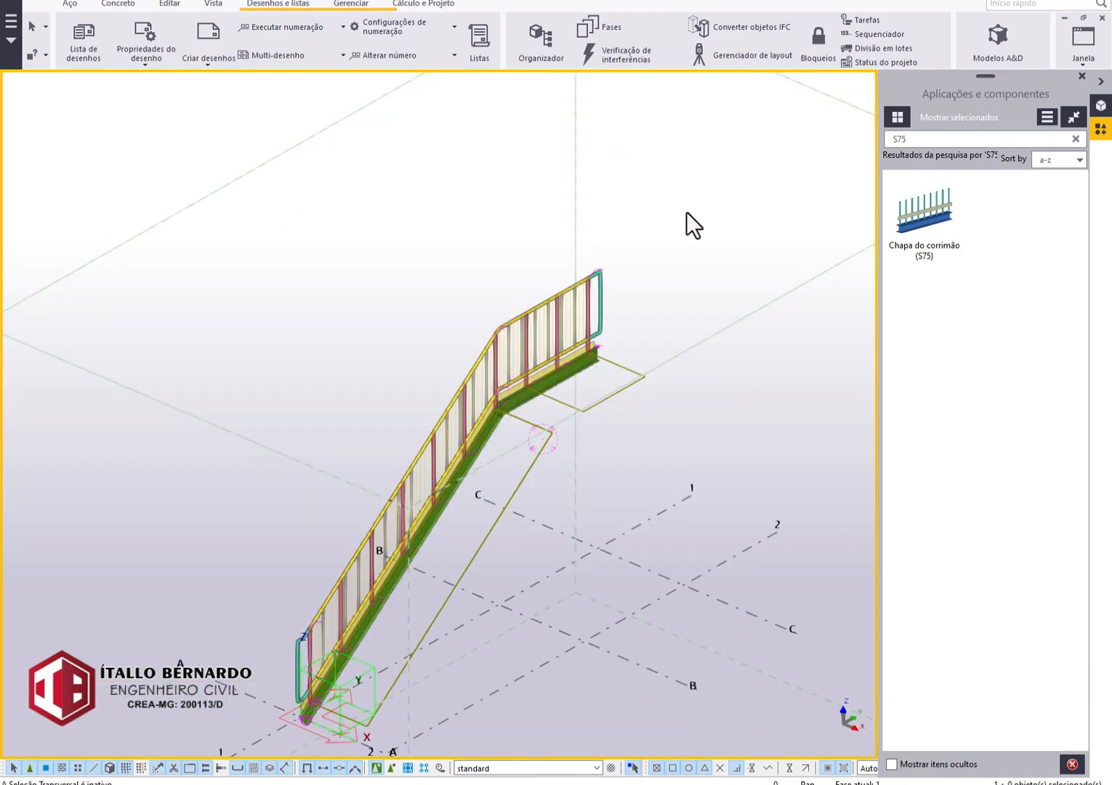
click(1090, 62)
click(1044, 151)
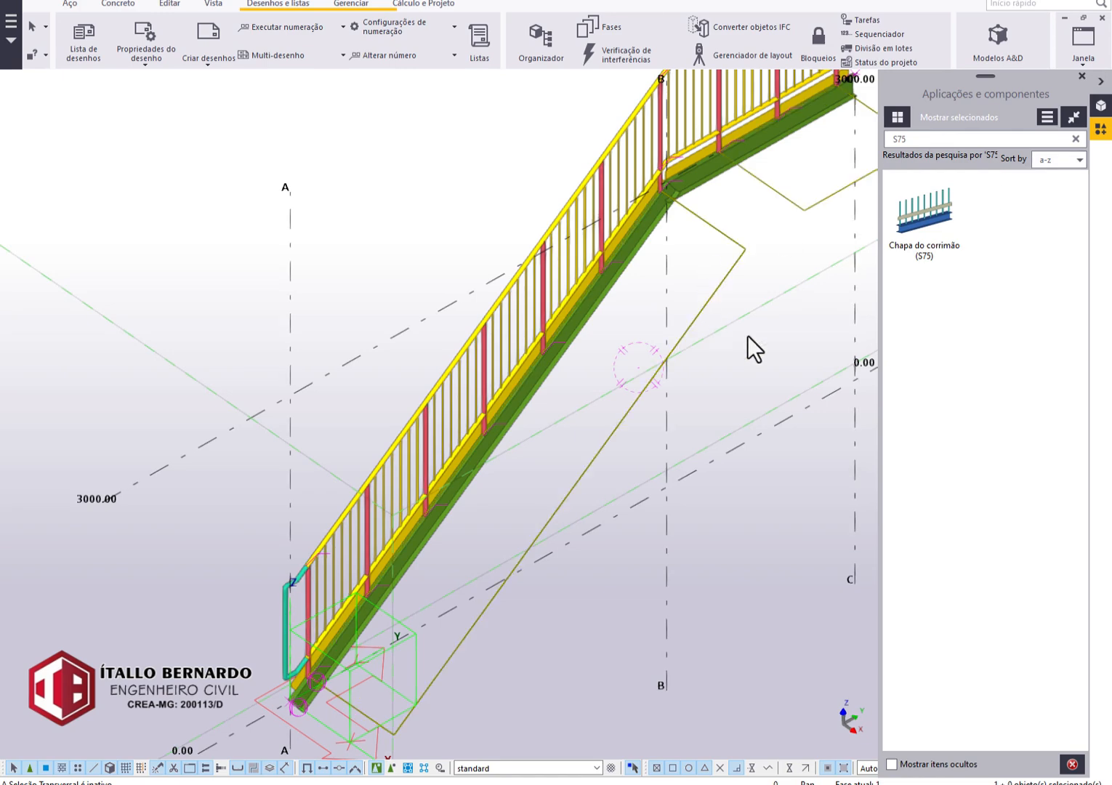
click(765, 344)
key(ctrl+p)
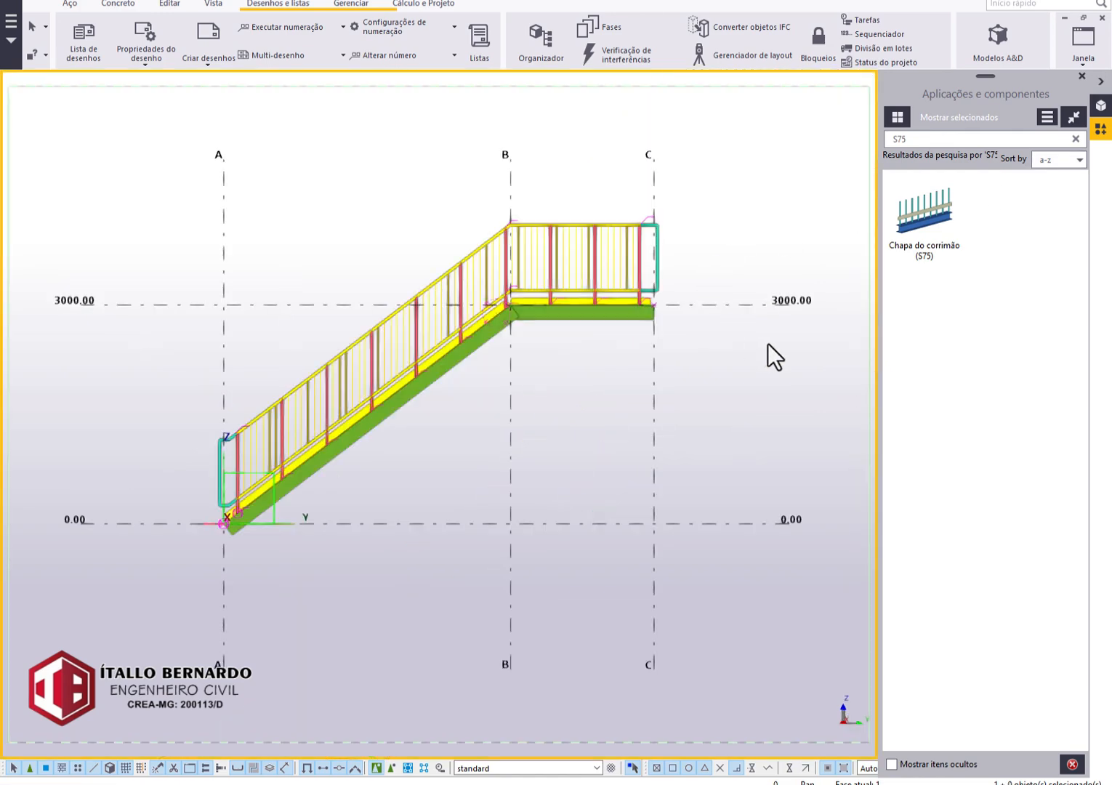
Create one general arrangement drawing containing the 3D and ELEVAÇÃO_1 views, with the option to open the drawing enabled.
click(212, 58)
click(203, 195)
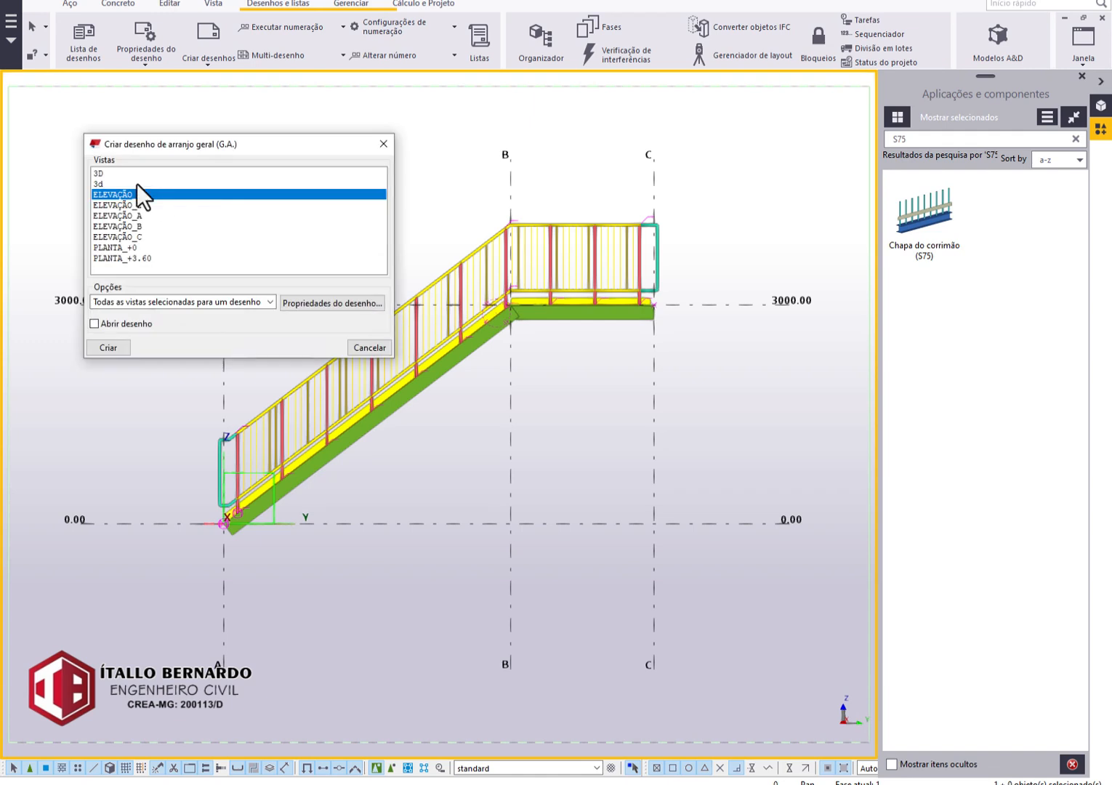
ctrl+click(131, 184)
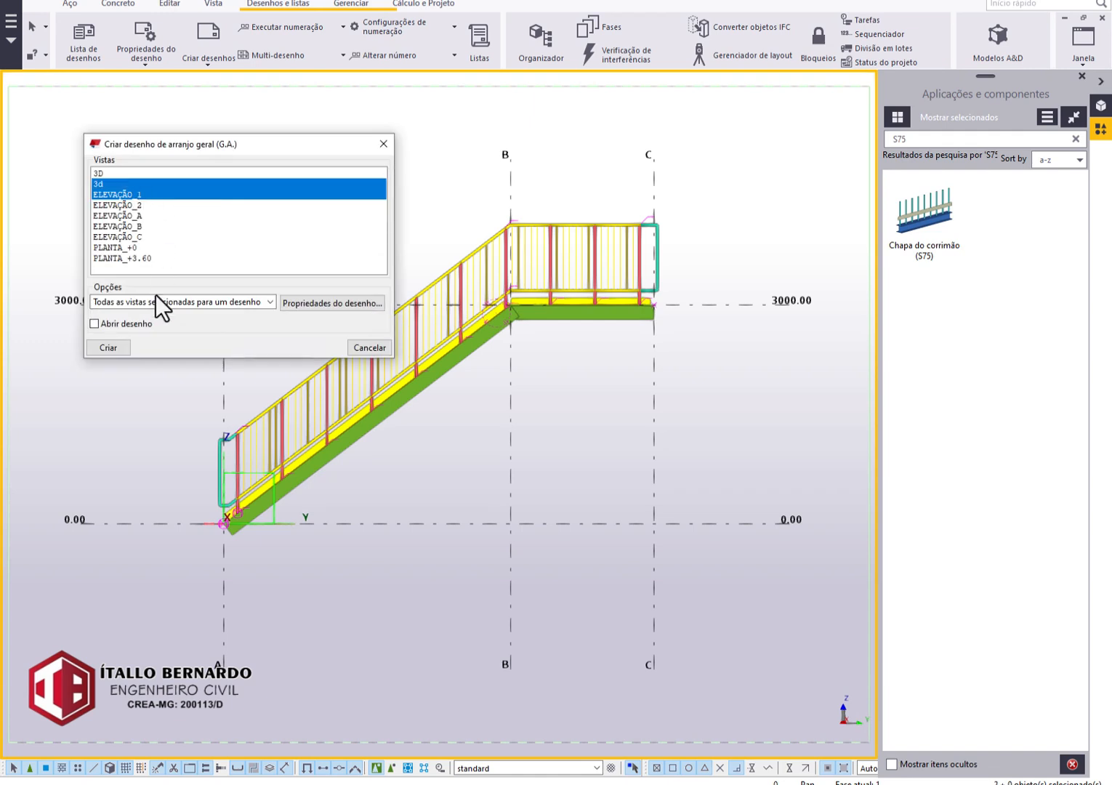
click(111, 172)
ctrl+click(128, 195)
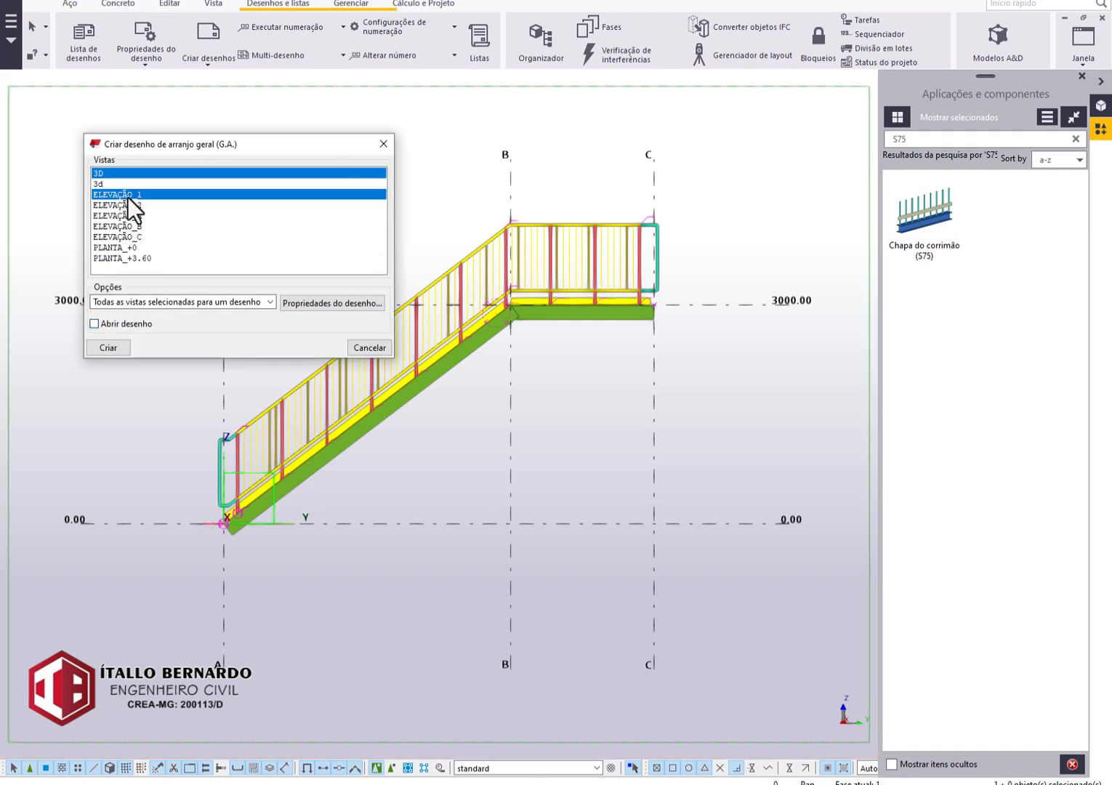
click(96, 324)
click(109, 347)
Examine the railing with vertical bars in the drawing's ELEVAÇÃO_1 view, then close the drawing.
scroll(401, 460, up, 5)
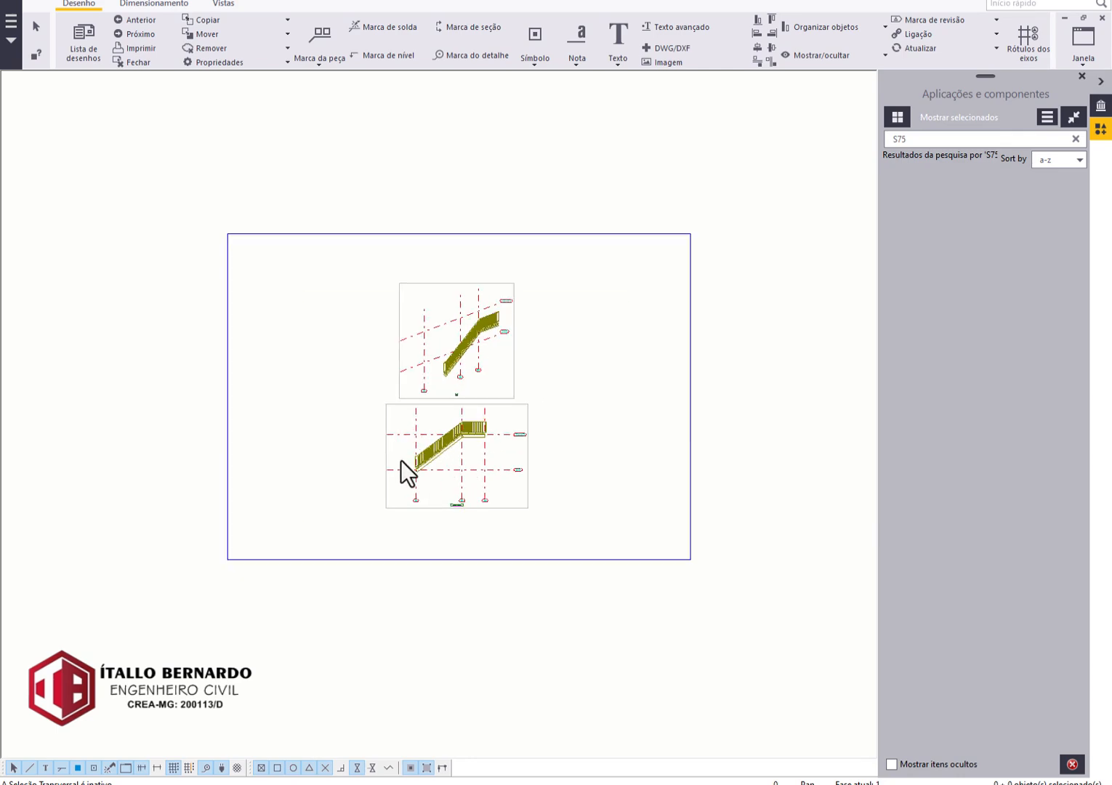
scroll(458, 549, up, 5)
middle_drag(544, 456, 366, 508)
scroll(610, 417, up, 7)
scroll(624, 429, down, 6)
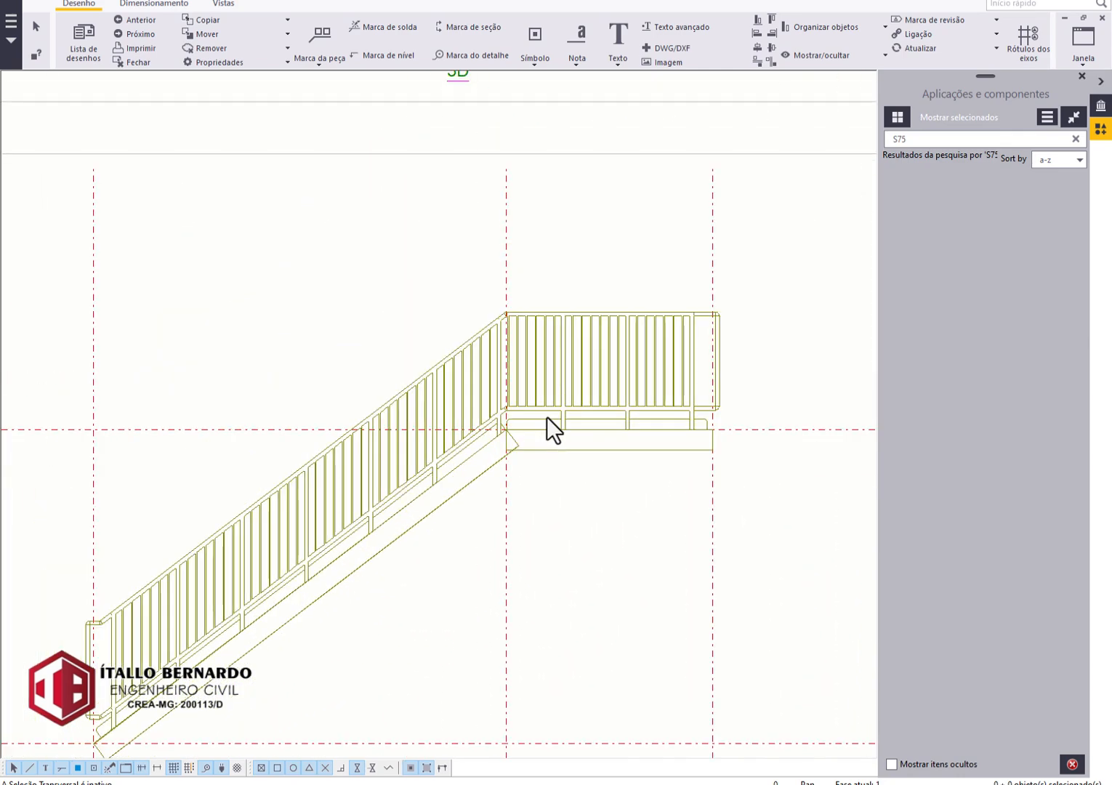
scroll(618, 436, up, 2)
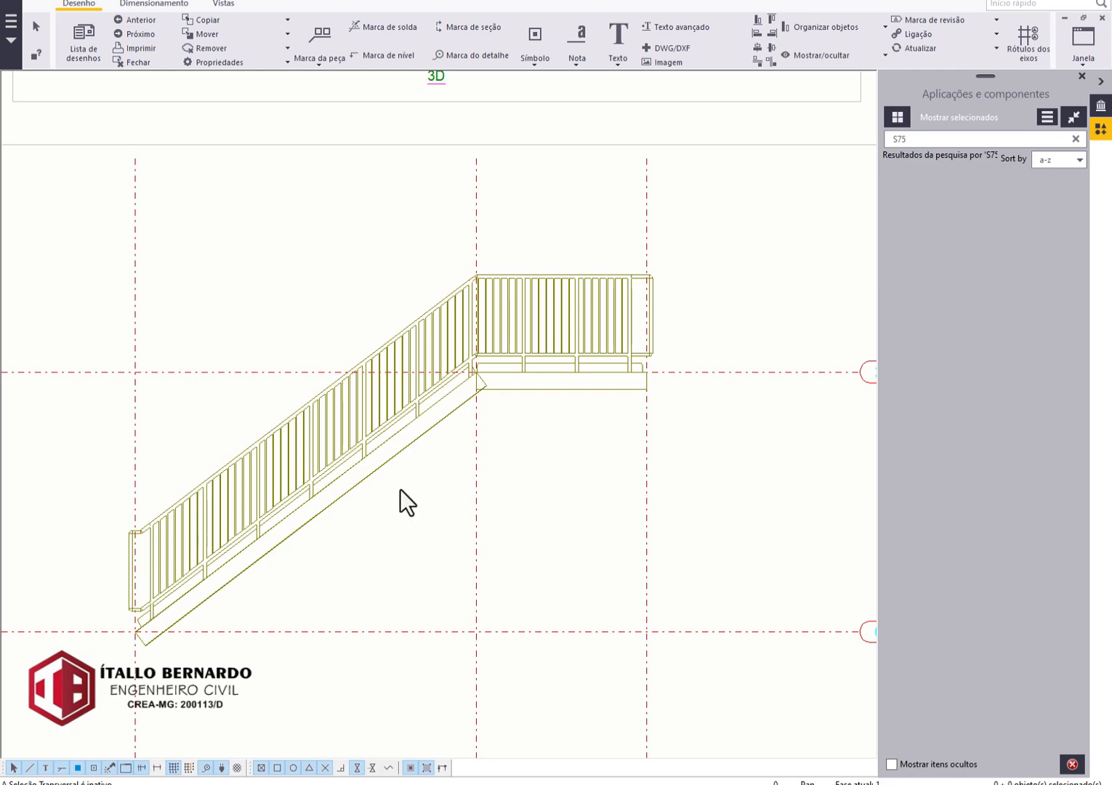
scroll(283, 554, up, 1)
scroll(474, 265, up, 3)
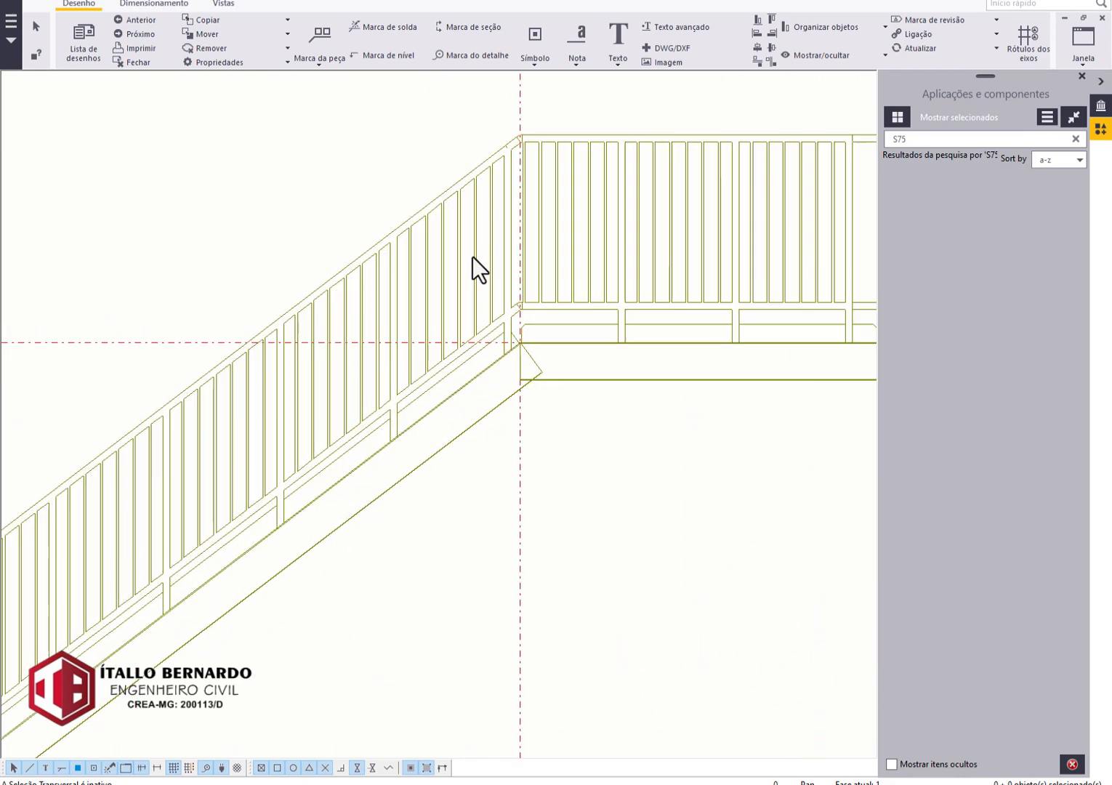
scroll(451, 291, down, 5)
click(138, 64)
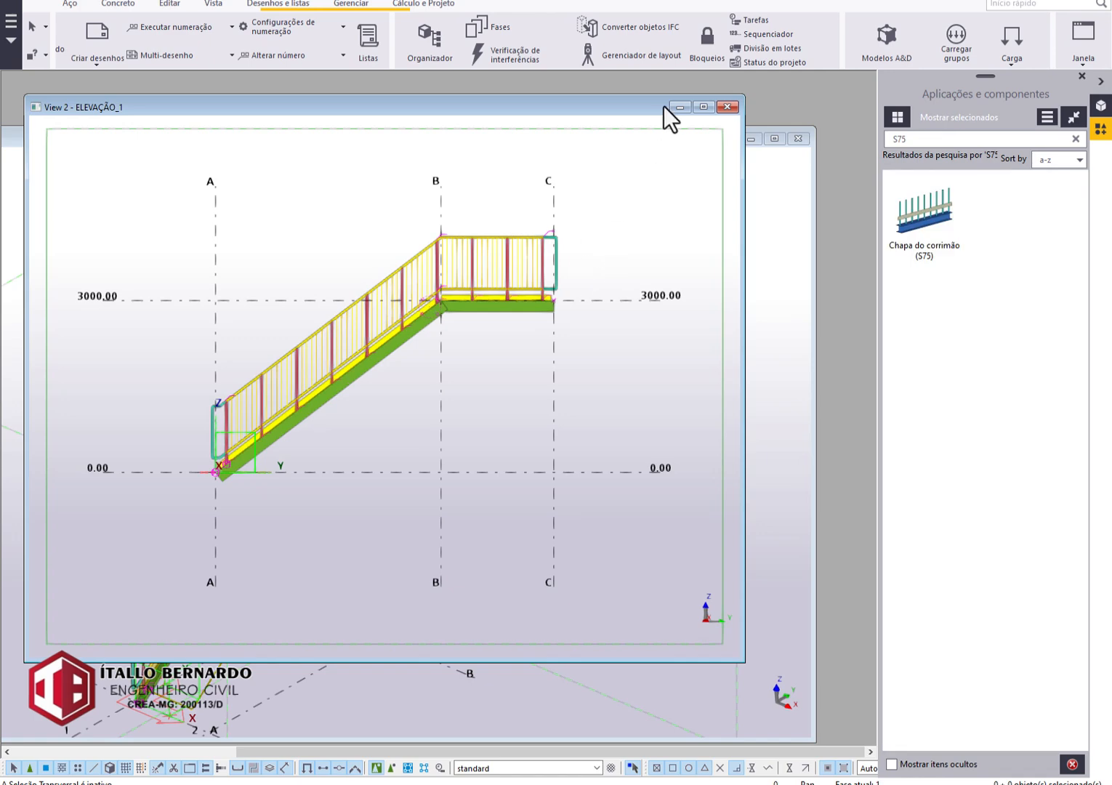
Minimize the ELEVAÇÃO_1 view and modify the S77 railing so its middle bars run lengthwise between the posts instead of vertically.
click(680, 107)
scroll(301, 370, up, 3)
scroll(392, 349, up, 2)
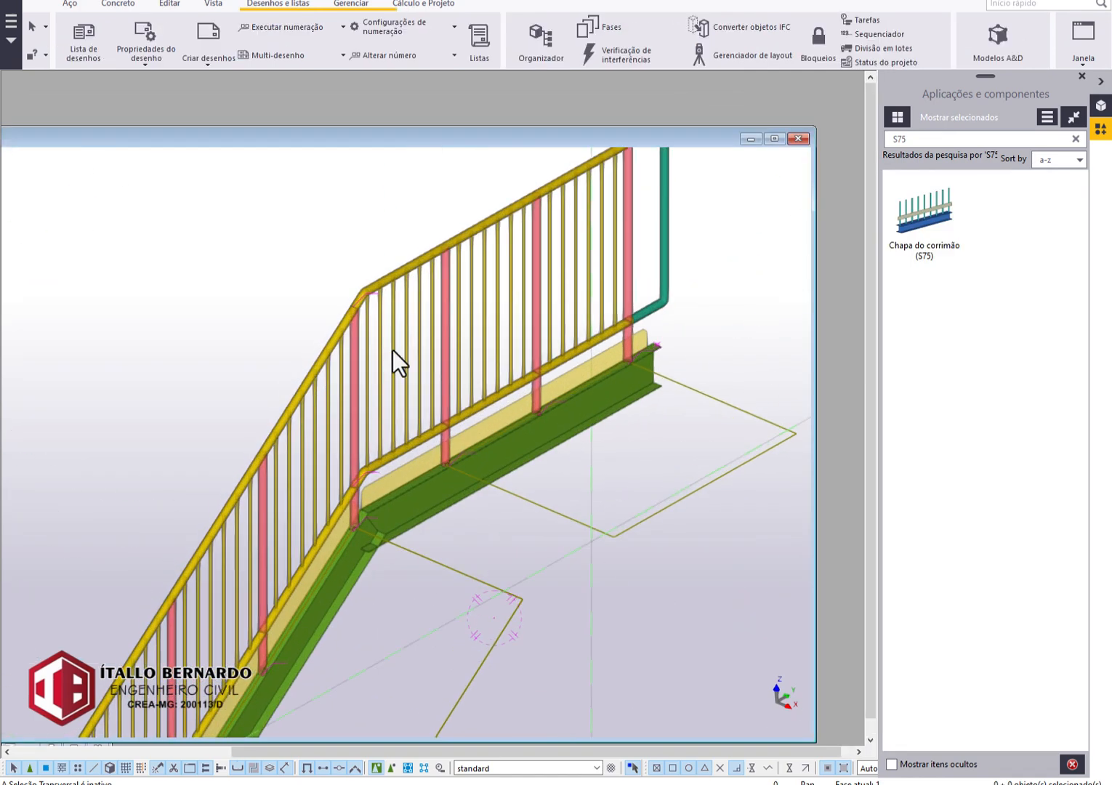
double_click(393, 350)
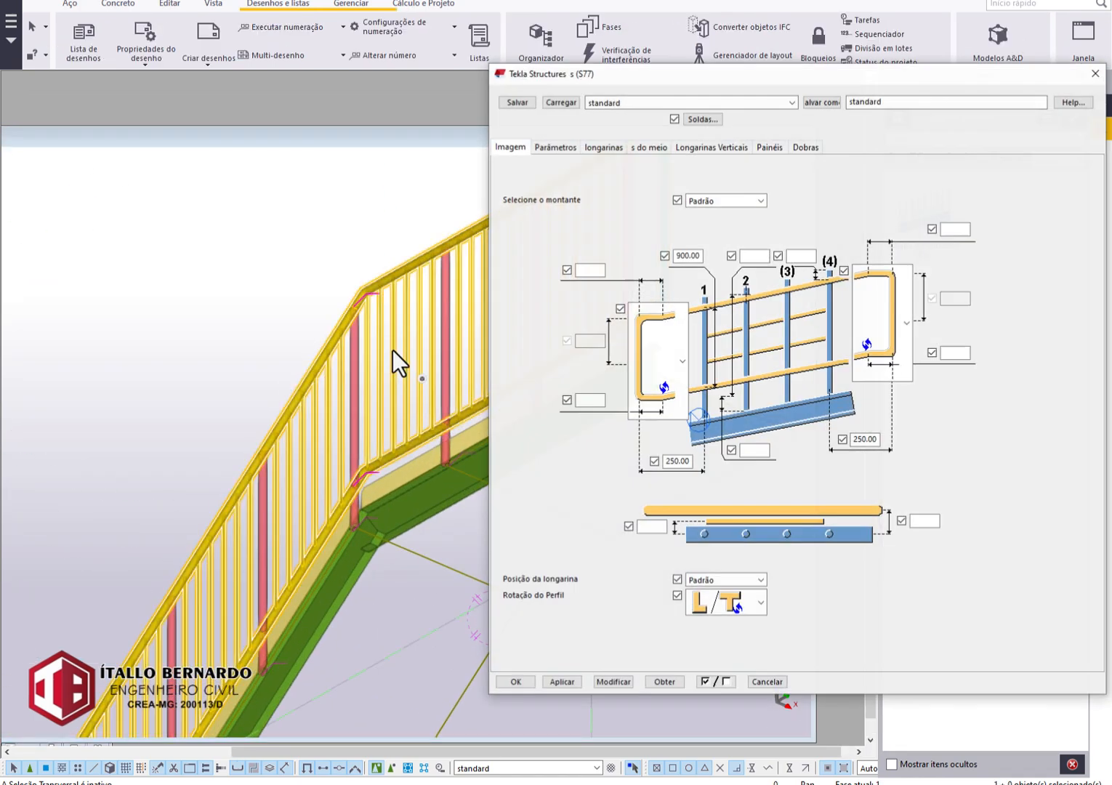
click(593, 147)
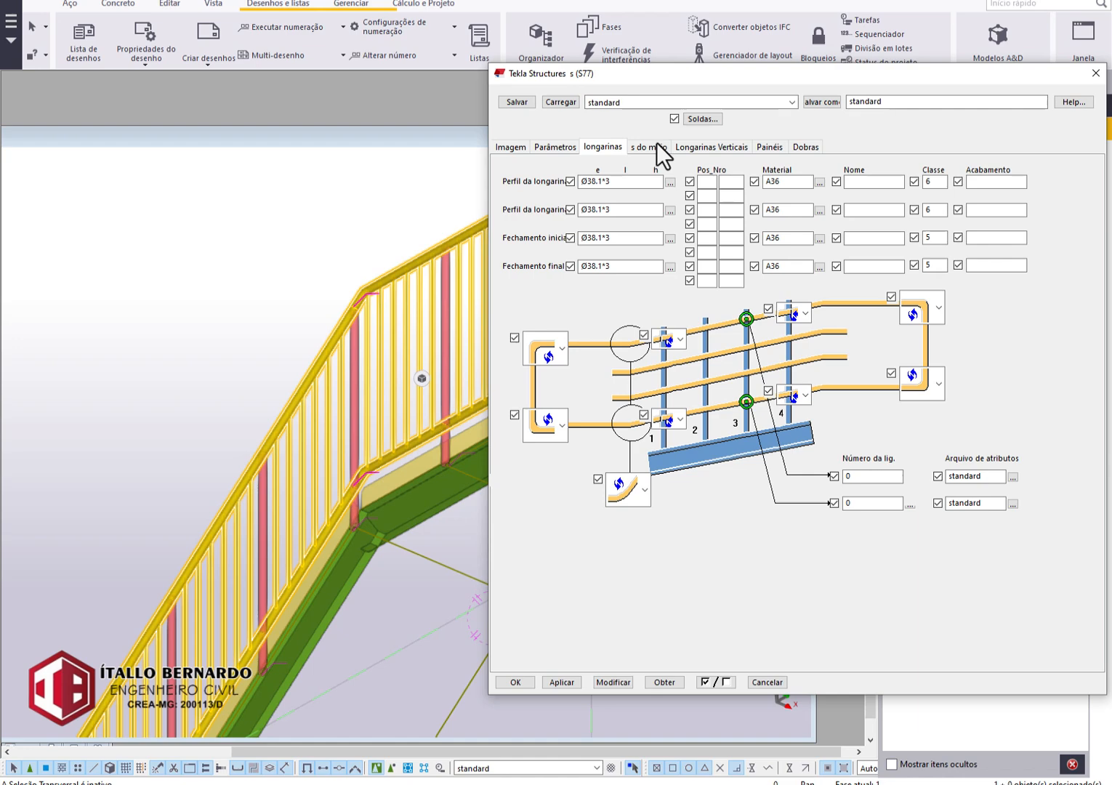
click(656, 145)
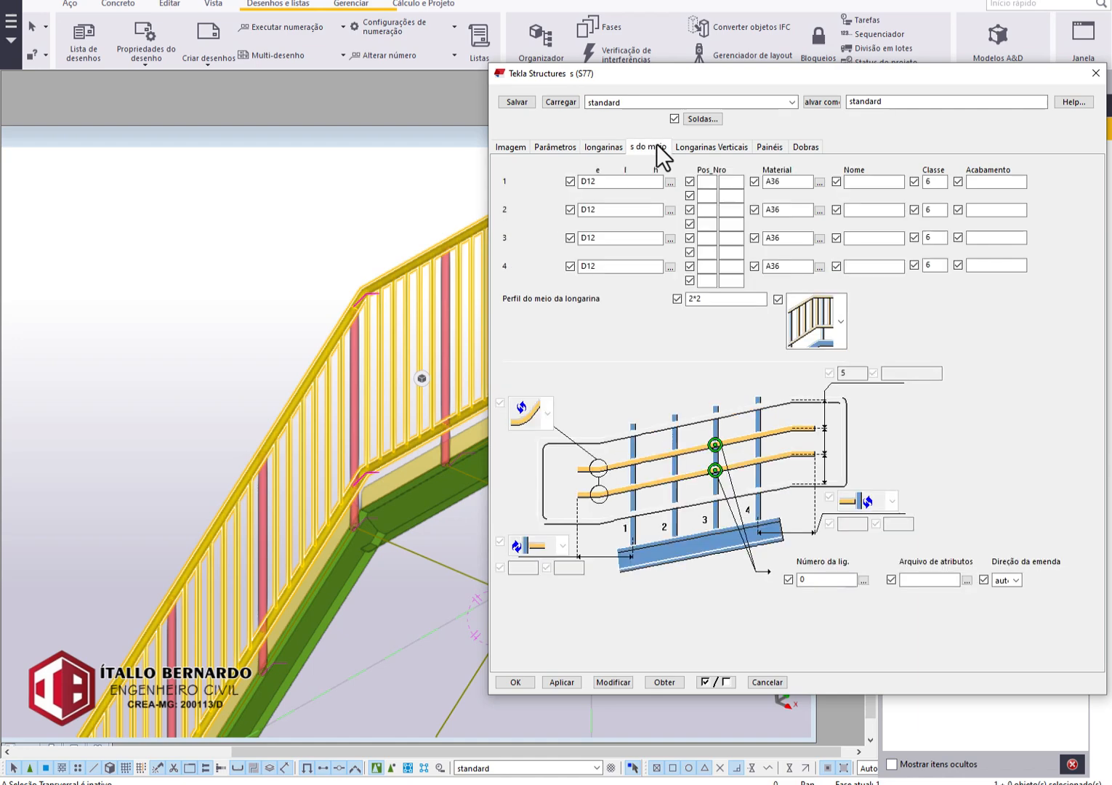
click(837, 313)
click(814, 445)
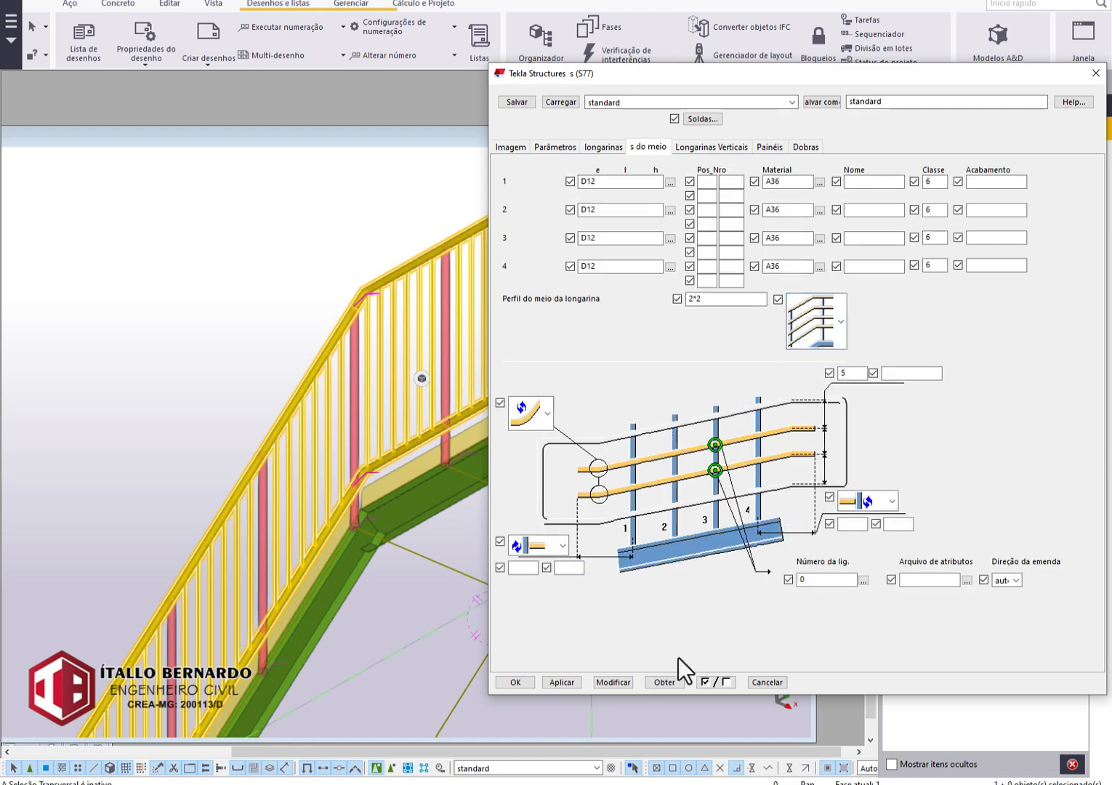
click(618, 687)
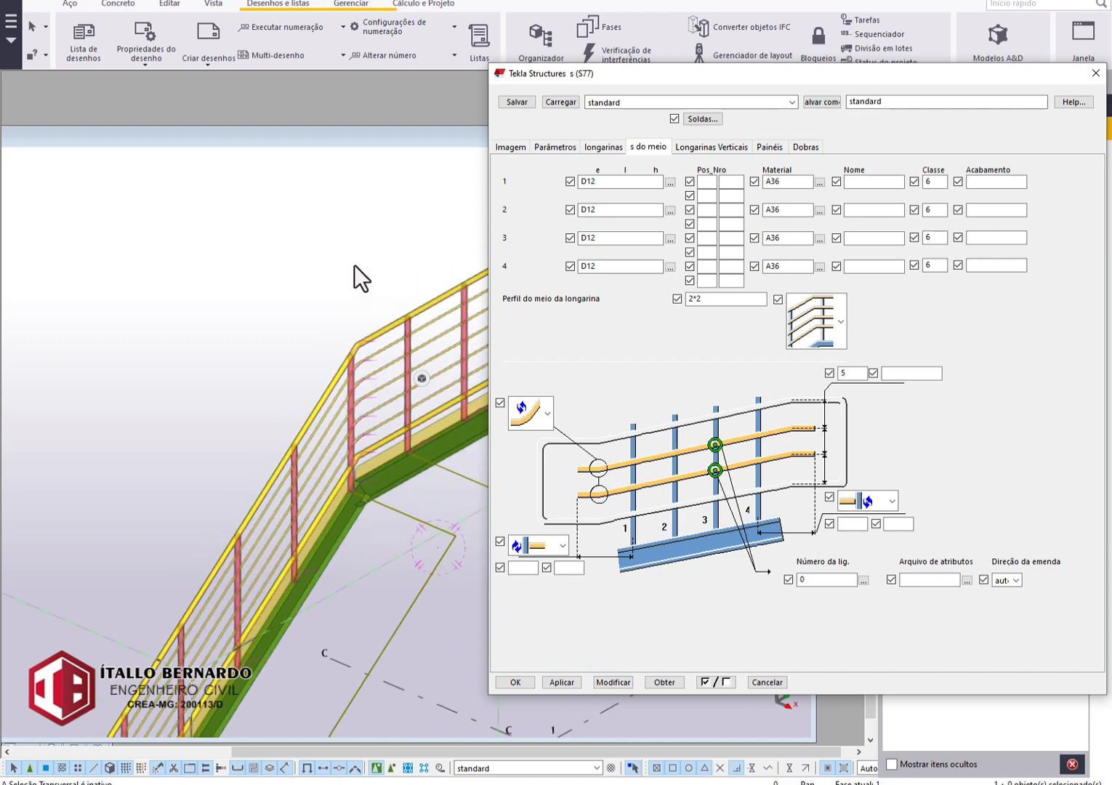
Open the general arrangement drawing marked [2] from the drawing list and dismiss the S77 settings.
click(84, 58)
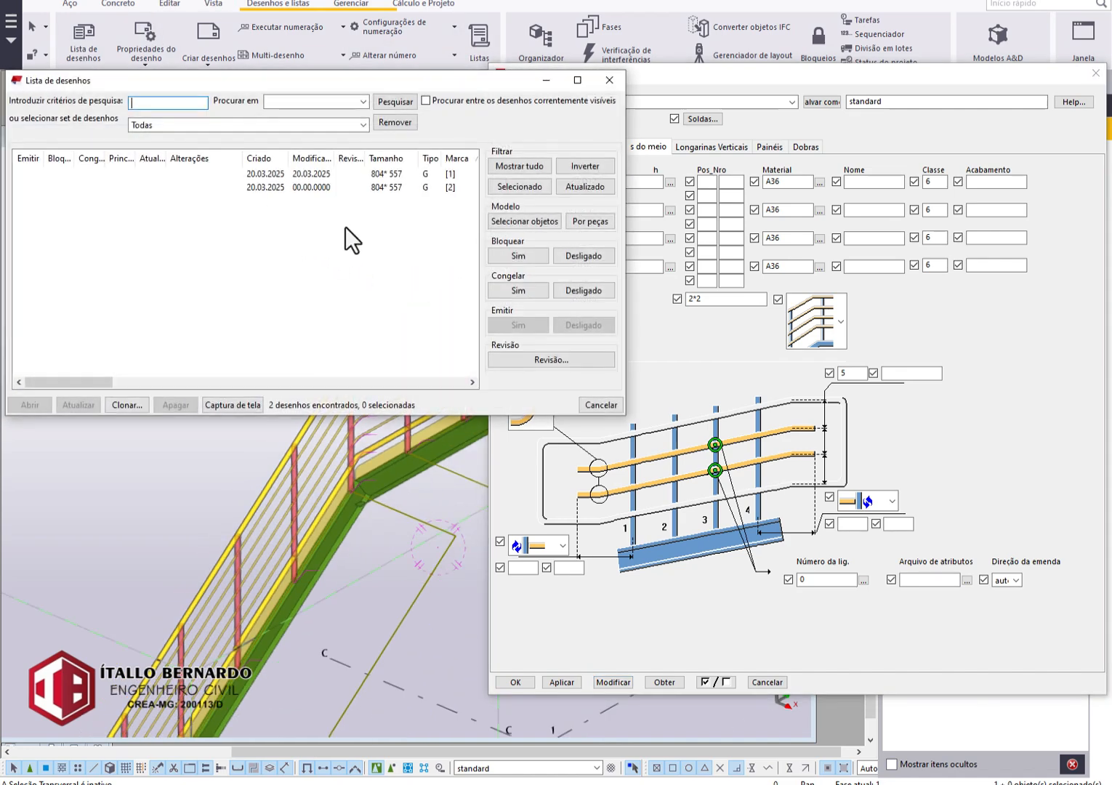
click(357, 187)
double_click(357, 187)
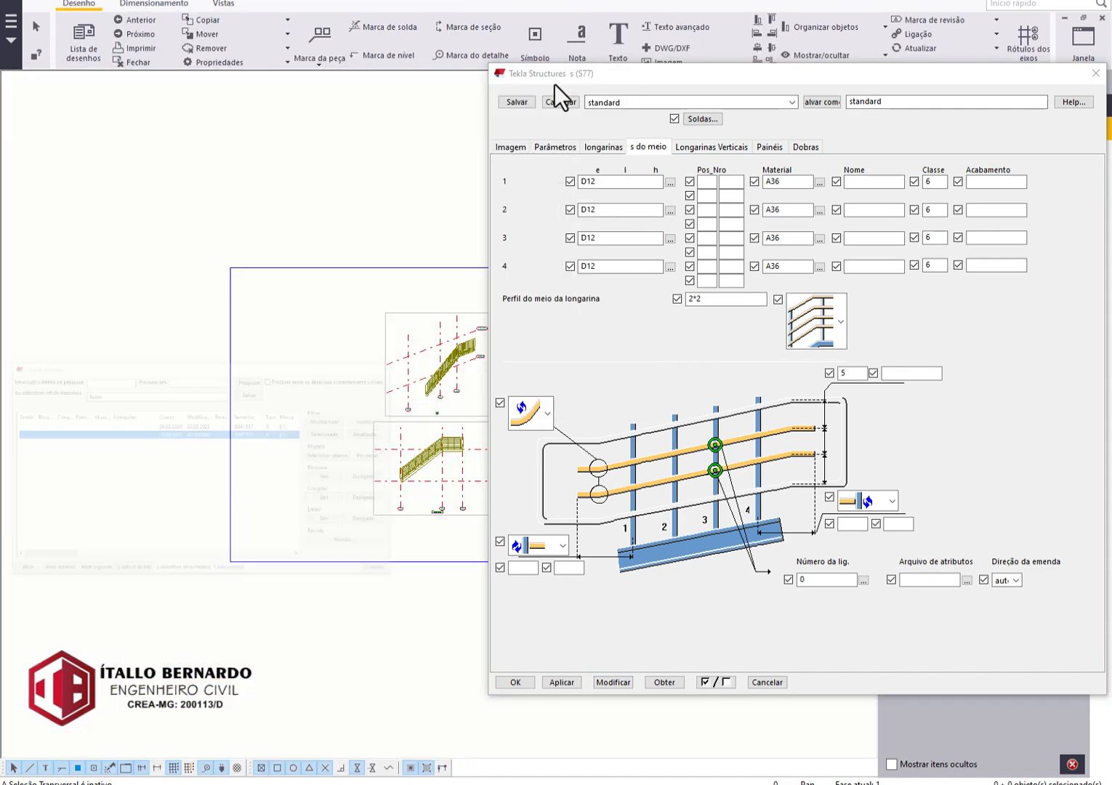
click(1095, 55)
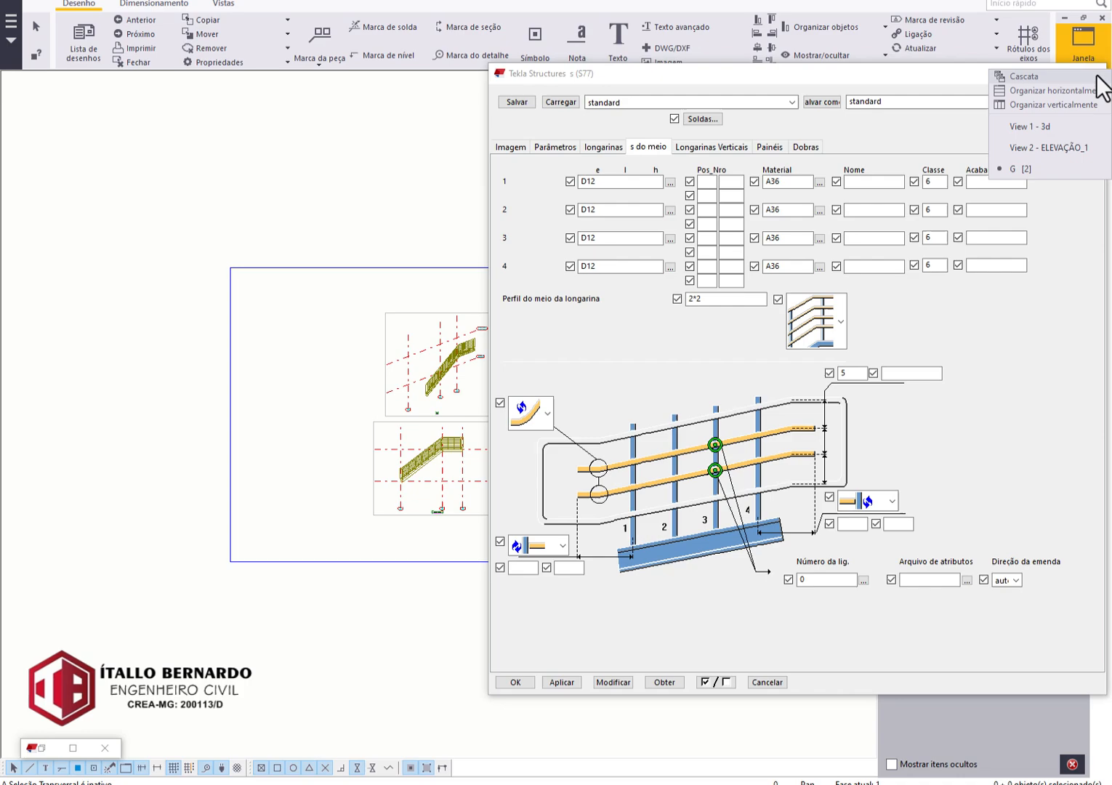
click(929, 88)
click(1083, 77)
Examine the lengthwise middle bars in the drawing's ELEVAÇÃO_1 and 3D views, then close the drawing.
scroll(412, 452, up, 7)
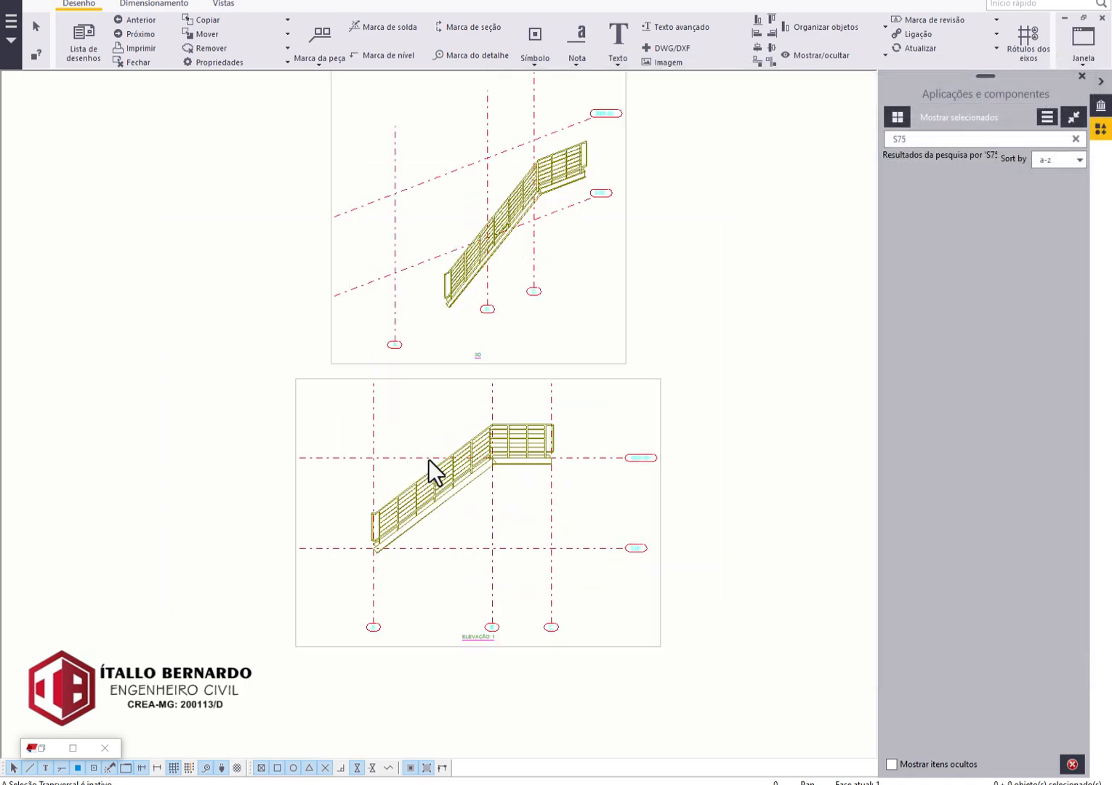
scroll(429, 459, up, 10)
scroll(579, 405, down, 4)
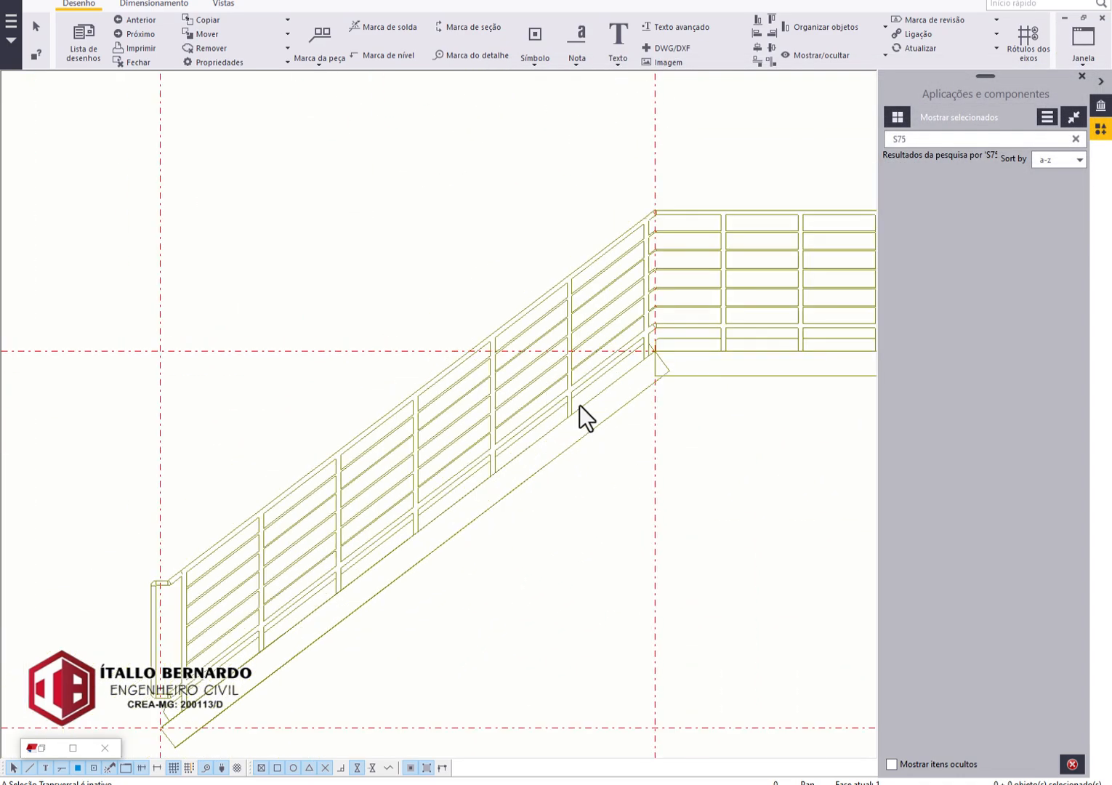
scroll(579, 405, down, 1)
mouse_move(579, 405)
middle_down()
mouse_move(352, 532)
mouse_move(376, 507)
mouse_move(583, 458)
middle_up()
middle_drag(453, 590, 316, 492)
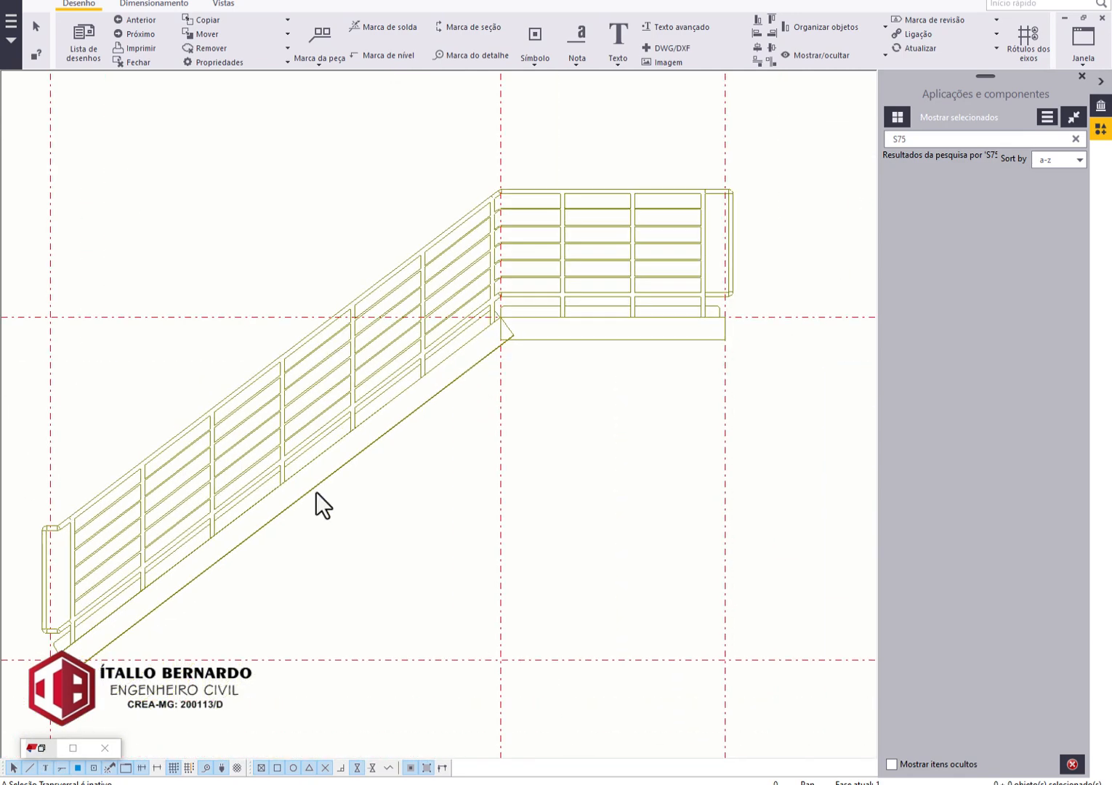
scroll(317, 467, down, 4)
scroll(320, 460, up, 3)
scroll(299, 431, down, 2)
scroll(302, 416, down, 5)
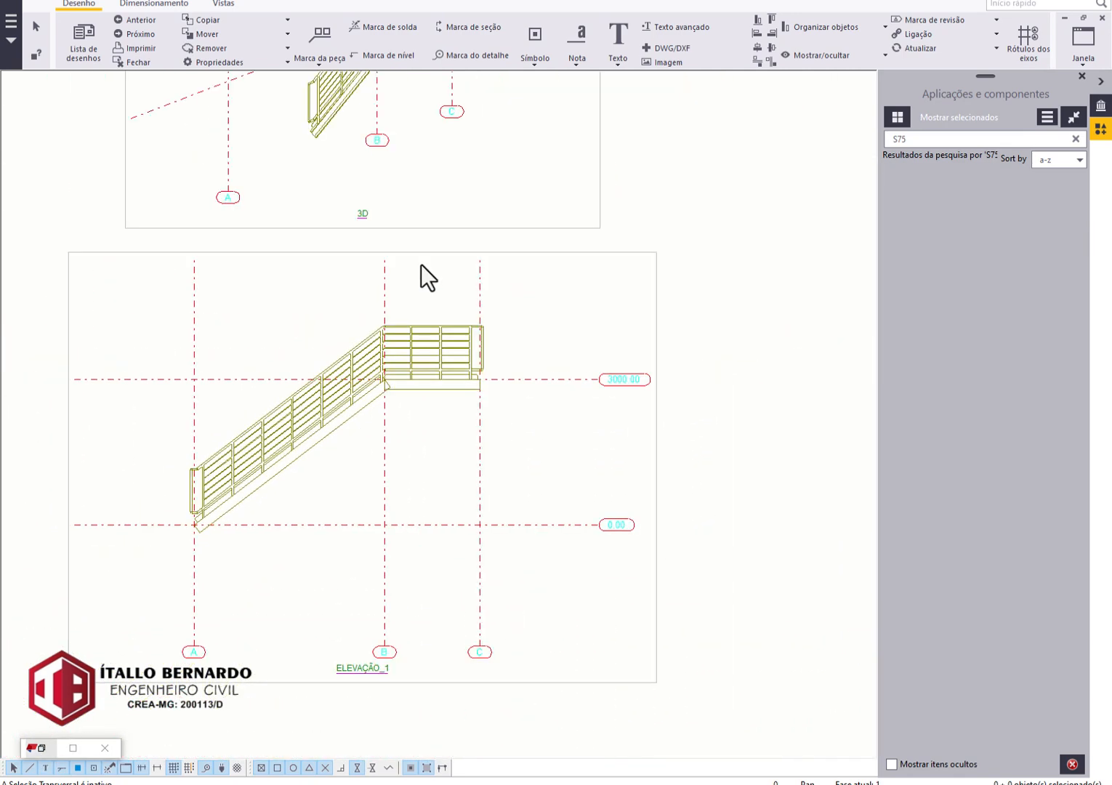
middle_drag(421, 264, 484, 383)
middle_drag(330, 312, 396, 549)
scroll(536, 323, up, 4)
scroll(520, 358, up, 2)
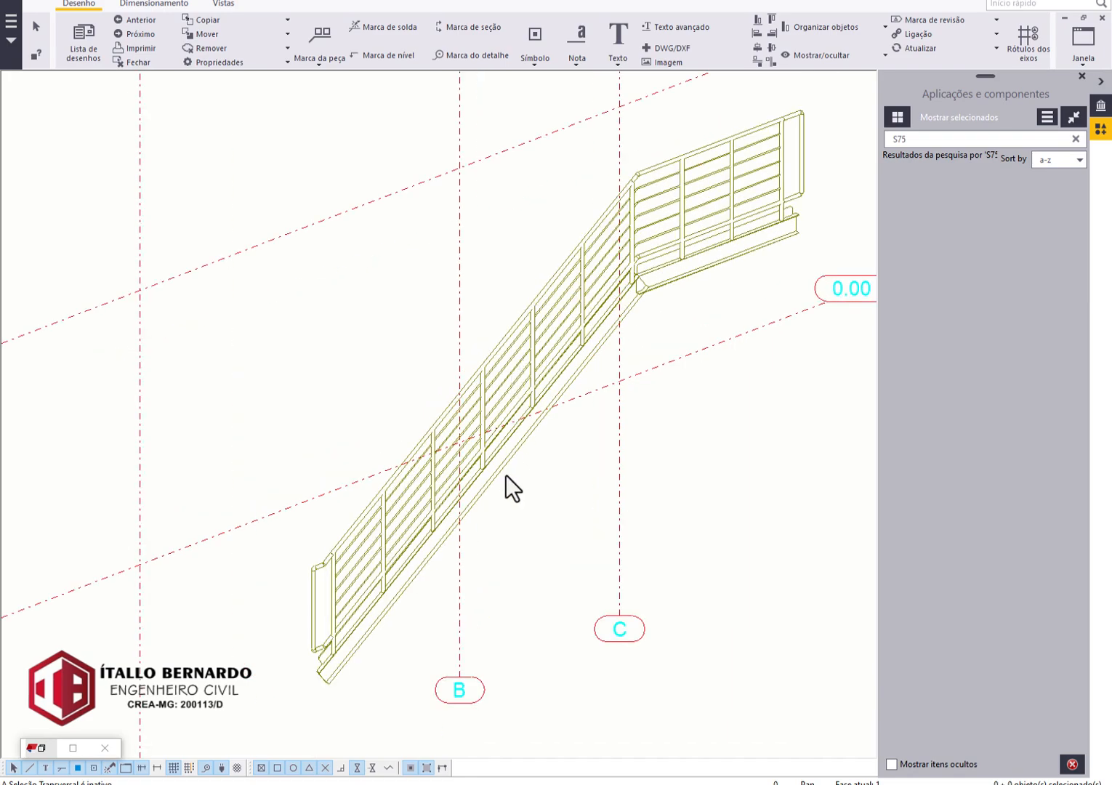
scroll(325, 686, up, 4)
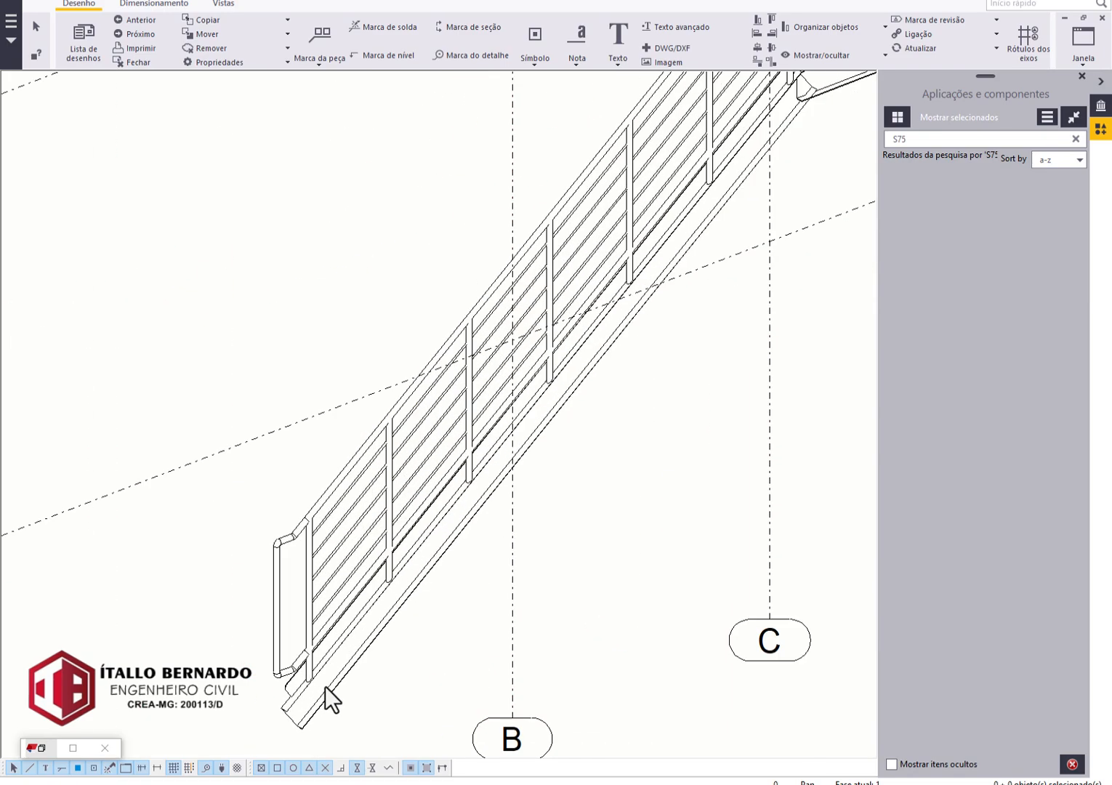
scroll(325, 687, down, 5)
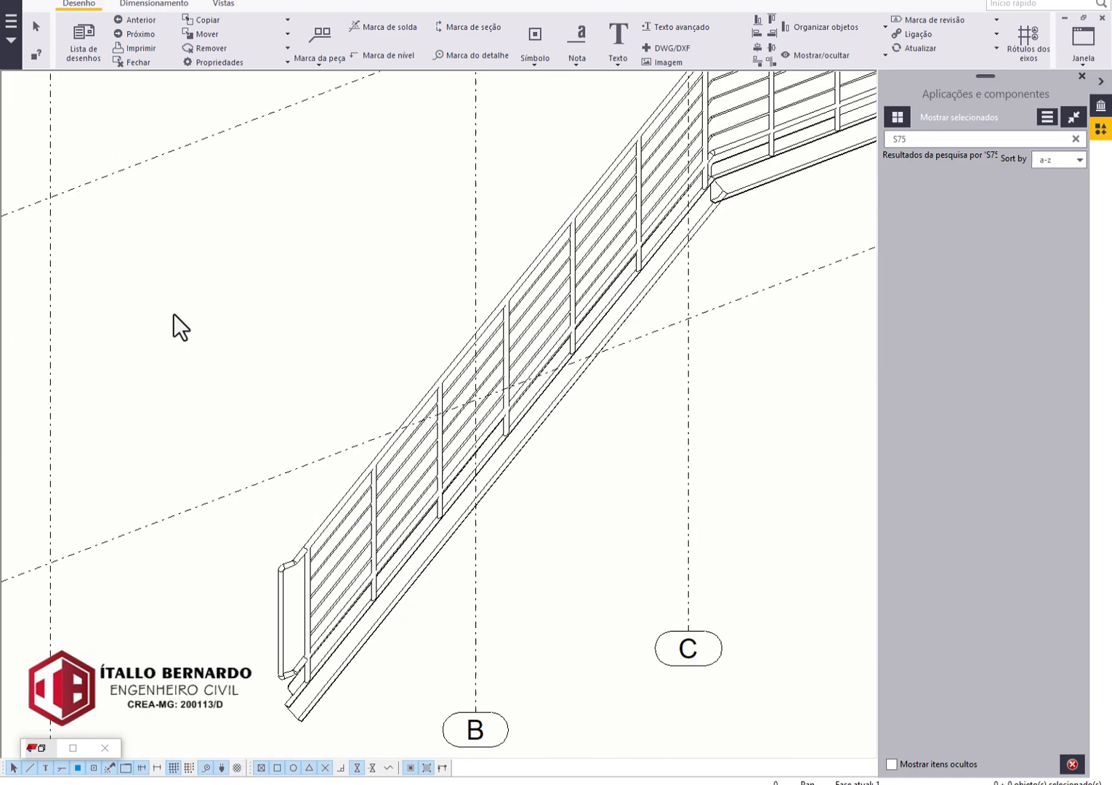
click(119, 61)
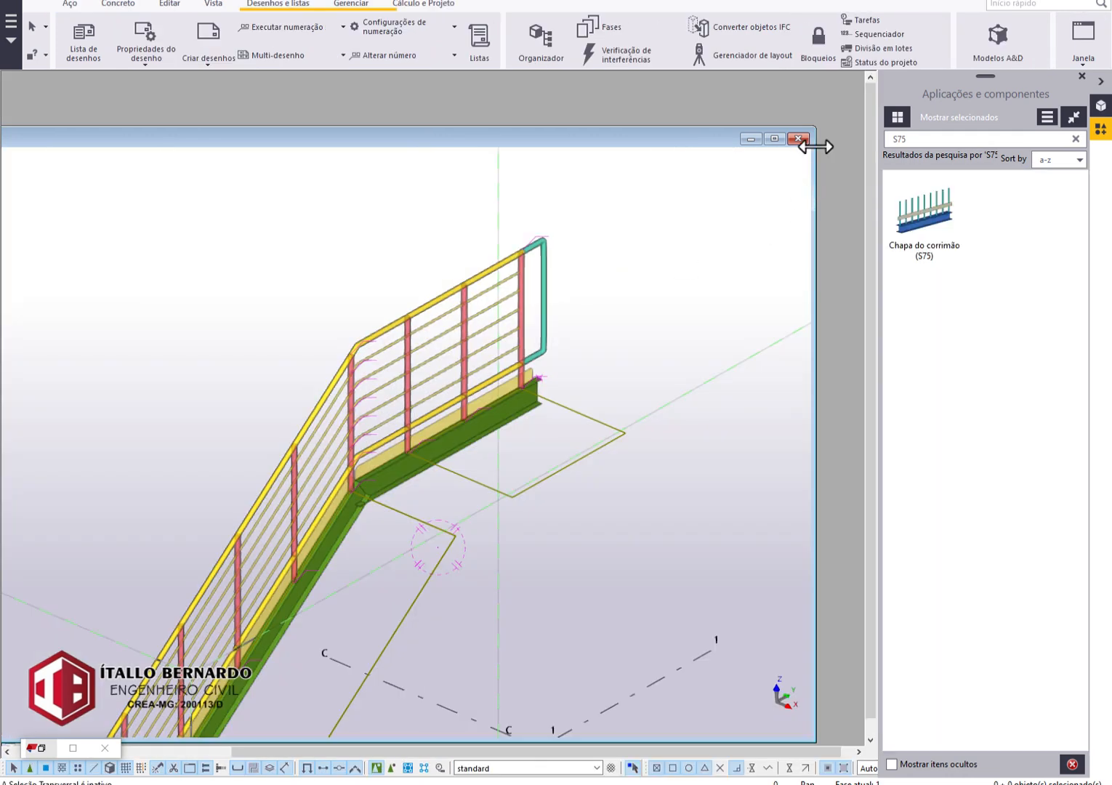
Maximize the 3d model view and open the settings of the S75 lower plate at the foot of the stair.
click(775, 137)
middle_drag(676, 377, 648, 140)
middle_drag(104, 549, 421, 226)
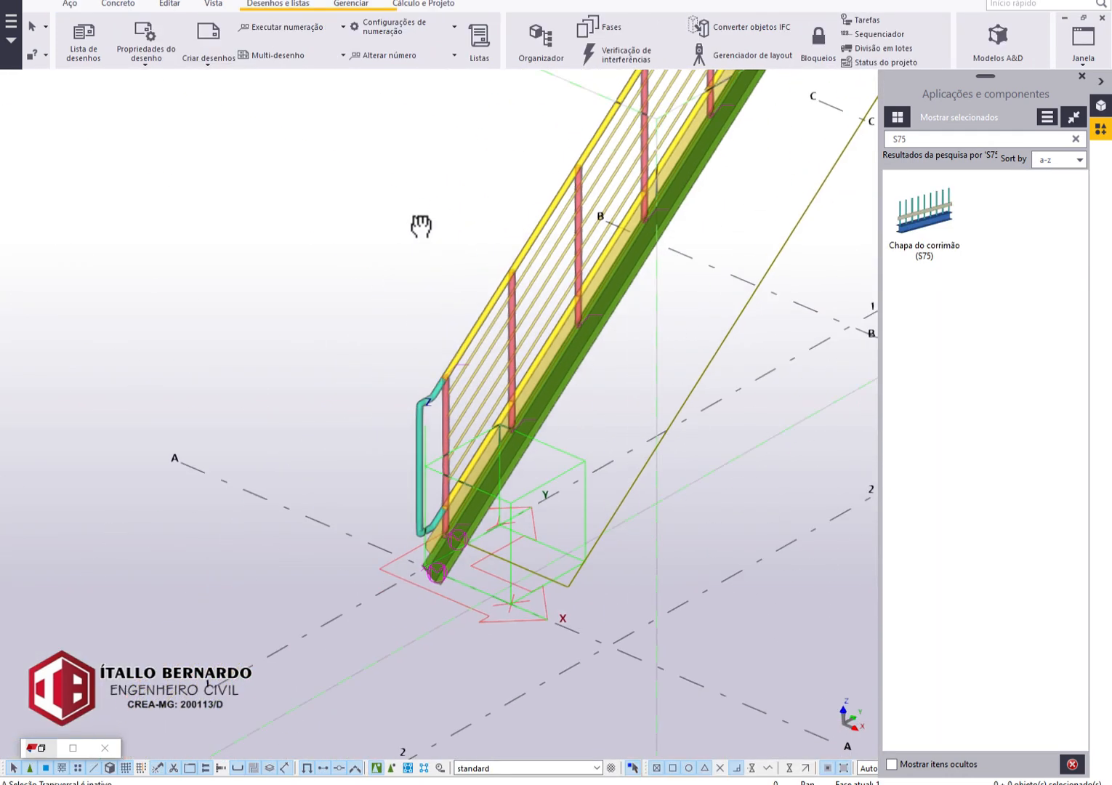
scroll(618, 531, up, 3)
scroll(248, 603, up, 5)
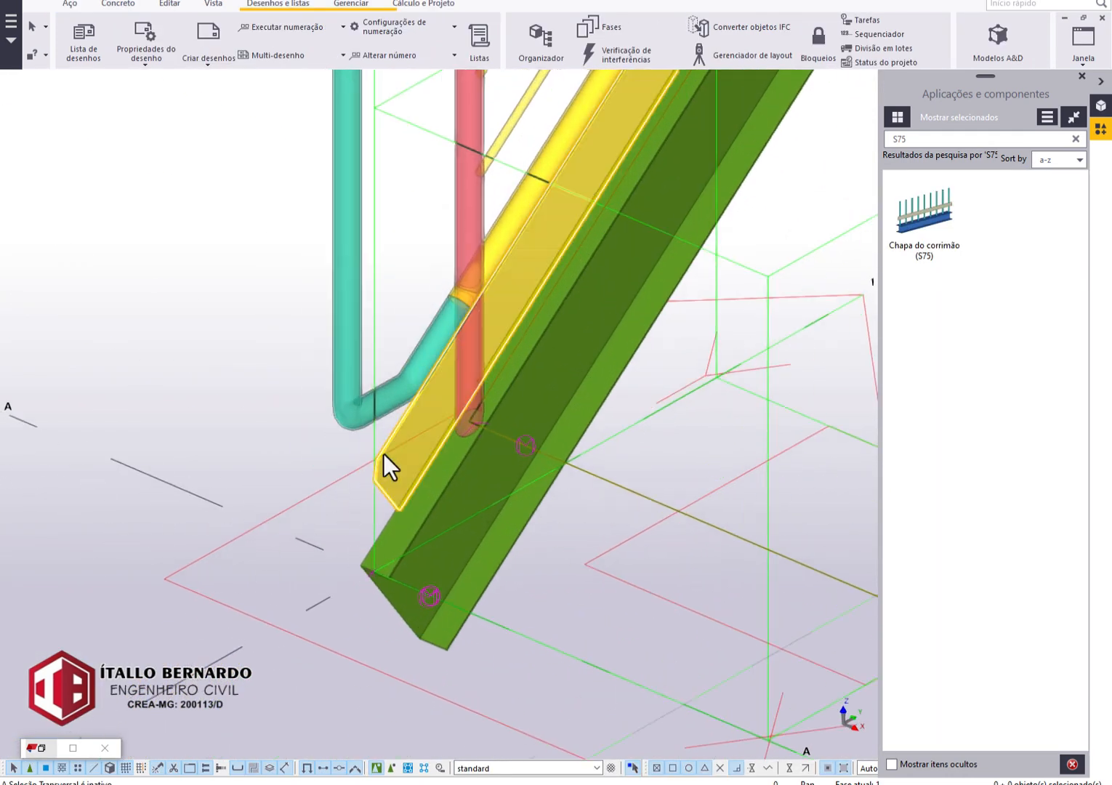
double_click(388, 468)
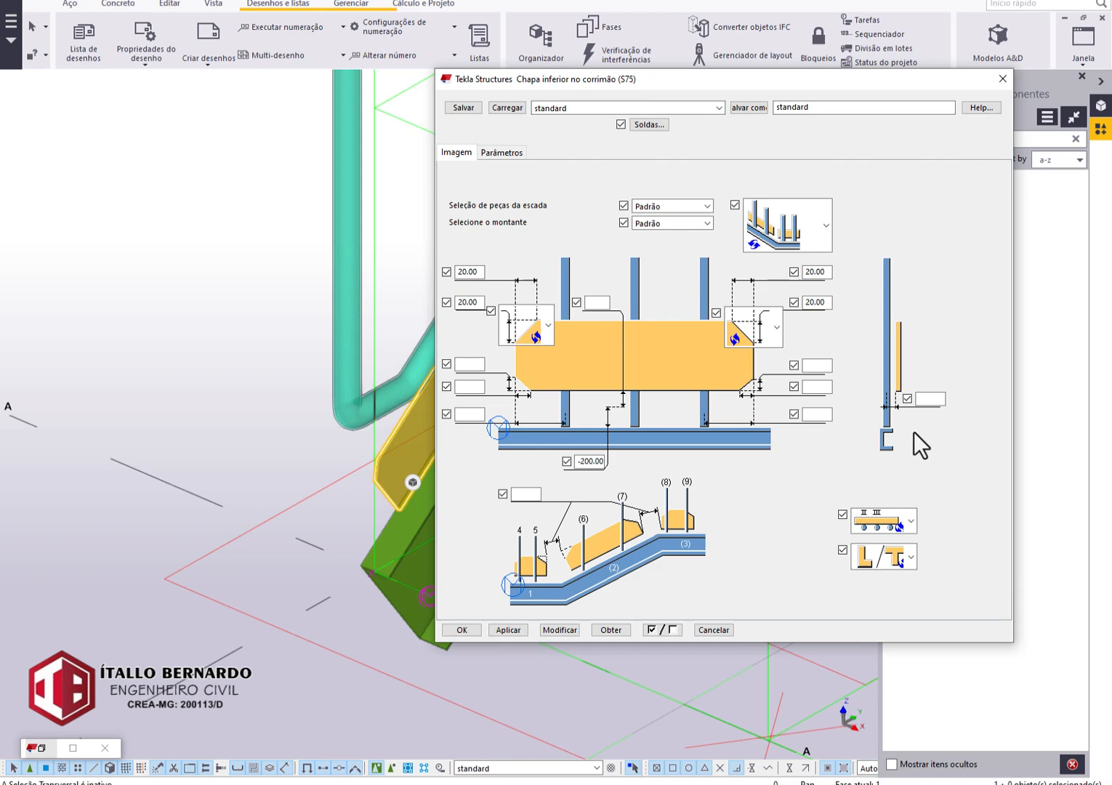
Try a lateral offset of 0 between the S75 lower plate and the posts and apply it to the plate.
click(930, 399)
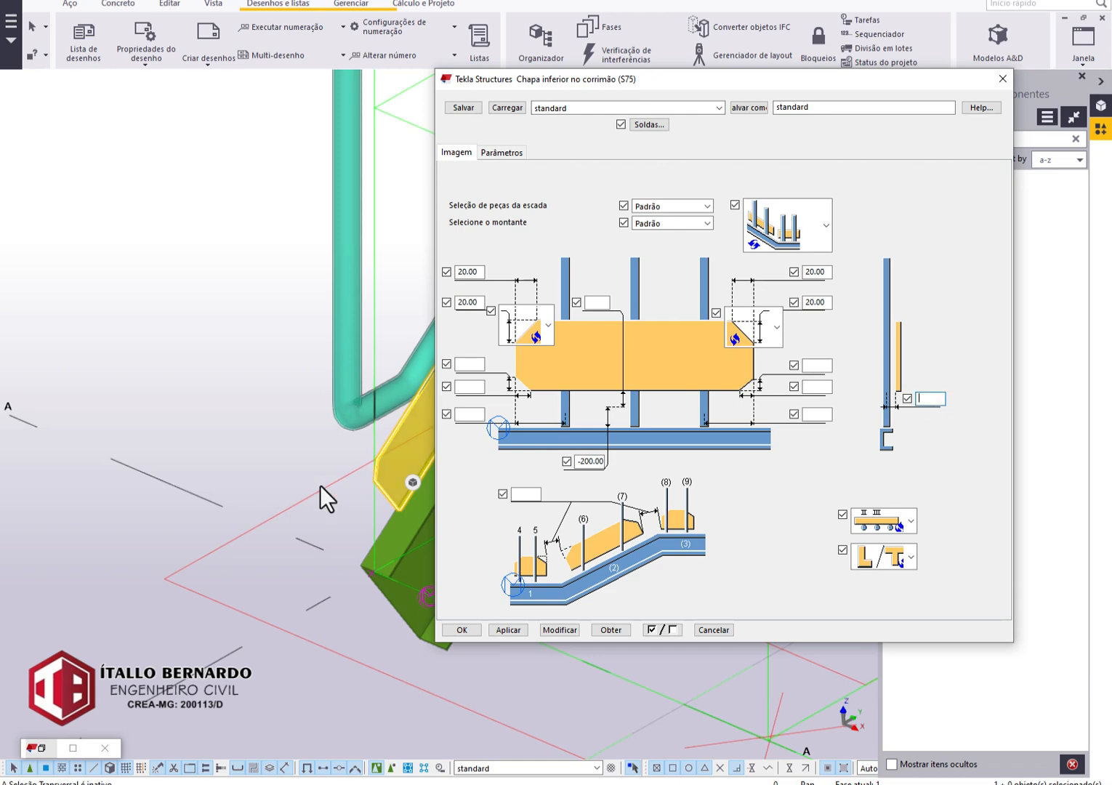
middle_drag(323, 497, 96, 507)
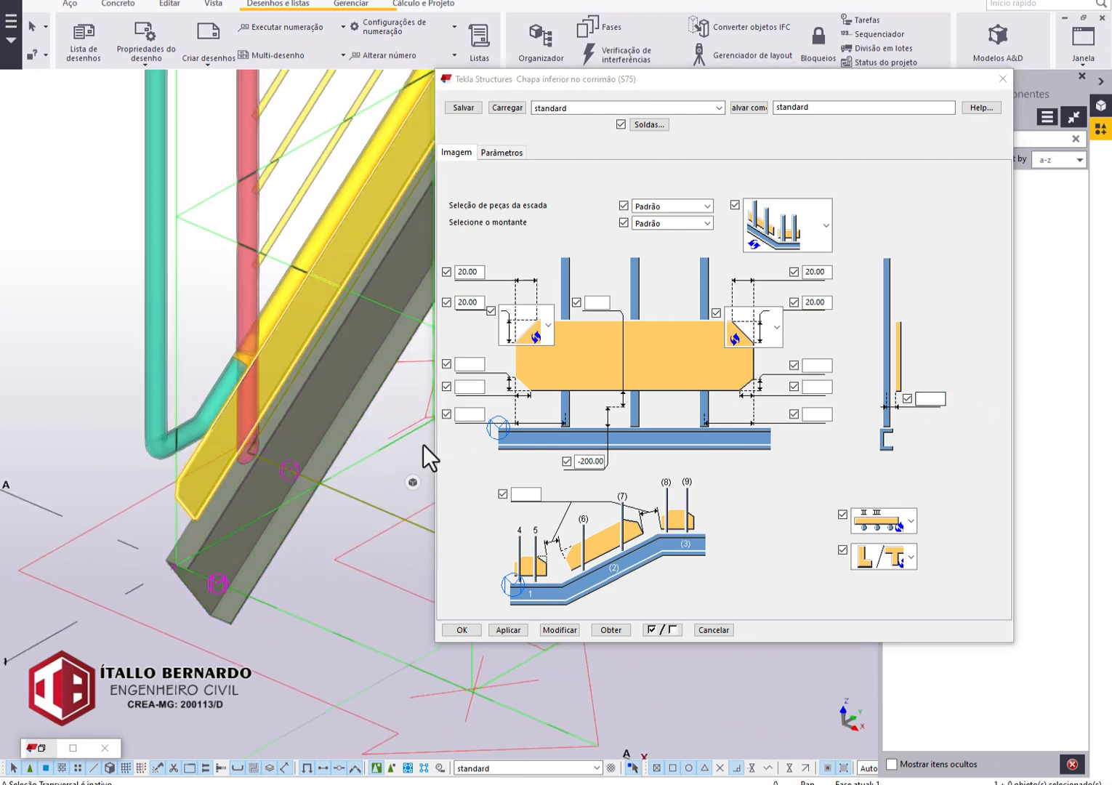
ctrl+middle_drag(283, 404, 438, 339)
scroll(272, 406, up, 3)
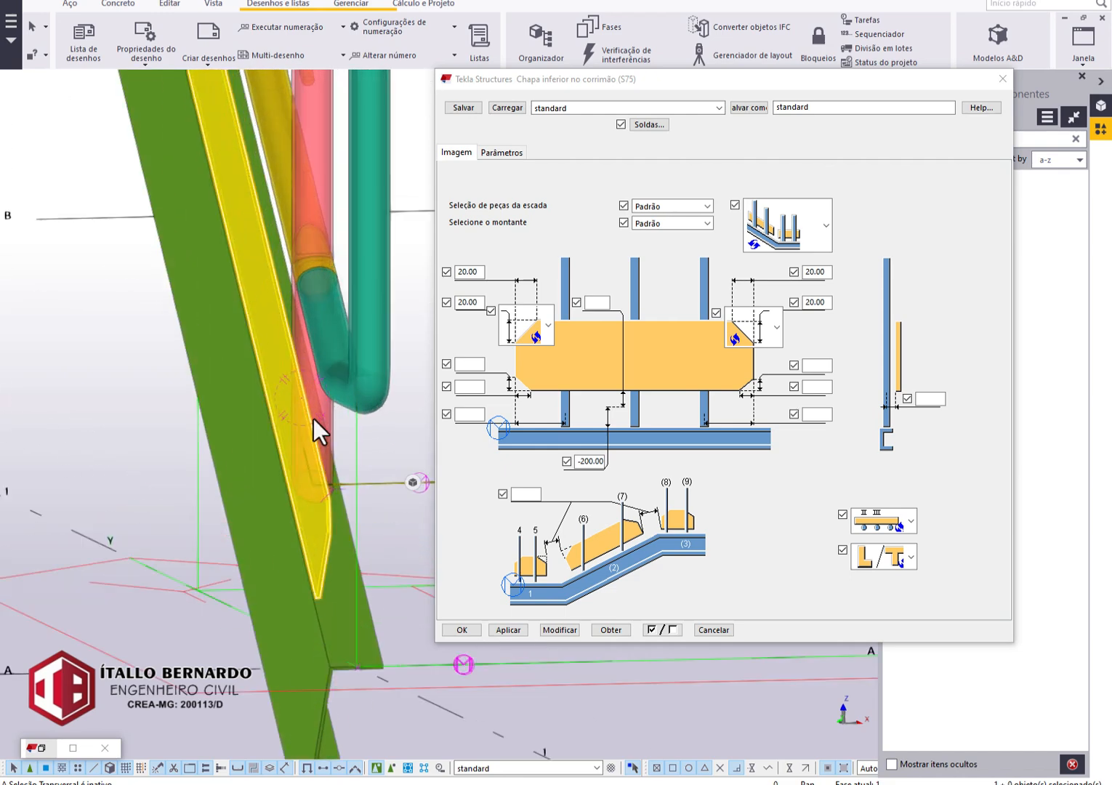
ctrl+middle_drag(320, 422, 167, 458)
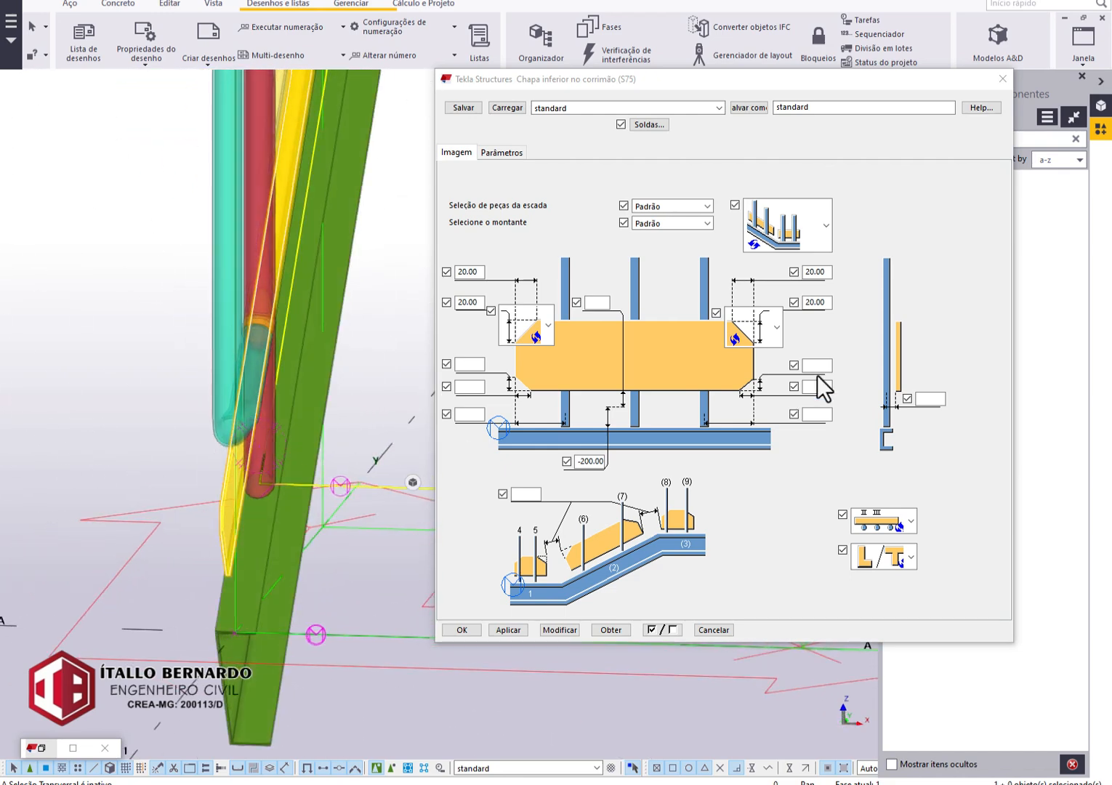
click(934, 399)
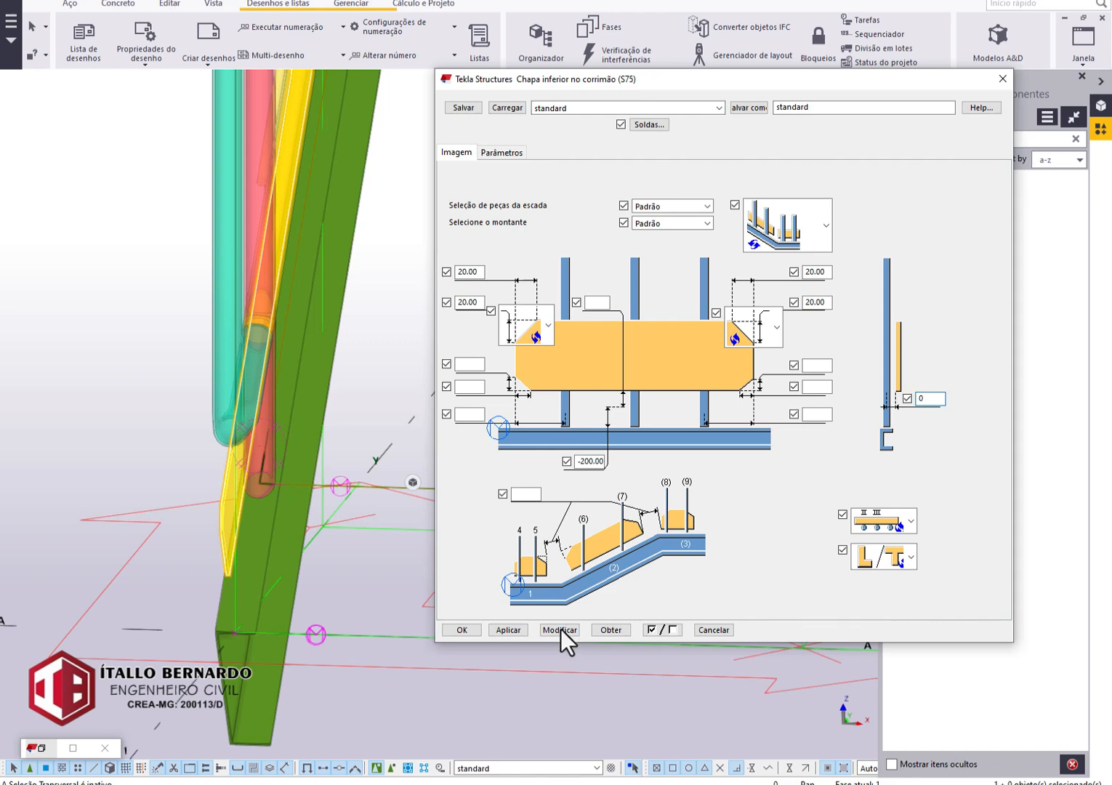
click(561, 629)
Set the S75 lower plate's lateral offset from the posts to 50 and apply it to the plate.
ctrl+middle_drag(171, 437, 357, 456)
double_click(938, 400)
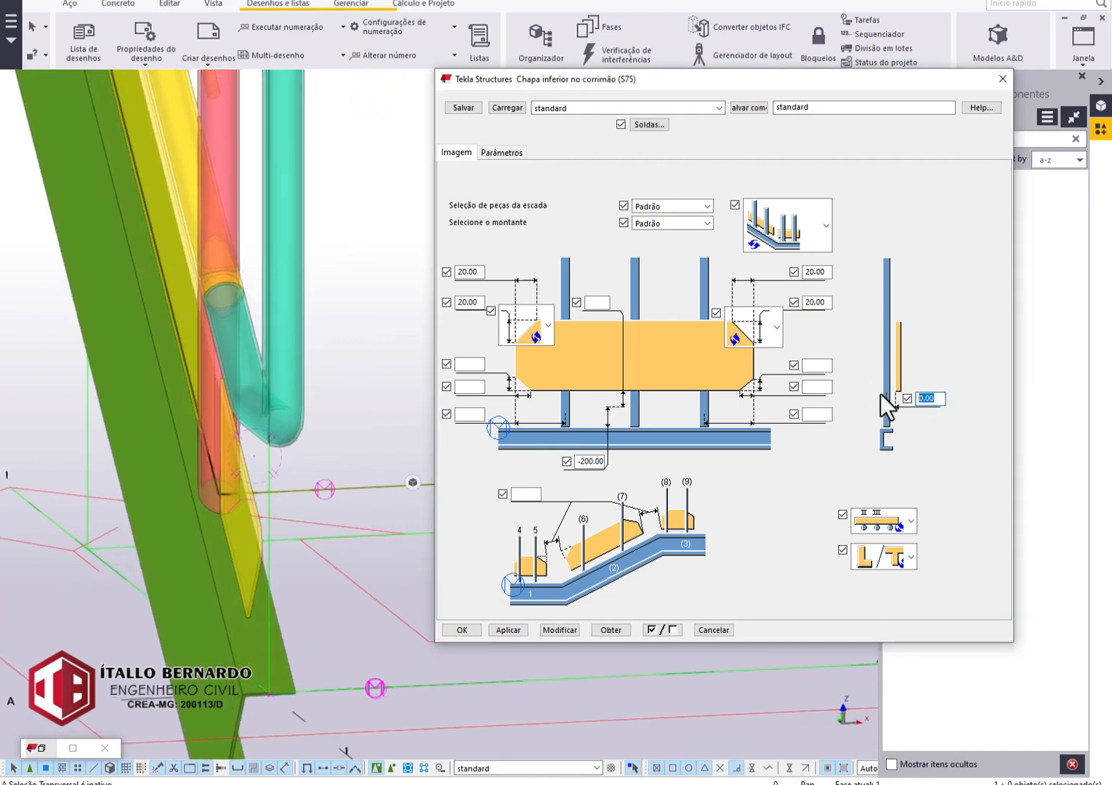
text(50)
click(570, 628)
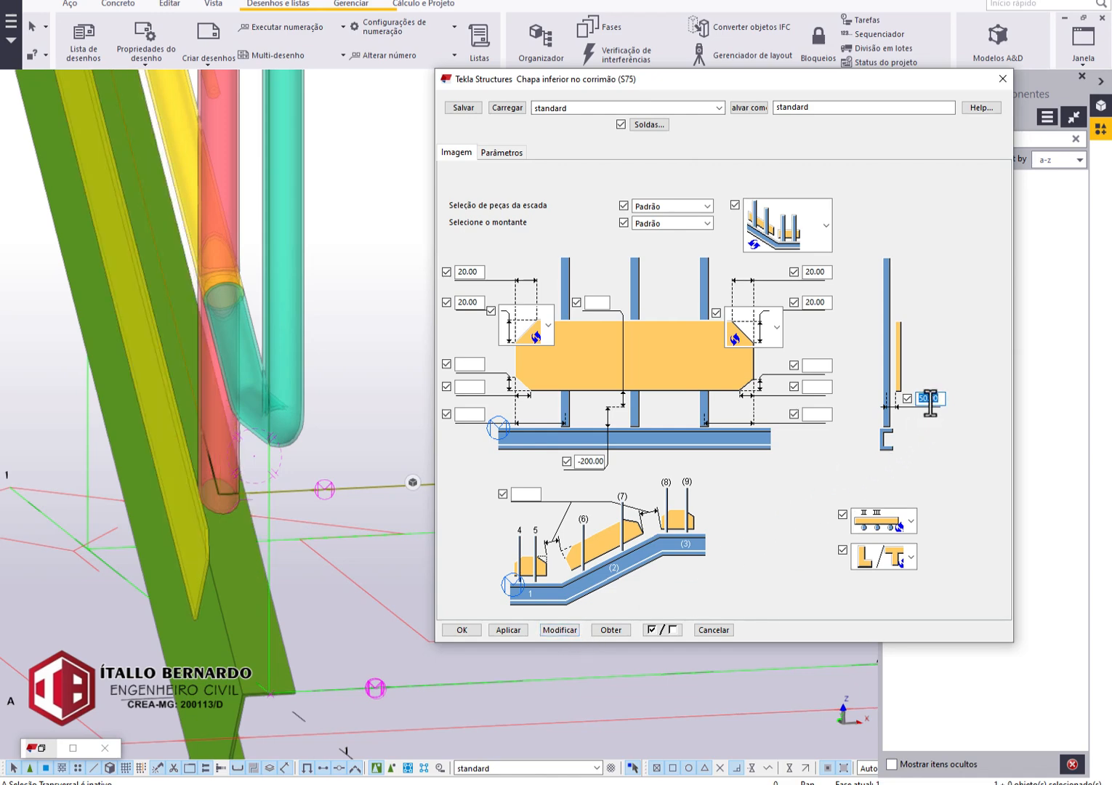
Set the S75 lower plate's lateral offset from the posts to 0, clear the value, apply the changes and accept the plate's settings.
click(561, 630)
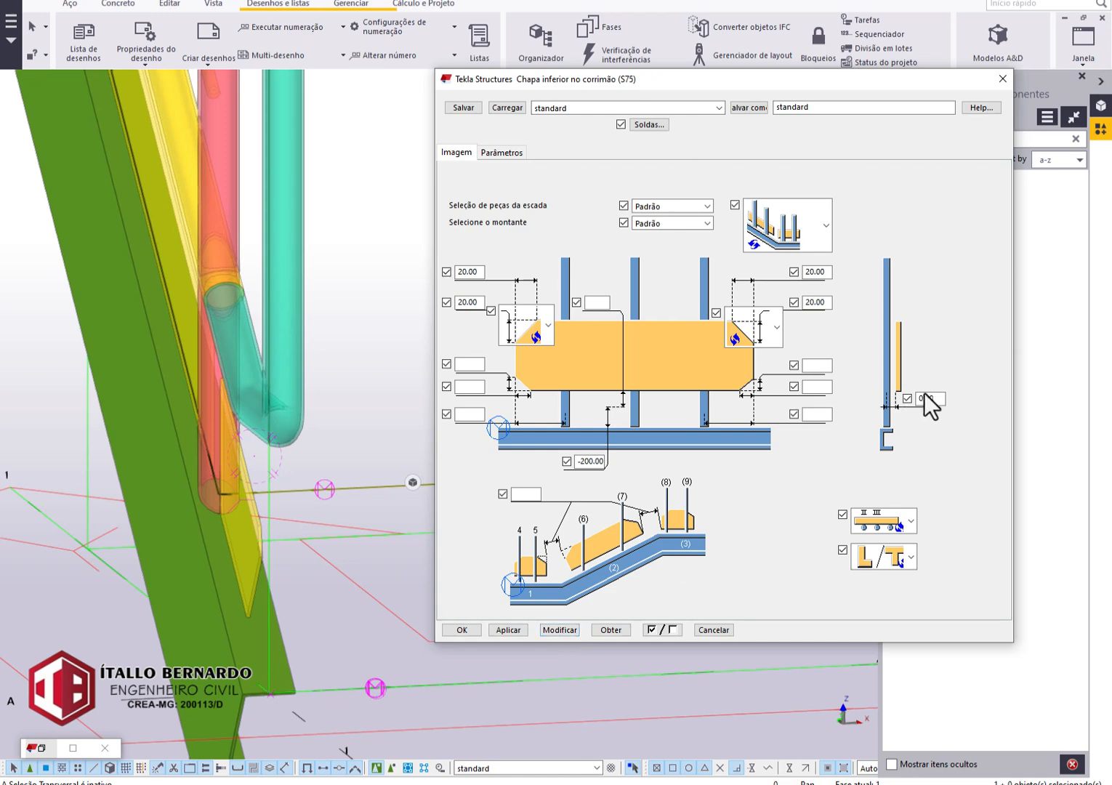
click(557, 635)
scroll(228, 424, down, 6)
middle_drag(230, 420, 203, 600)
click(463, 630)
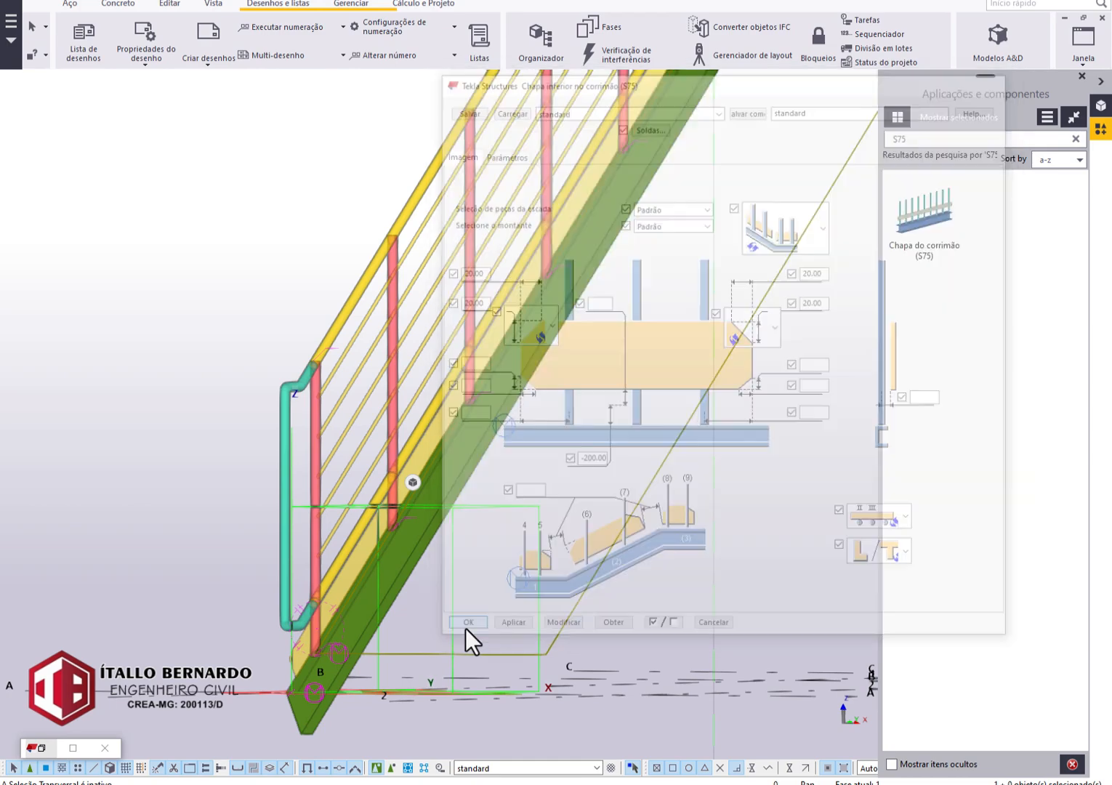
Look over the whole railing in 3D, then switch to the elevation view with grids A, B and C.
scroll(380, 548, down, 3)
ctrl+middle_drag(379, 548, 573, 348)
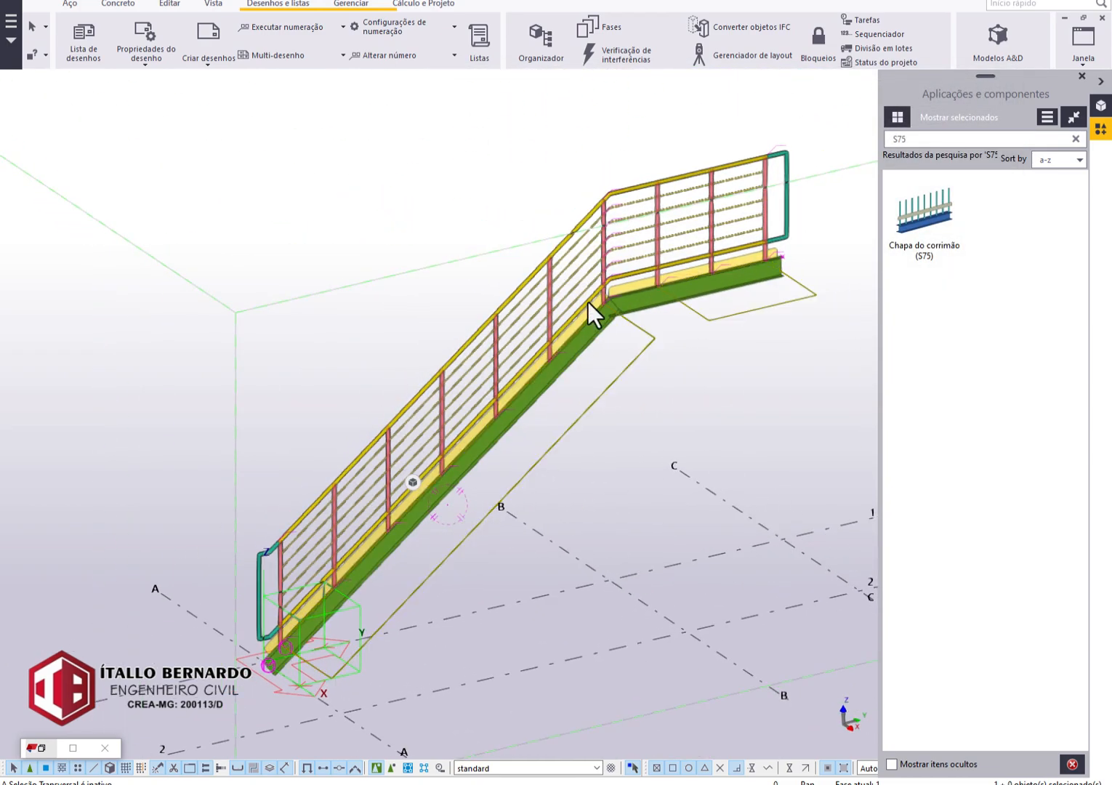
scroll(606, 299, up, 5)
scroll(649, 286, down, 6)
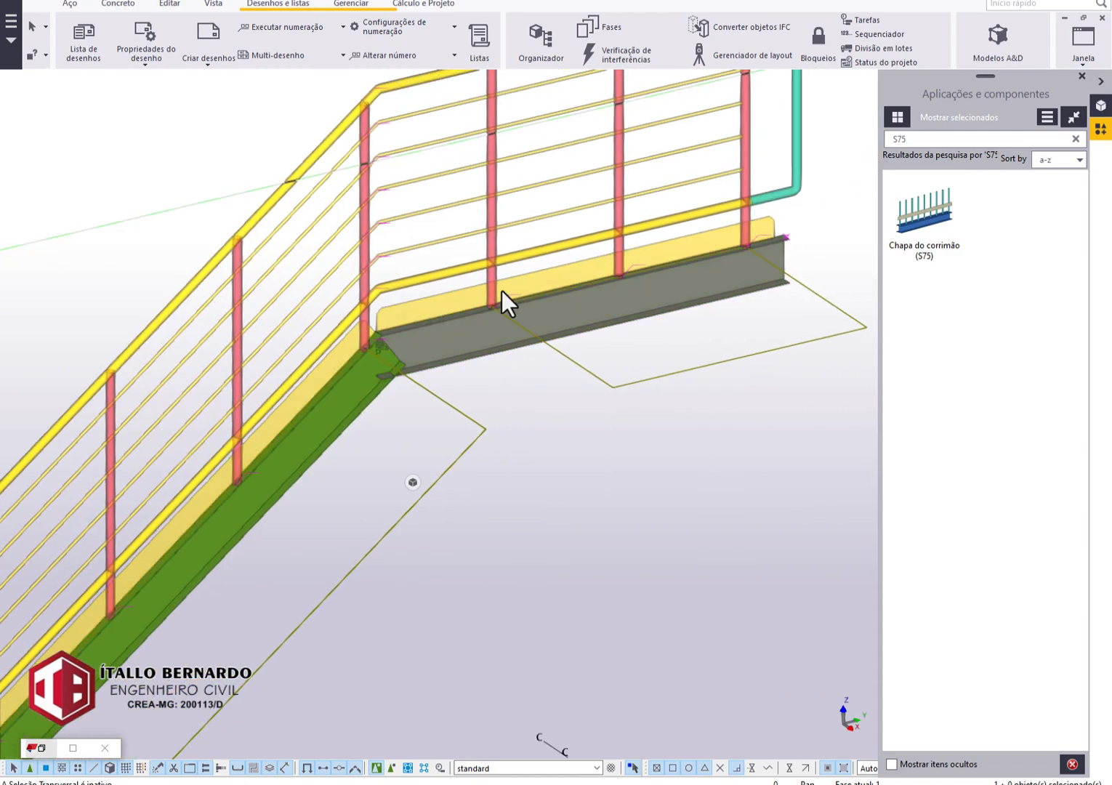
scroll(555, 250, down, 5)
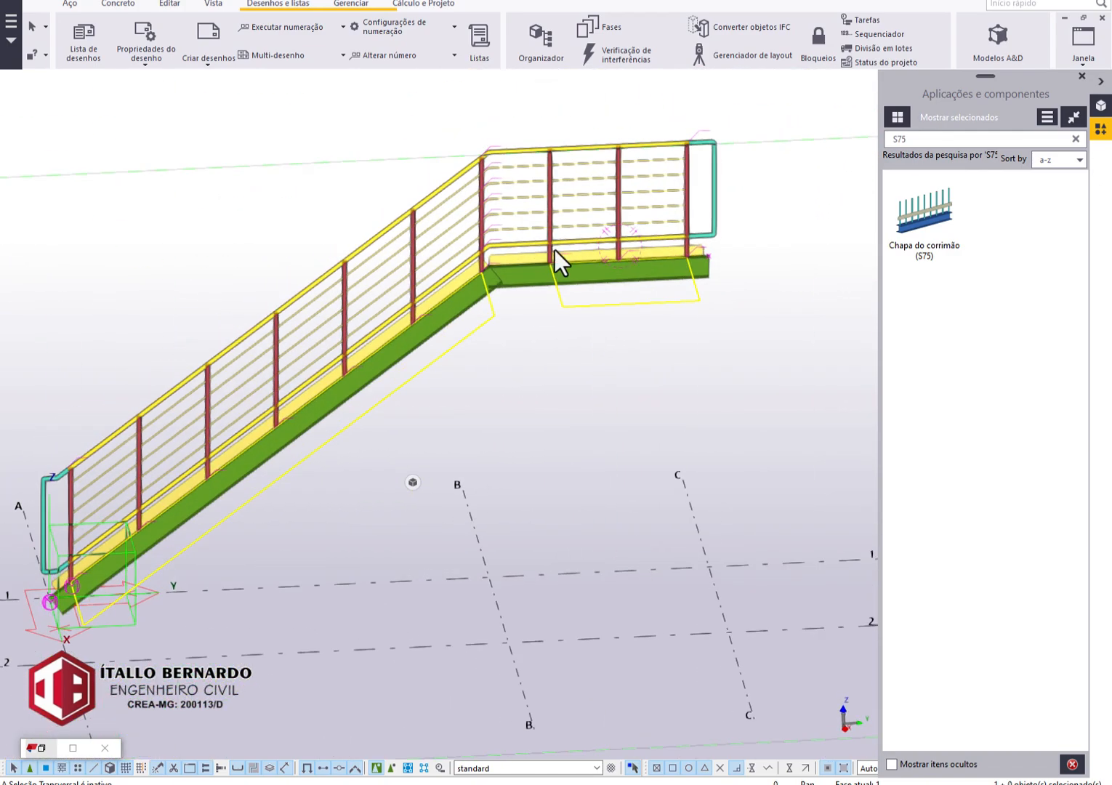
click(1084, 44)
click(1075, 164)
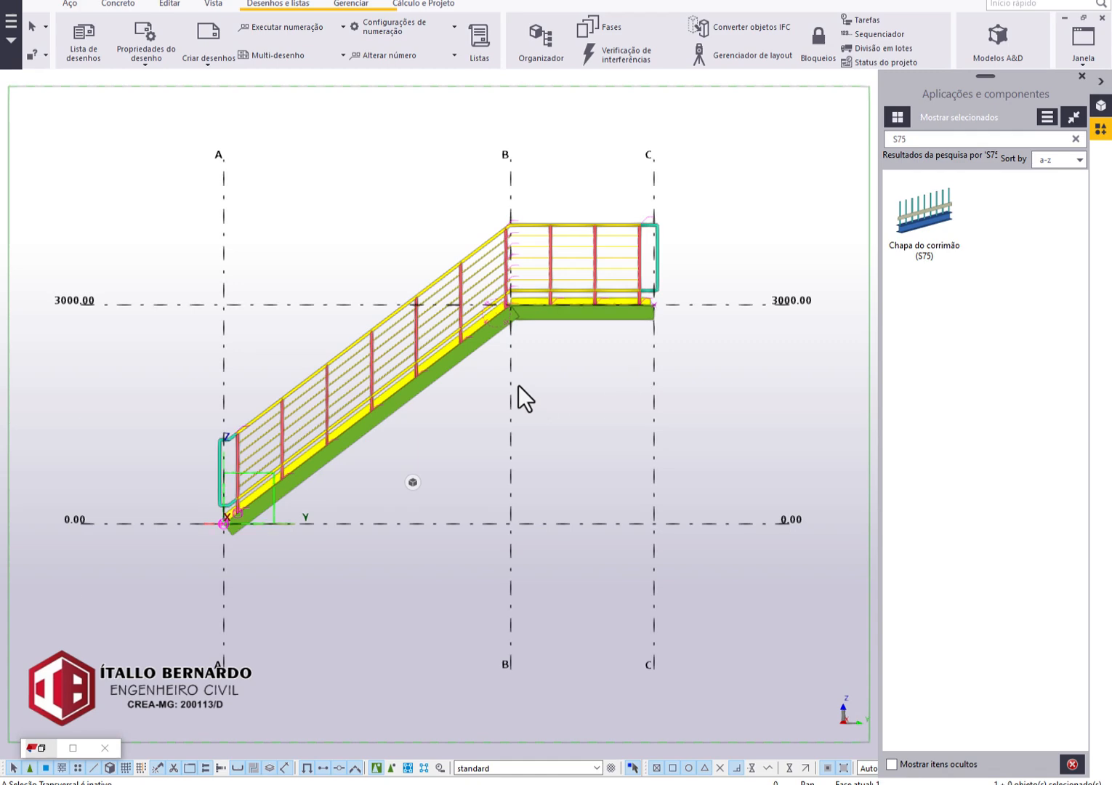
scroll(516, 392, up, 5)
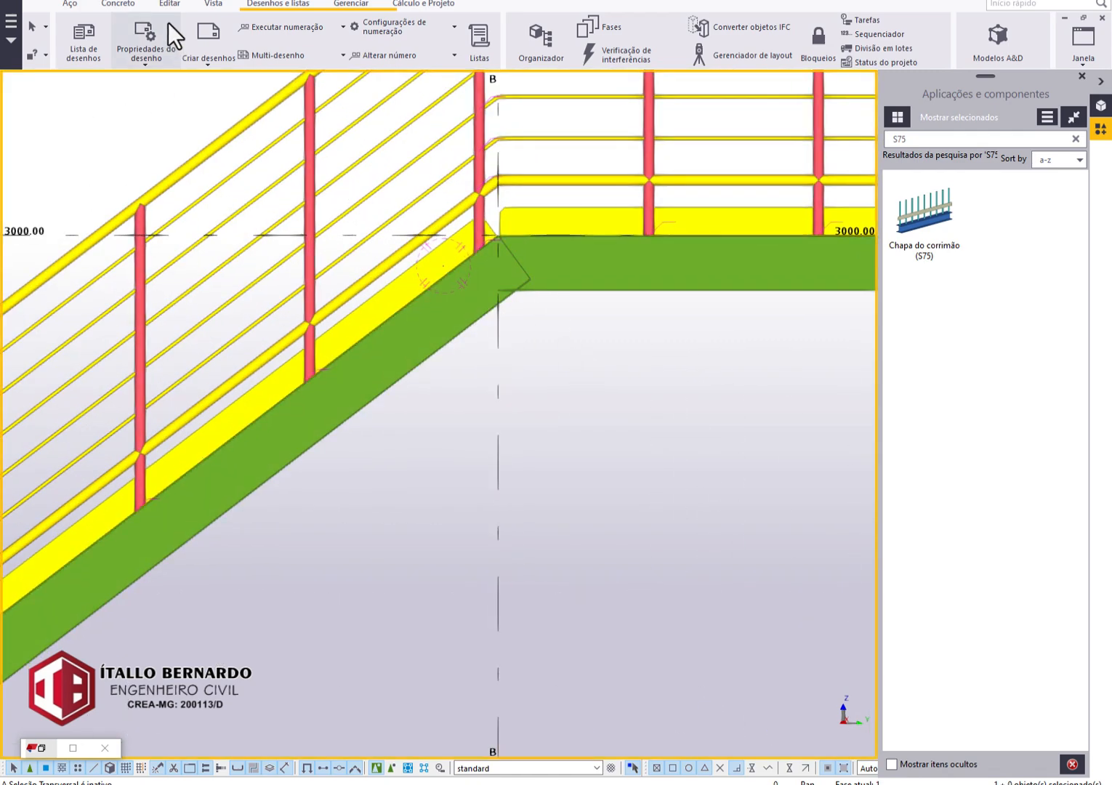
Trim the inclined stringer's upper end with a vertical cut line at grid B, removing the part that overlaps the landing beam.
click(170, 4)
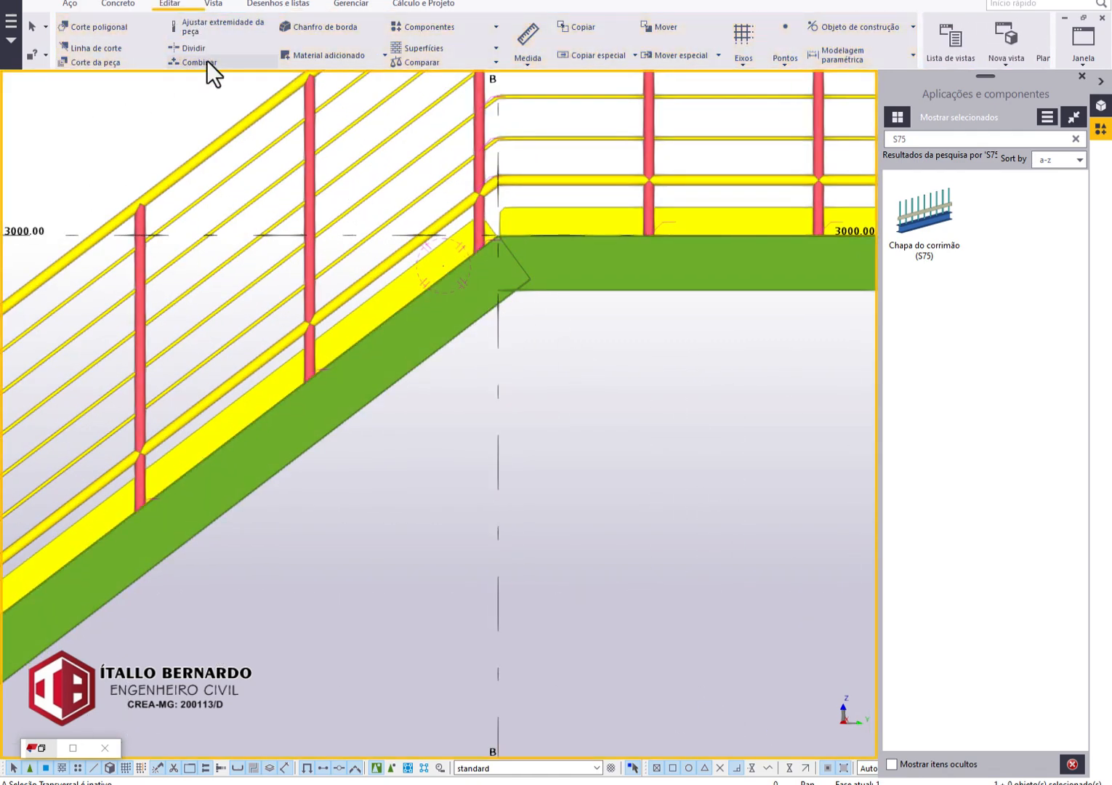
click(116, 48)
click(479, 284)
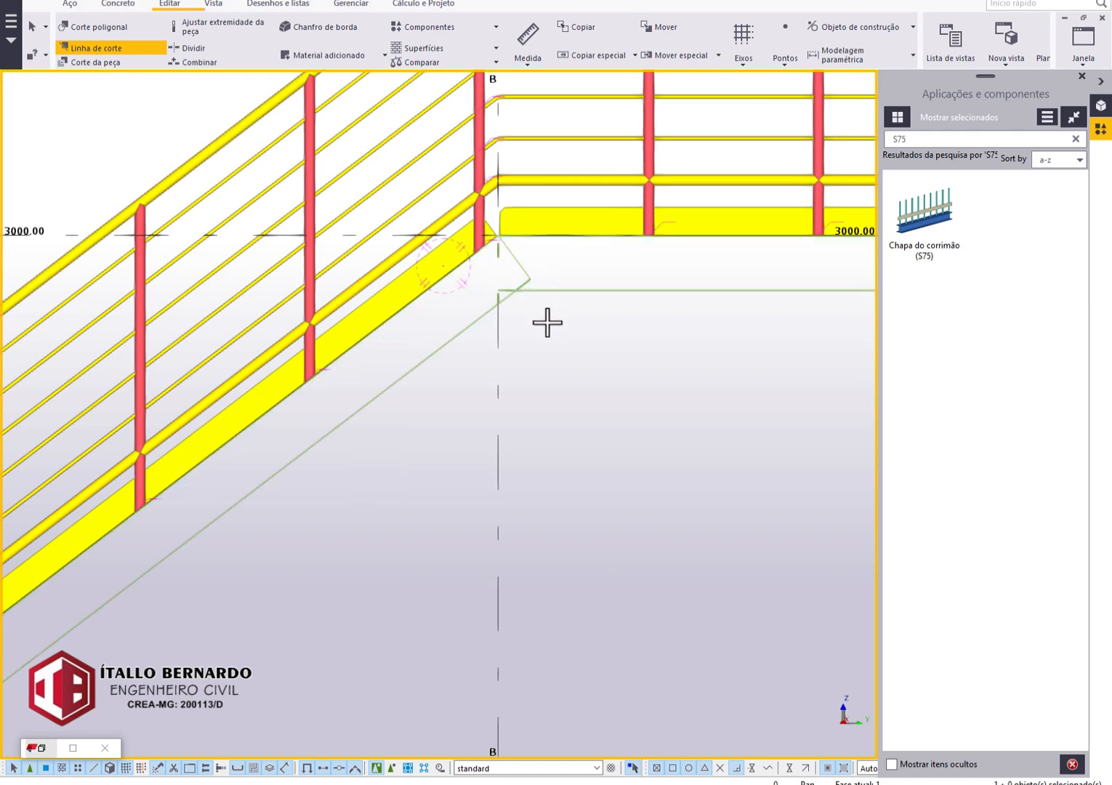
scroll(476, 283, up, 4)
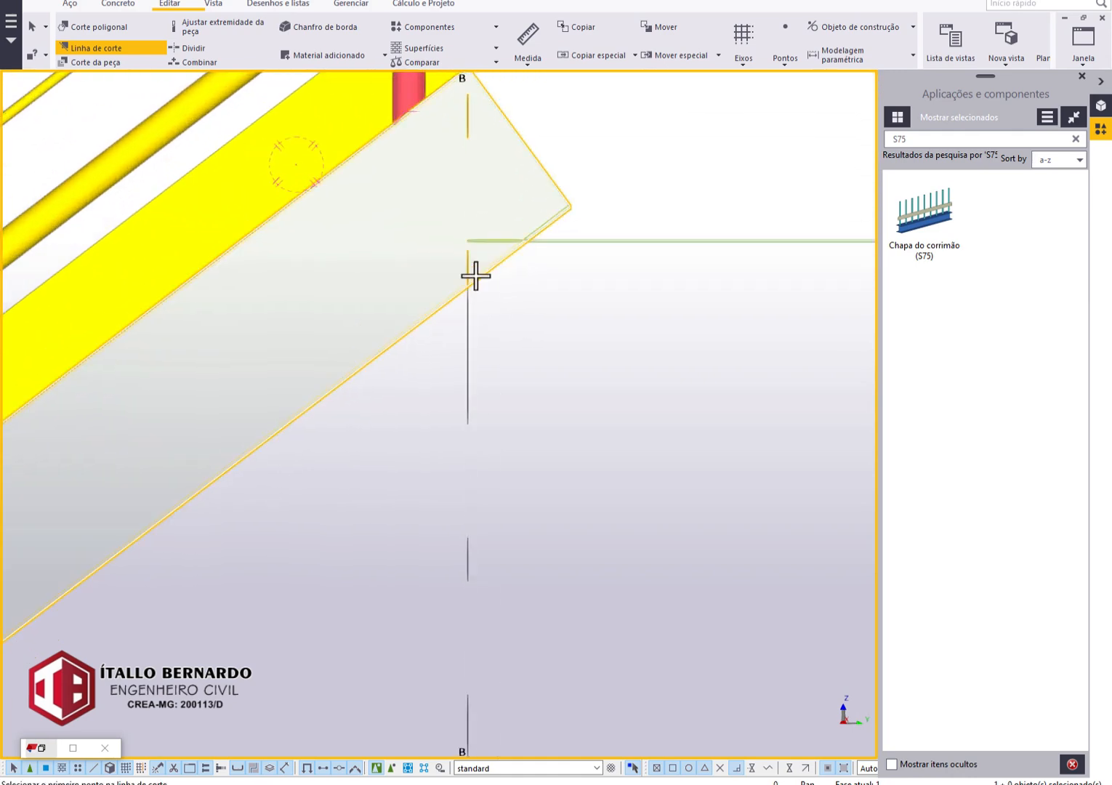
click(460, 240)
middle_drag(457, 314, 484, 551)
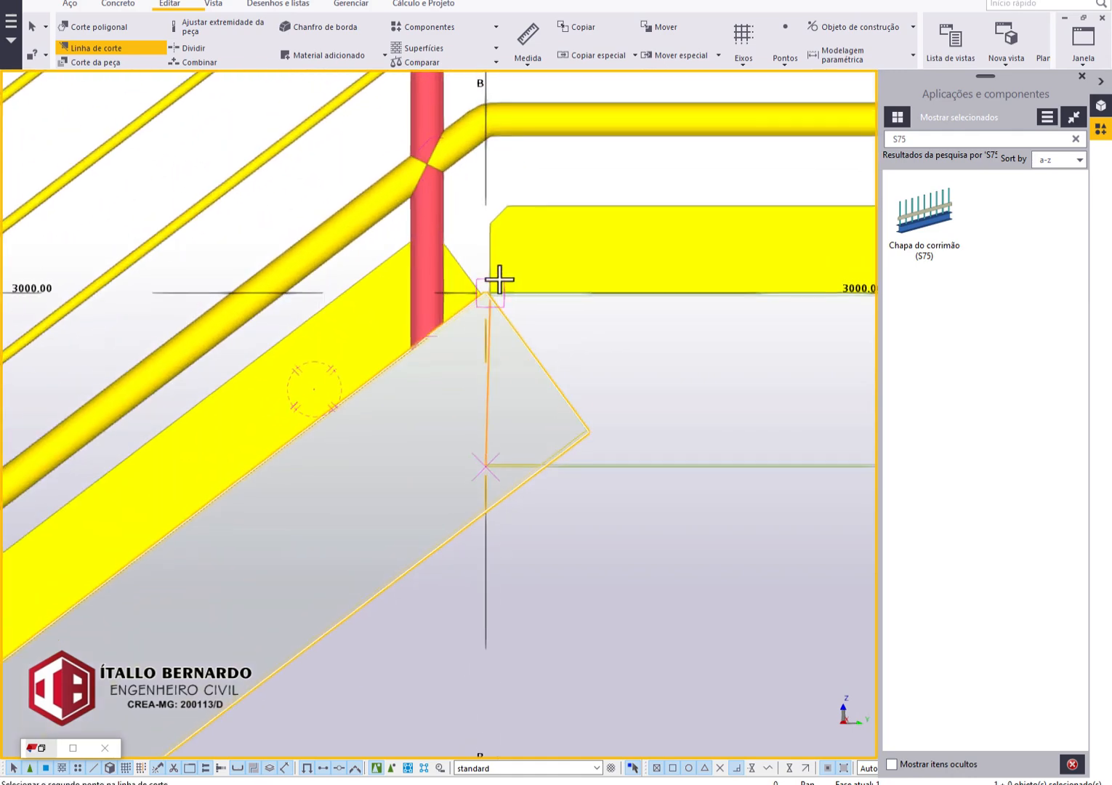
click(482, 290)
click(562, 401)
scroll(568, 442, down, 2)
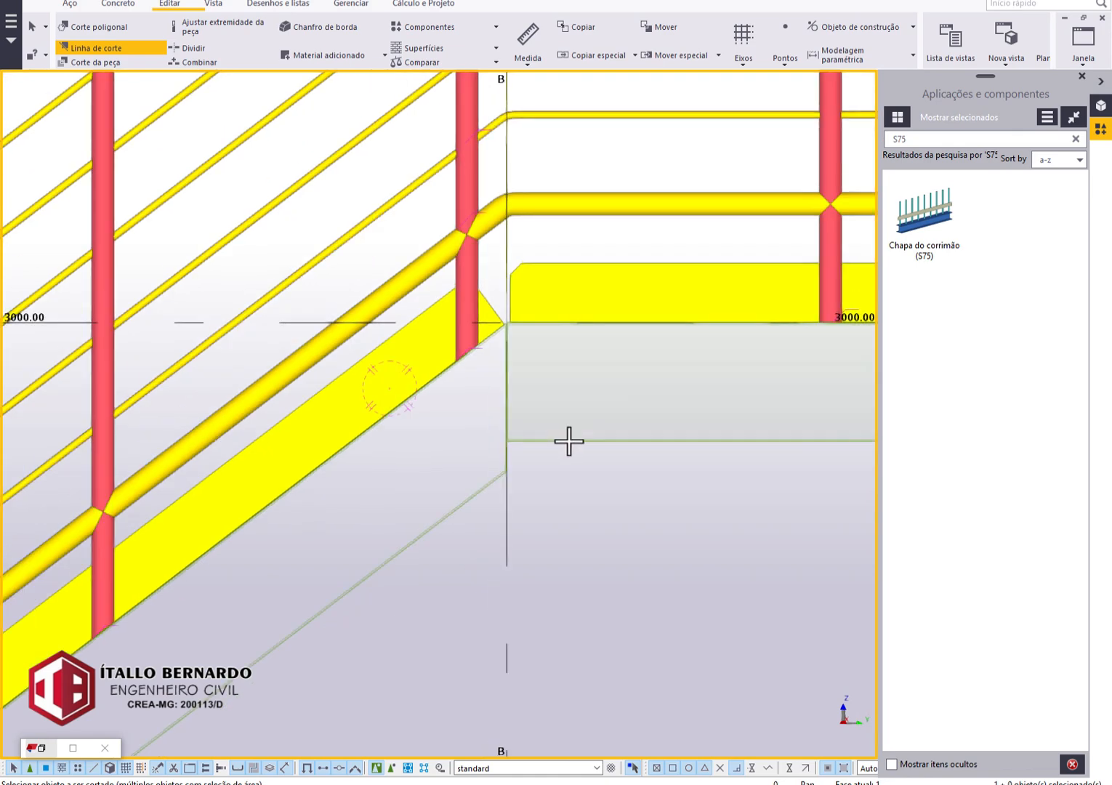
scroll(549, 413, down, 2)
middle_drag(649, 445, 462, 419)
key(Escape)
Check the trimmed stringer joint and the overall stair, then return to the flat elevation view.
click(469, 425)
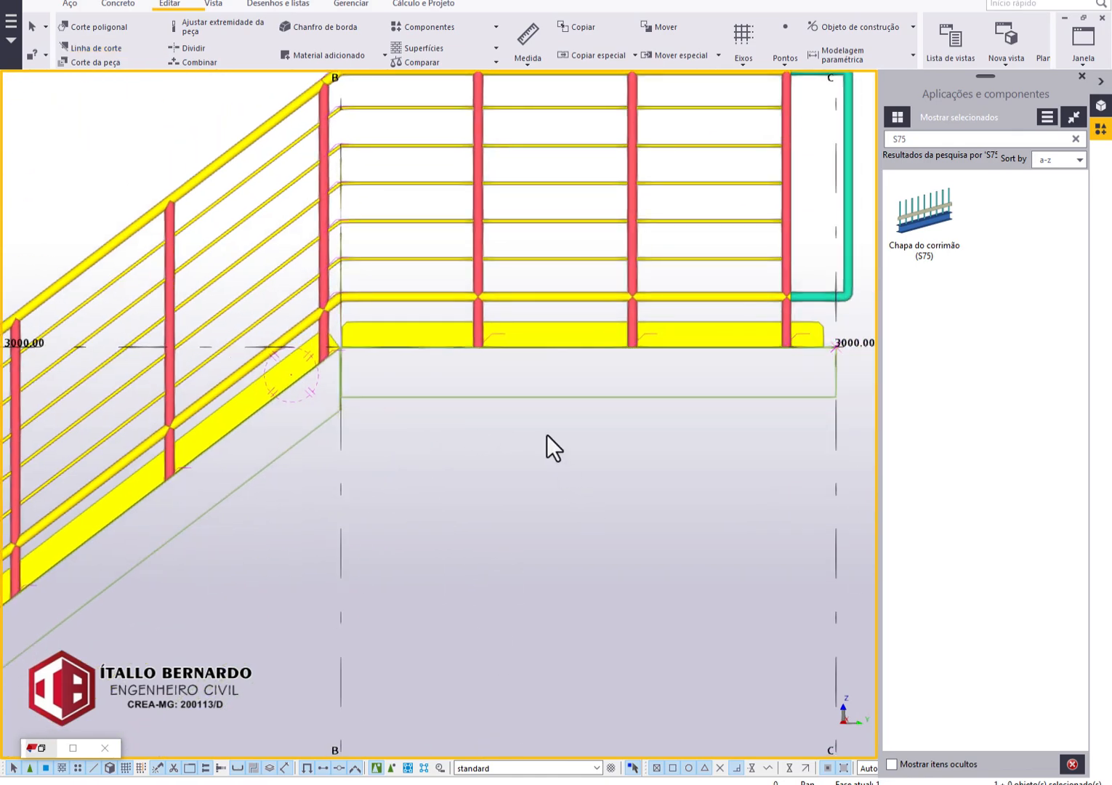
scroll(547, 435, down, 2)
click(473, 412)
click(462, 466)
scroll(452, 465, down, 3)
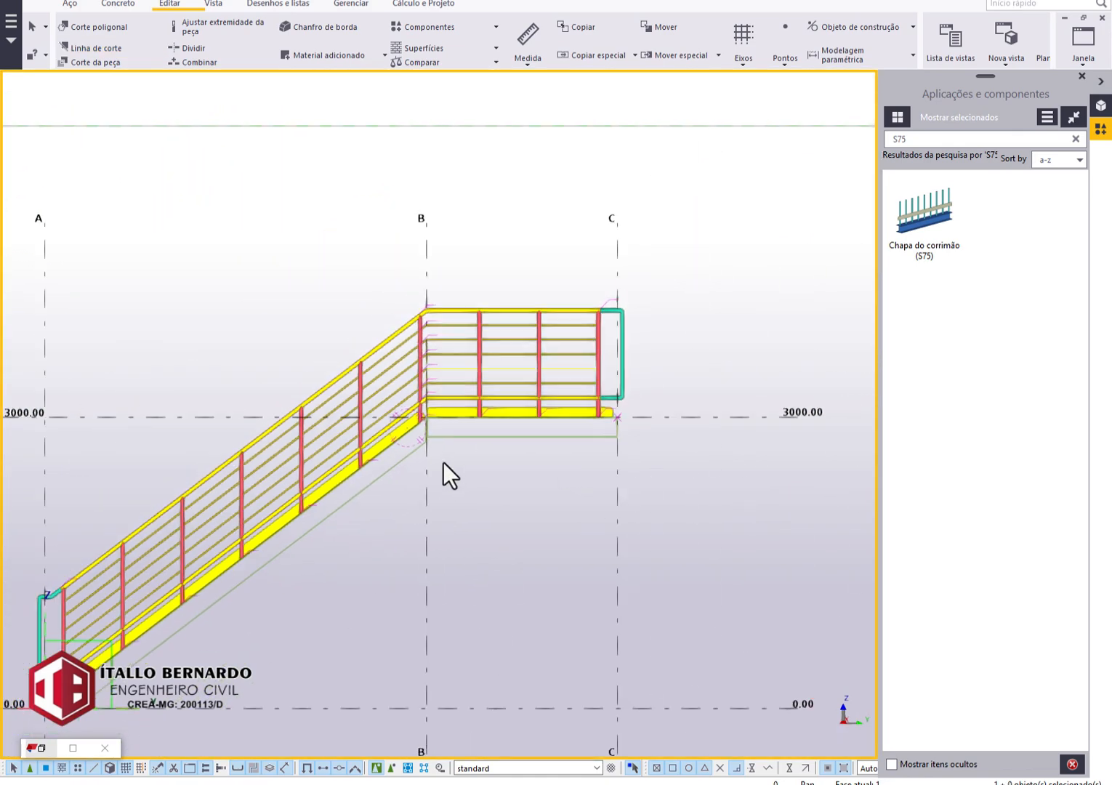
ctrl+middle_drag(437, 438, 490, 490)
scroll(347, 464, up, 3)
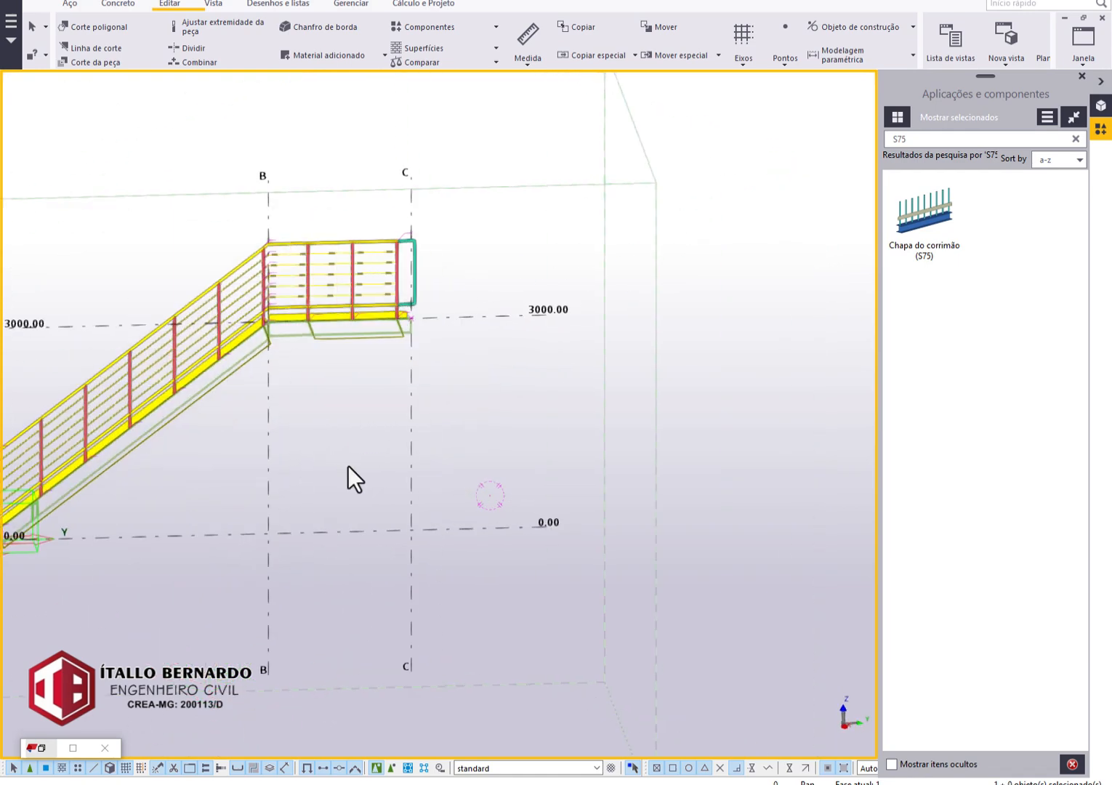
key(ctrl+p)
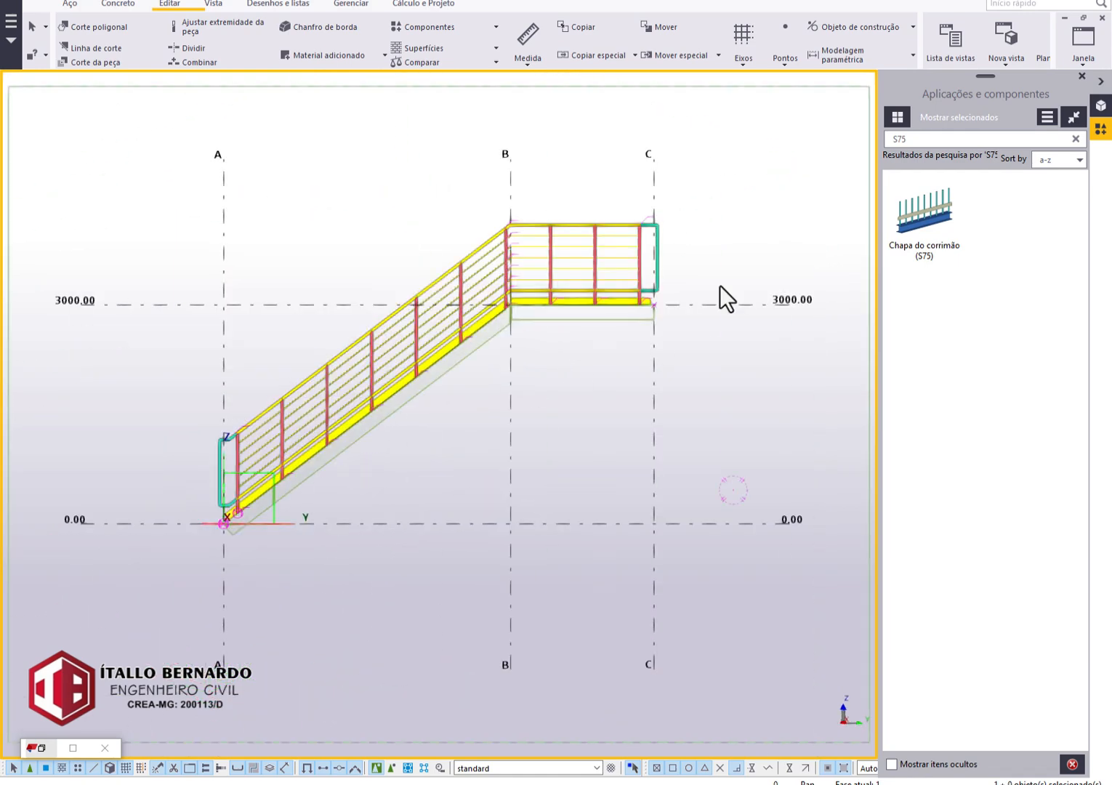
Search the component catalog for BASE and apply the reinforced base plate (1014) to the stringer's lower end at grid A.
click(902, 137)
text(BASE)
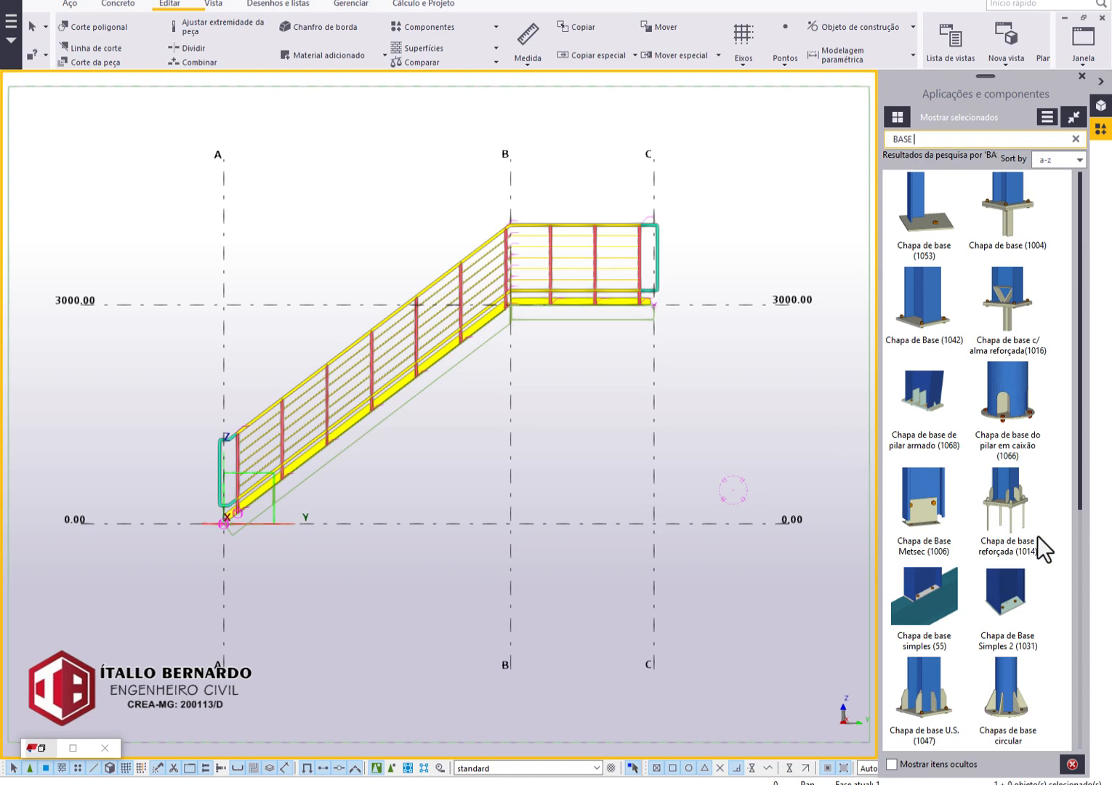
scroll(257, 527, up, 5)
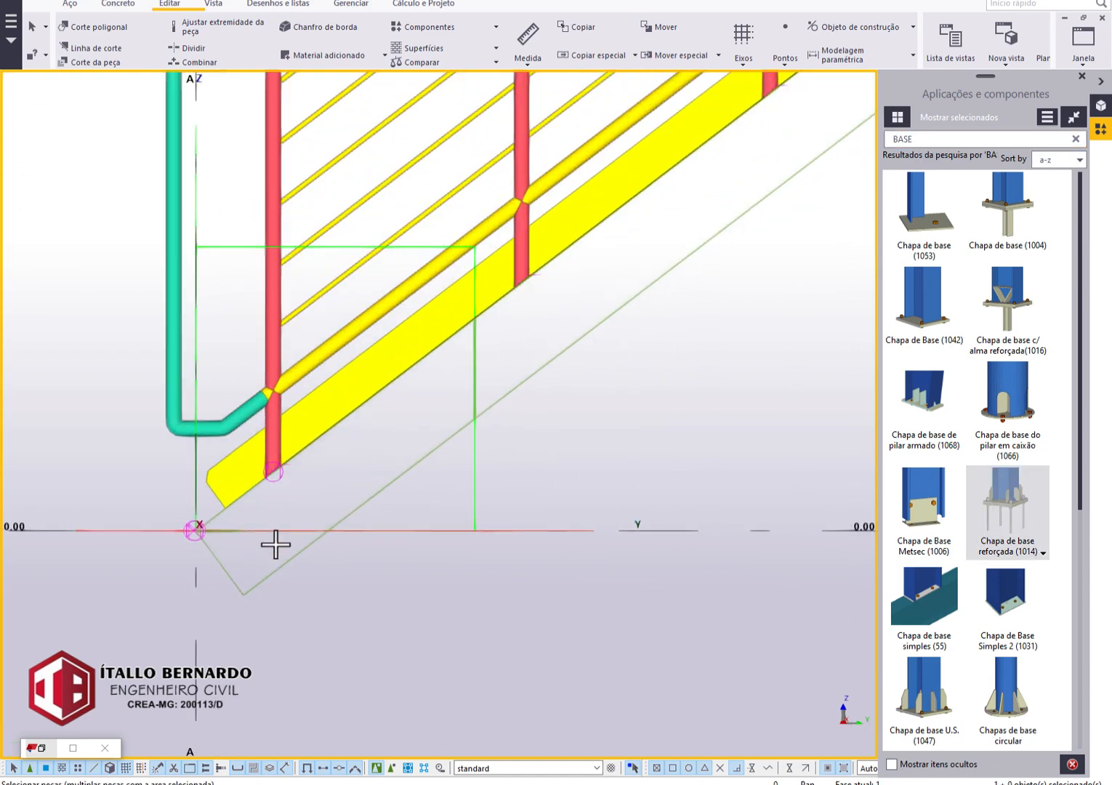
scroll(231, 577, down, 5)
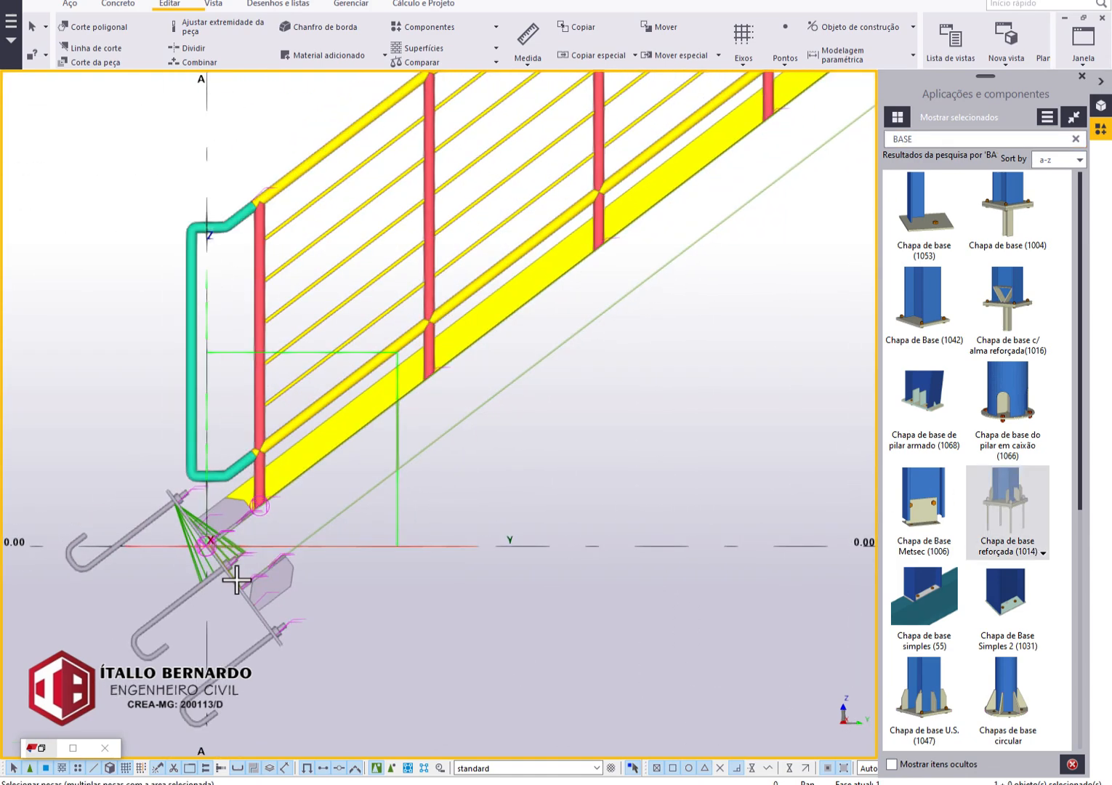
scroll(377, 422, up, 2)
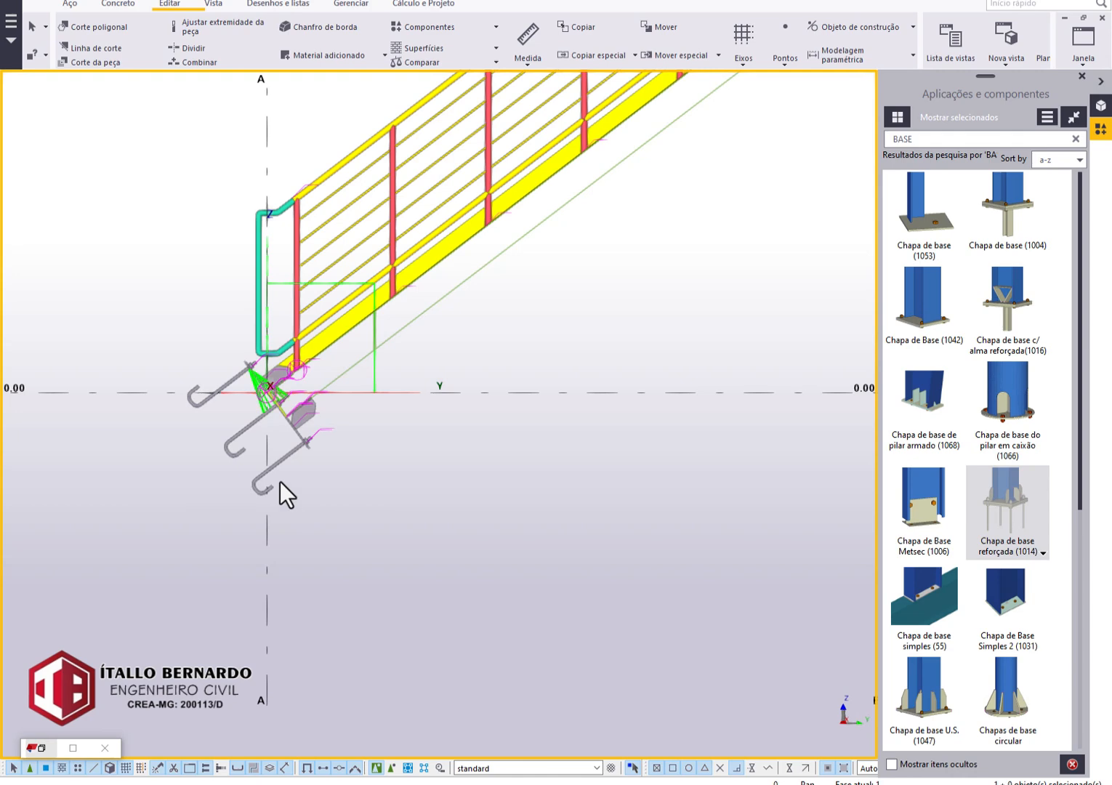
Set the 1014 base plate's up direction to +y, clear its second rotation angle and apply the change.
double_click(280, 482)
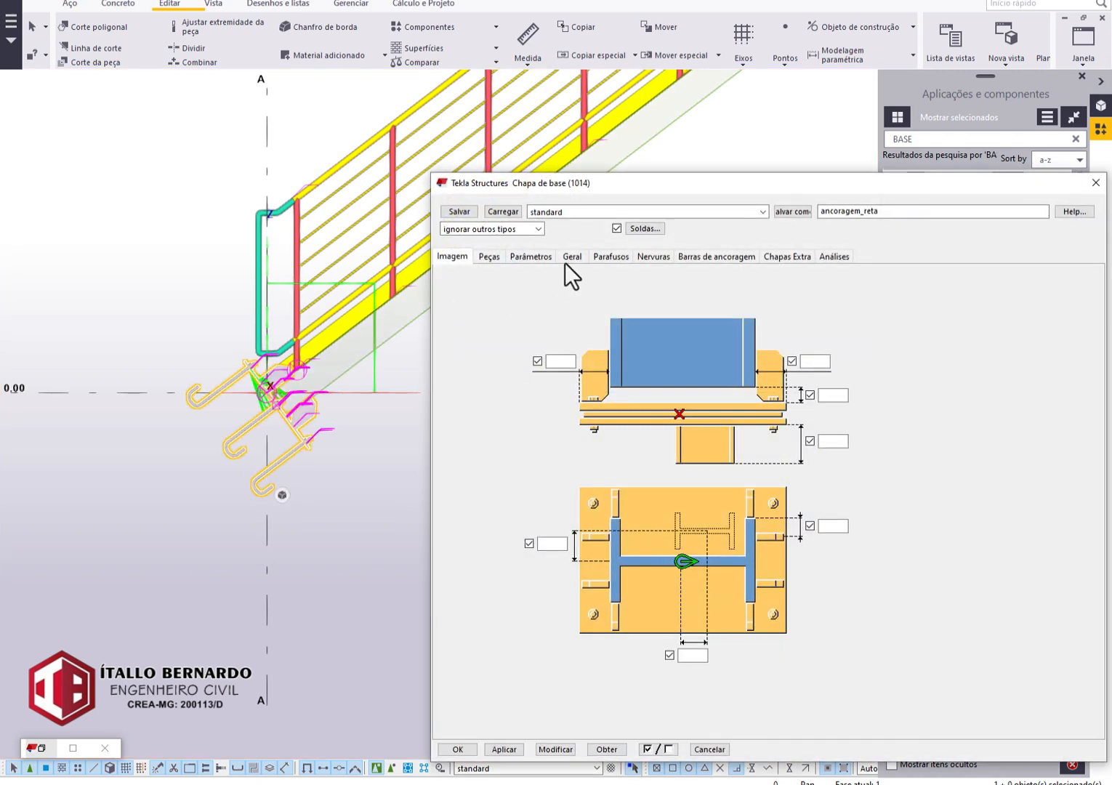
click(570, 259)
click(645, 278)
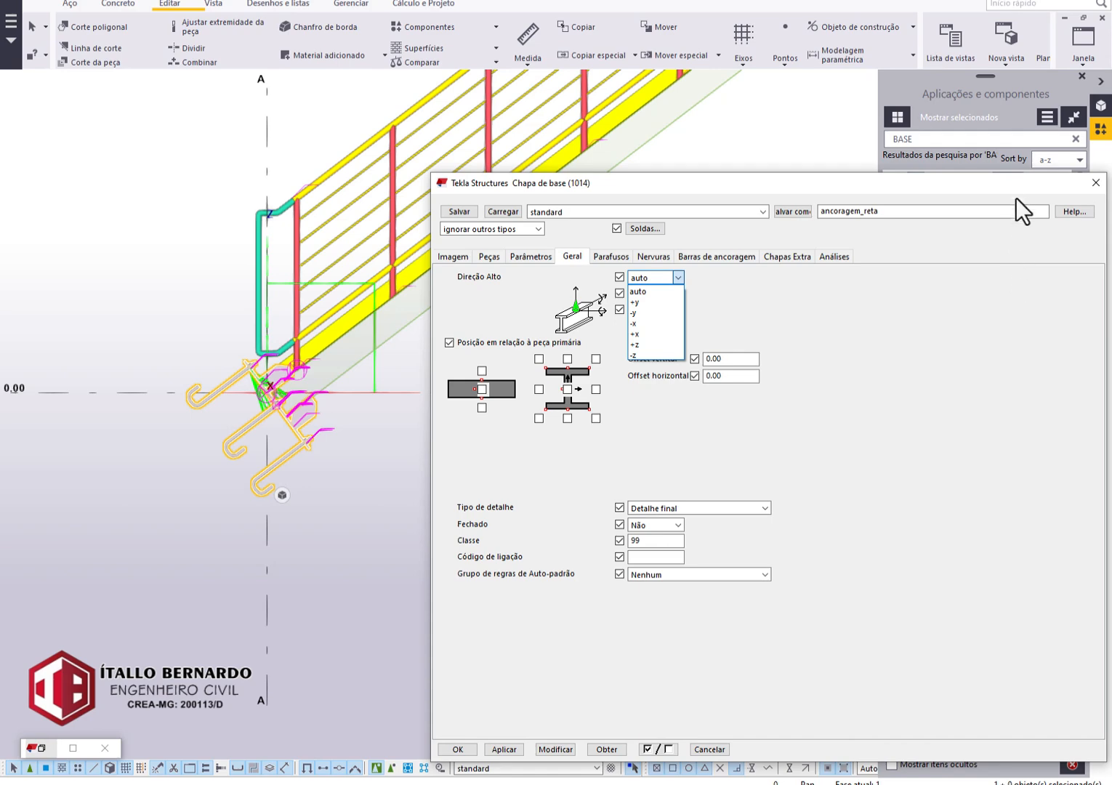
click(1015, 191)
drag(846, 193, 291, 367)
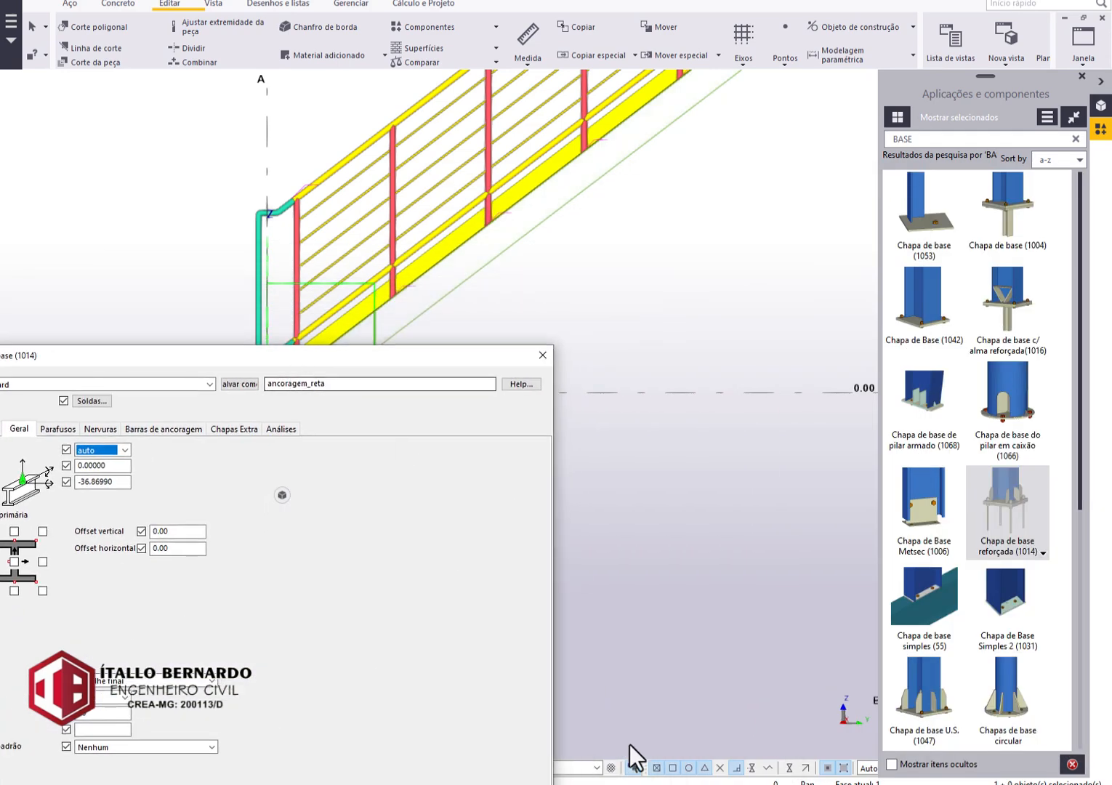
double_click(113, 481)
click(124, 452)
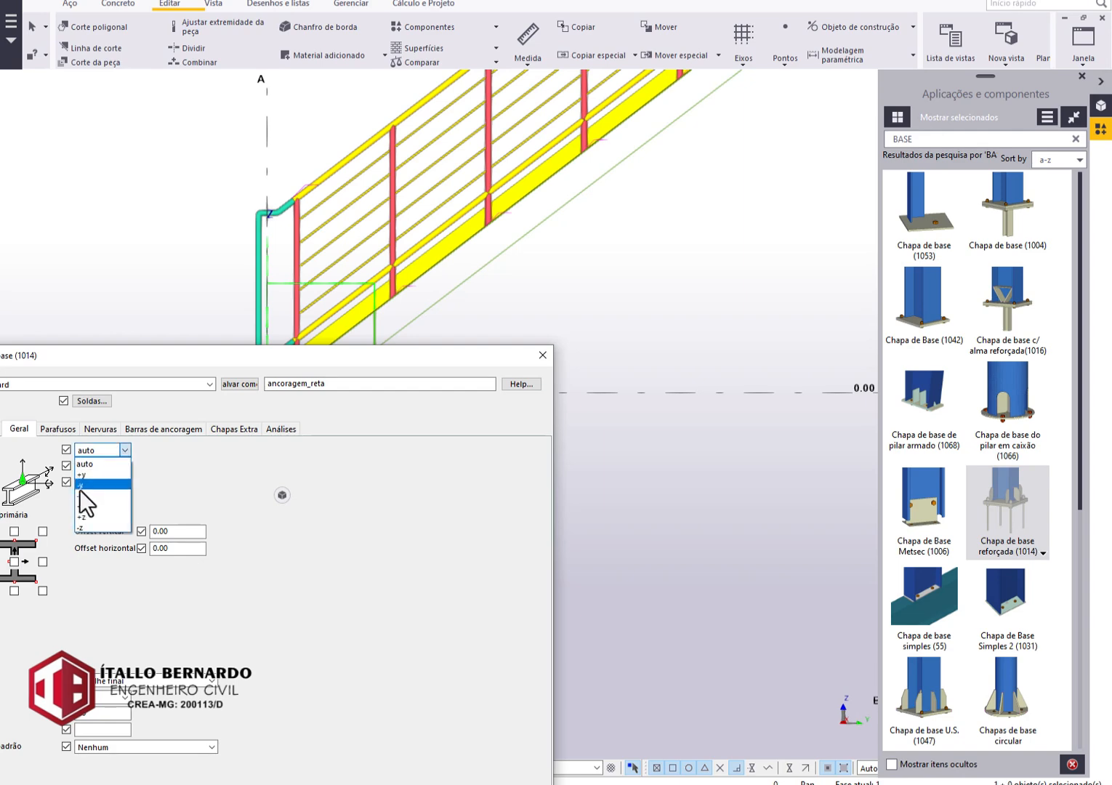
click(103, 473)
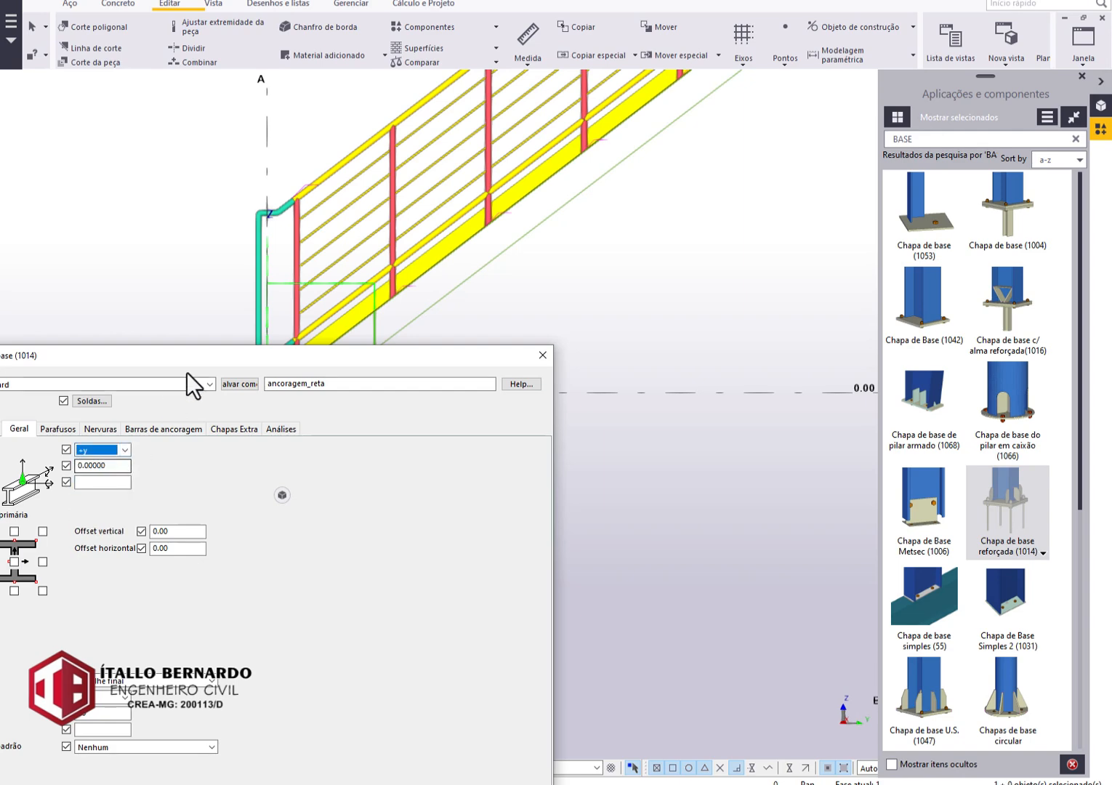
drag(191, 364, 832, 182)
click(609, 746)
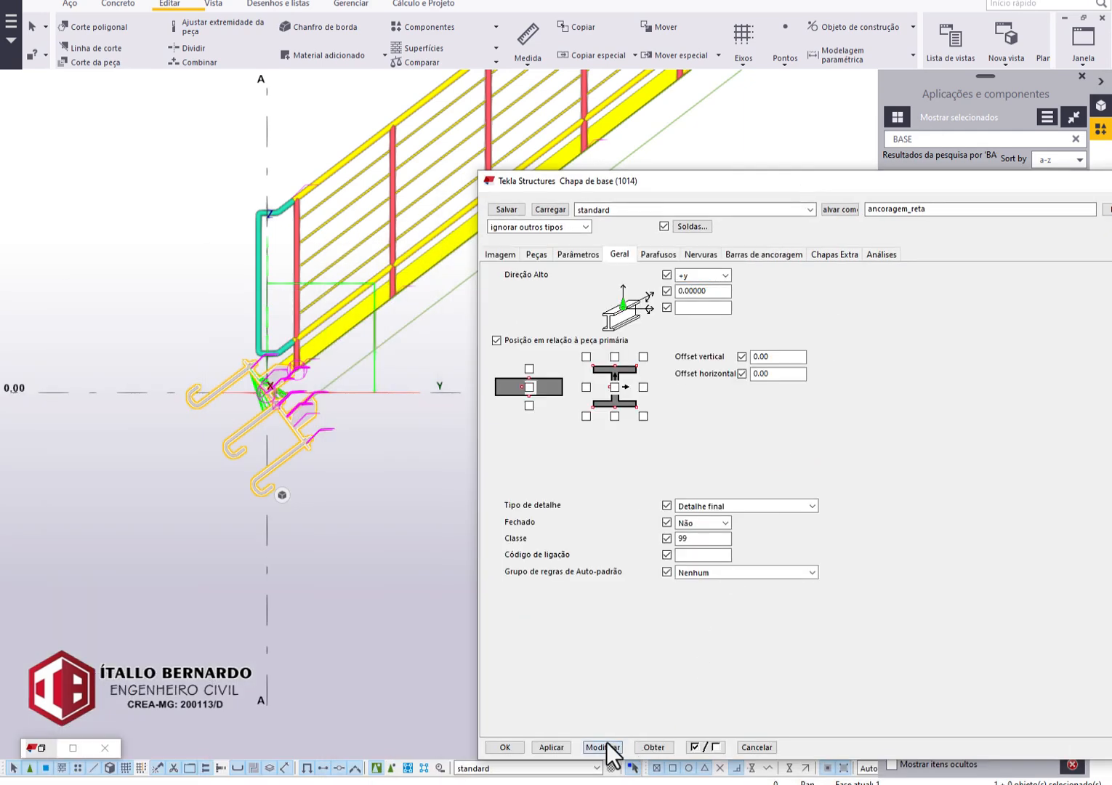
click(355, 397)
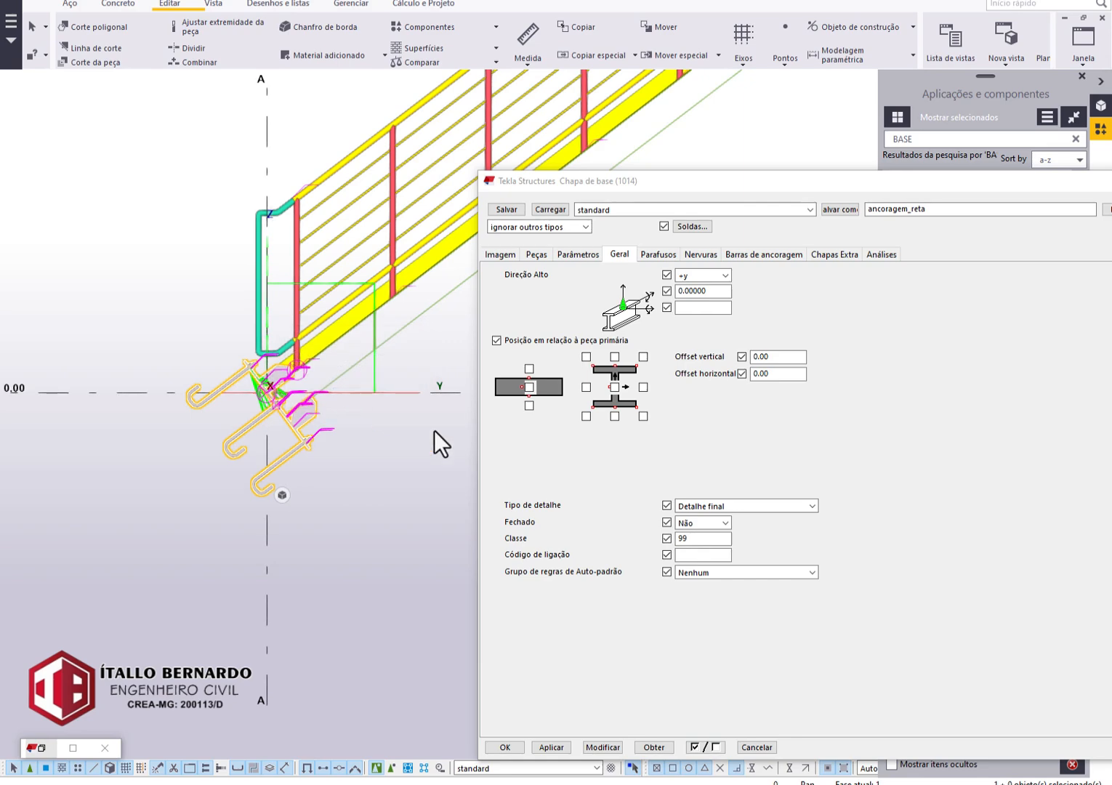
Remove both sets of stiffeners from the 1014 base plate by choosing the no-rib options, and apply the change.
click(538, 255)
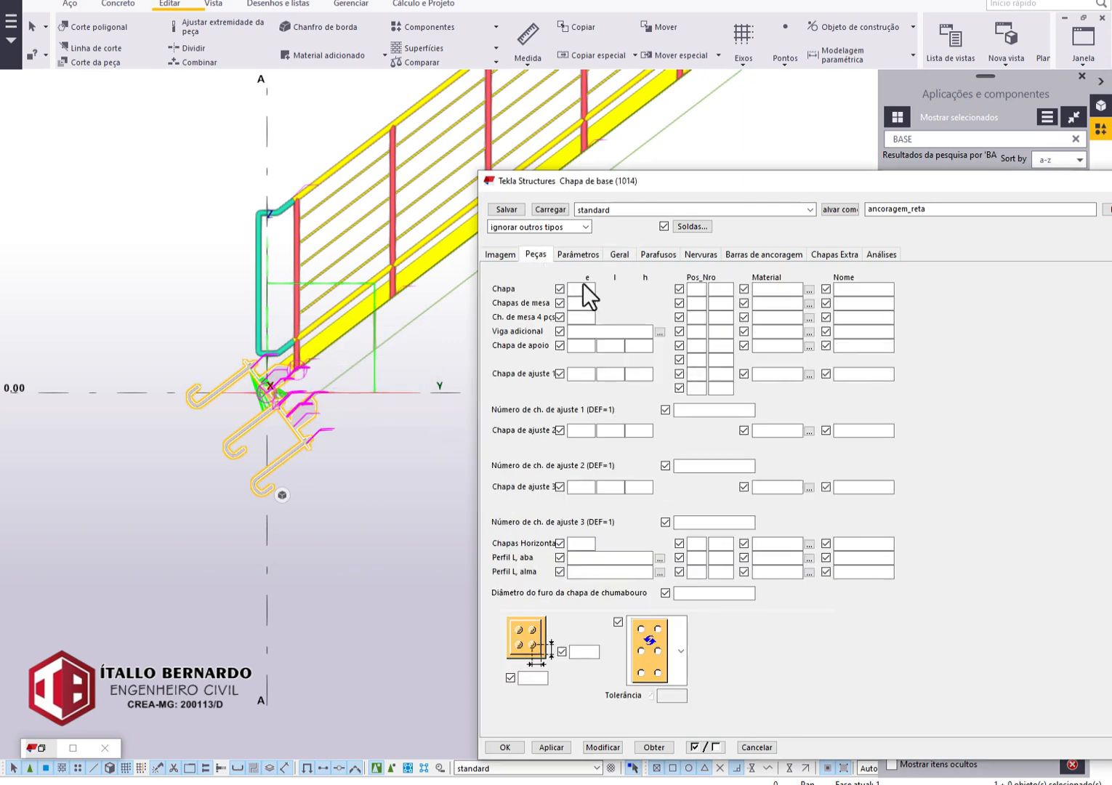
click(767, 291)
click(699, 255)
click(730, 318)
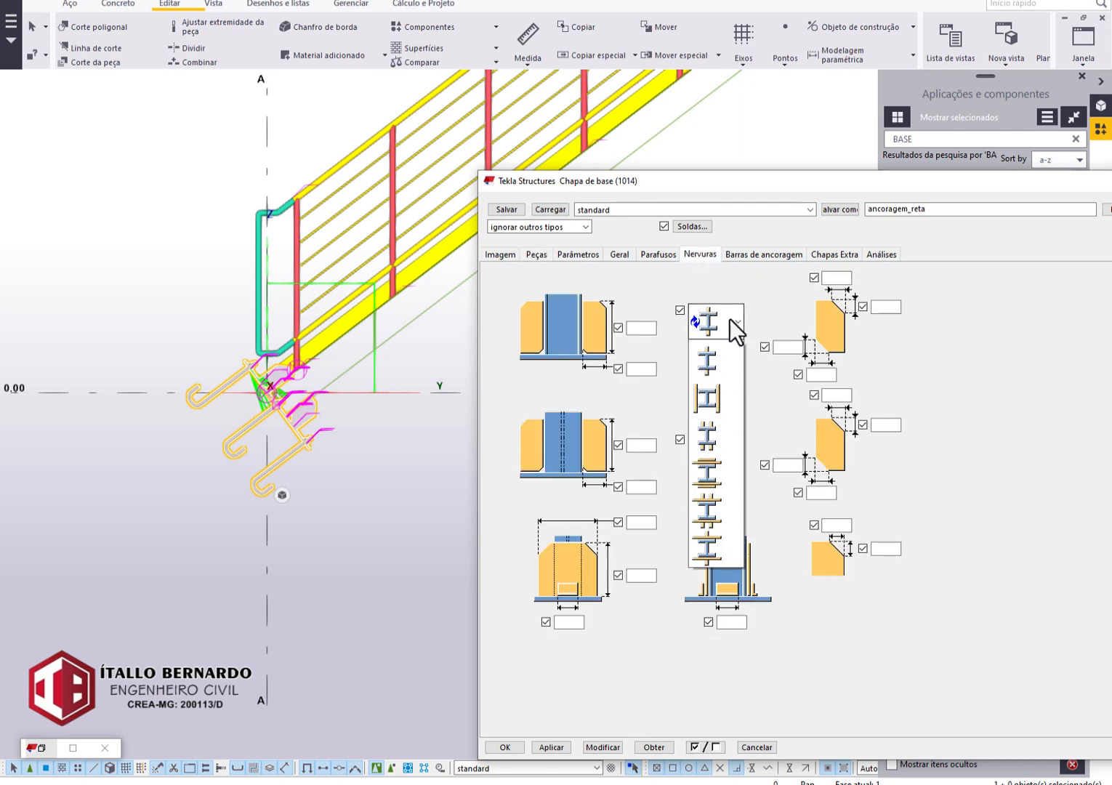
click(701, 406)
click(715, 448)
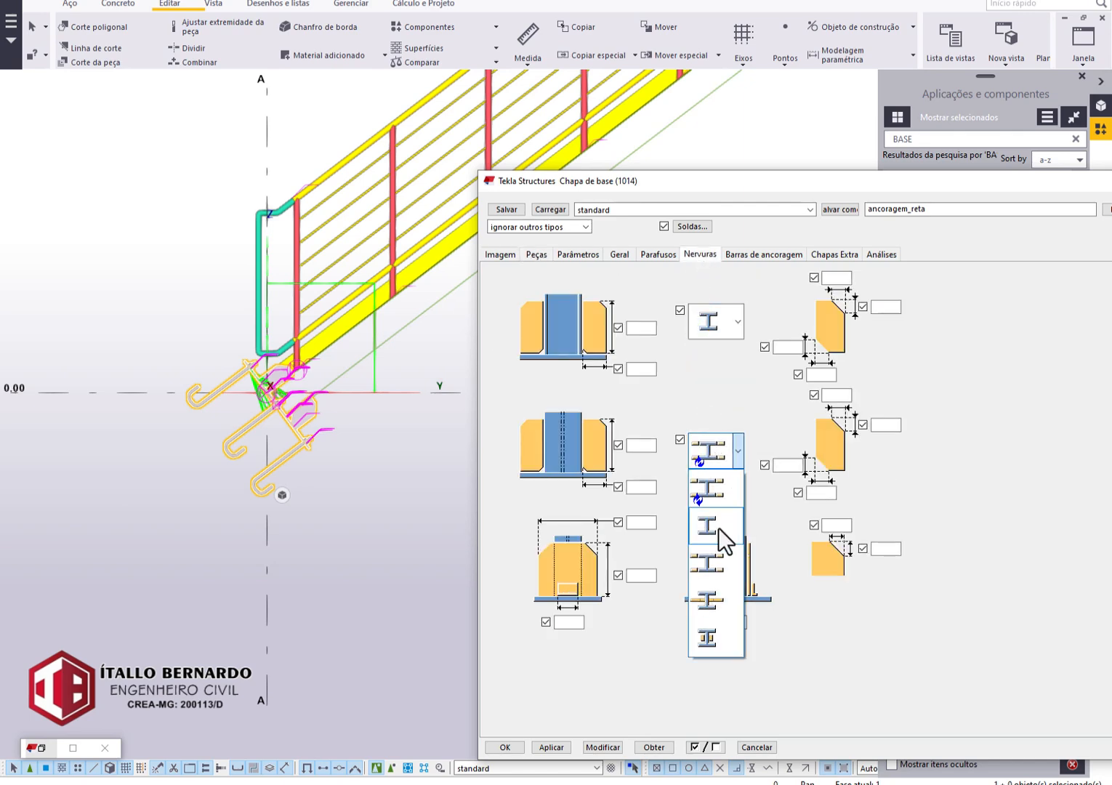
click(719, 528)
click(603, 748)
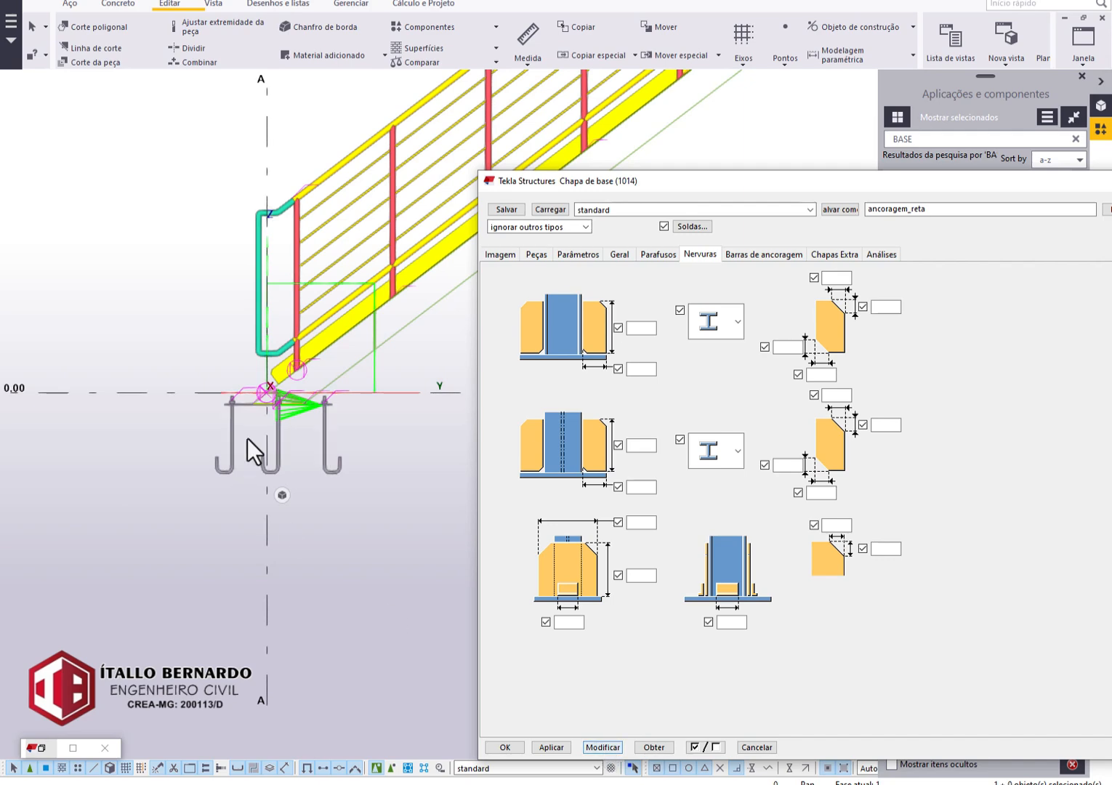
scroll(279, 404, up, 4)
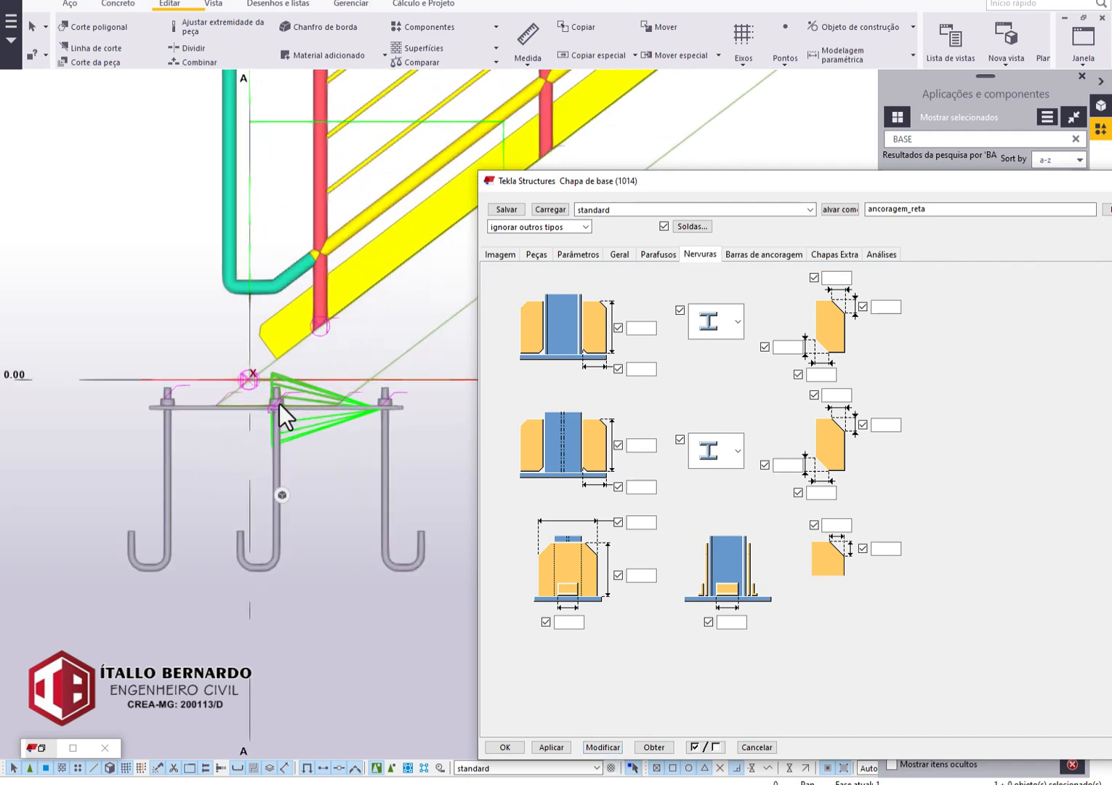
Set the 1014 base plate's bolt pattern to two rows and two columns with 200 mm spacing both ways.
click(658, 255)
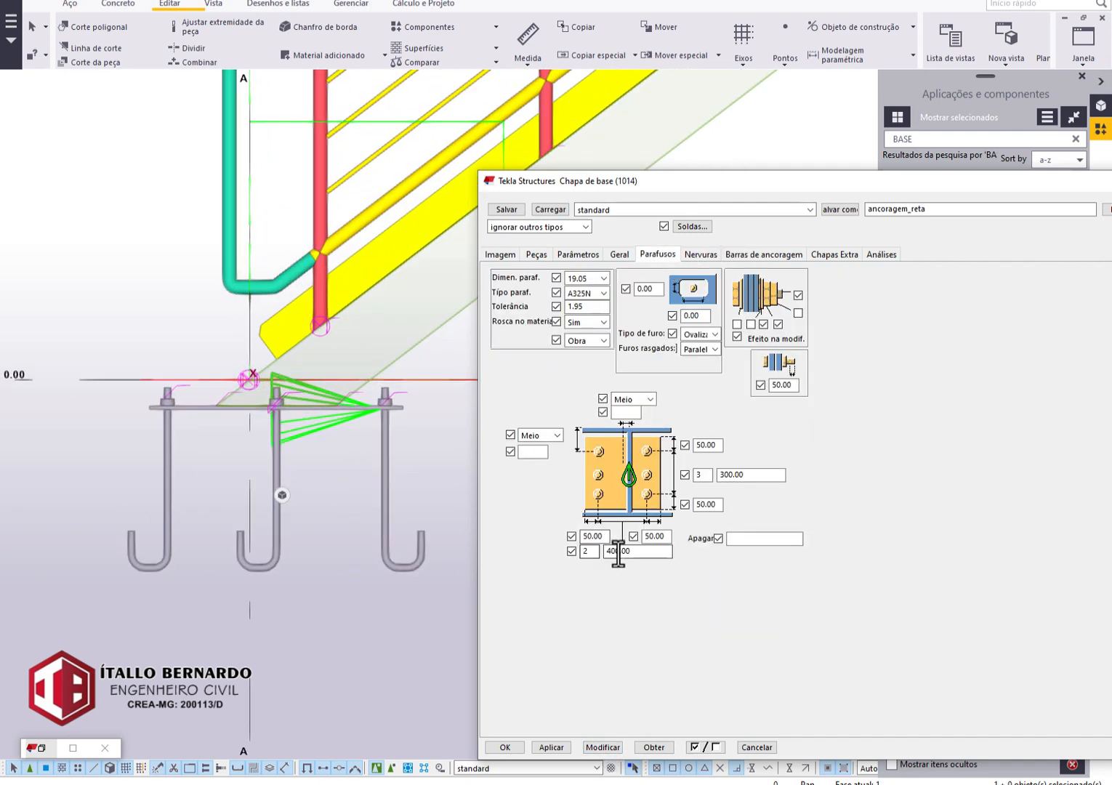
drag(748, 479, 606, 471)
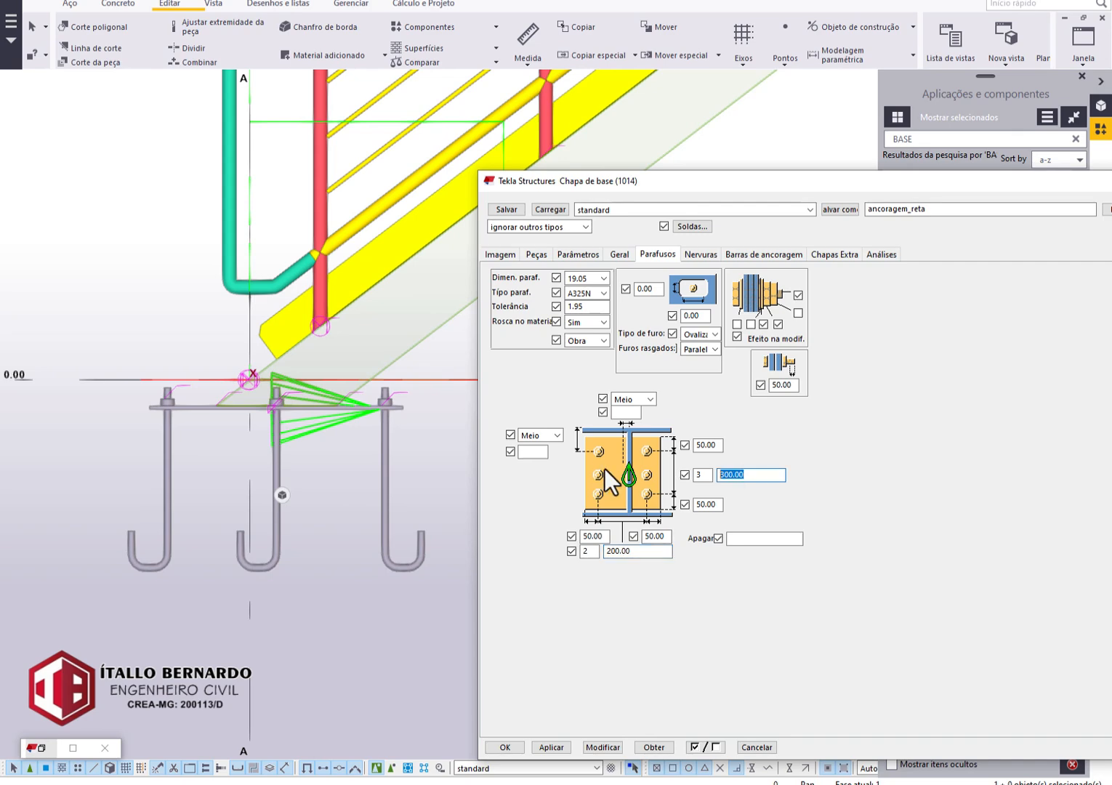
text(200)
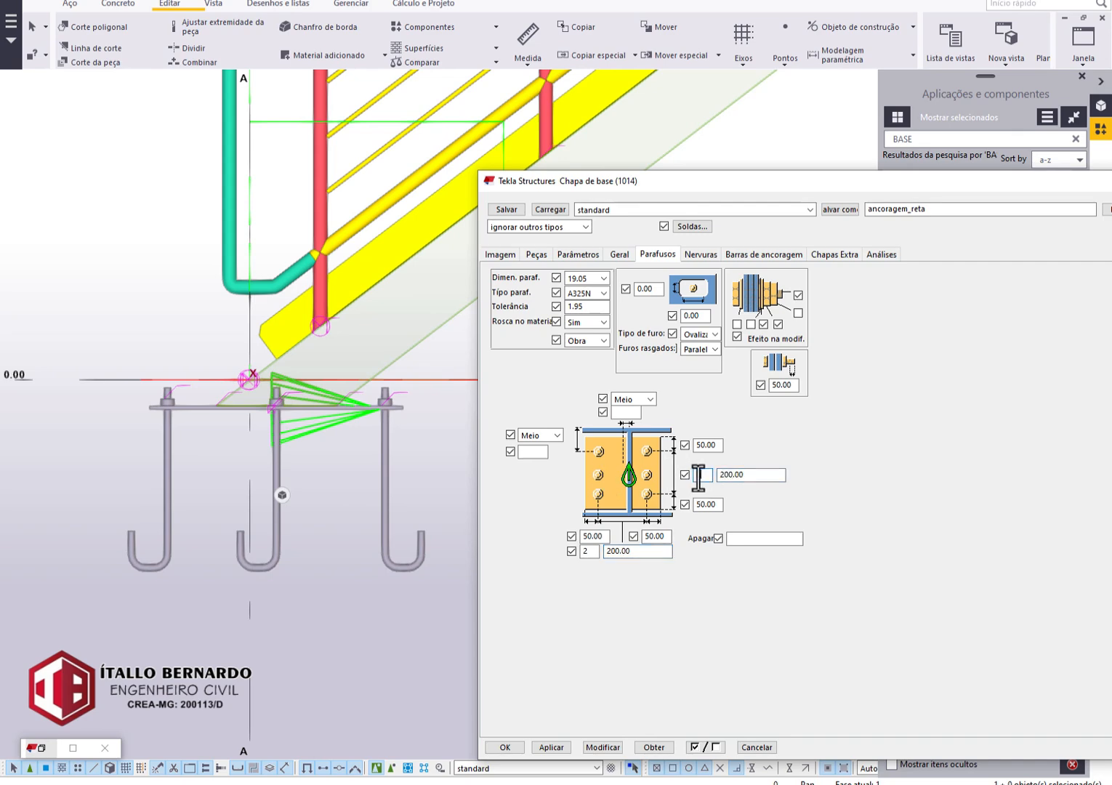
Choose the L-shaped hooked anchor rods for the 1014 base plate, apply the change and close its settings.
click(772, 254)
click(692, 595)
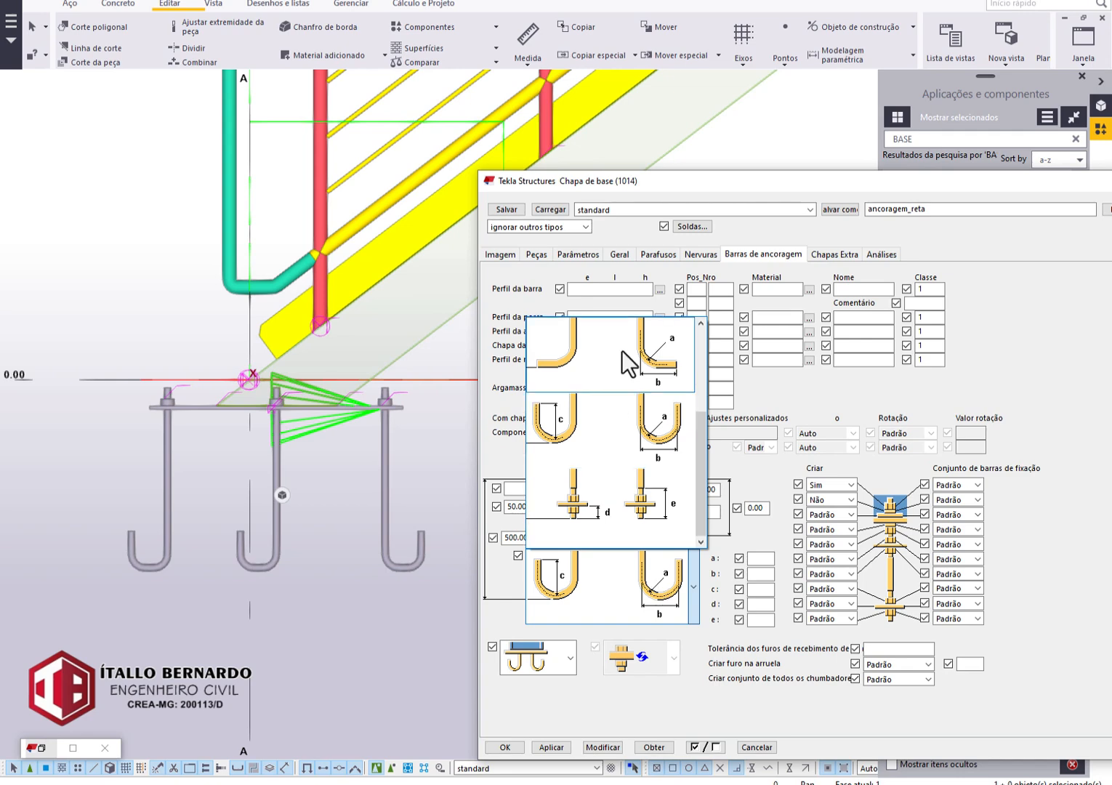
scroll(622, 353, up, 3)
click(615, 502)
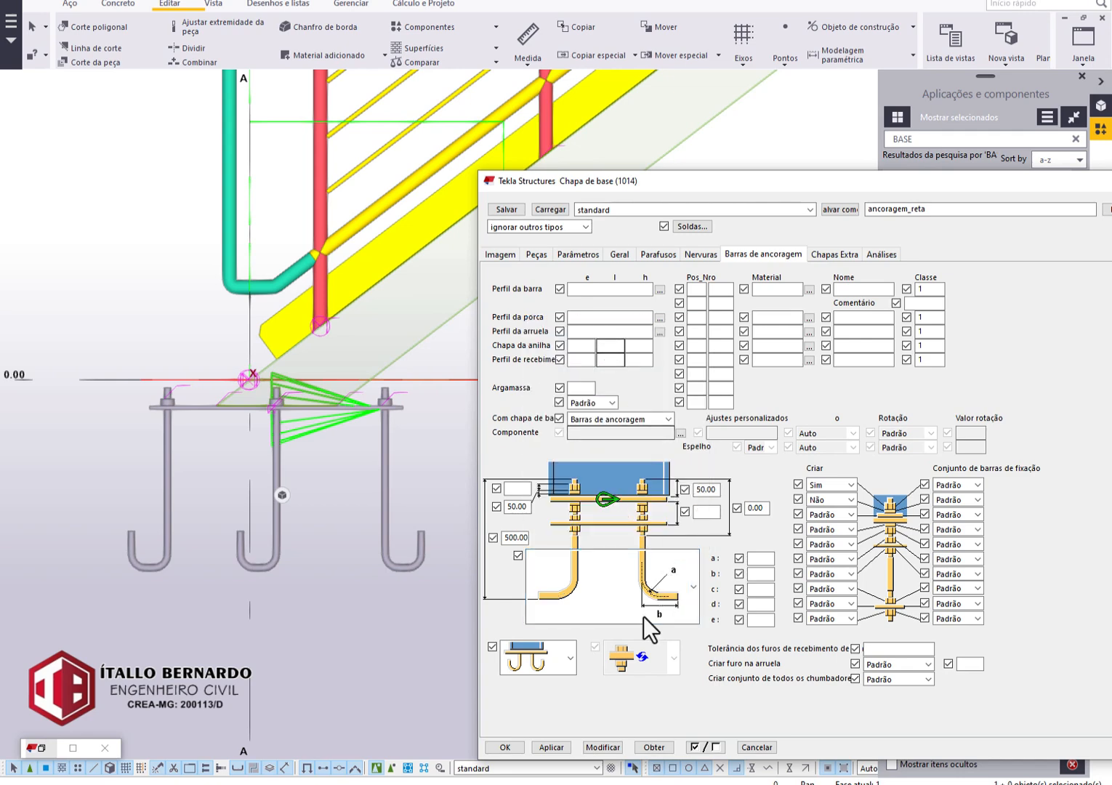
click(596, 747)
scroll(277, 425, down, 2)
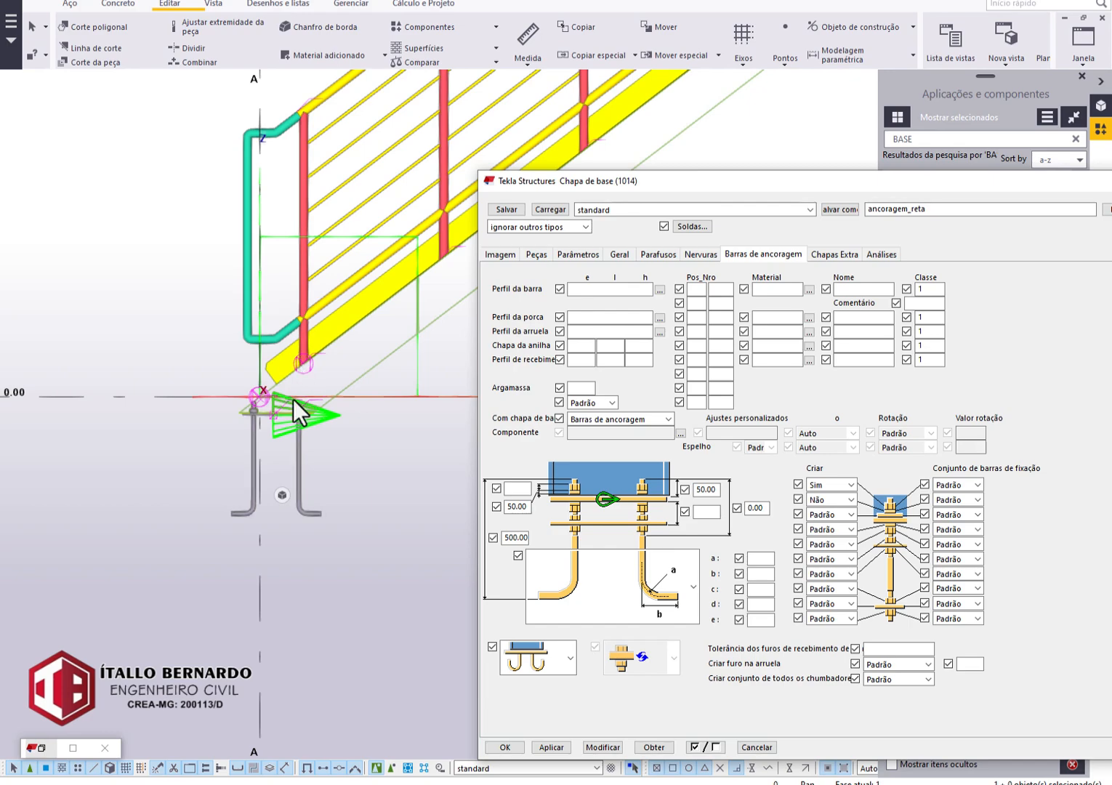
ctrl+middle_drag(293, 399, 197, 598)
scroll(283, 379, down, 8)
scroll(386, 284, up, 1)
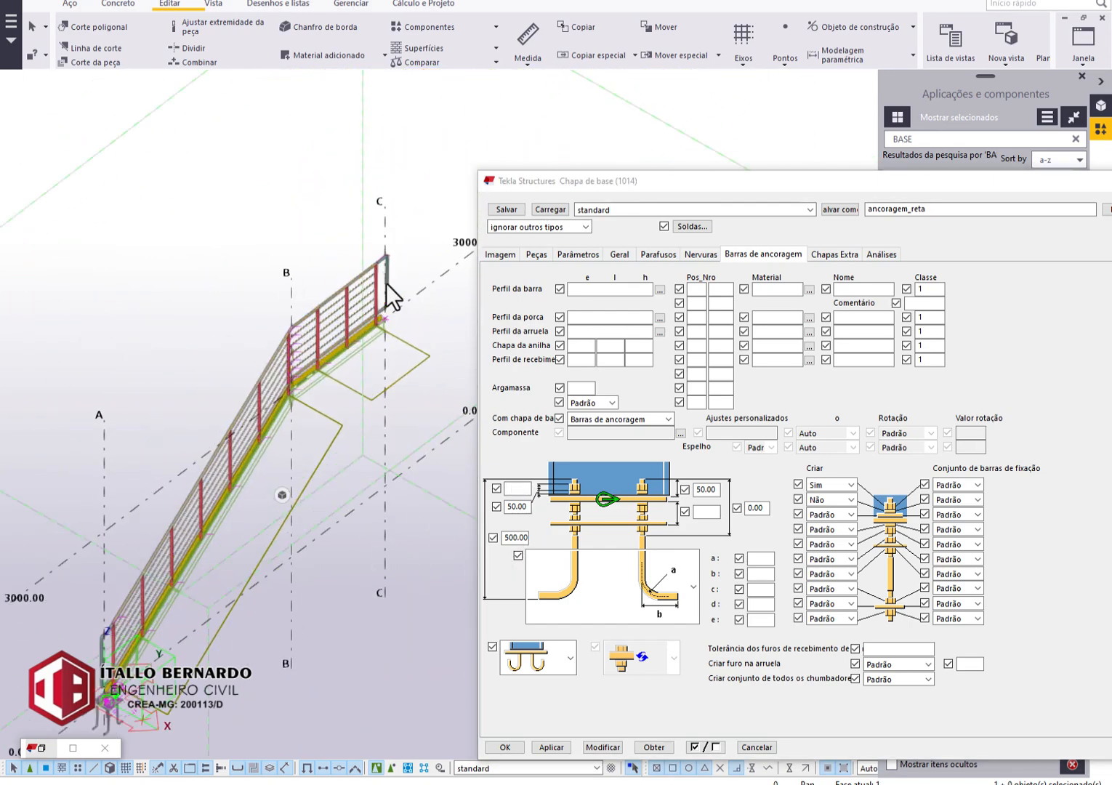
scroll(386, 285, up, 5)
middle_drag(293, 323, 345, 317)
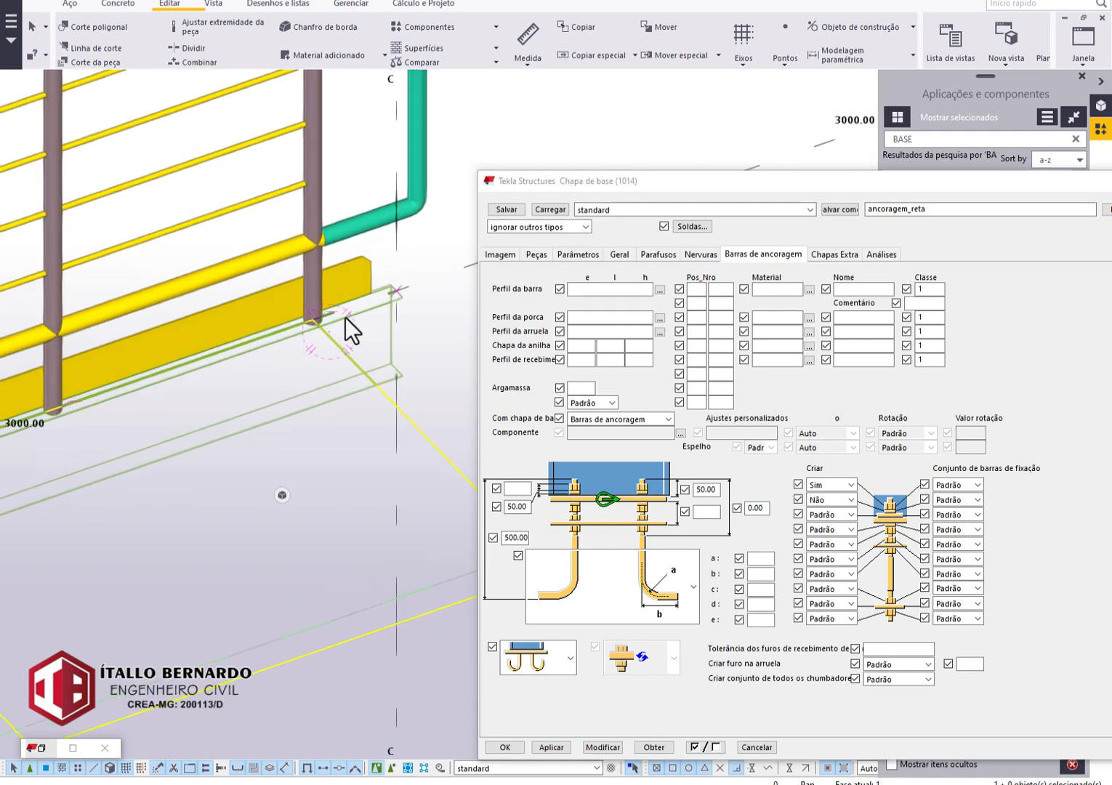
click(592, 748)
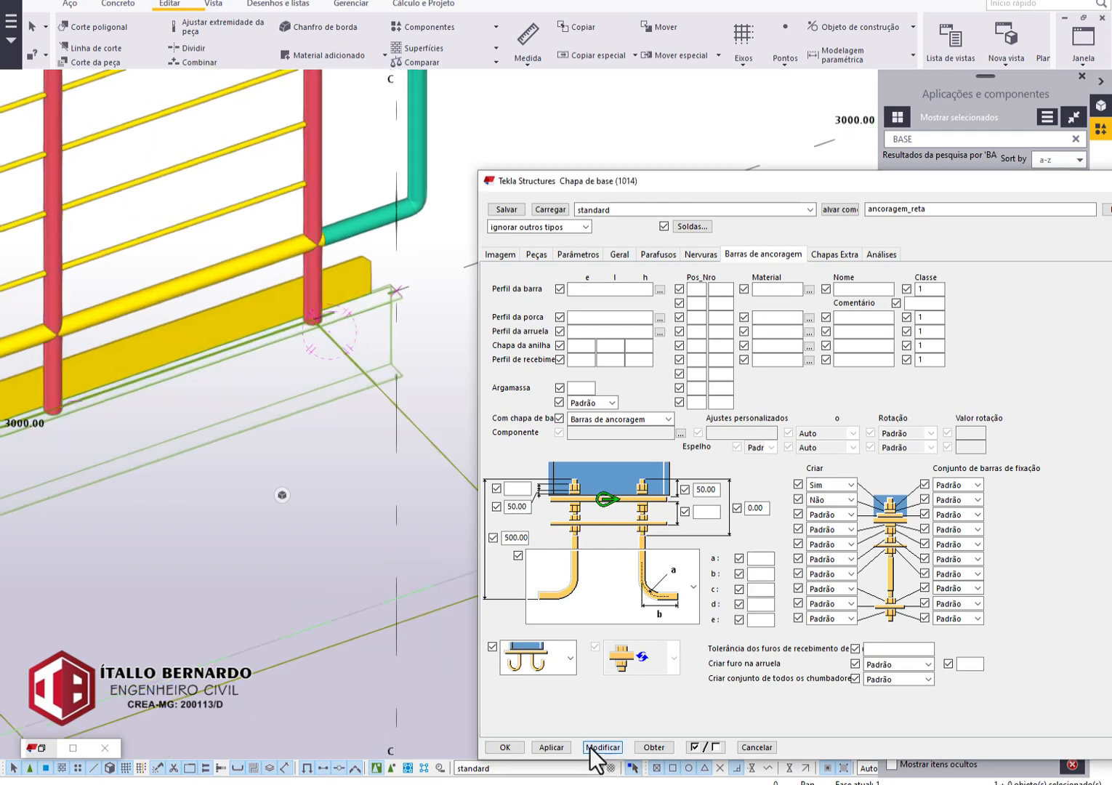
click(505, 748)
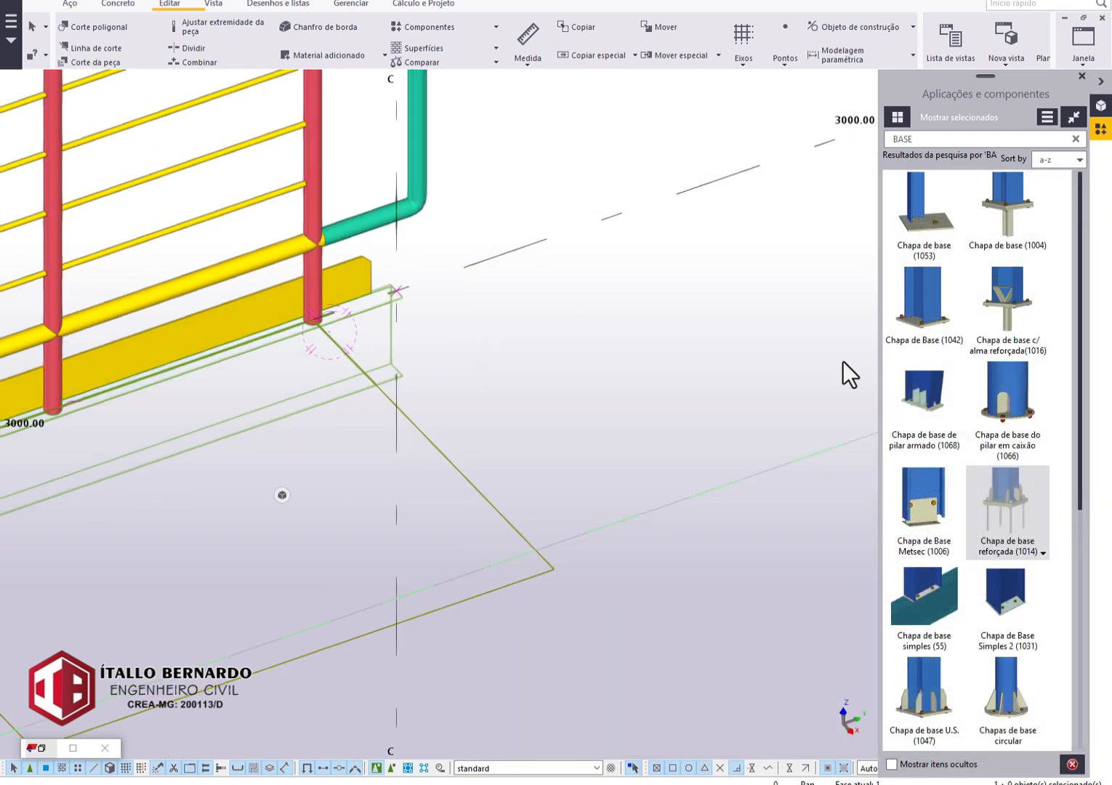
scroll(364, 320, up, 2)
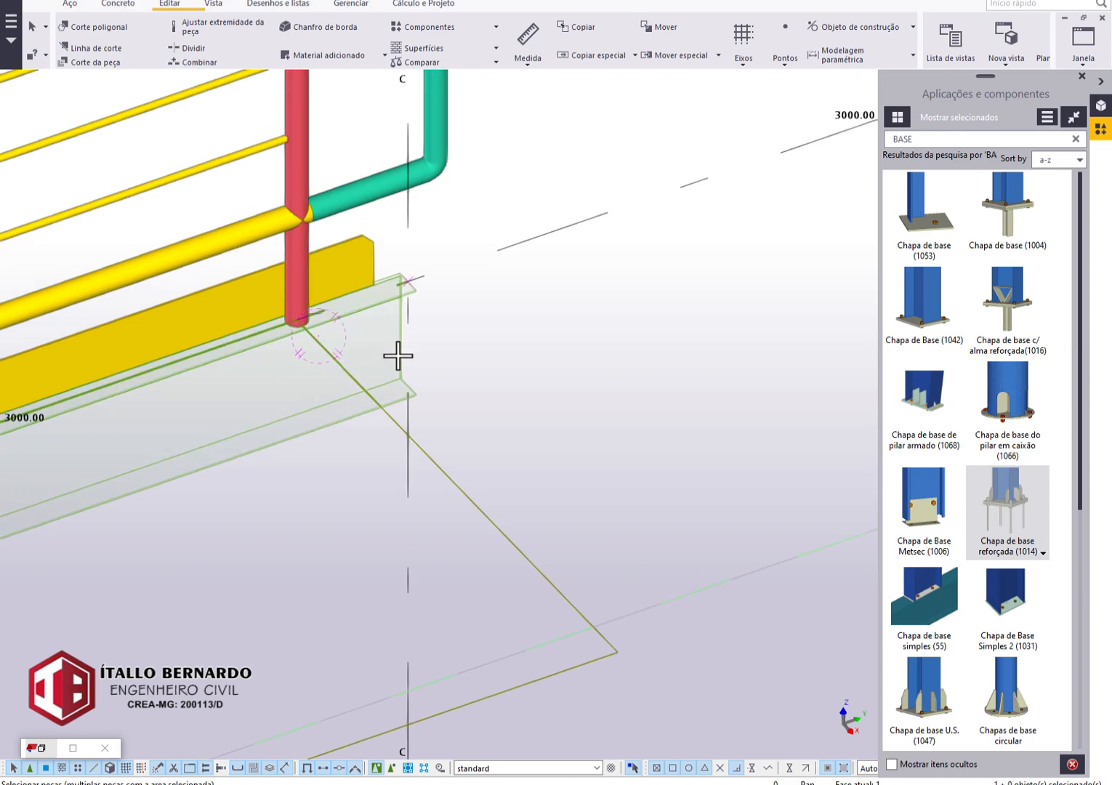
scroll(502, 342, down, 2)
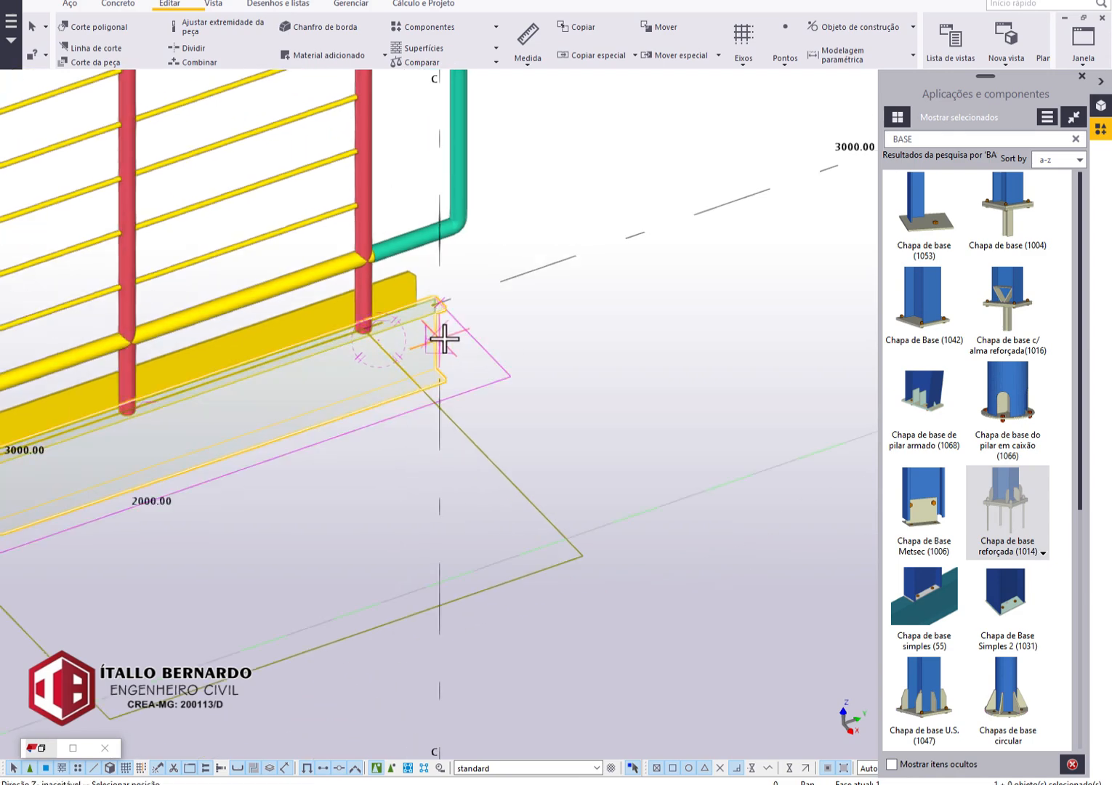
key(Escape)
Switch to View 1 - 3d and examine the upper and lower ends of the stair stringer.
click(1083, 62)
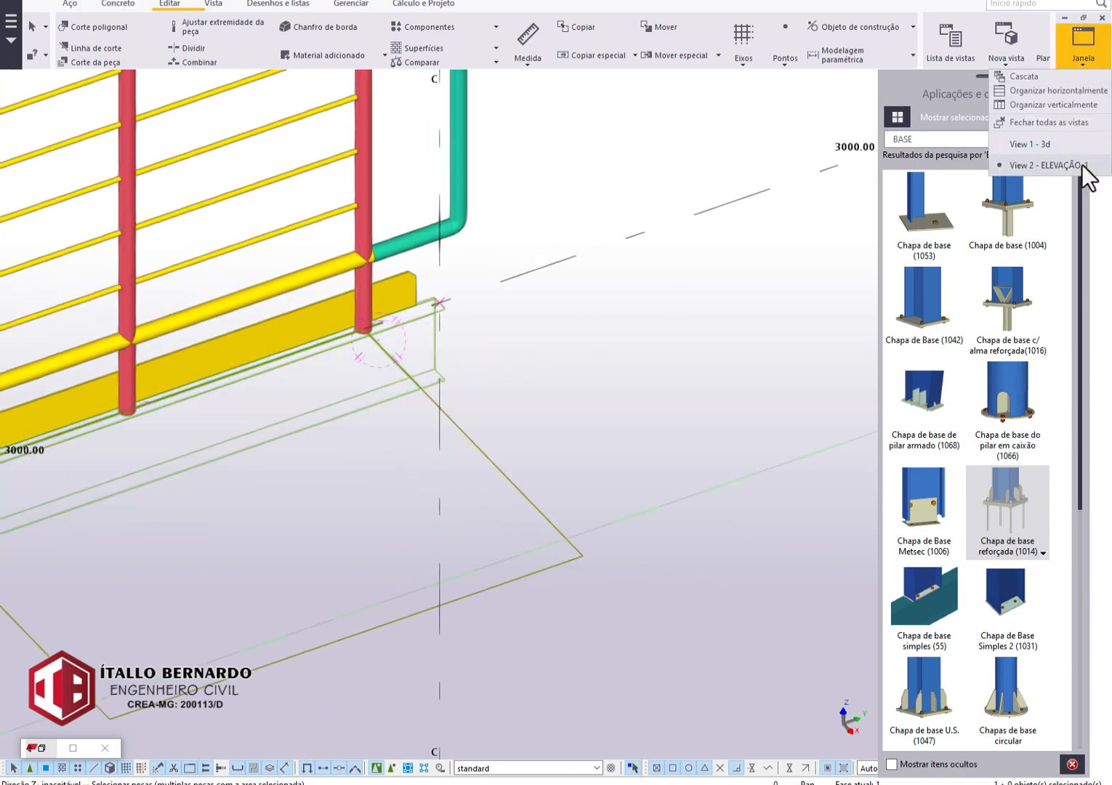
click(1062, 144)
scroll(581, 278, up, 1)
middle_drag(566, 310, 407, 432)
scroll(480, 367, up, 4)
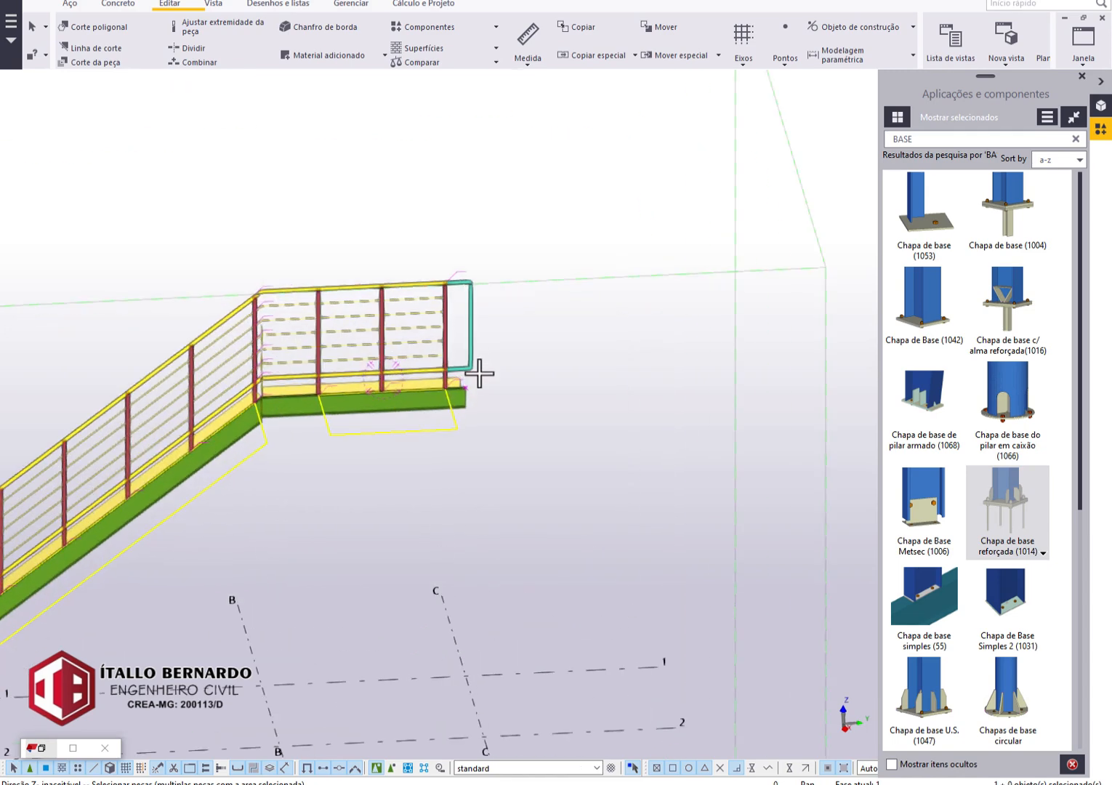
scroll(466, 418, up, 3)
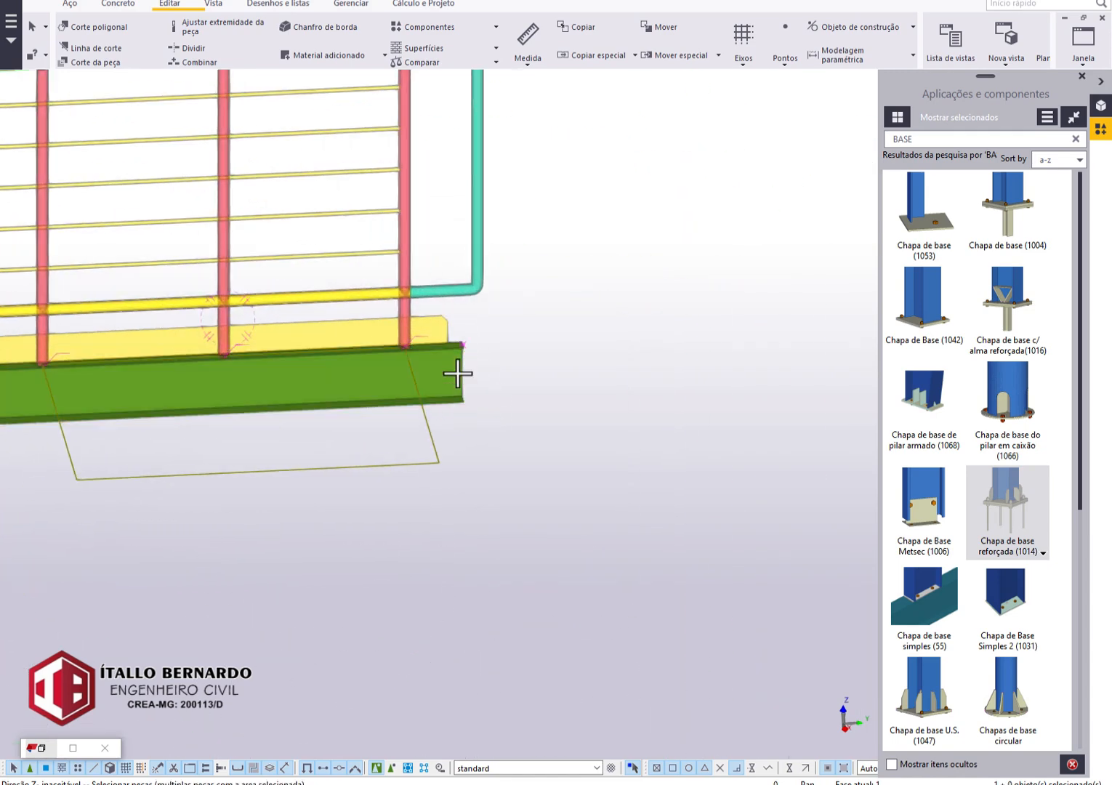
scroll(509, 396, down, 4)
scroll(542, 403, down, 2)
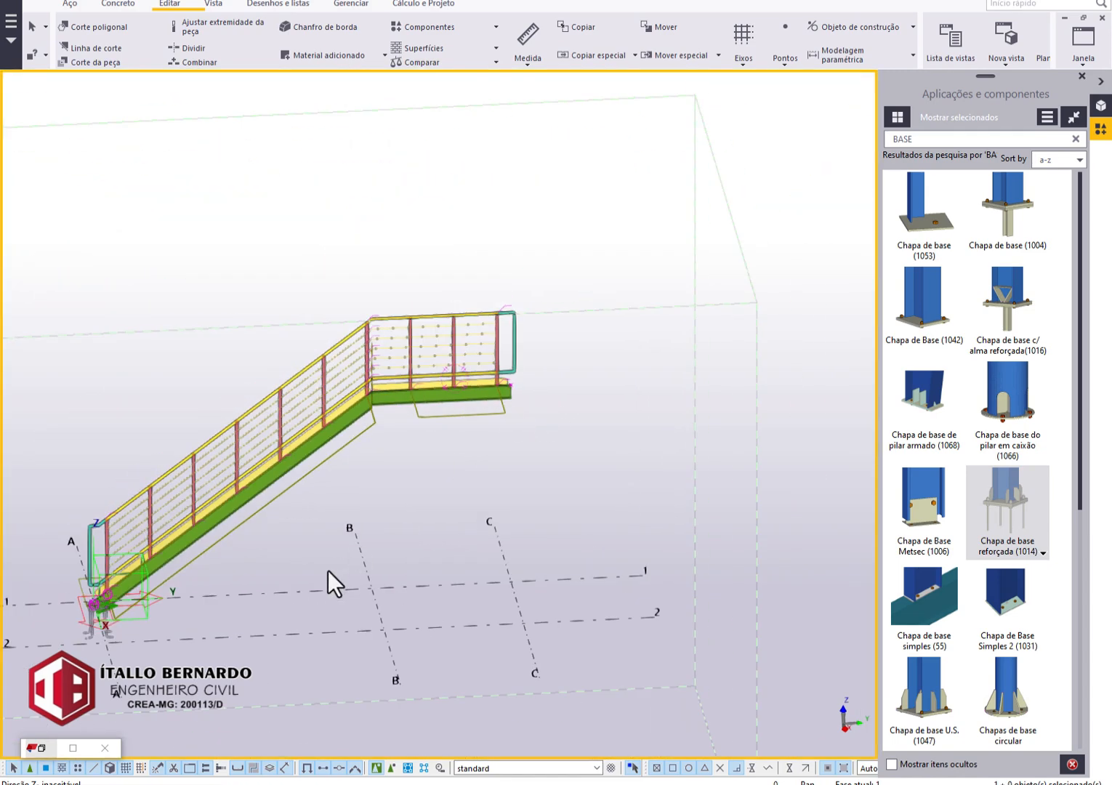
middle_drag(376, 549, 419, 497)
scroll(238, 616, up, 4)
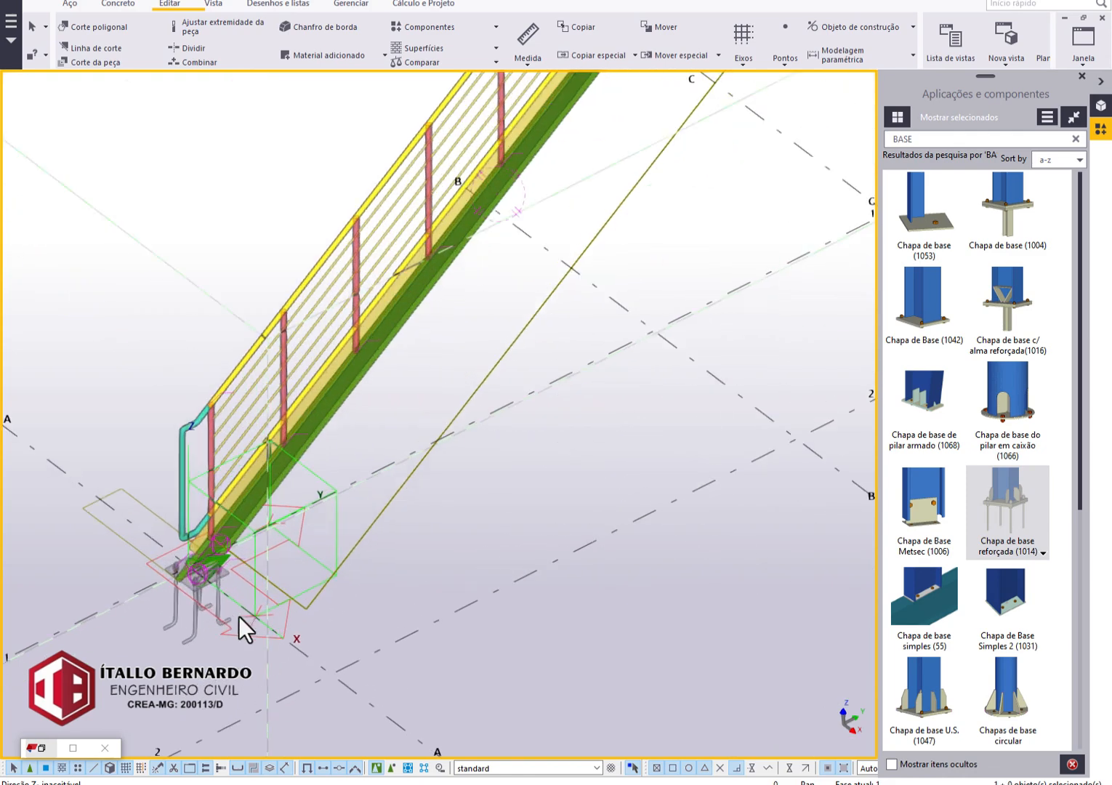
middle_drag(720, 250, 630, 323)
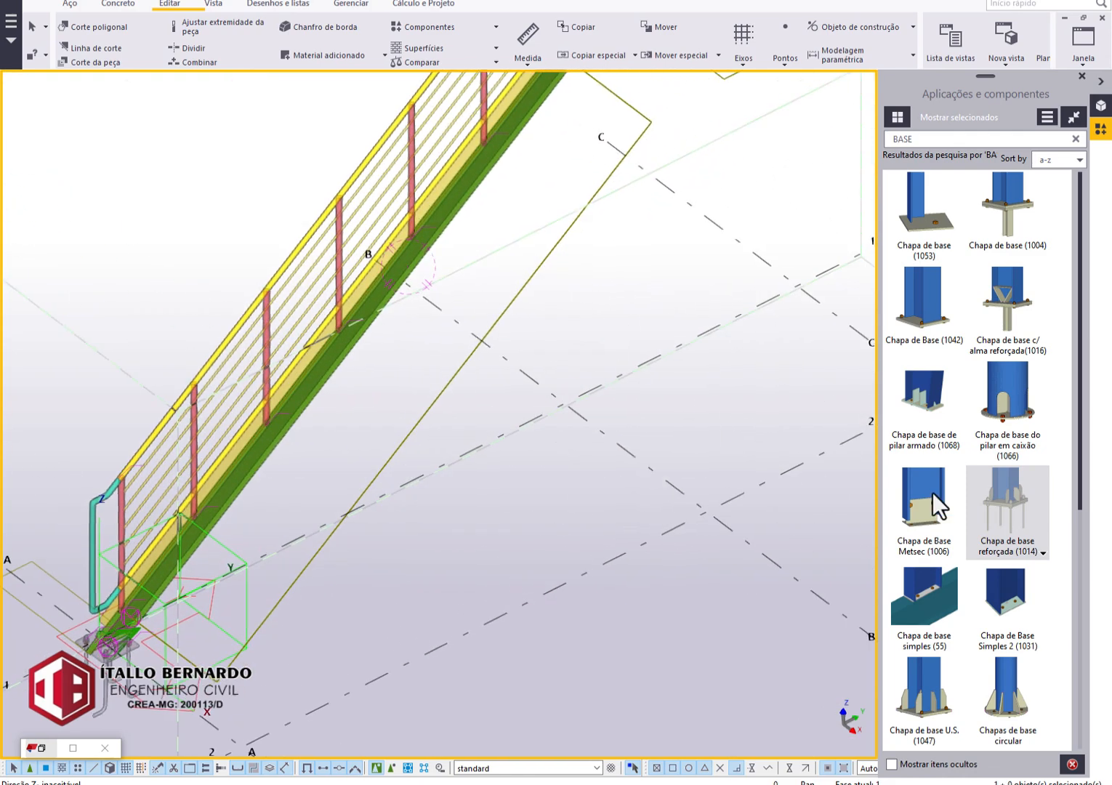
Change the up direction in the reinforced base plate (1014) settings and confirm them.
double_click(994, 504)
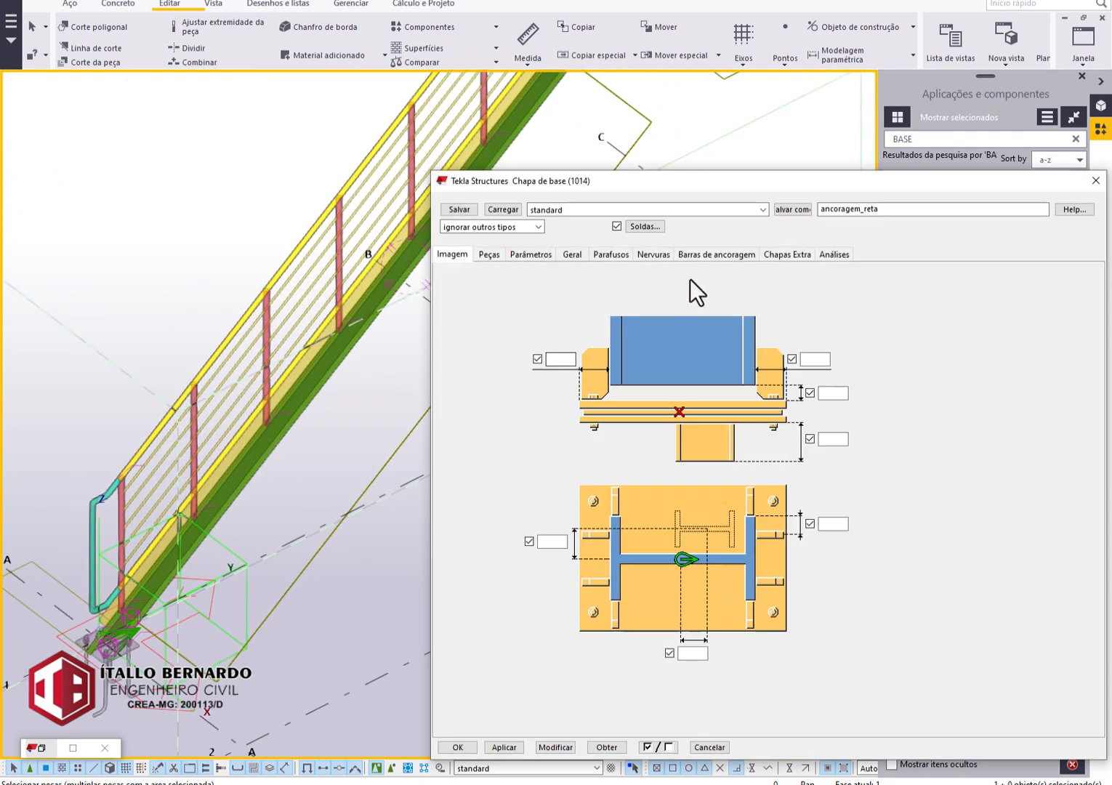
click(573, 254)
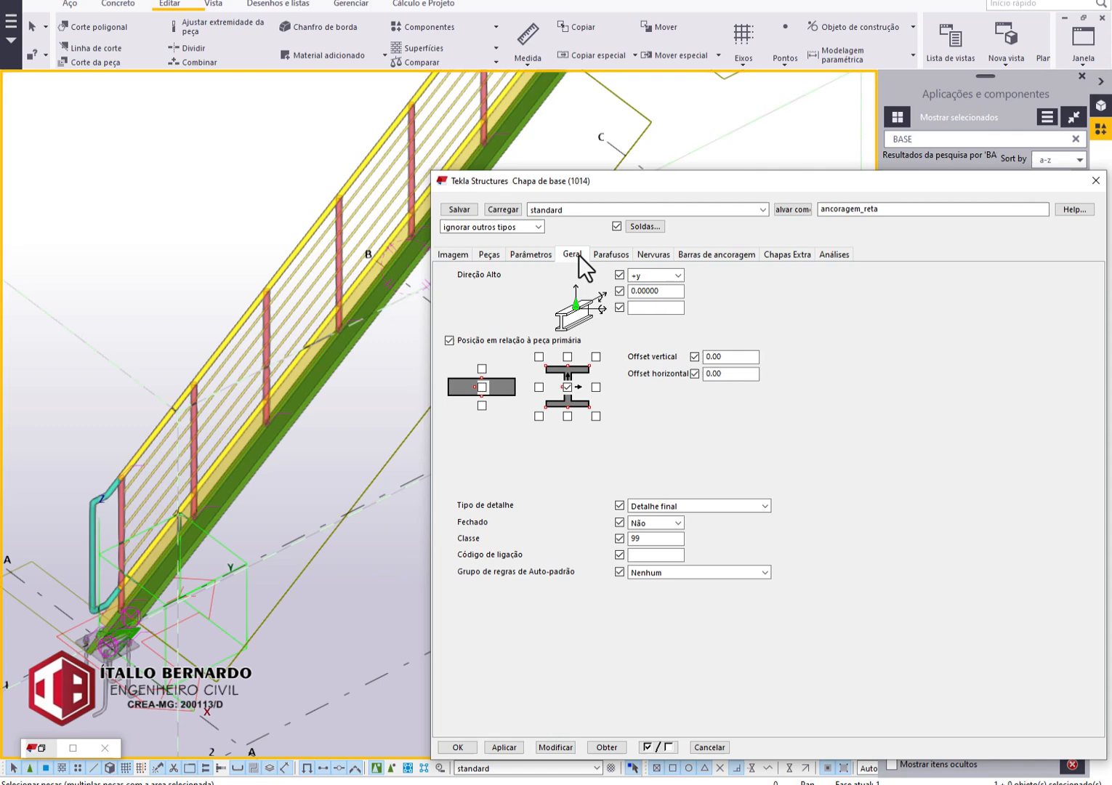
click(655, 277)
click(640, 289)
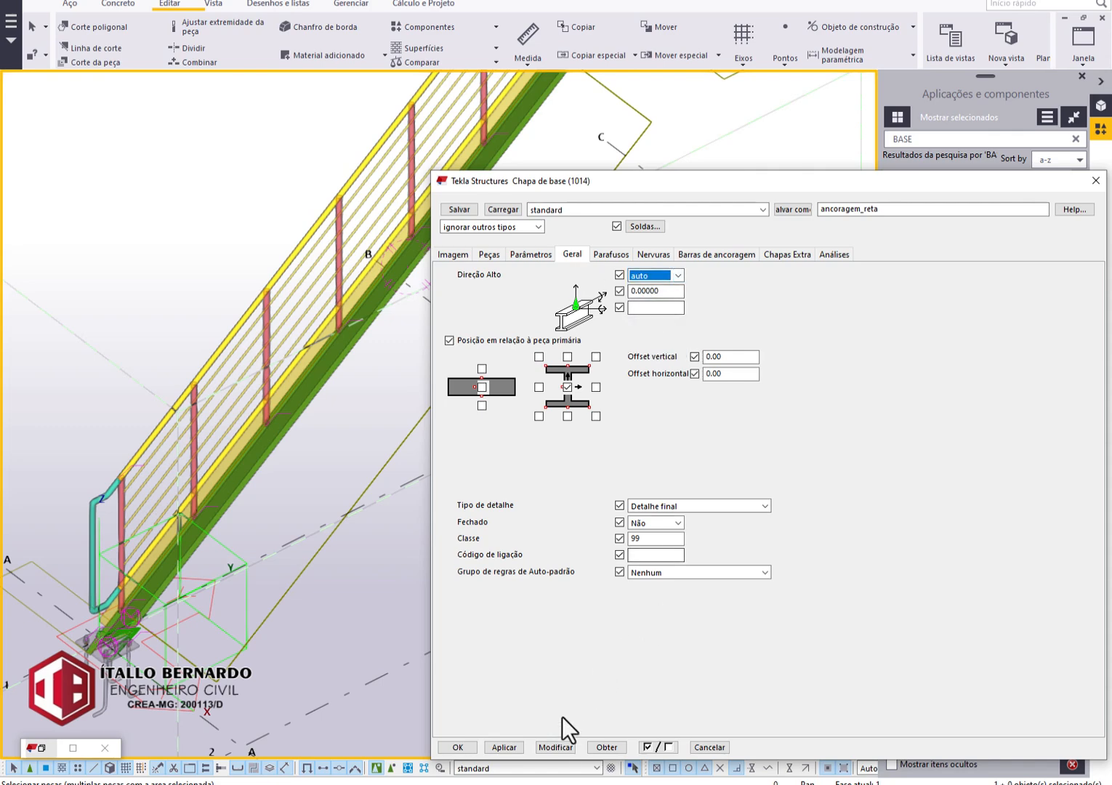
click(559, 749)
click(458, 747)
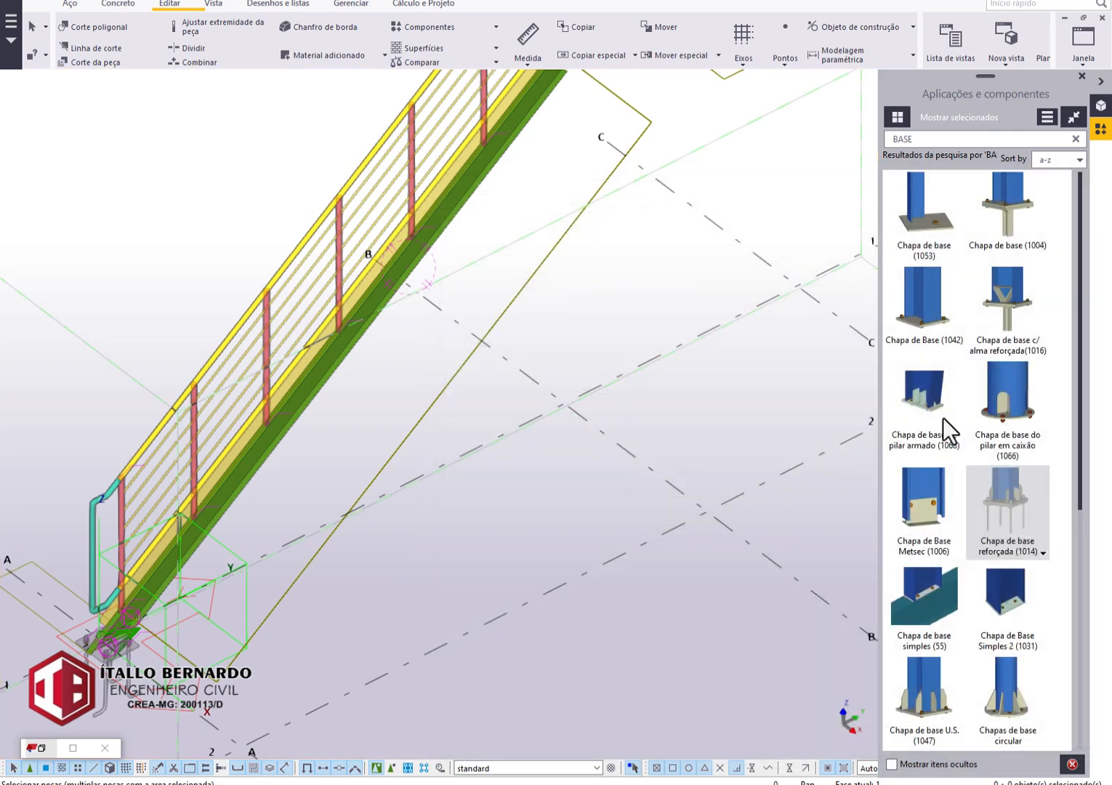
Apply the reinforced base plate (1014) to the free end of the upper landing stringer.
middle_drag(576, 499, 445, 753)
scroll(739, 211, up, 2)
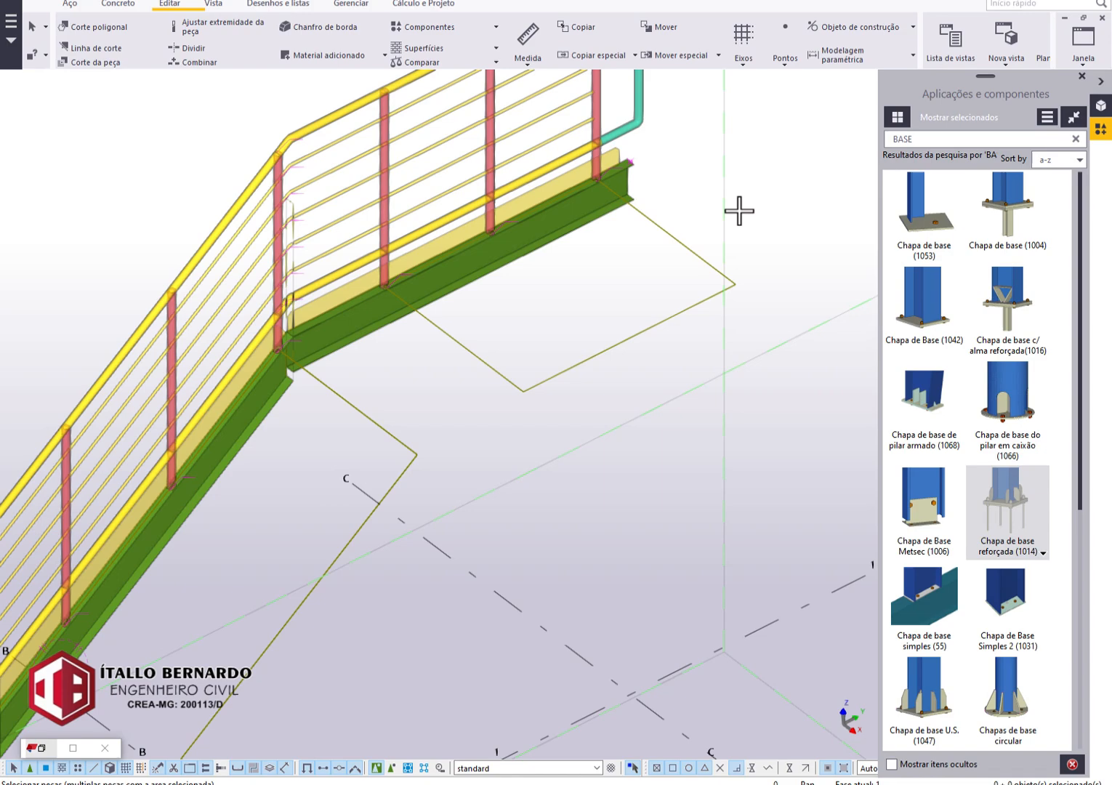
scroll(638, 182, up, 1)
click(637, 186)
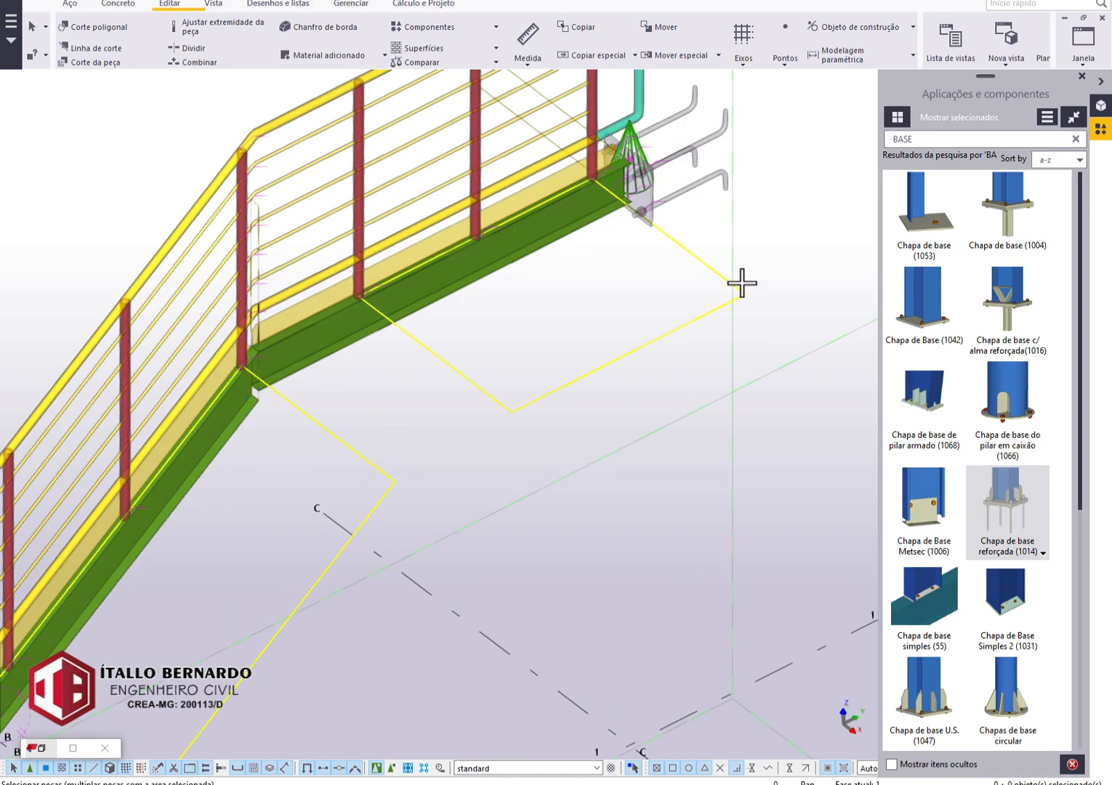
middle_drag(645, 337, 542, 486)
scroll(538, 422, up, 2)
key(Escape)
Give the landing stringer's base plate straight anchor rods with a length of 200 mm and confirm the change.
click(569, 319)
double_click(568, 317)
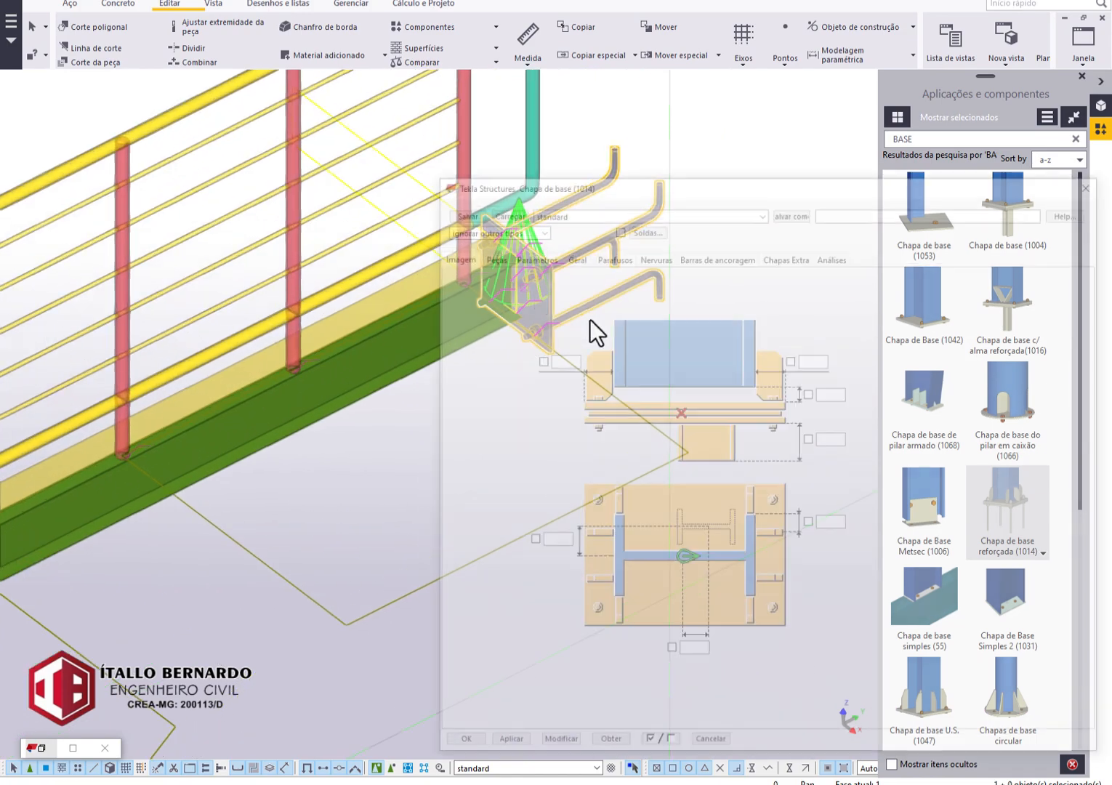
click(685, 254)
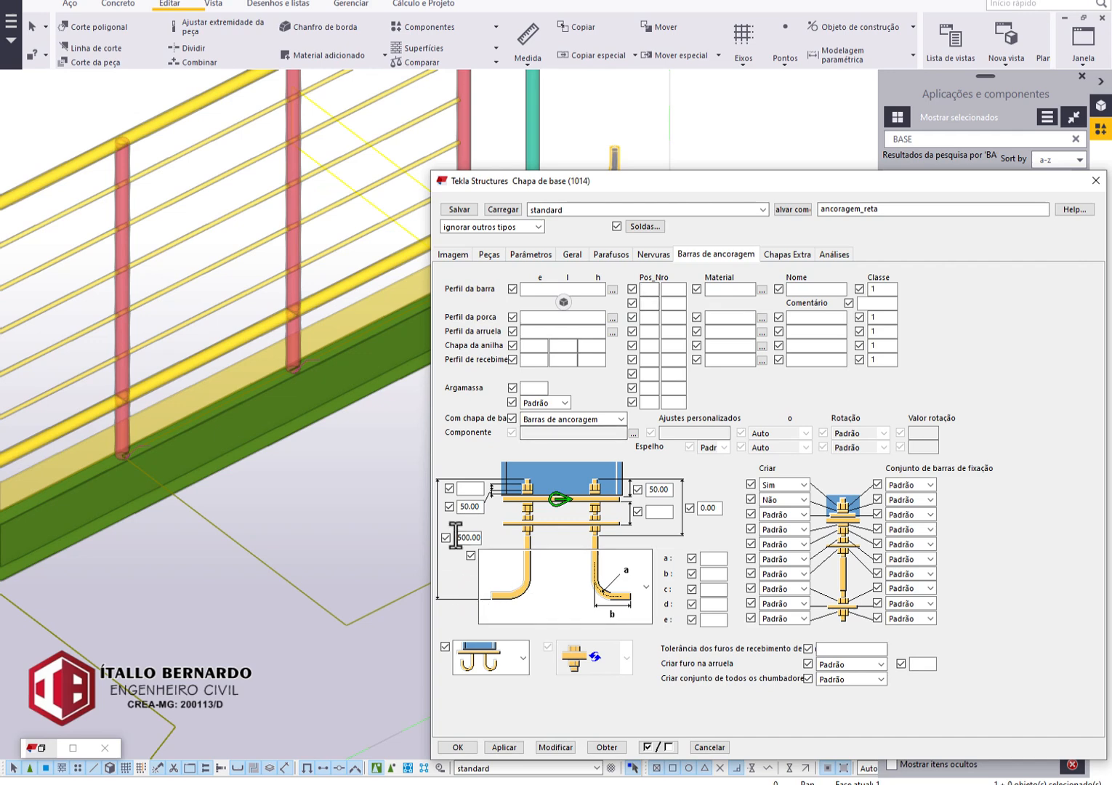
text(200)
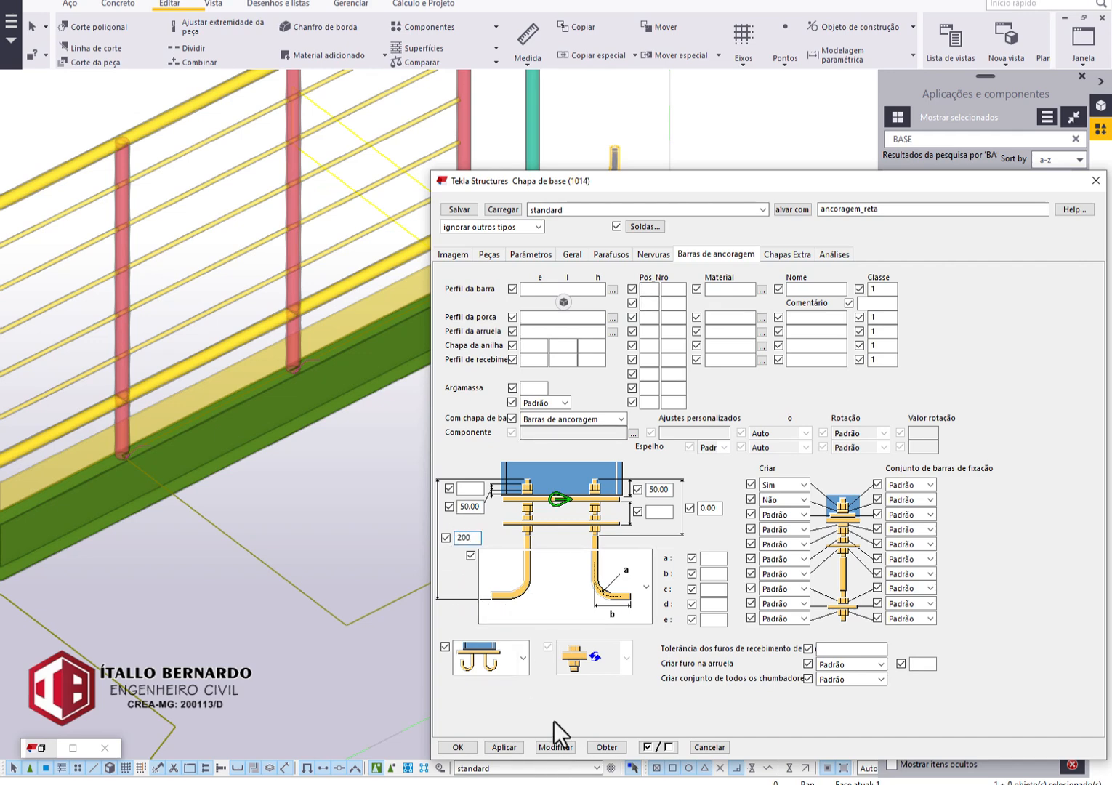
click(645, 578)
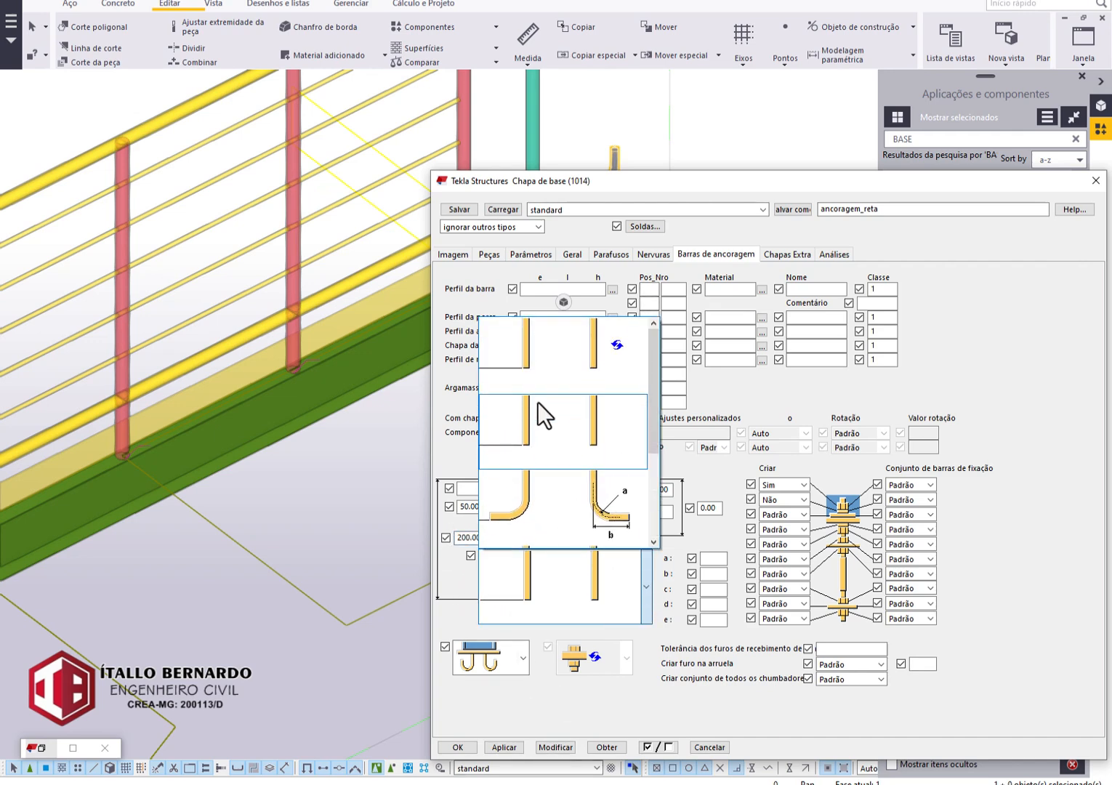
click(538, 404)
click(498, 748)
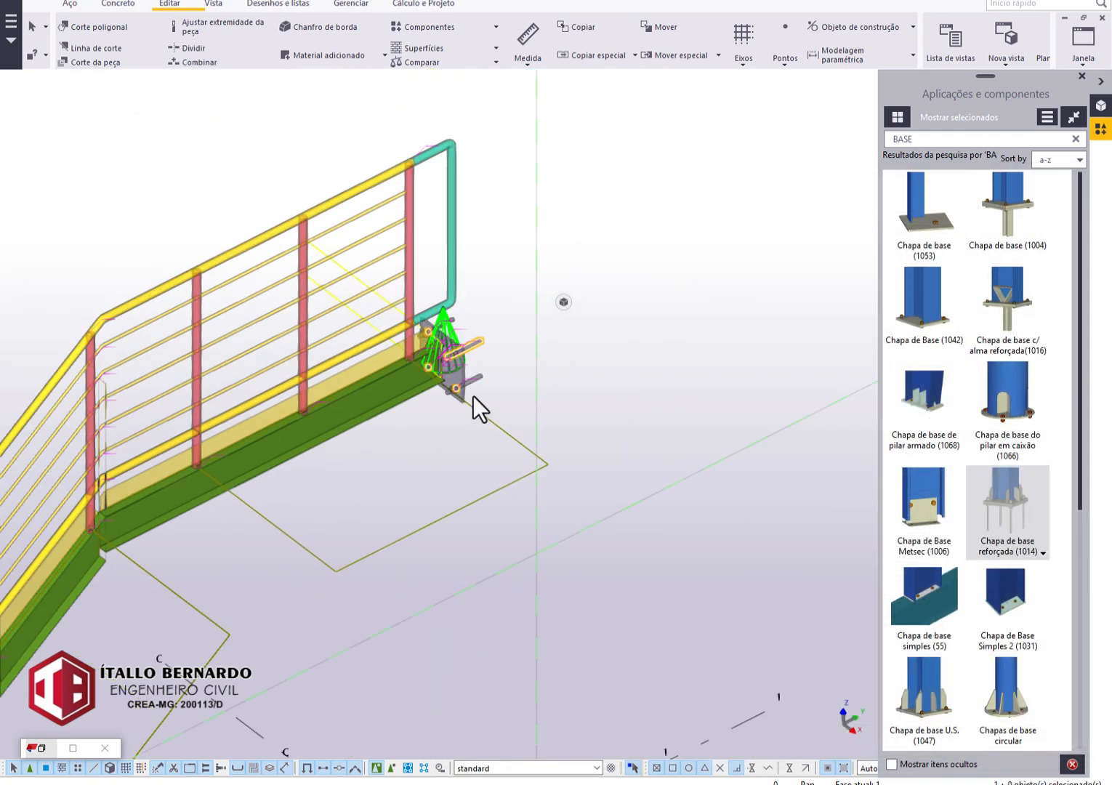
Reduce the landing base plate's bolt spacing to 100 mm in both directions and apply the change.
scroll(474, 395, up, 5)
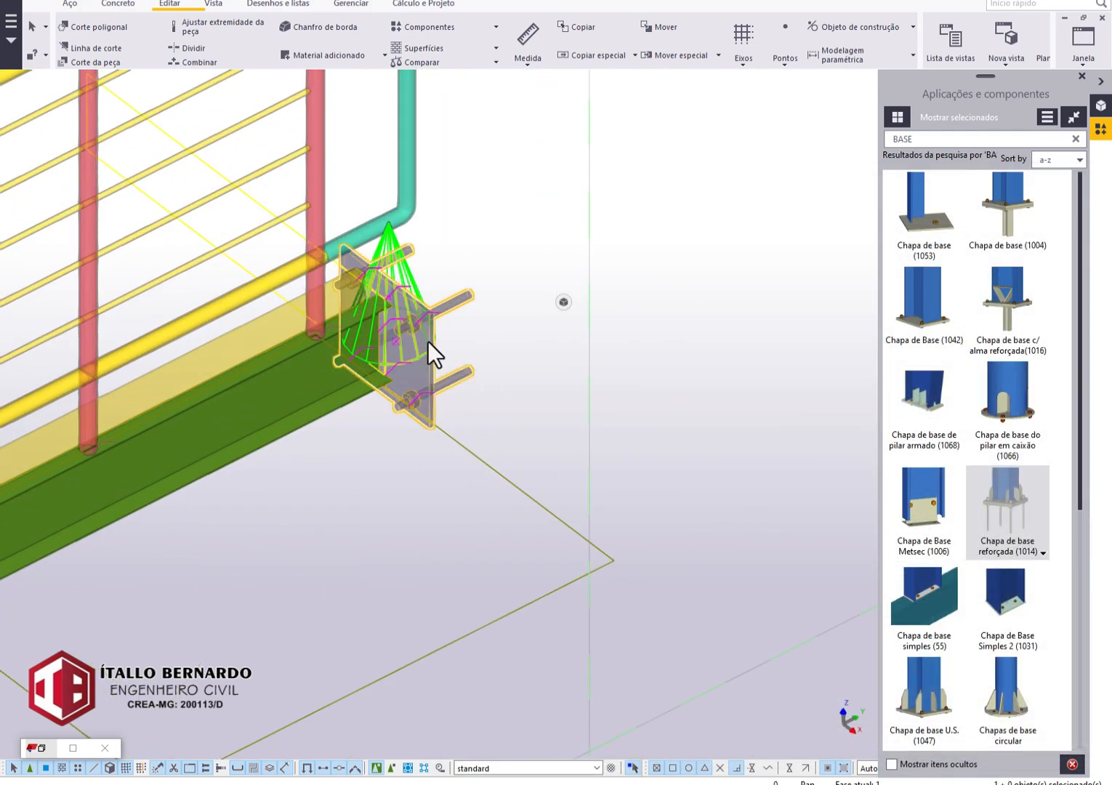
double_click(428, 341)
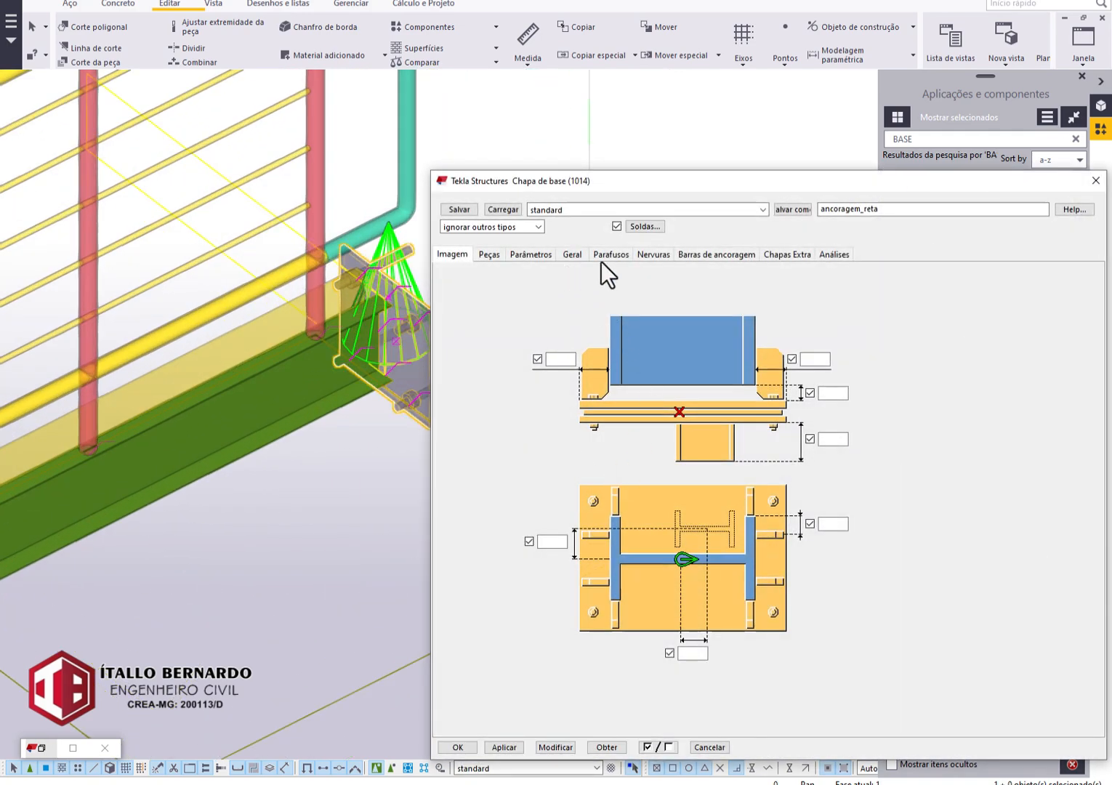
click(610, 256)
double_click(574, 551)
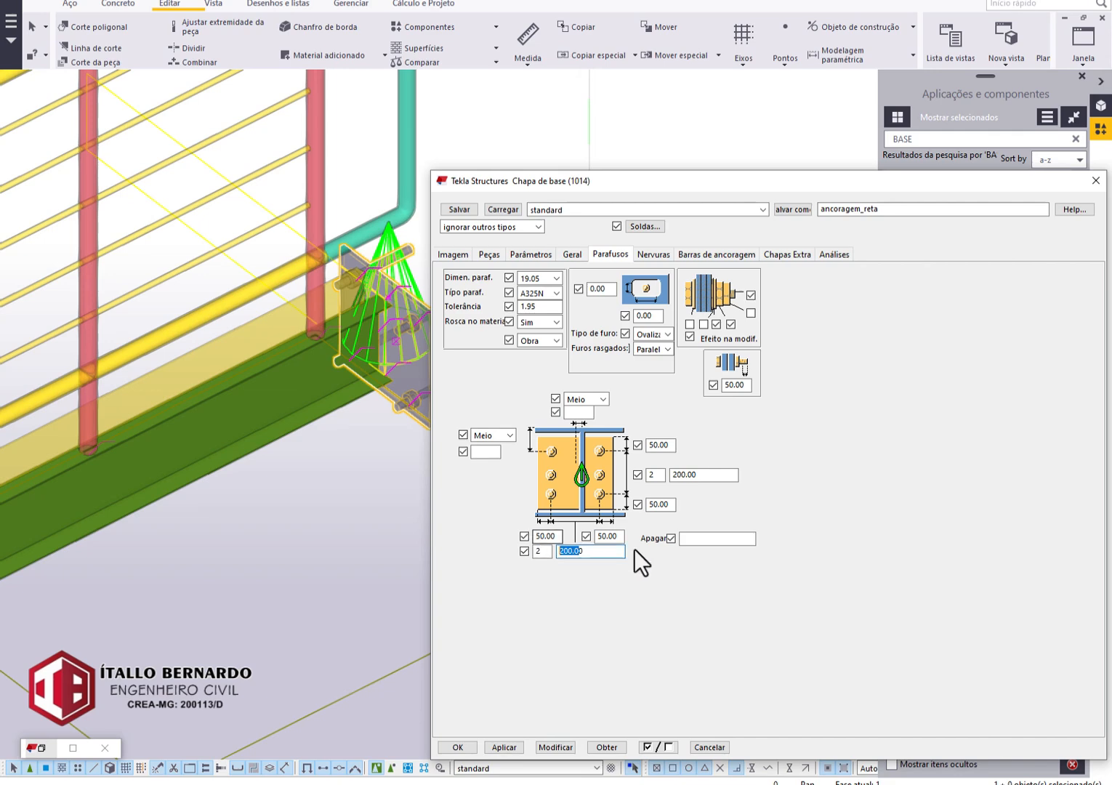
text(1)
double_click(700, 473)
text(1)
click(540, 747)
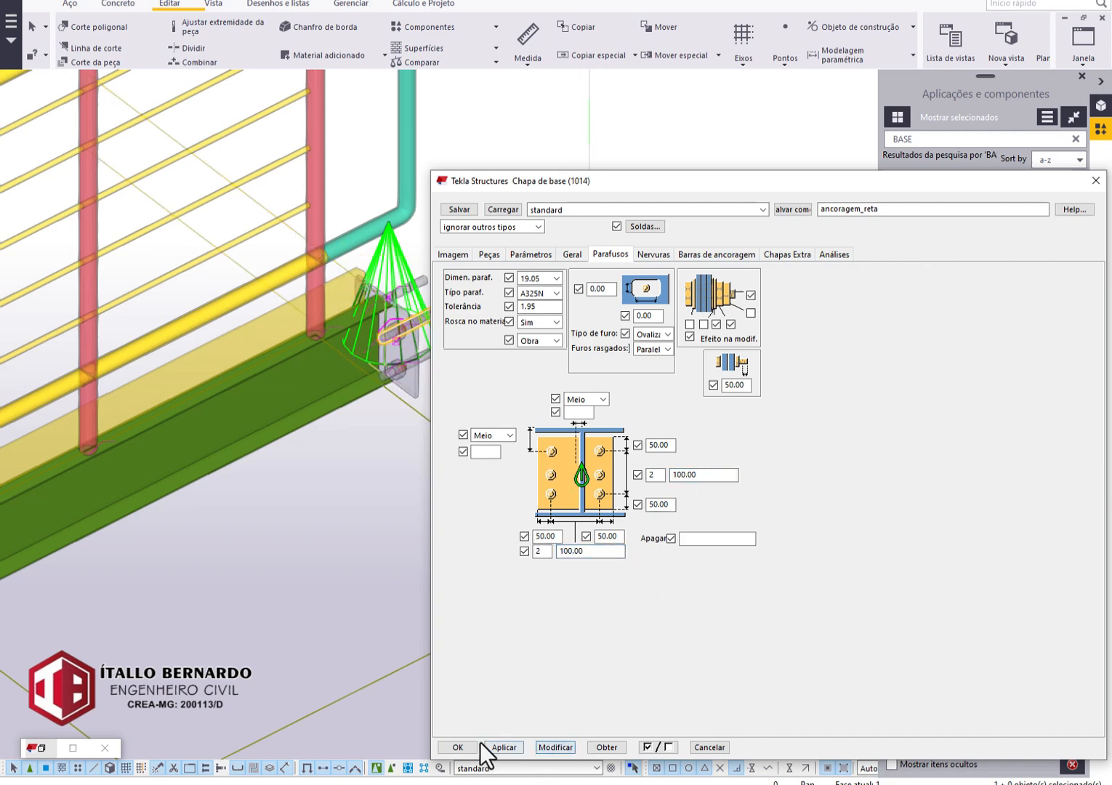
click(463, 748)
Check the landing base plate and the complete stair from several angles.
scroll(399, 436, down, 3)
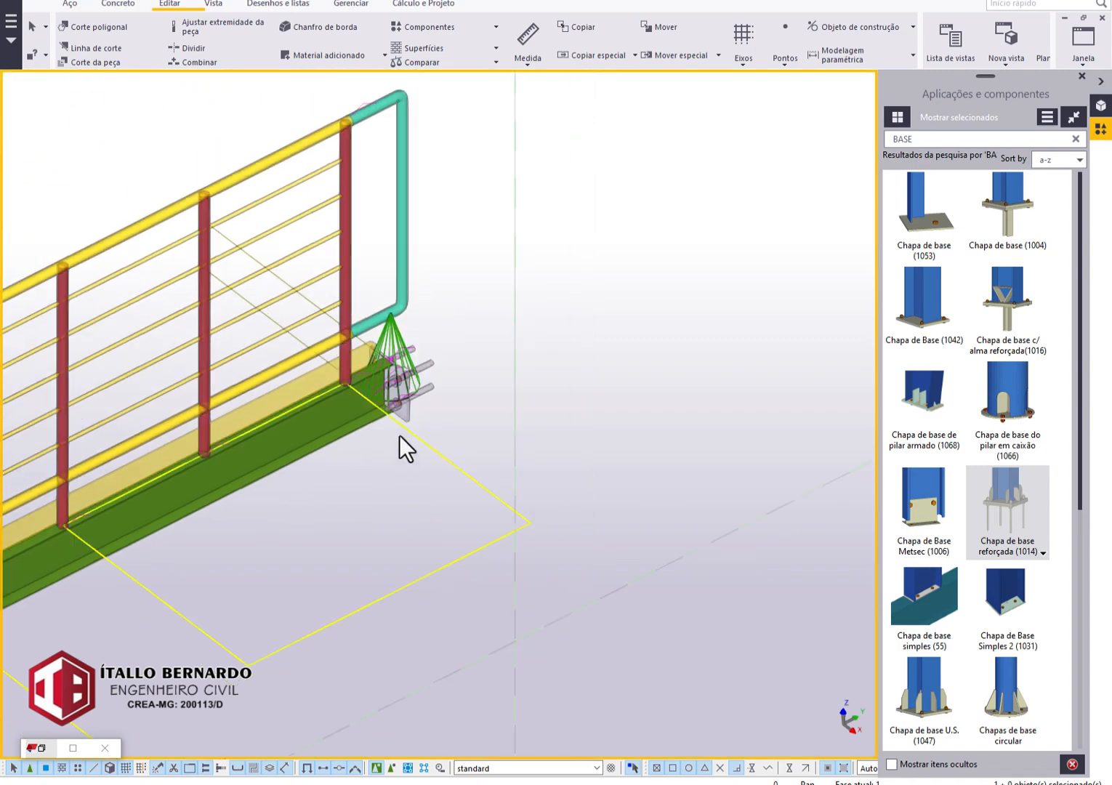
ctrl+middle_drag(399, 435, 591, 245)
scroll(412, 447, down, 3)
middle_drag(412, 586, 545, 443)
ctrl+middle_drag(546, 444, 536, 383)
middle_drag(416, 441, 779, 526)
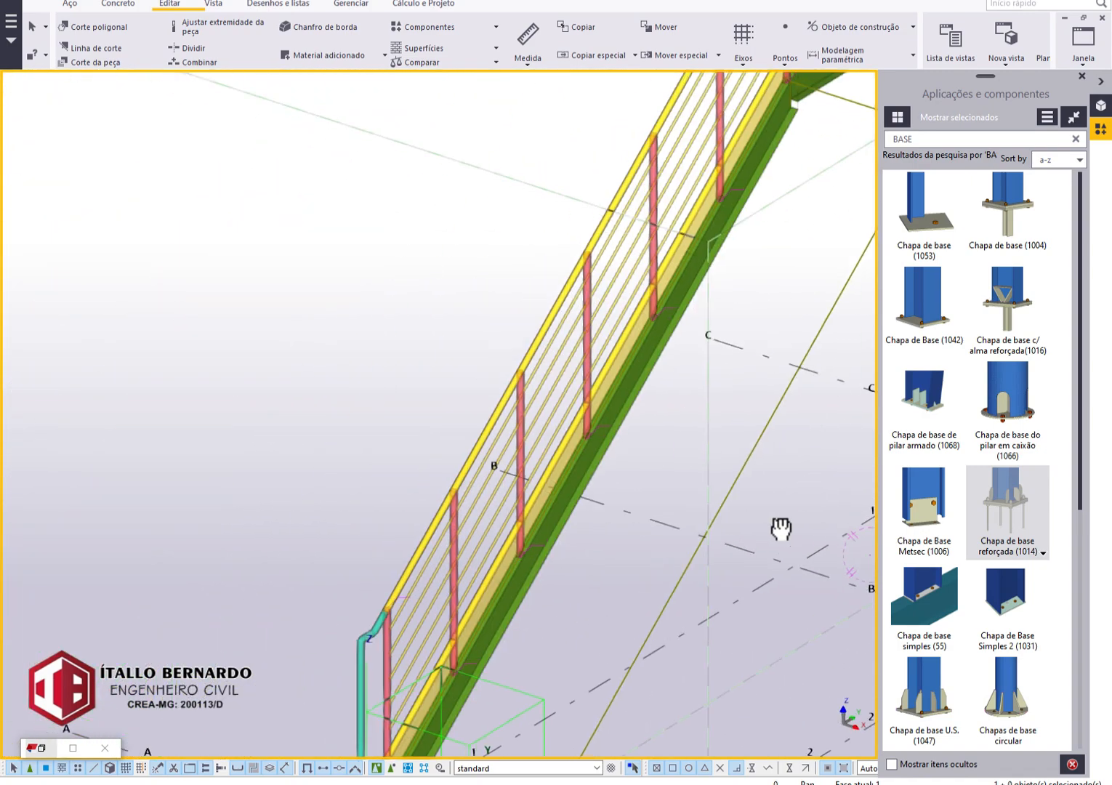
scroll(701, 500, down, 2)
ctrl+middle_drag(700, 501, 640, 465)
middle_drag(763, 499, 521, 462)
middle_drag(436, 469, 313, 487)
ctrl+middle_drag(293, 527, 291, 556)
scroll(263, 562, down, 2)
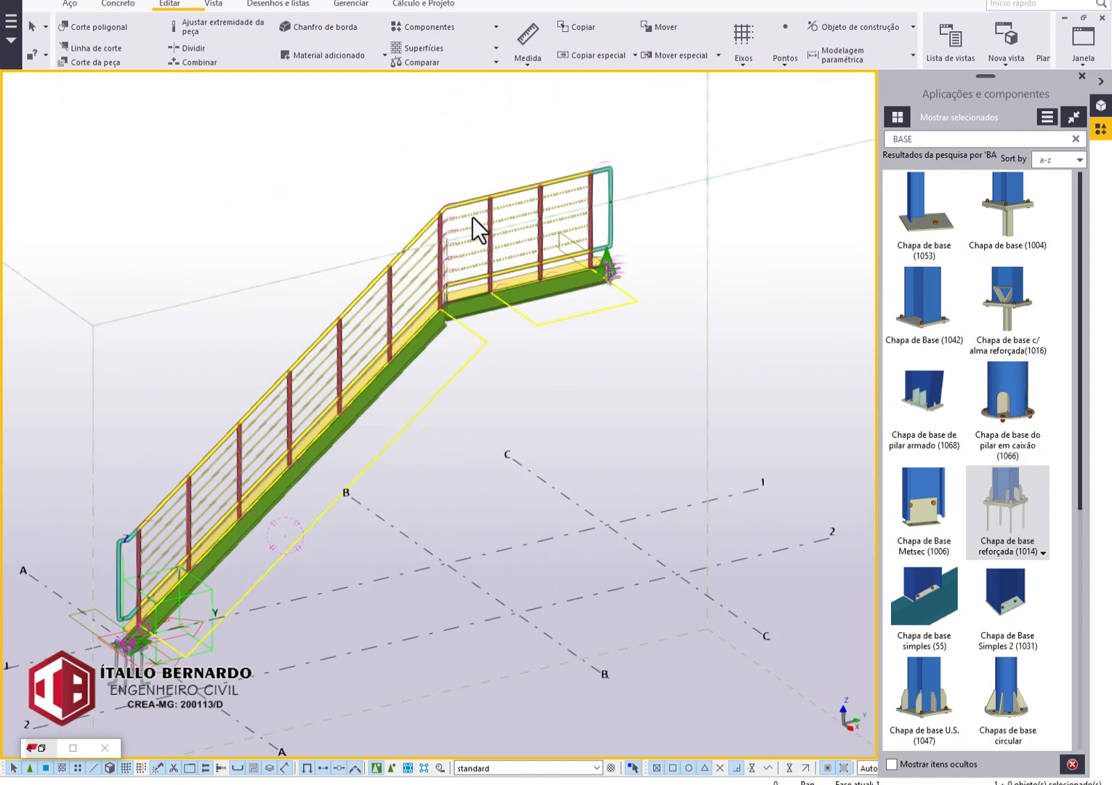